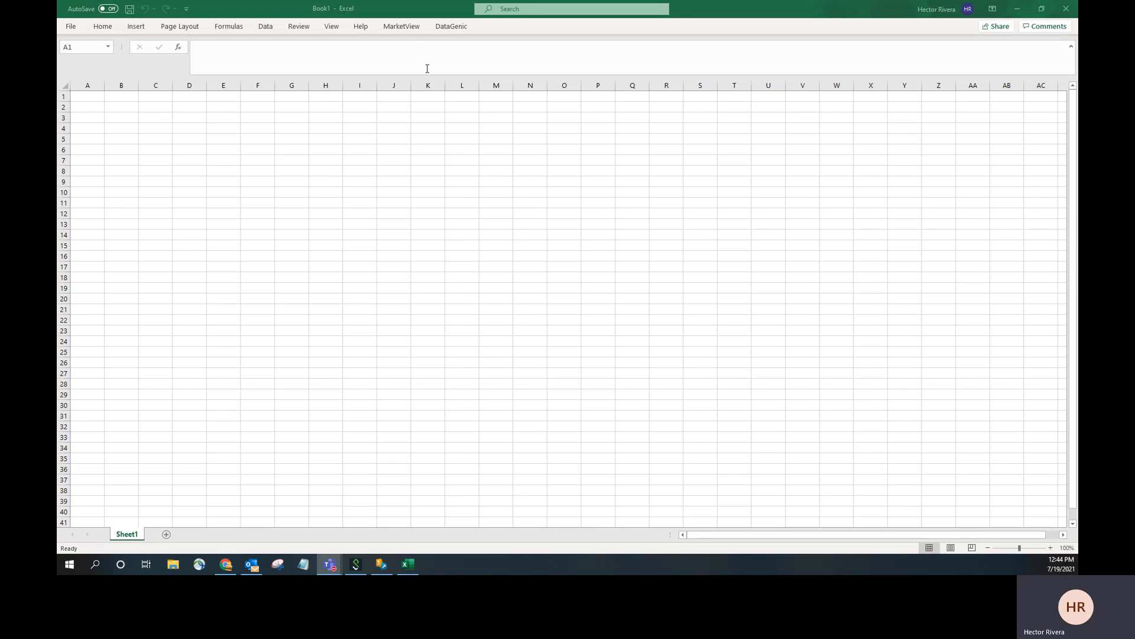
Review the MarketView ExcelTools settings for credentials, toolbar and update options, and close the window
click(398, 26)
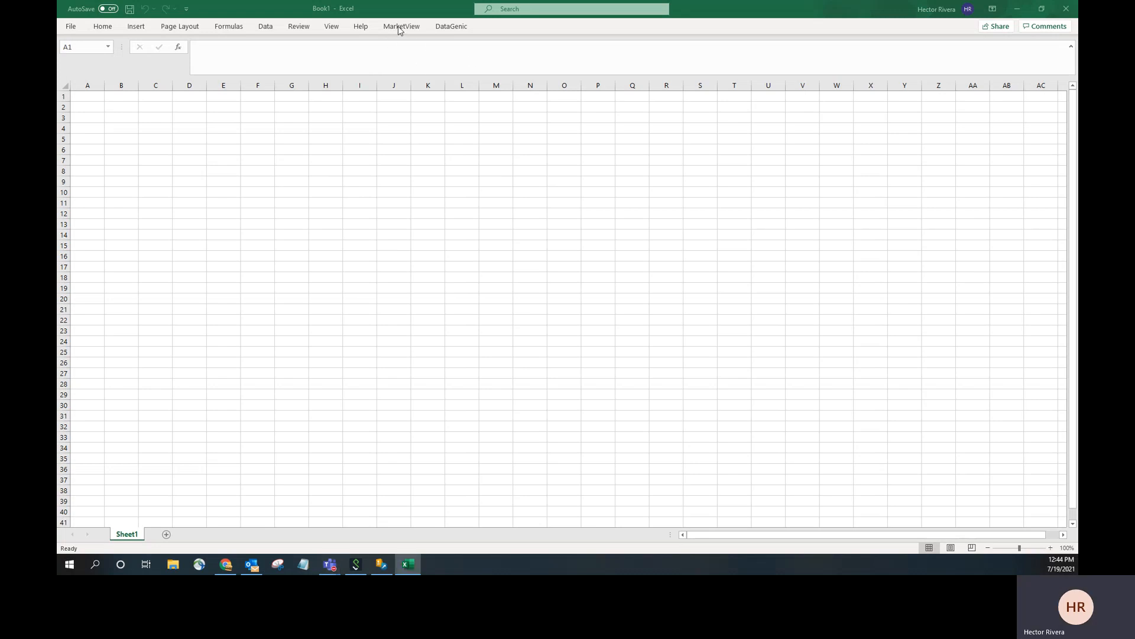
click(389, 28)
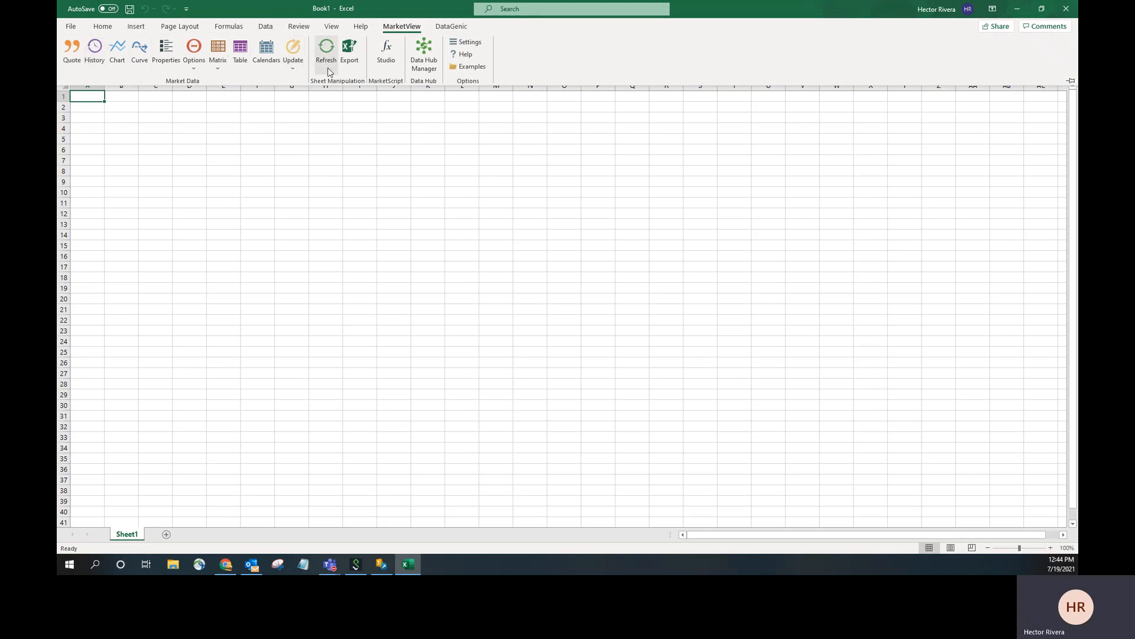
click(464, 42)
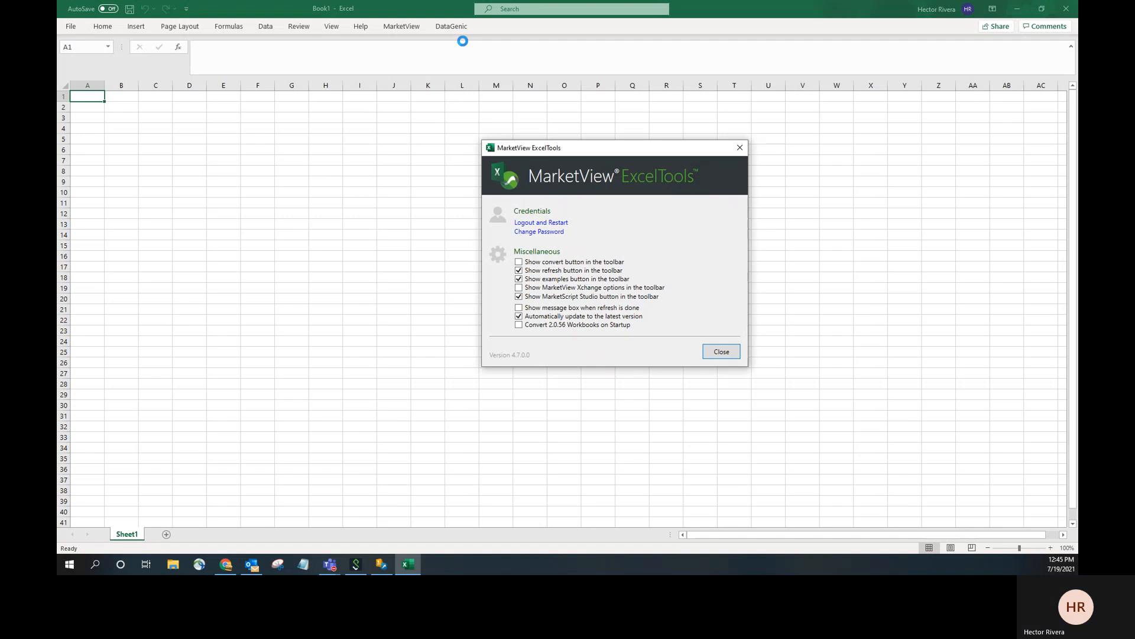
drag(616, 154, 538, 97)
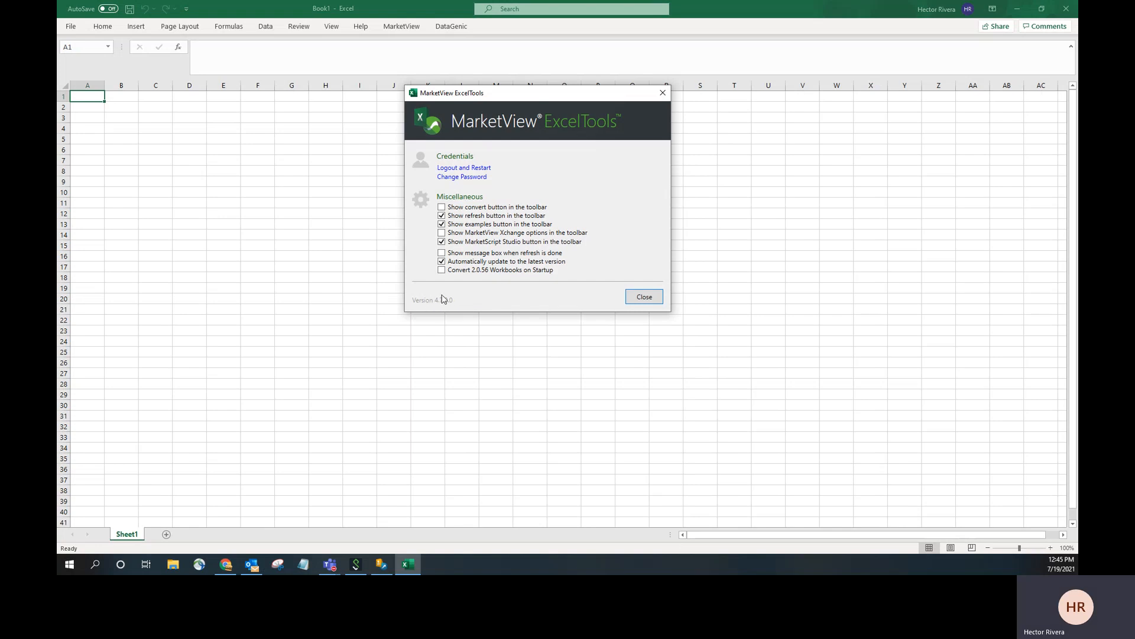
click(442, 215)
click(654, 299)
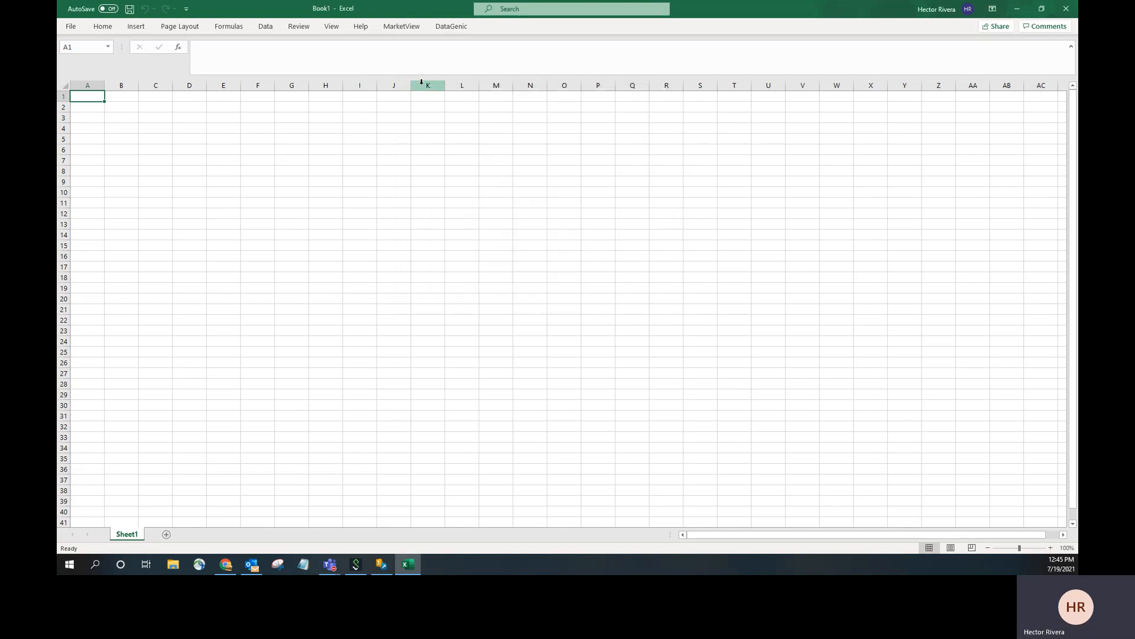
click(408, 28)
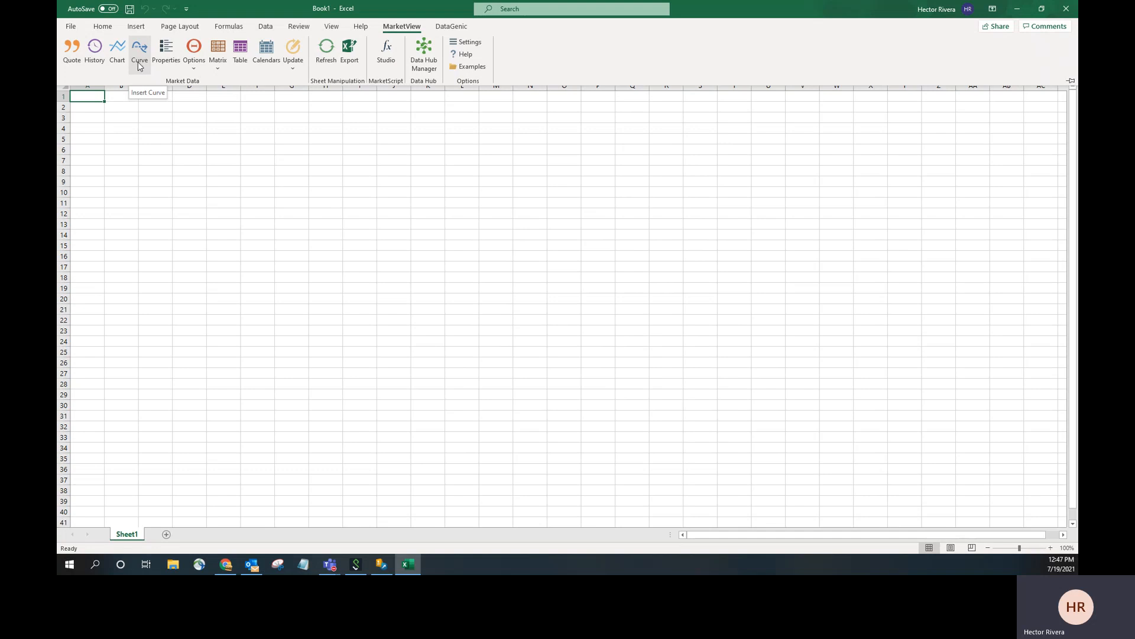
click(197, 66)
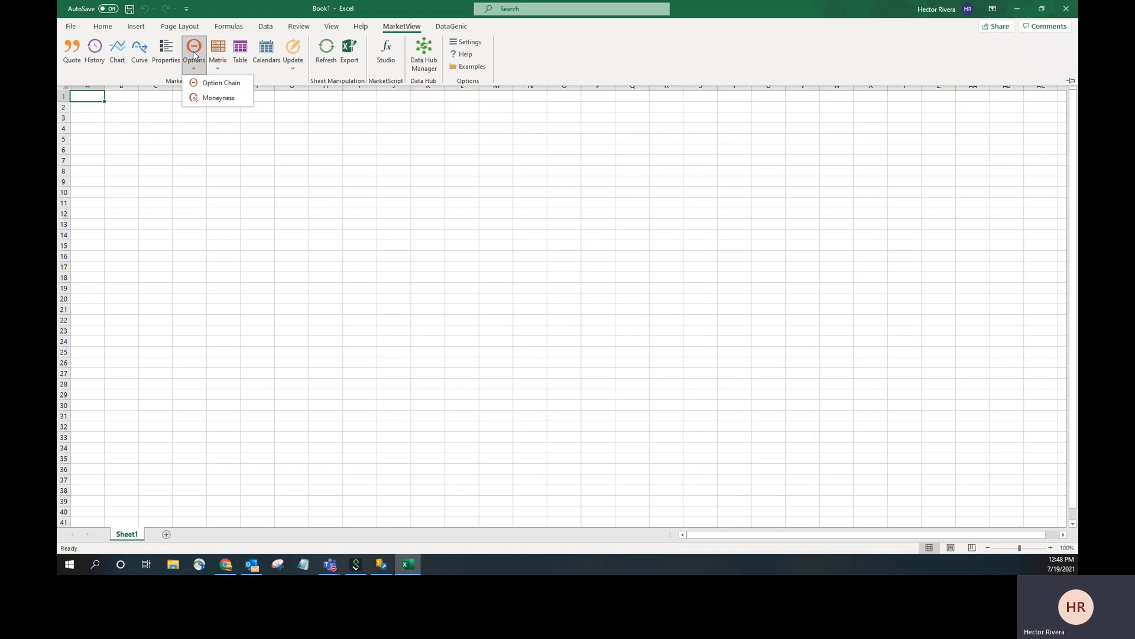
click(220, 70)
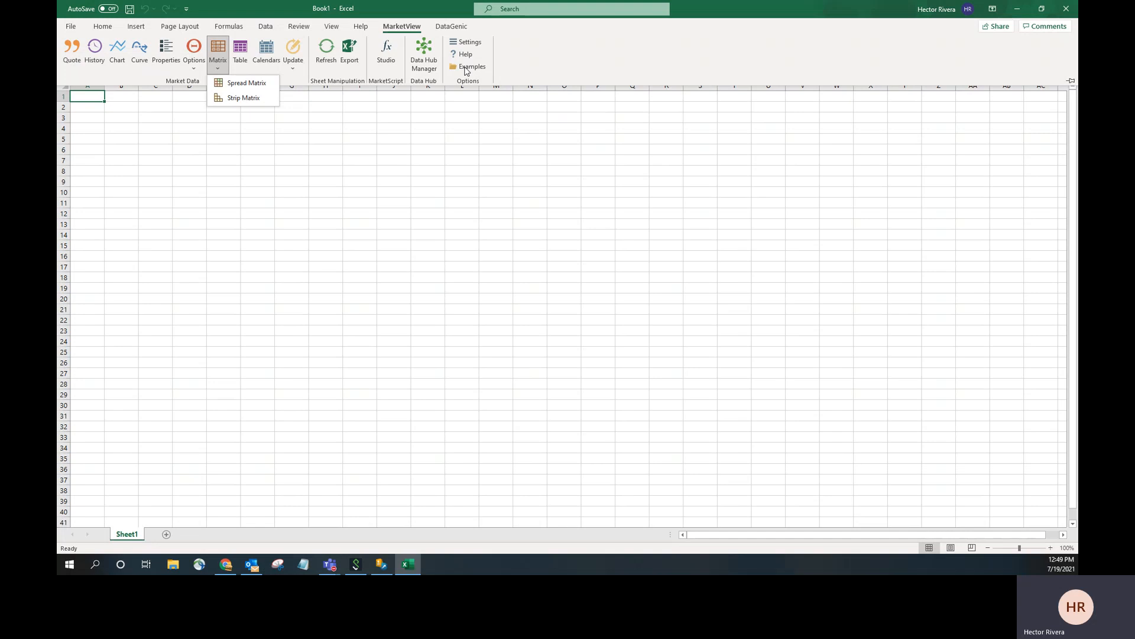
Look through the list of MarketView example workbooks and close it without opening any
click(465, 68)
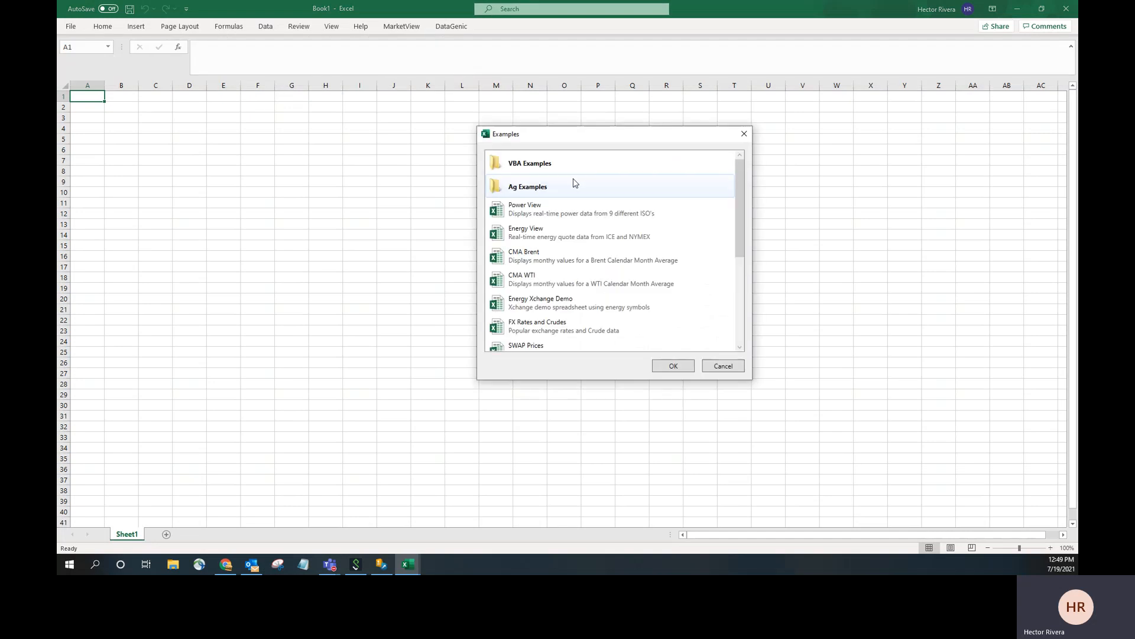
drag(576, 137, 465, 72)
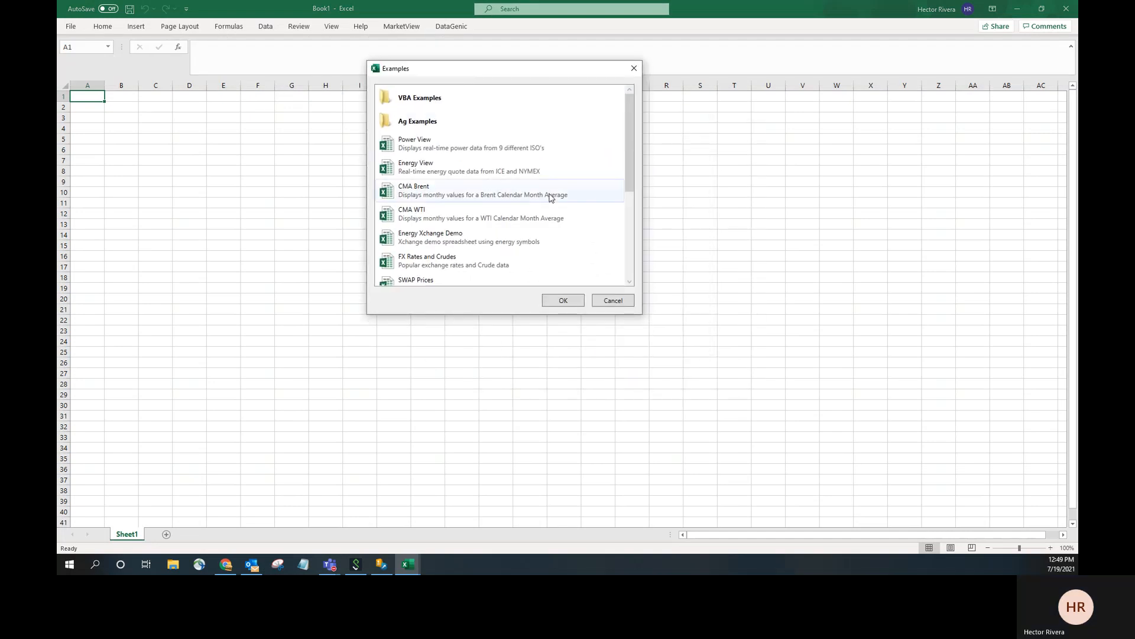
scroll(549, 197, down, 2)
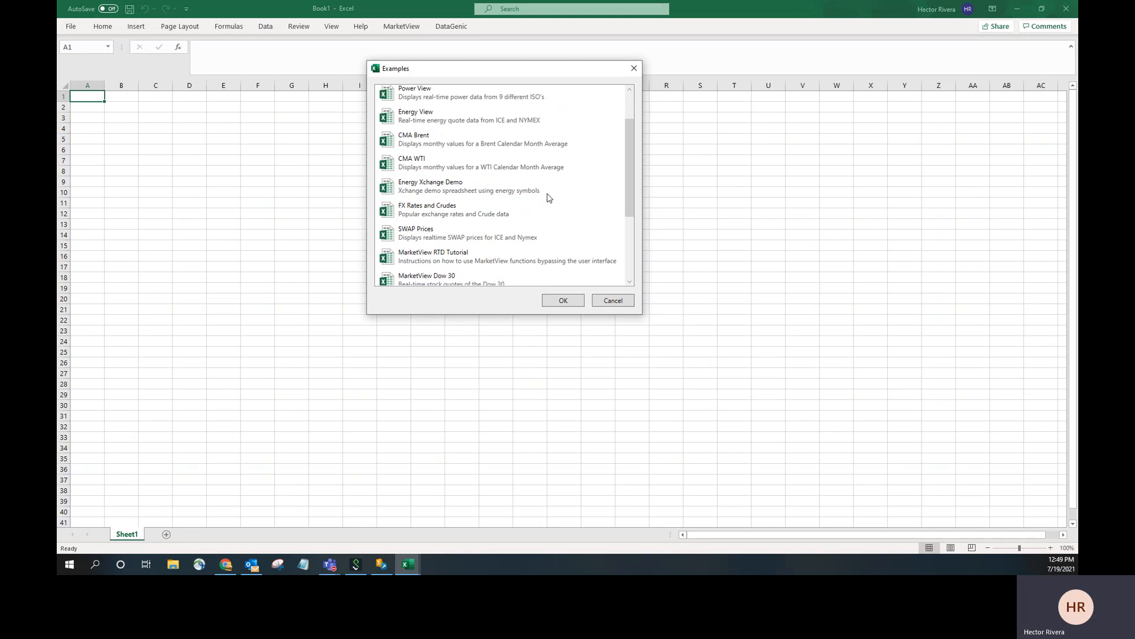
scroll(549, 198, down, 5)
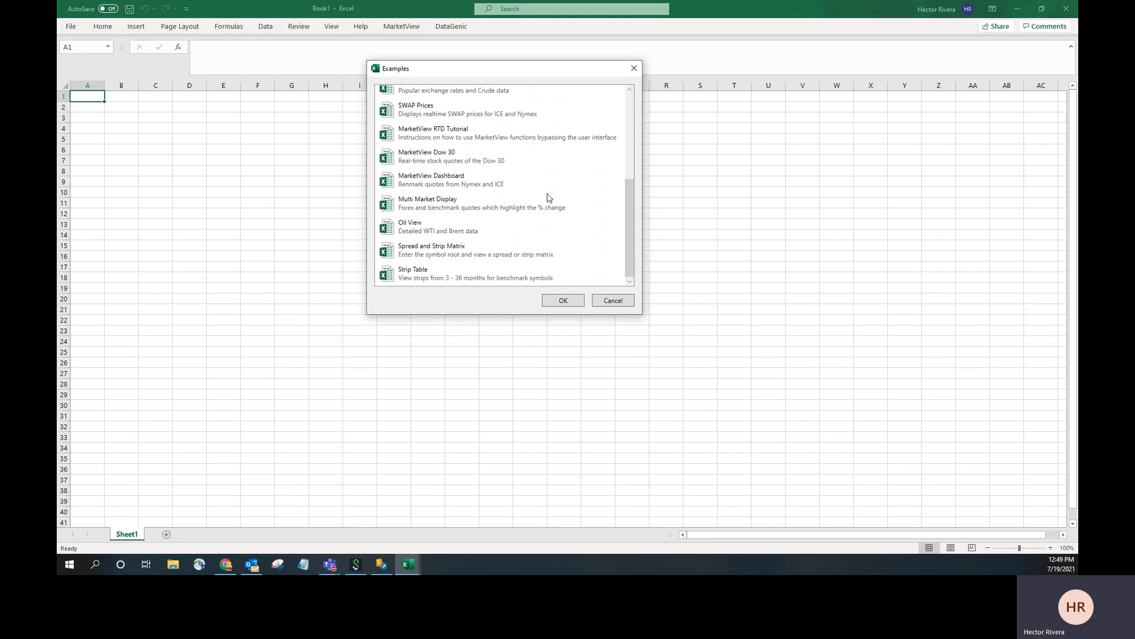
scroll(547, 197, up, 7)
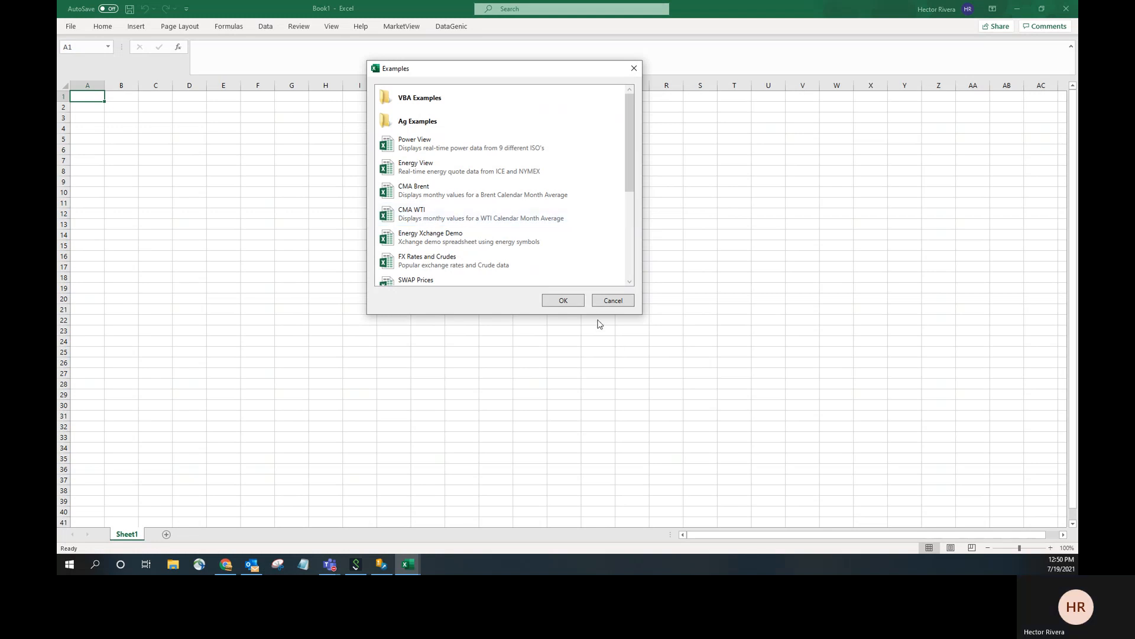
click(612, 301)
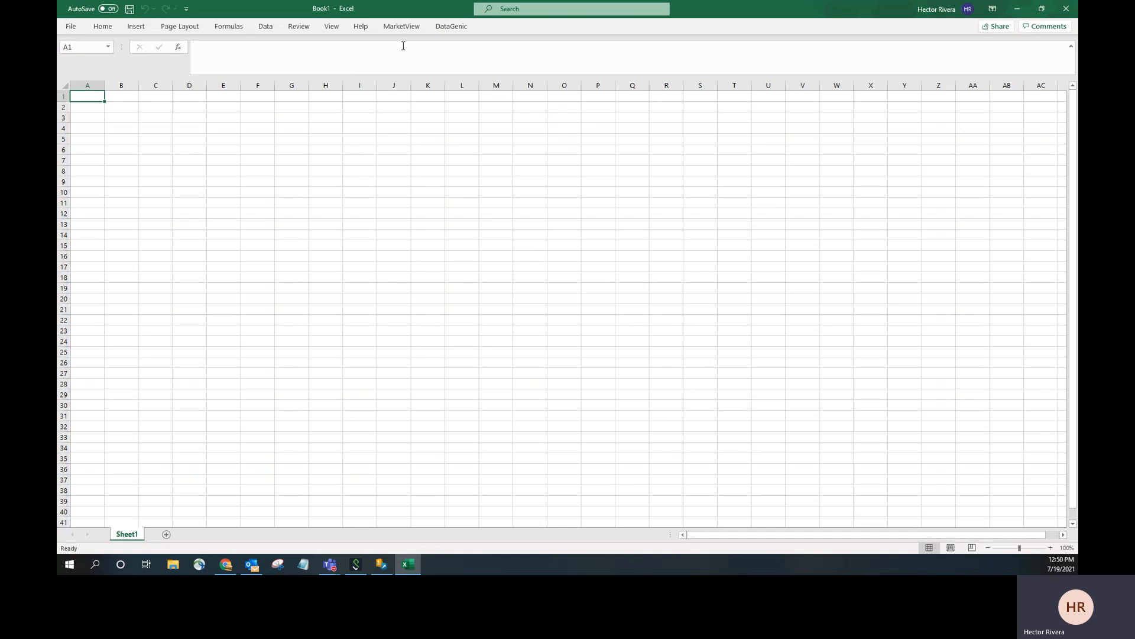
Start inserting MarketView quotes at cell A1 and look through the whole list of data source folders
click(402, 26)
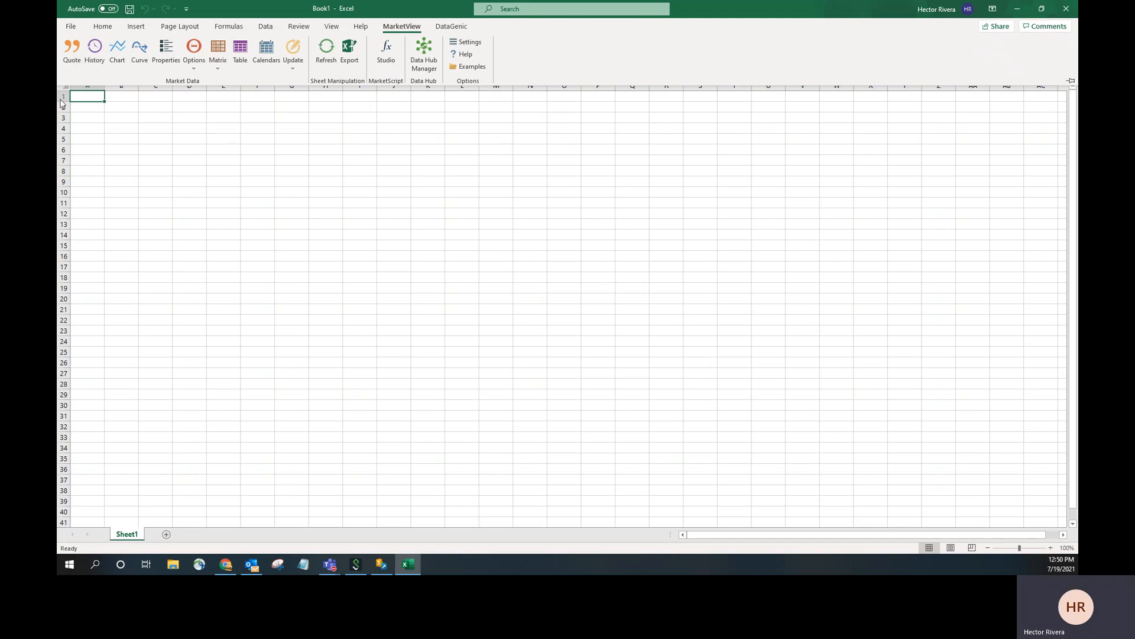
click(72, 58)
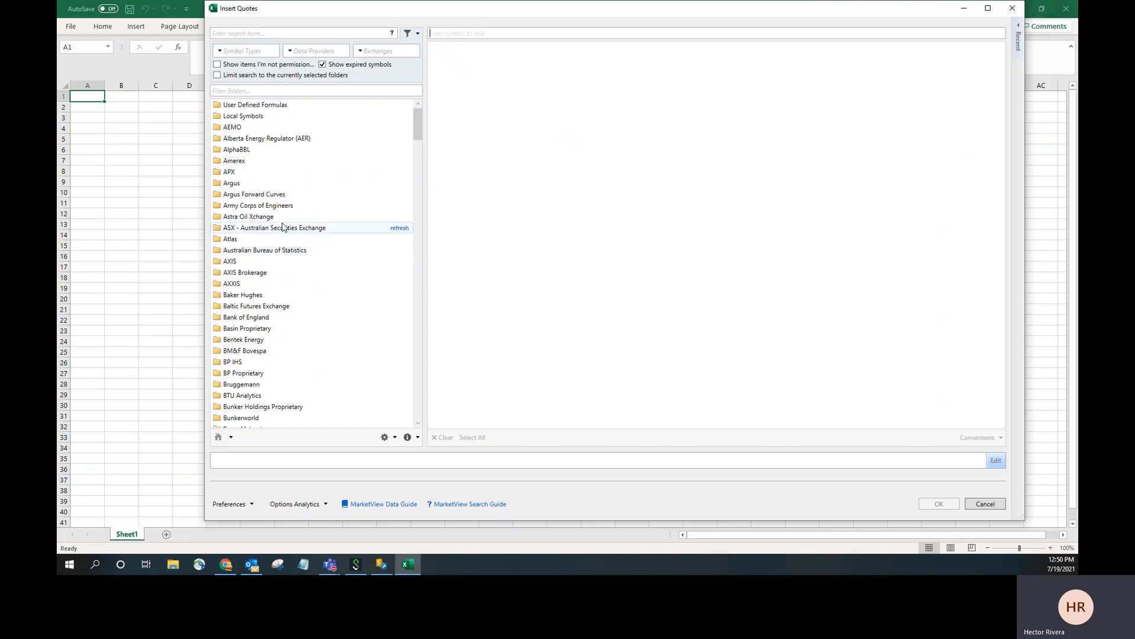
scroll(281, 226, down, 5)
scroll(277, 224, down, 20)
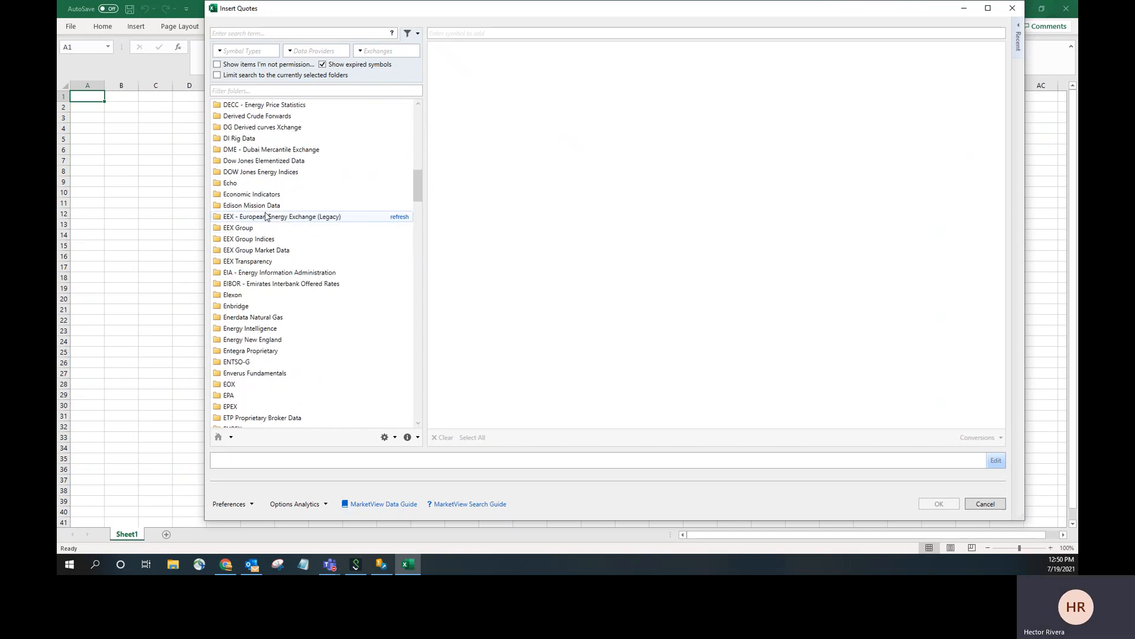
scroll(267, 217, down, 5)
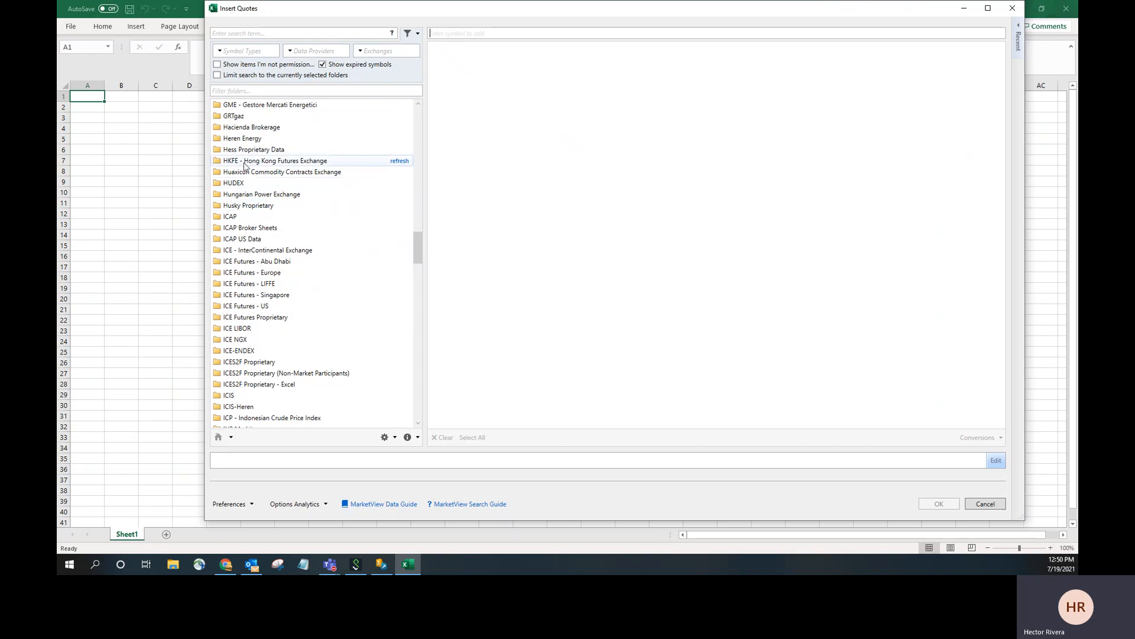
scroll(258, 245, down, 15)
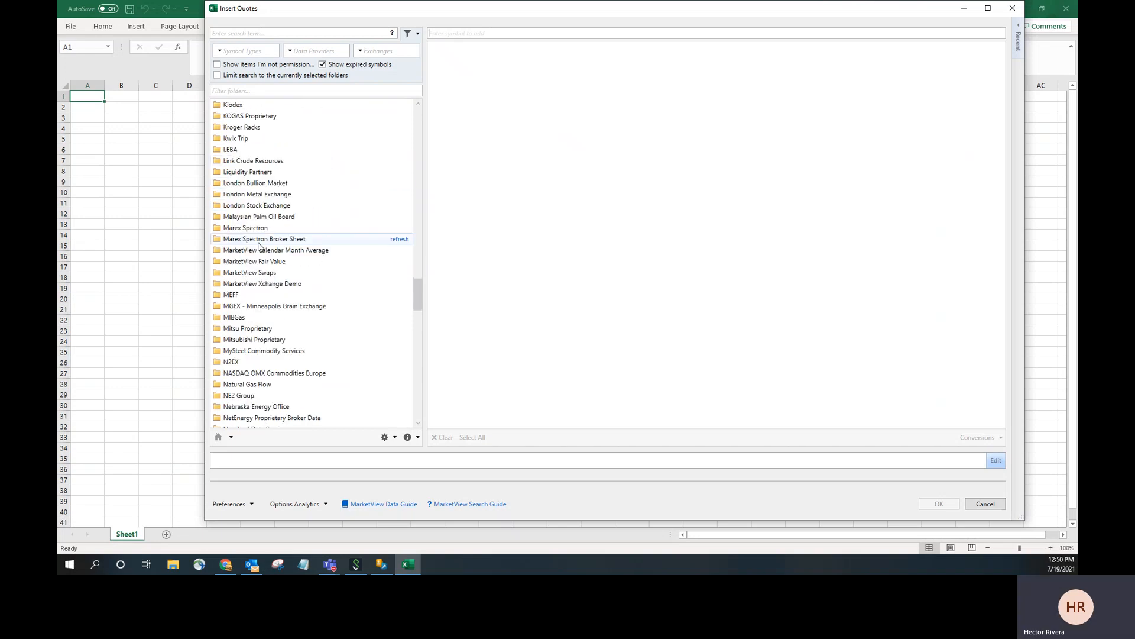
scroll(258, 245, down, 20)
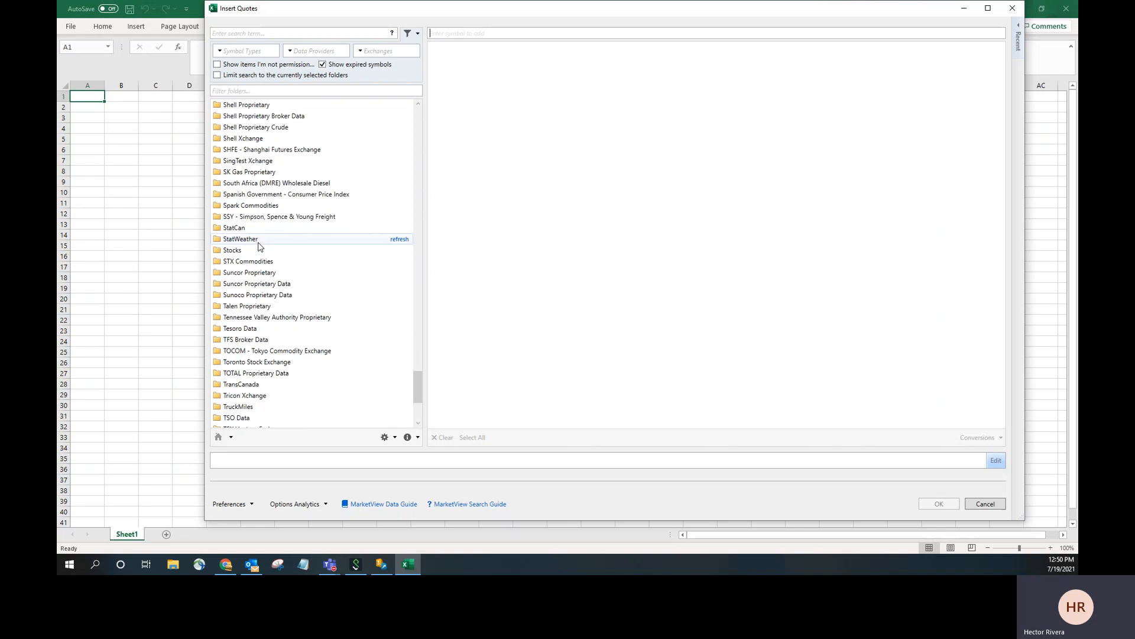
scroll(258, 245, down, 5)
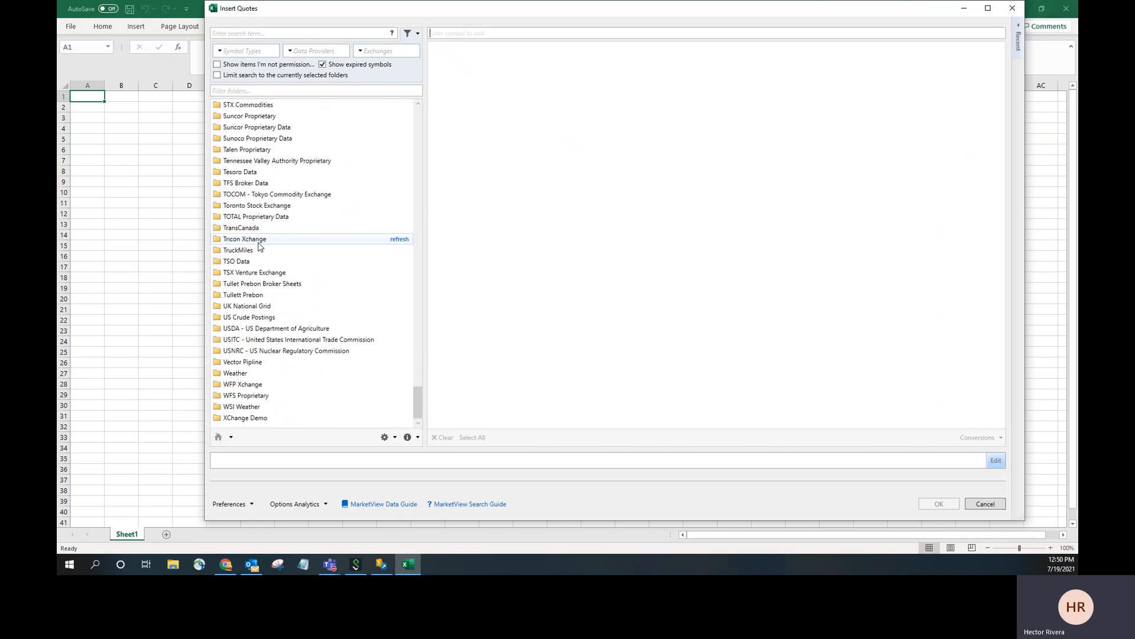
scroll(258, 245, up, 20)
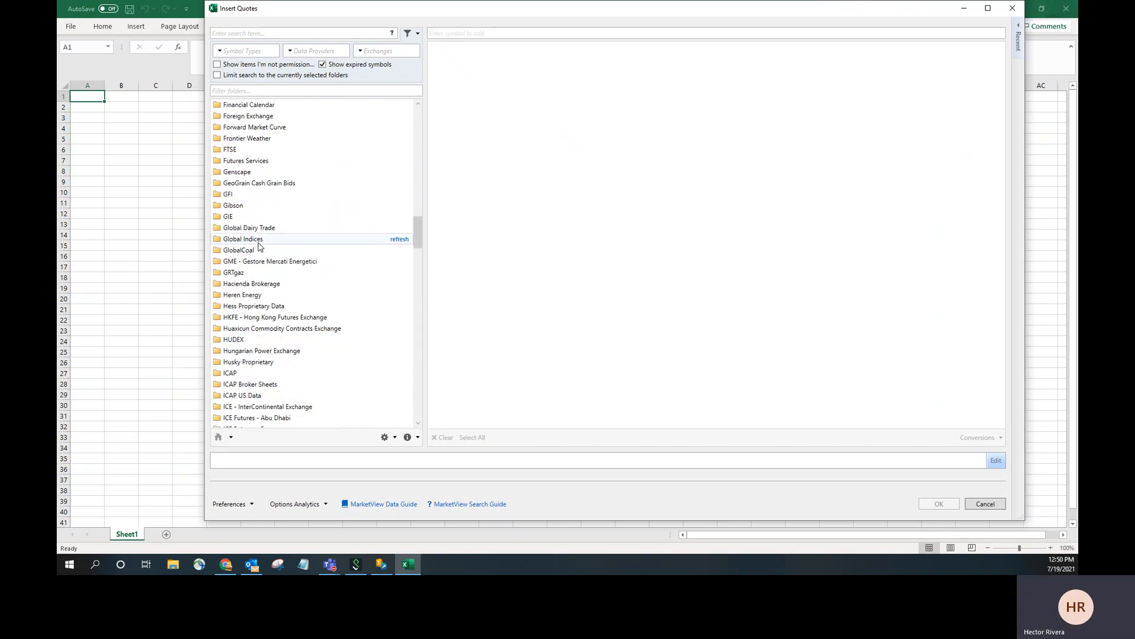
scroll(259, 244, up, 20)
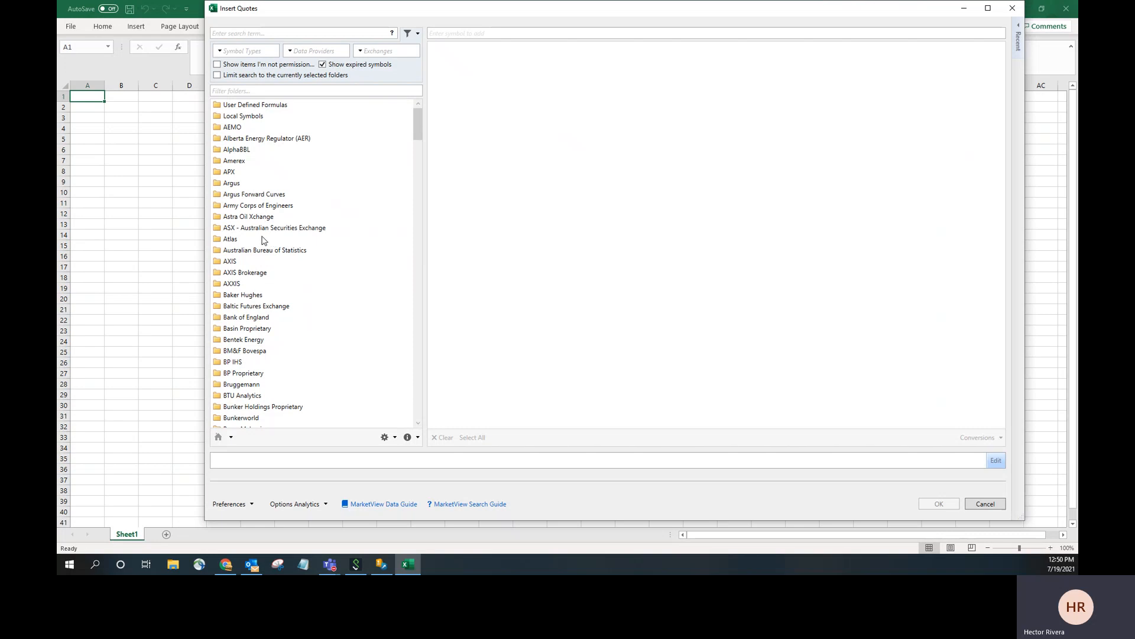
Show non-permissioned items, expand Accord's prices to the 2018 monthly Ethylene Paper contracts, and widen the folder list to read their symbols
click(217, 64)
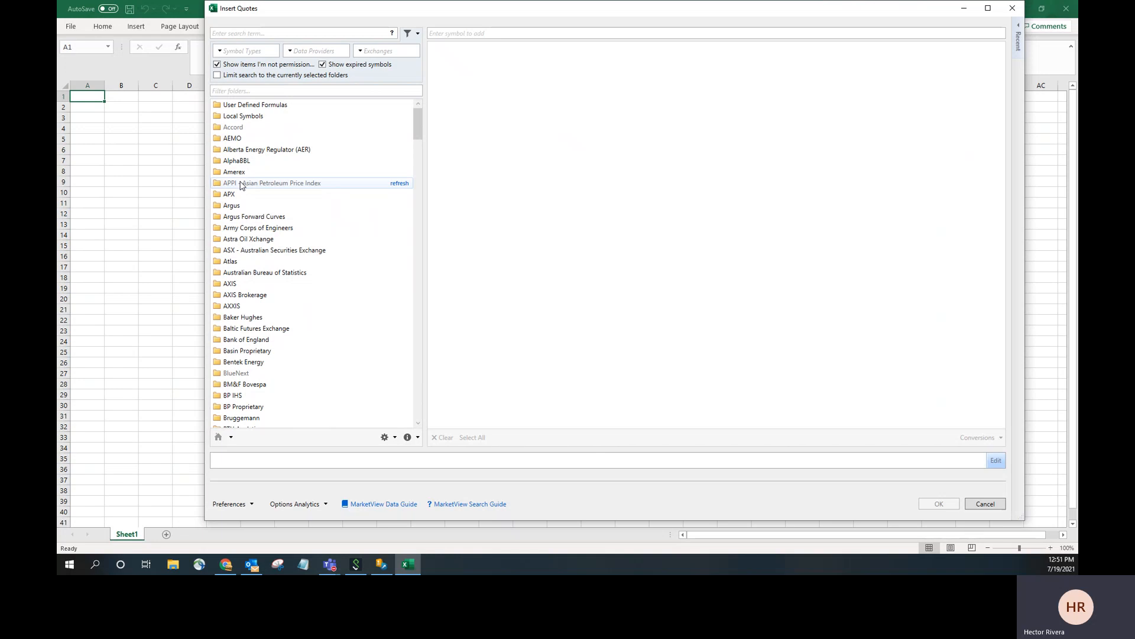
click(246, 130)
click(242, 138)
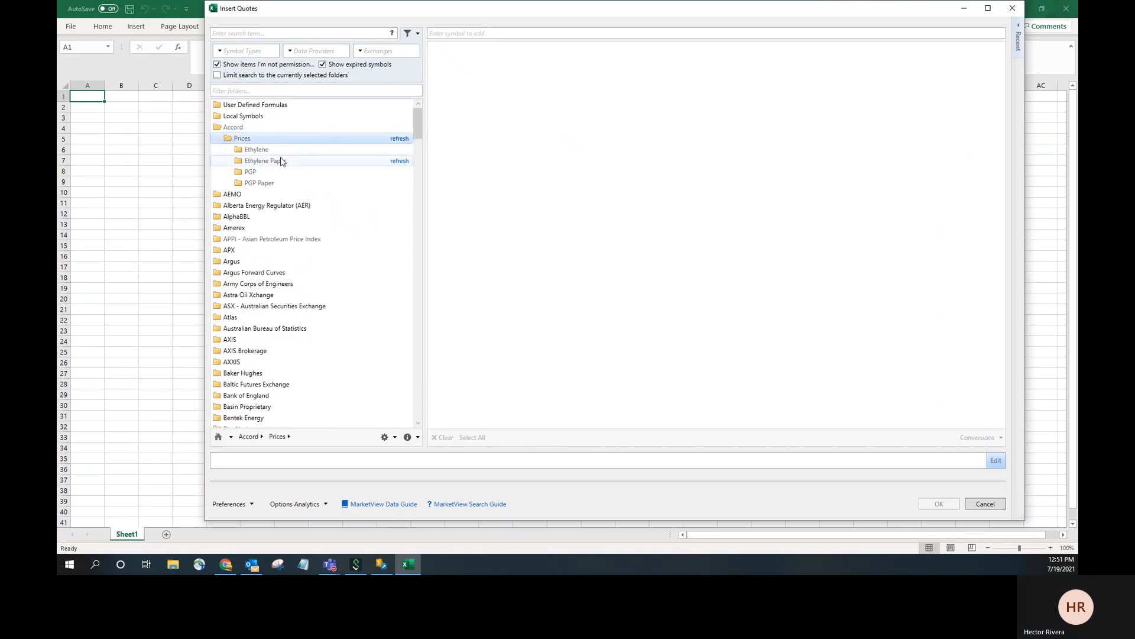
click(273, 163)
click(288, 184)
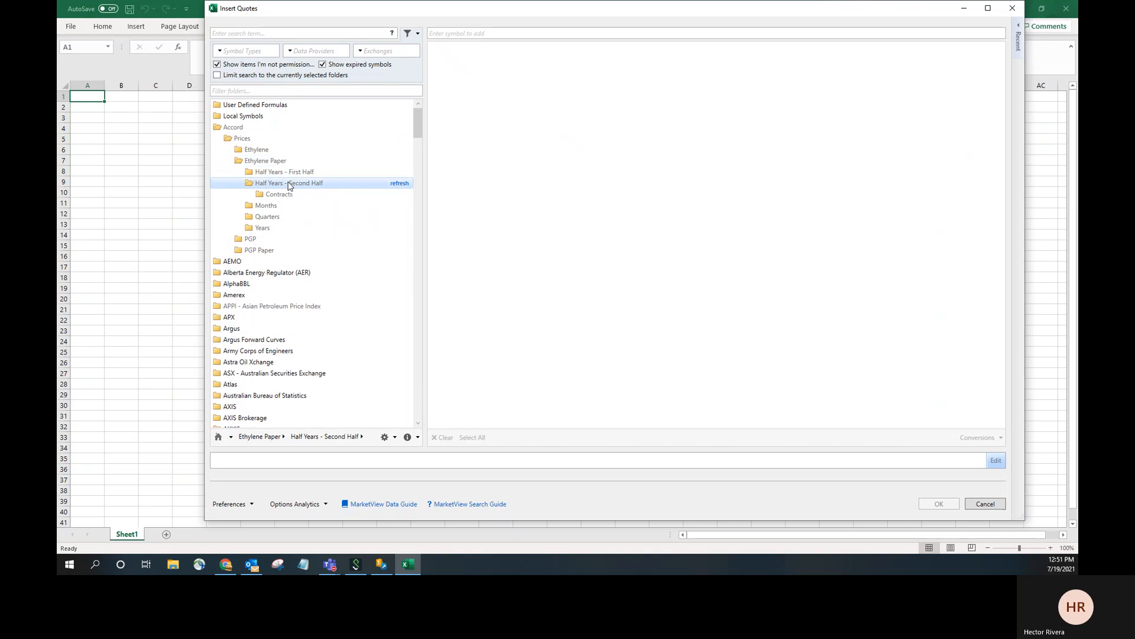
click(290, 196)
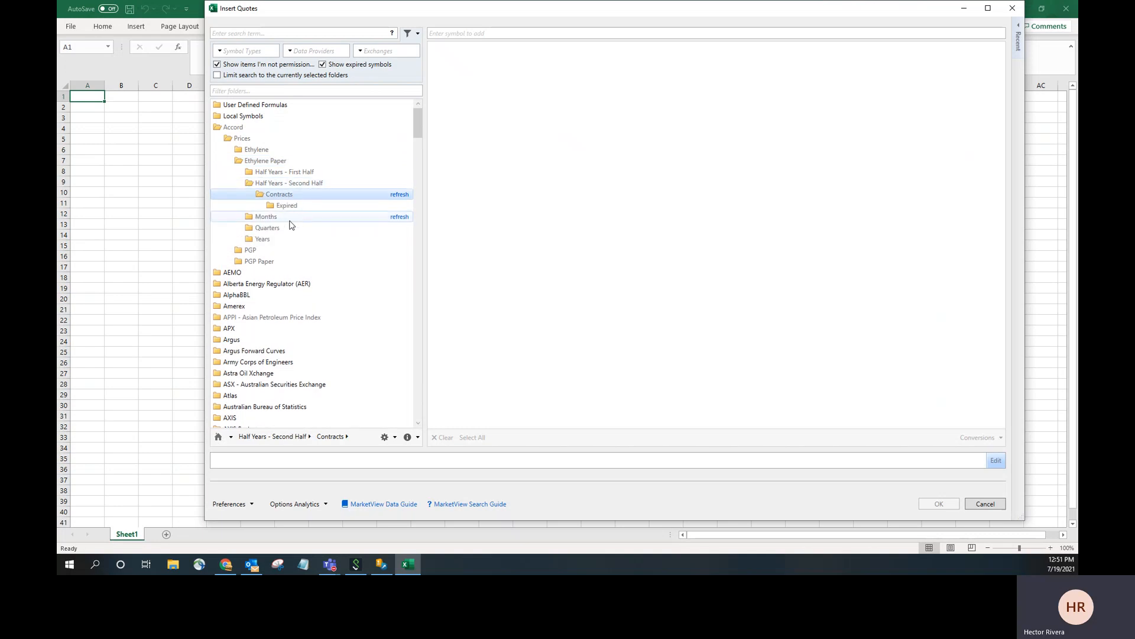
click(279, 220)
click(285, 230)
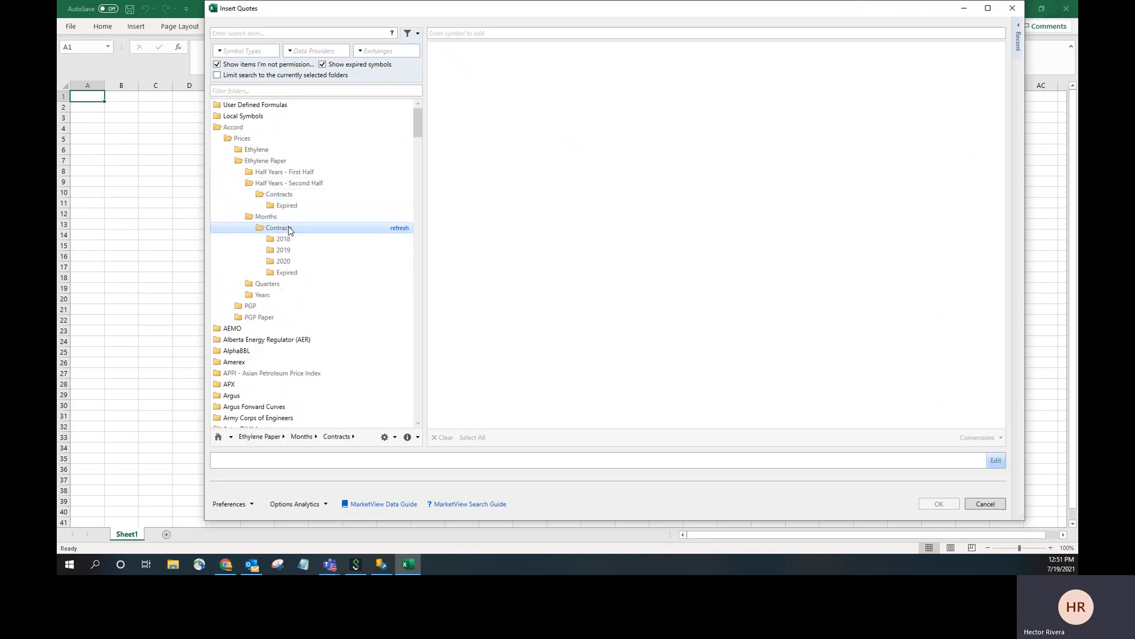
click(295, 239)
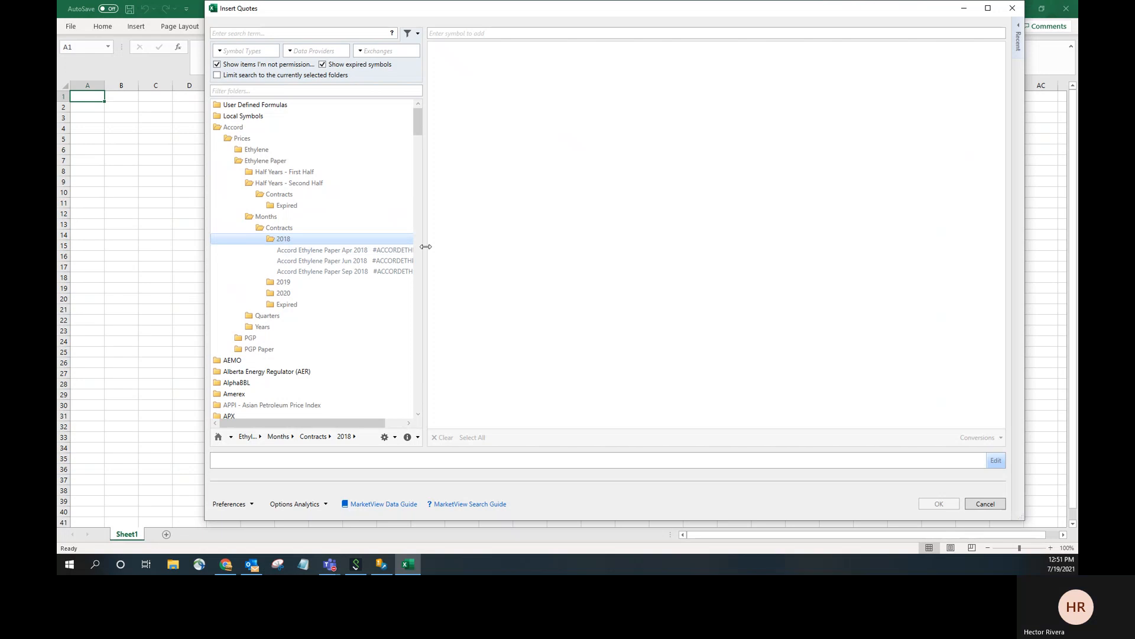
drag(434, 245, 592, 244)
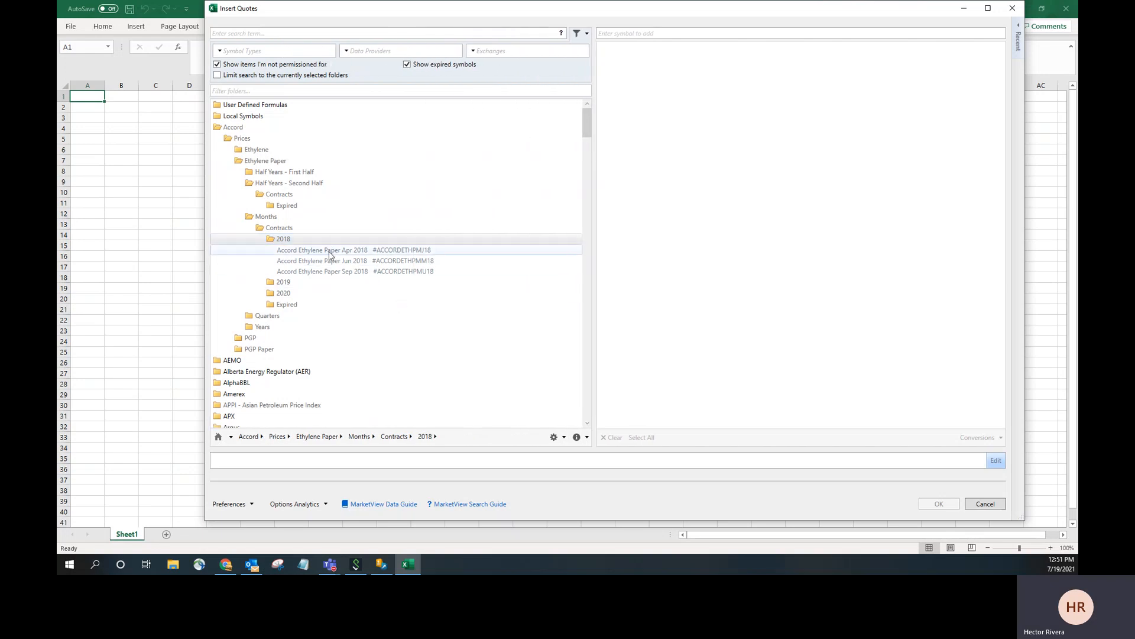
Collapse the Accord folder, look over the data sources, and hide the non-permissioned items again
click(239, 129)
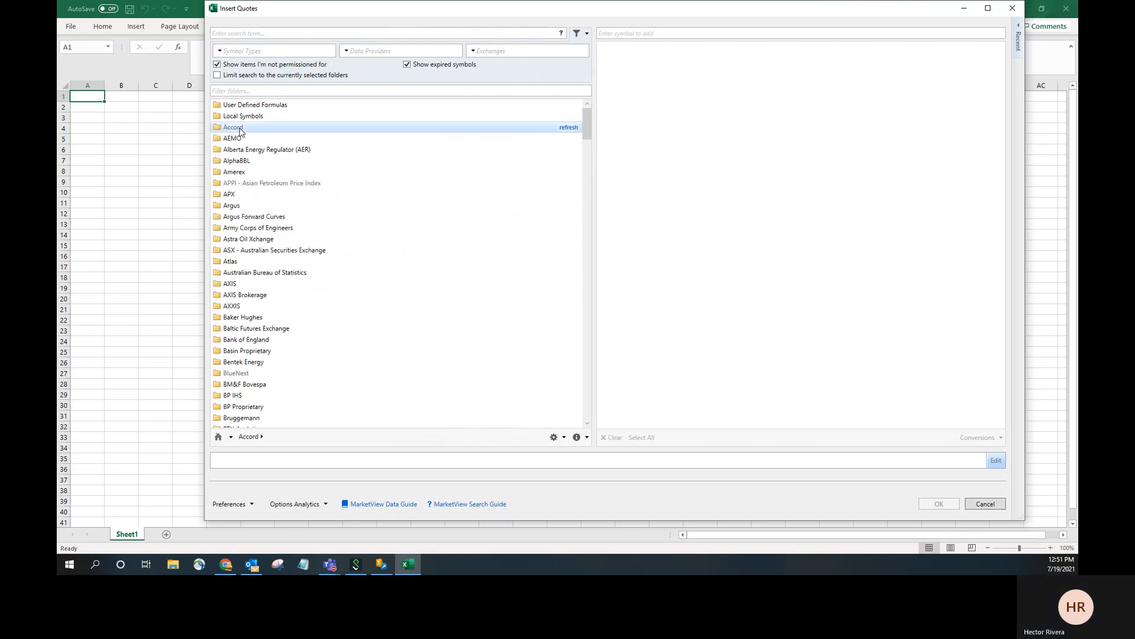
scroll(258, 196, down, 10)
scroll(259, 202, down, 12)
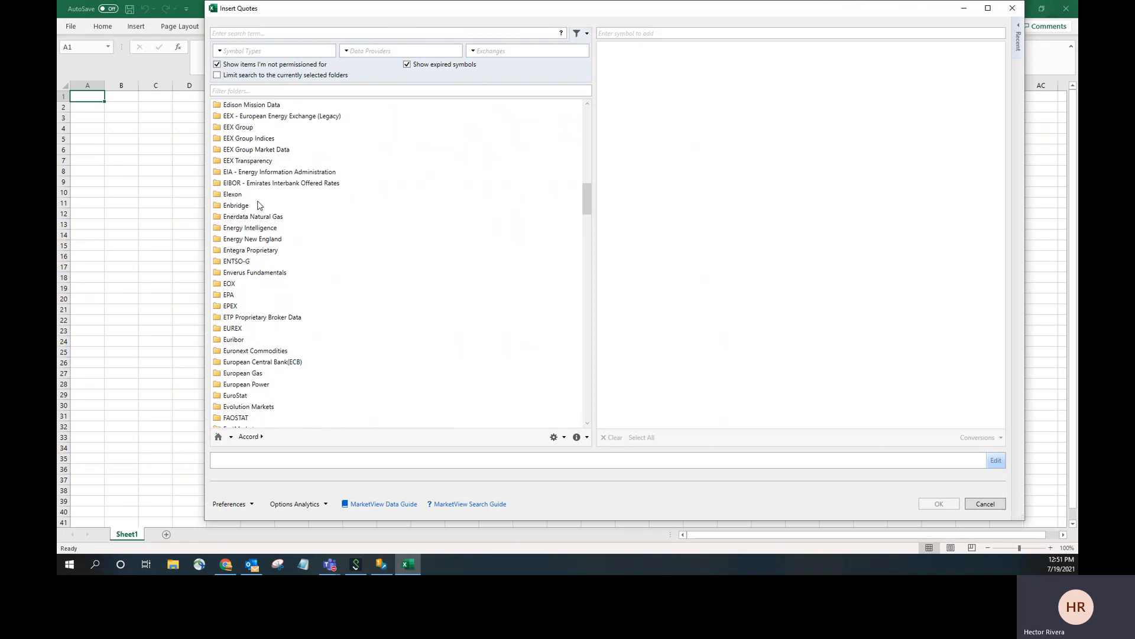
scroll(260, 200, up, 20)
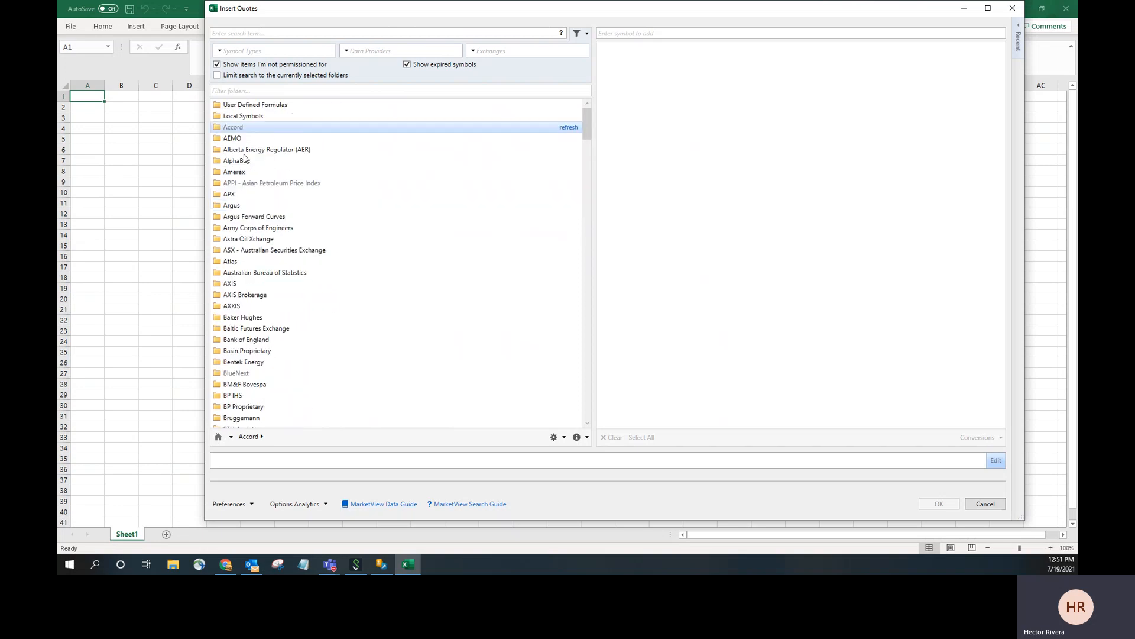
click(217, 64)
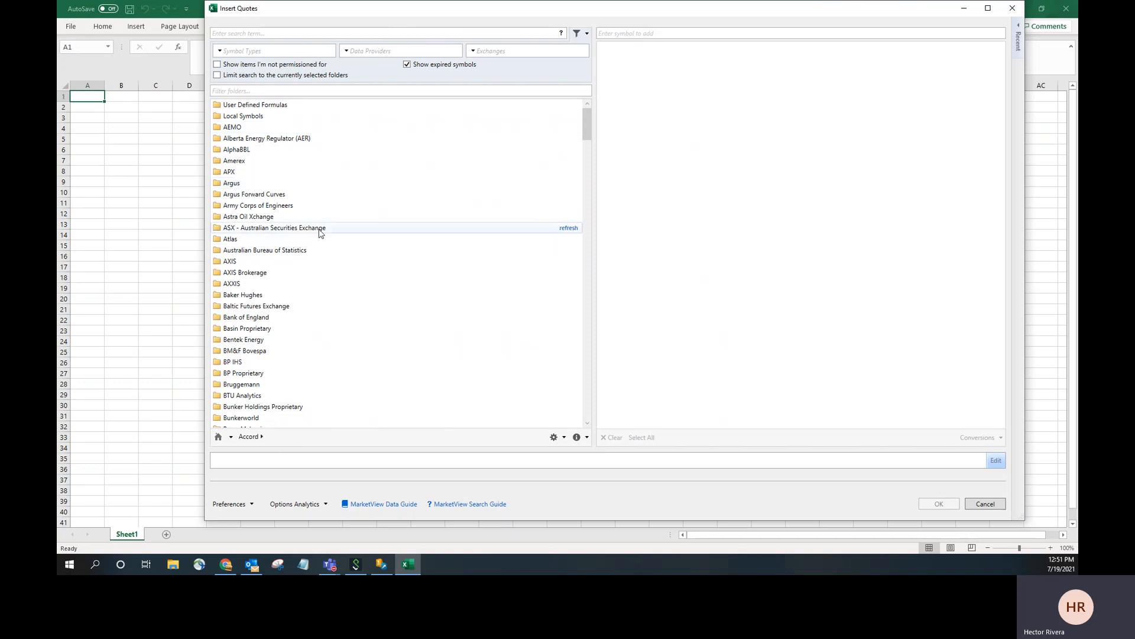
Find NYMEX - New York Mercantile Exchange among the data sources and expand its Benchmarks down to Light Sweet Crude Oil
scroll(319, 232, down, 5)
scroll(318, 229, down, 20)
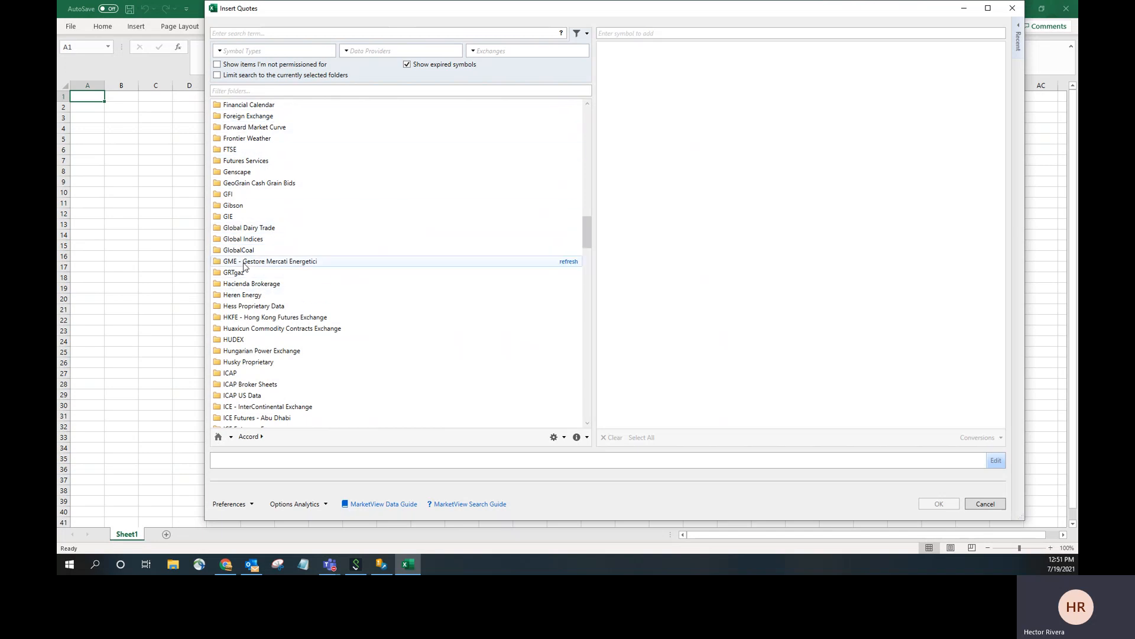
scroll(245, 265, down, 20)
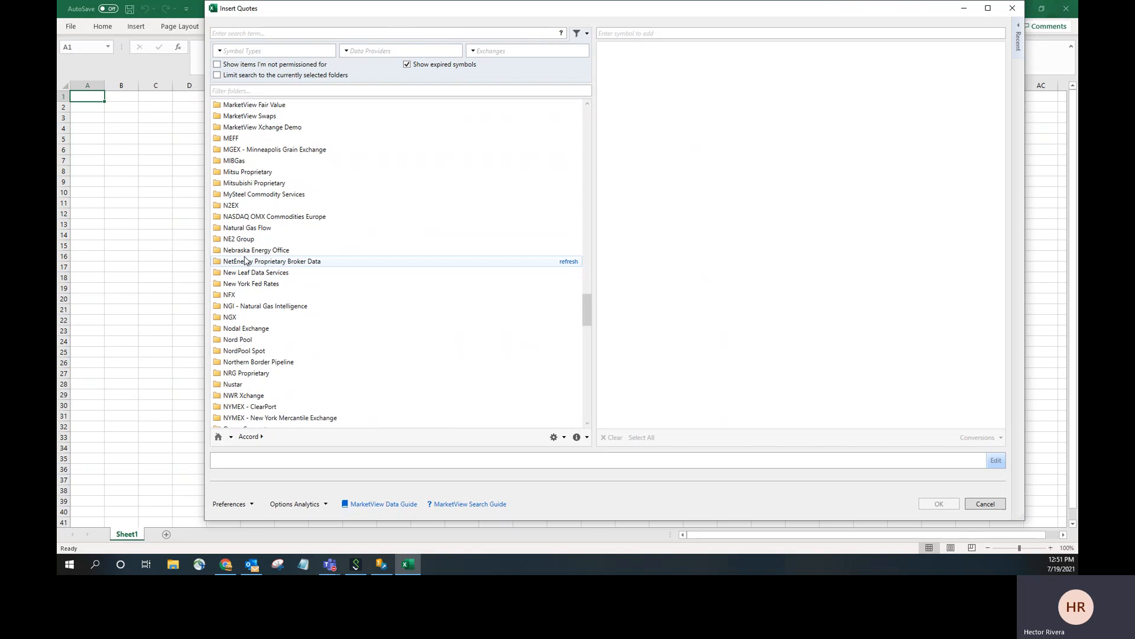
scroll(246, 260, down, 5)
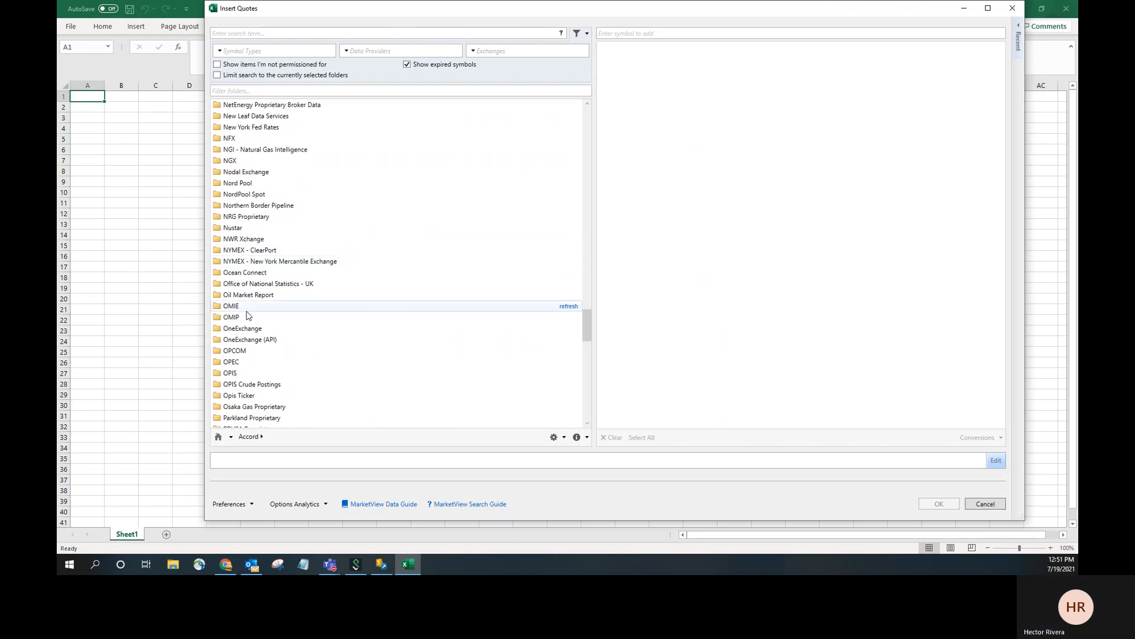
click(263, 261)
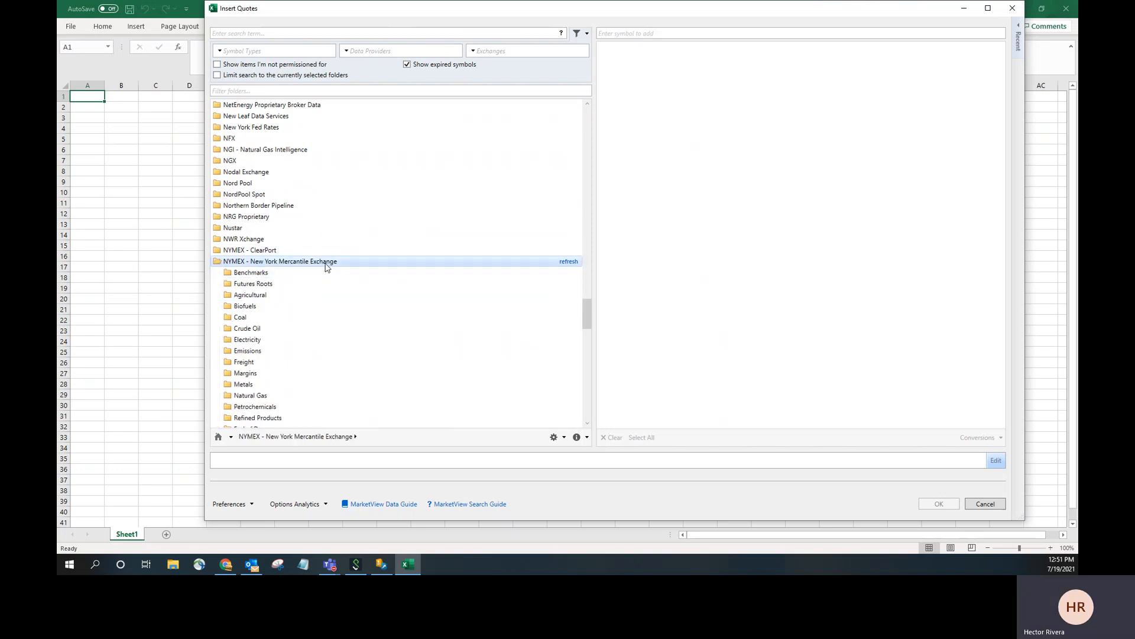
drag(589, 318, 590, 336)
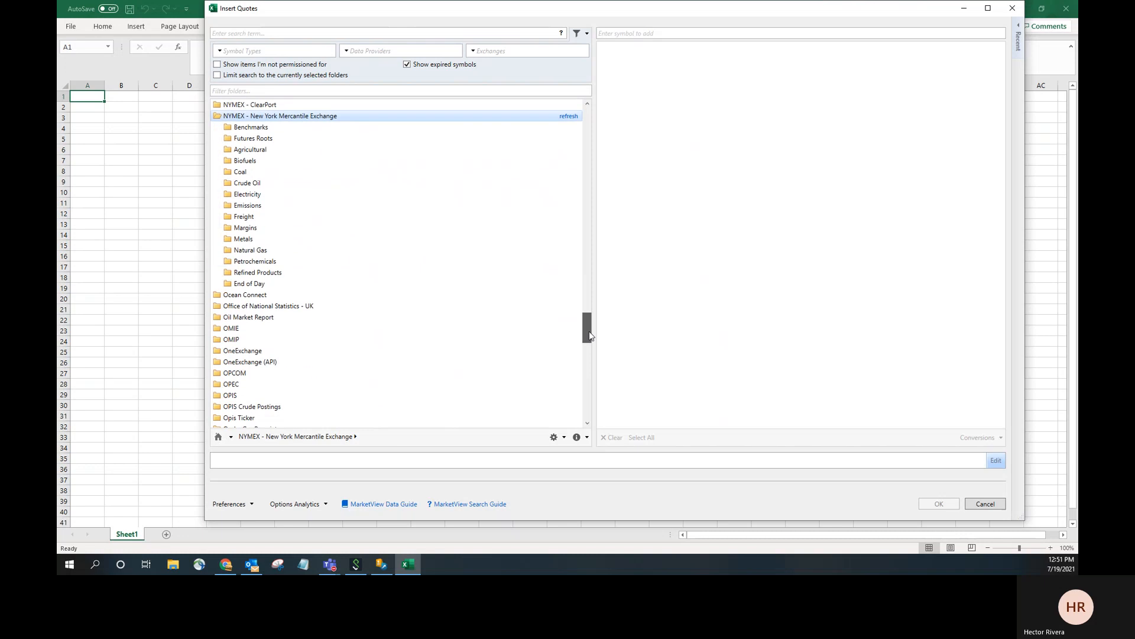
click(255, 128)
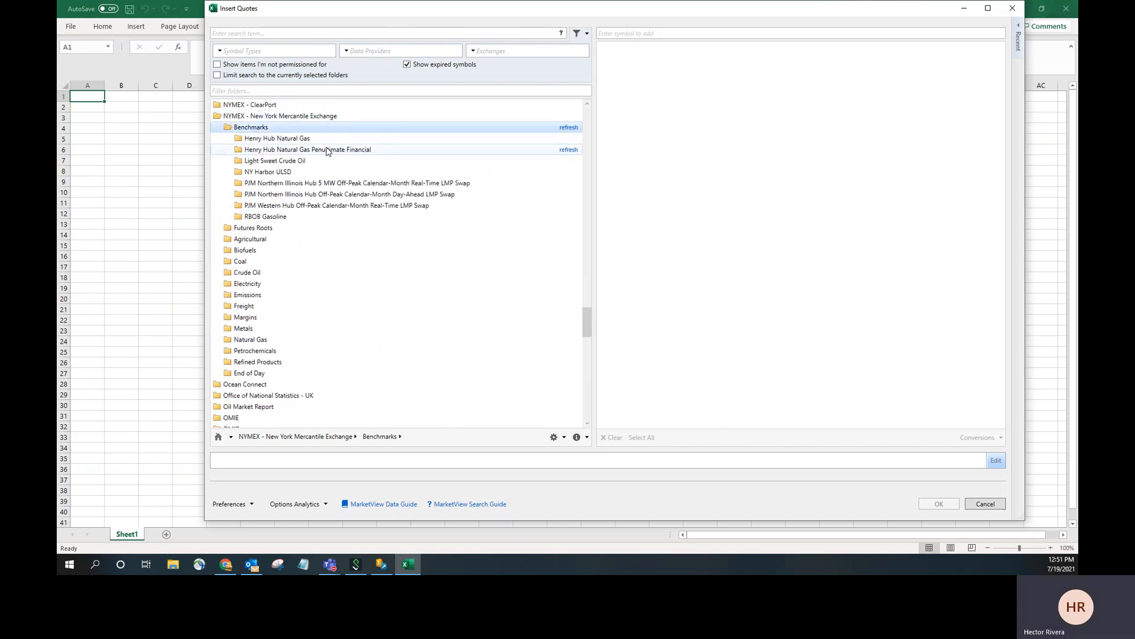
click(277, 162)
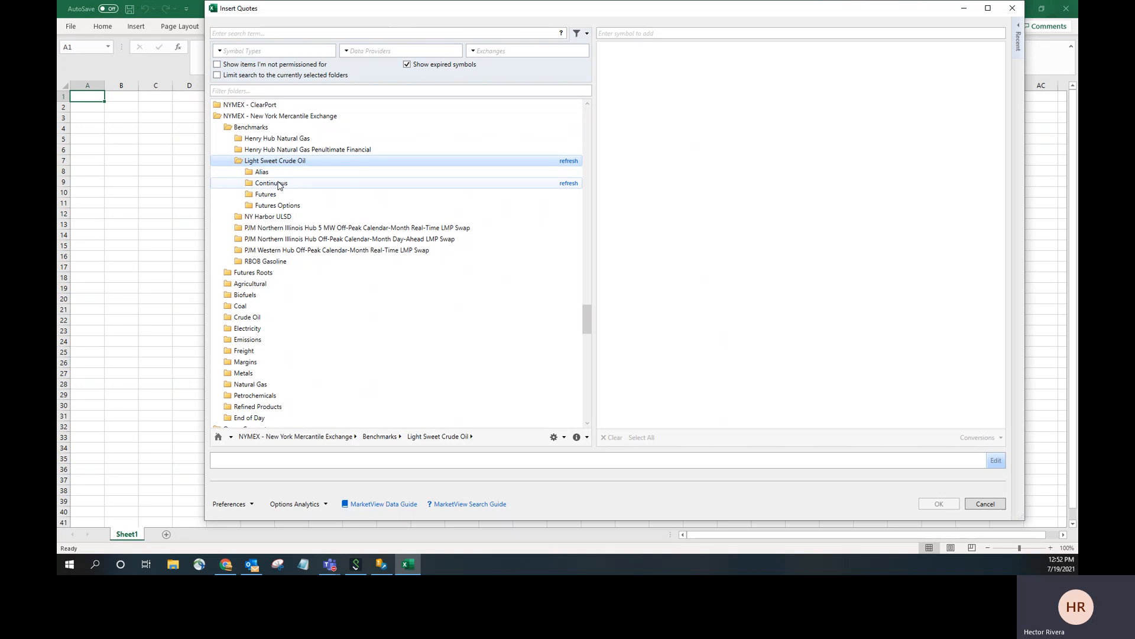
Look at the 2021 Globex futures contracts for Light Sweet Crude Oil and collapse the Futures folder again
click(278, 194)
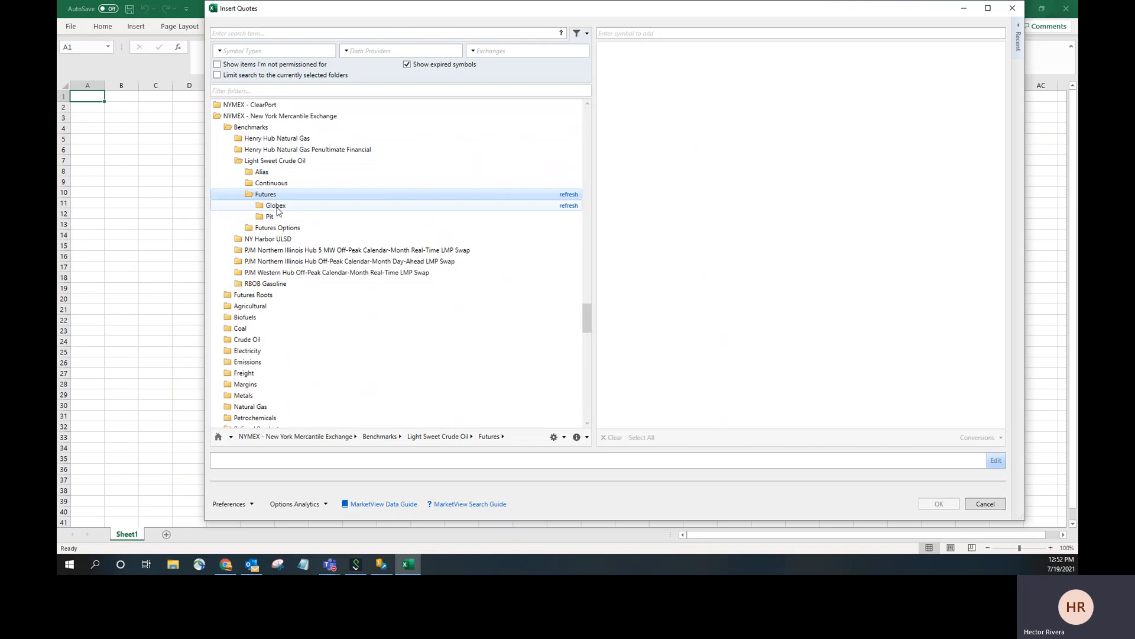
click(278, 208)
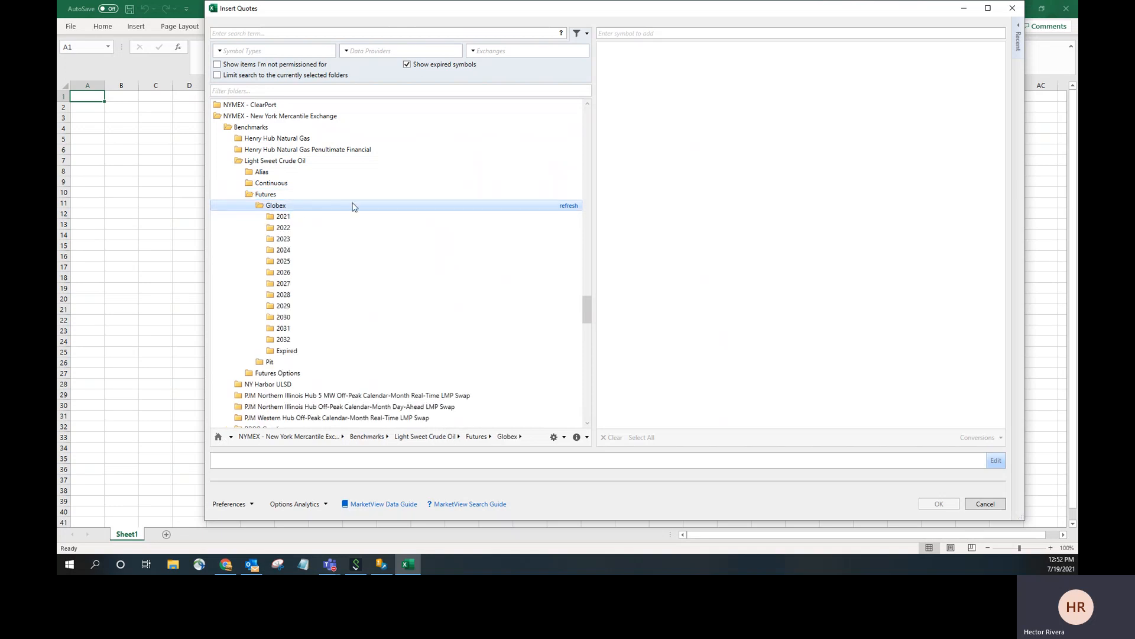
click(298, 217)
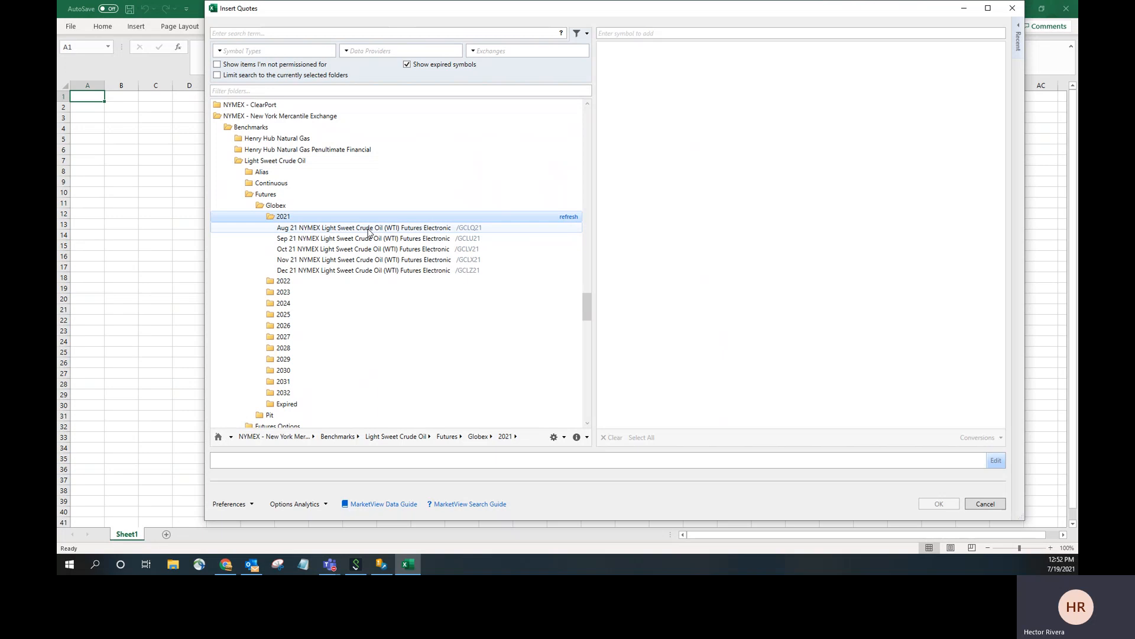
click(272, 195)
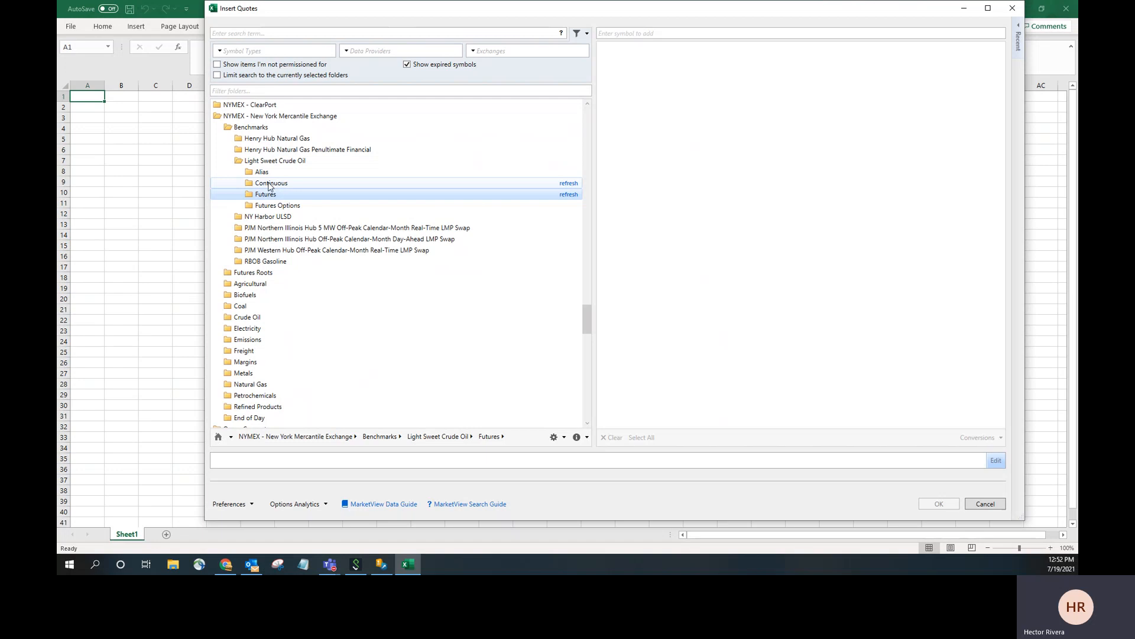
Expand the Continuous Globex symbols of Light Sweet Crude Oil and add the Front Month and 2nd Month contracts to the quote selection
click(270, 184)
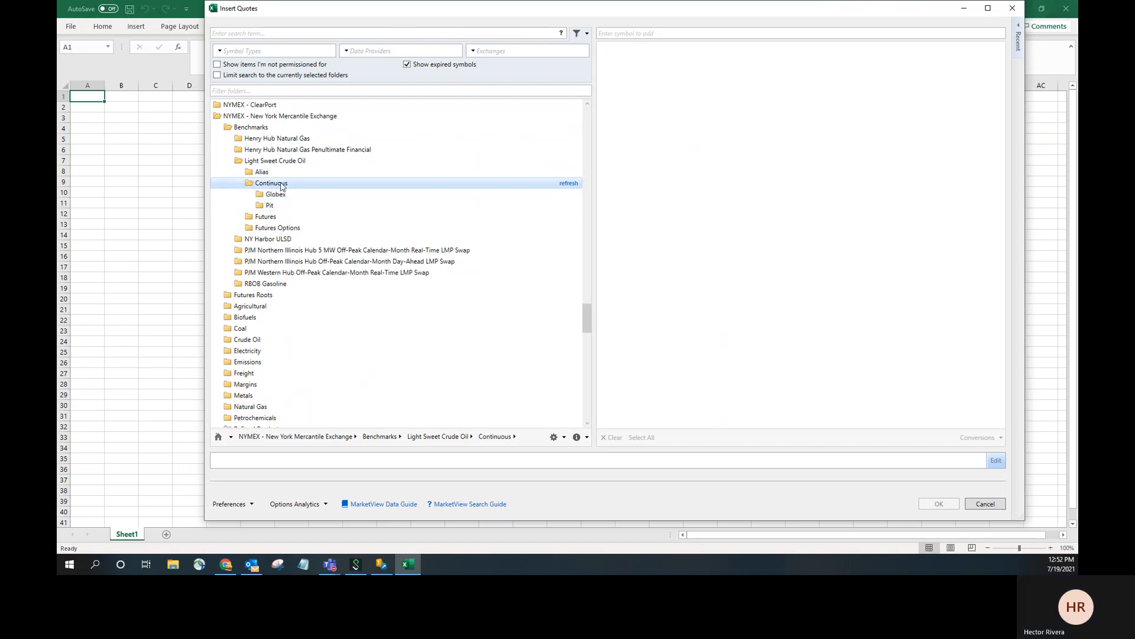
click(276, 195)
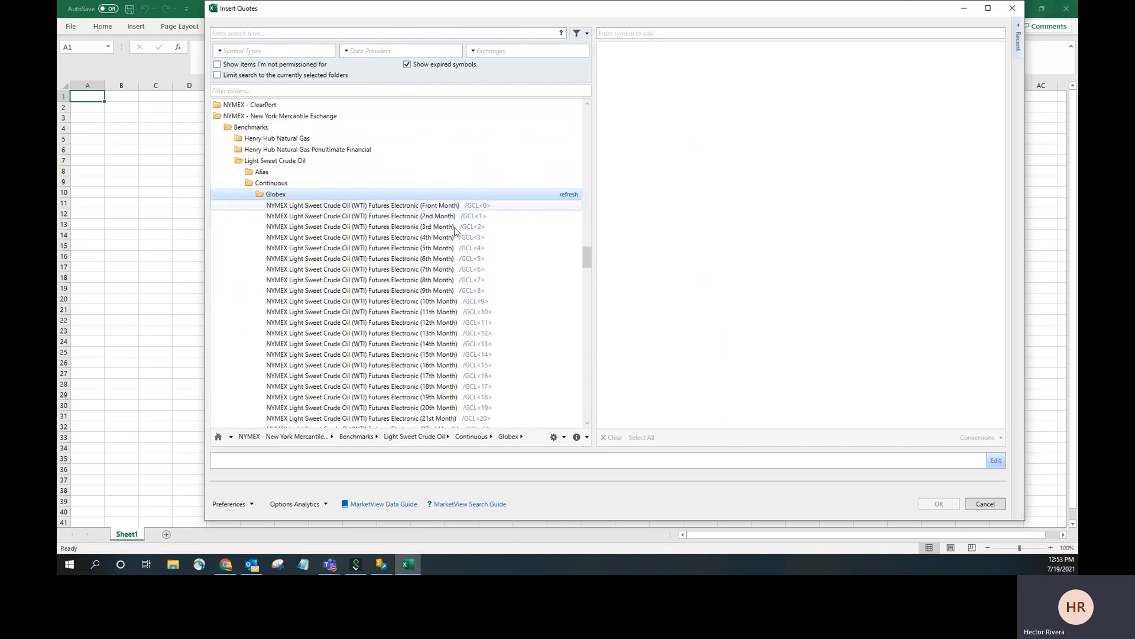
click(432, 208)
double_click(432, 207)
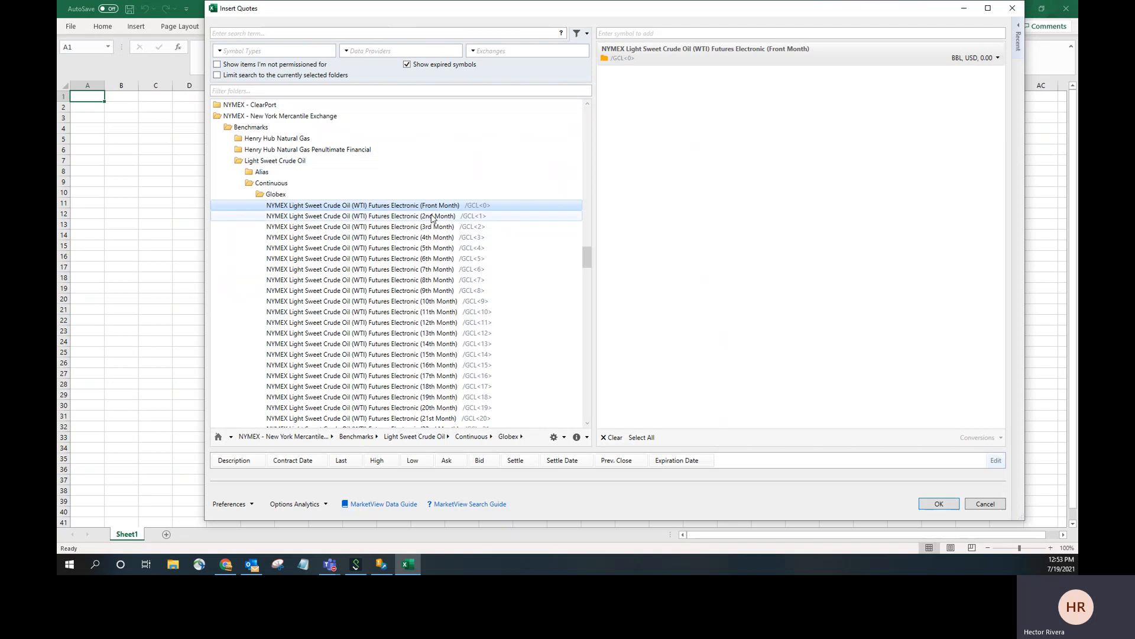
double_click(433, 216)
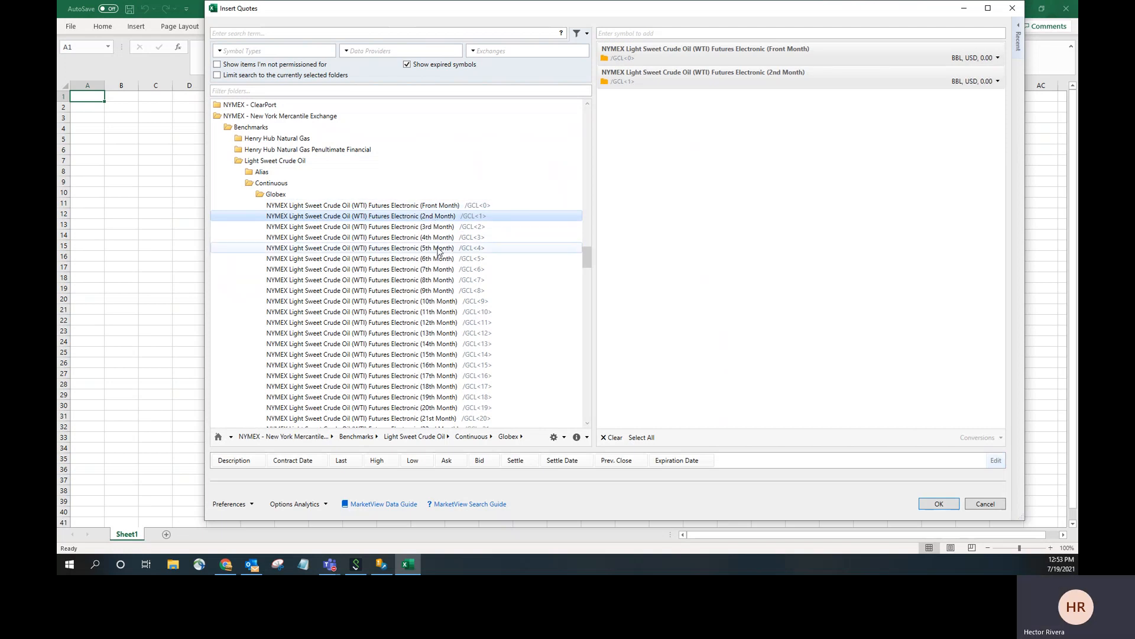
Add the 3rd Month through 12th Month Light Sweet Crude Oil continuous contracts to the quote selection together
click(436, 229)
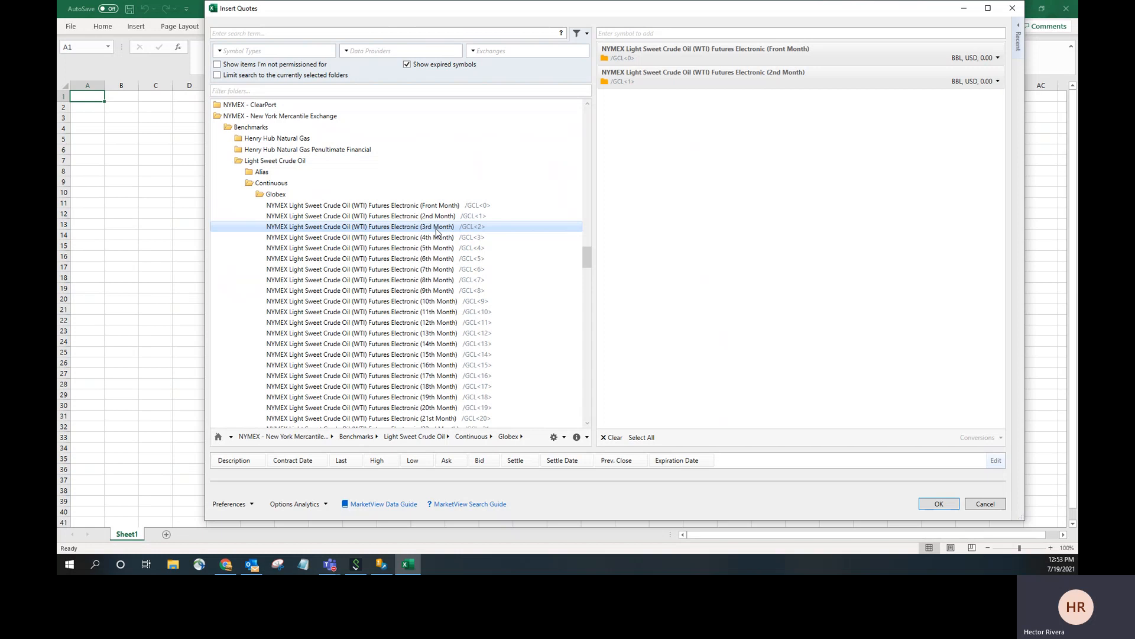
key(shift+Down)
key(shift+Down)
key(shift+Down)
key(shift+Down)
key(shift+Down)
key(shift+Down)
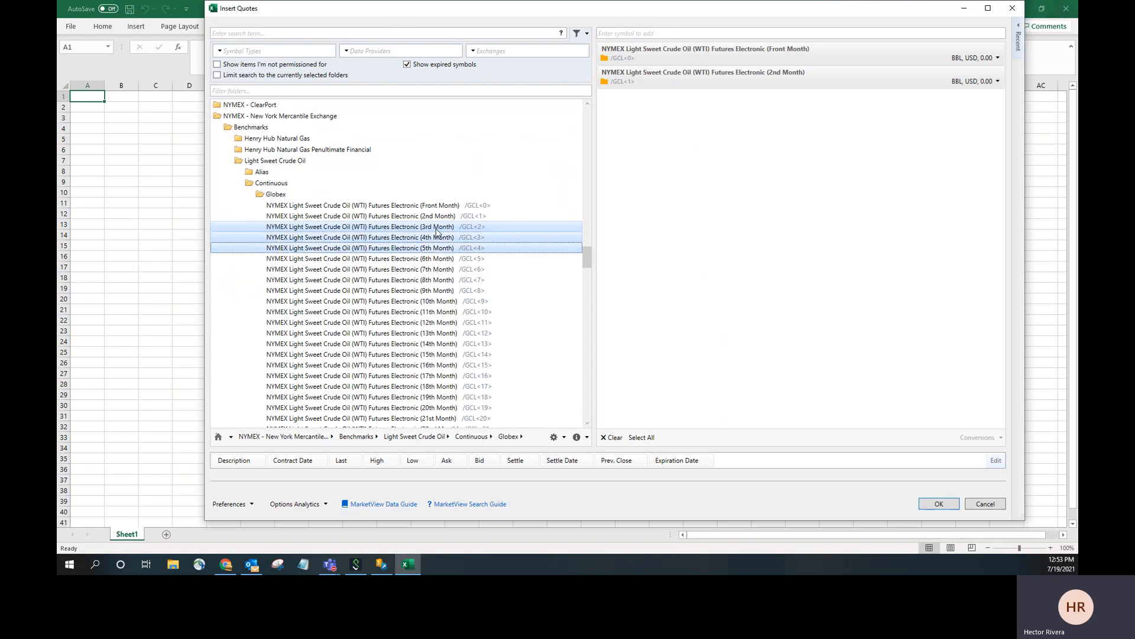
key(shift+Down)
key(shift+Down)
key(shift+Down)
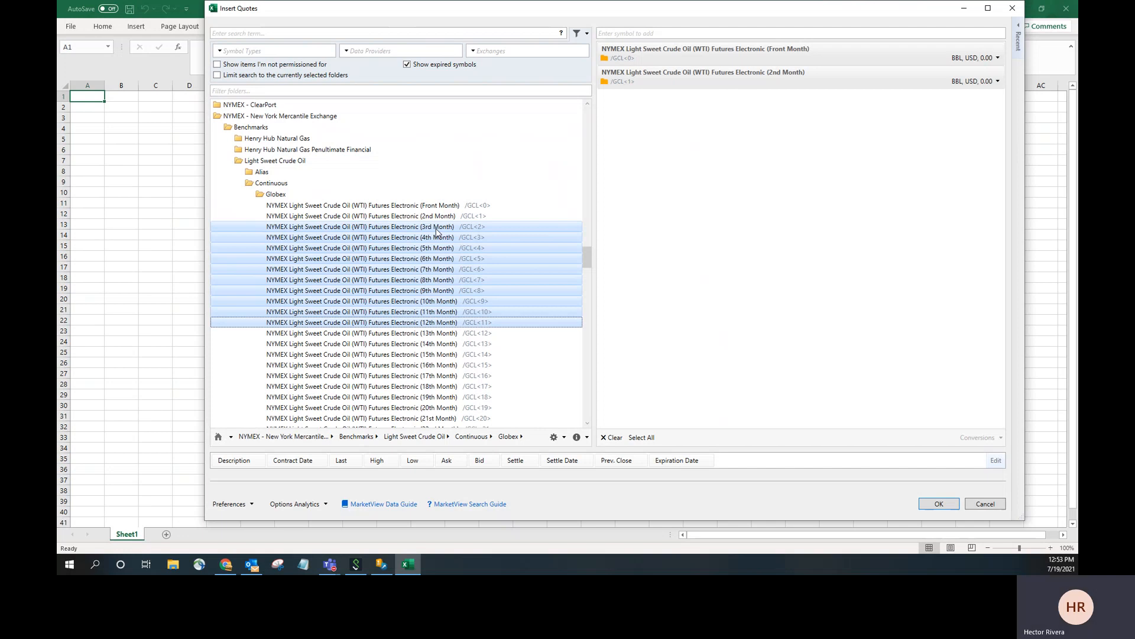
key(Return)
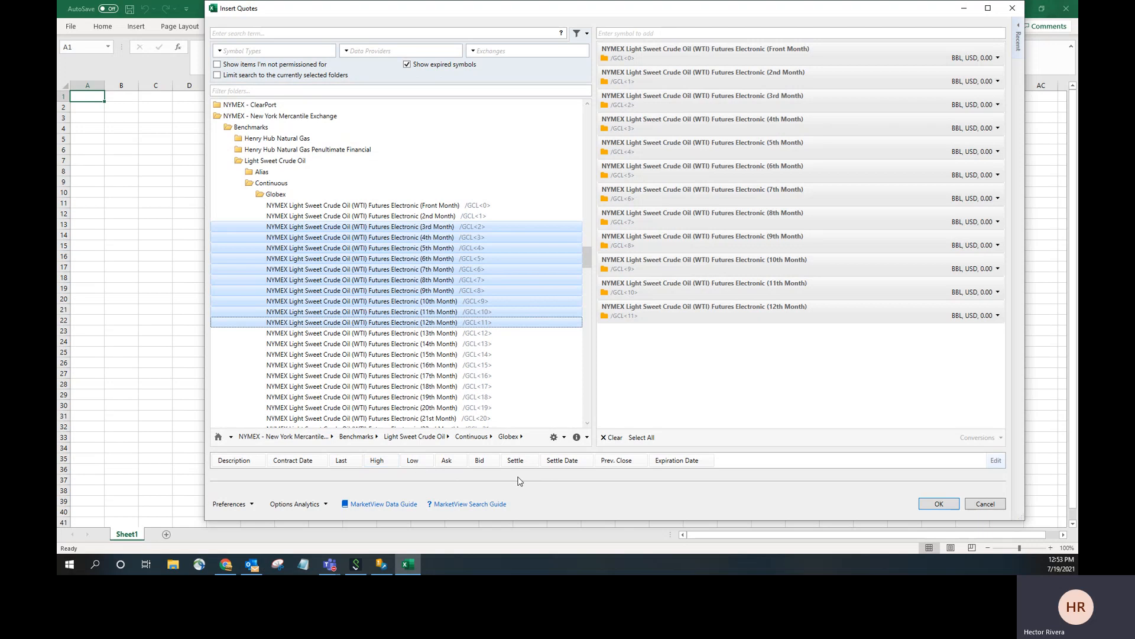
Remove the Expiration Date, Prev. Close and Contract Date fields and insert the quotes into the sheet
click(708, 461)
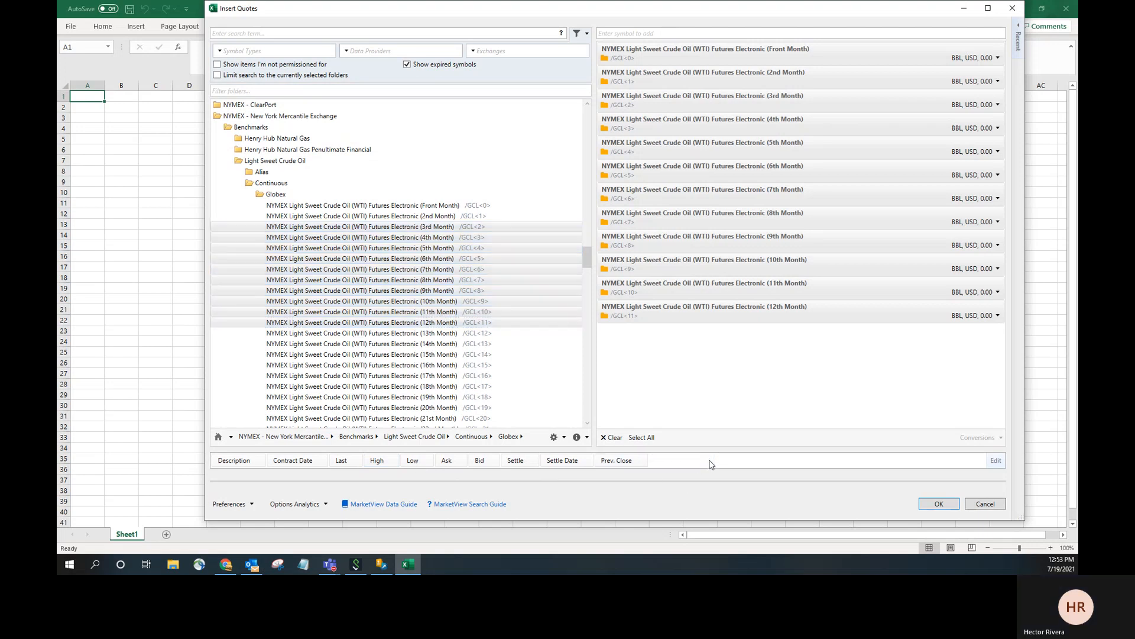
click(641, 461)
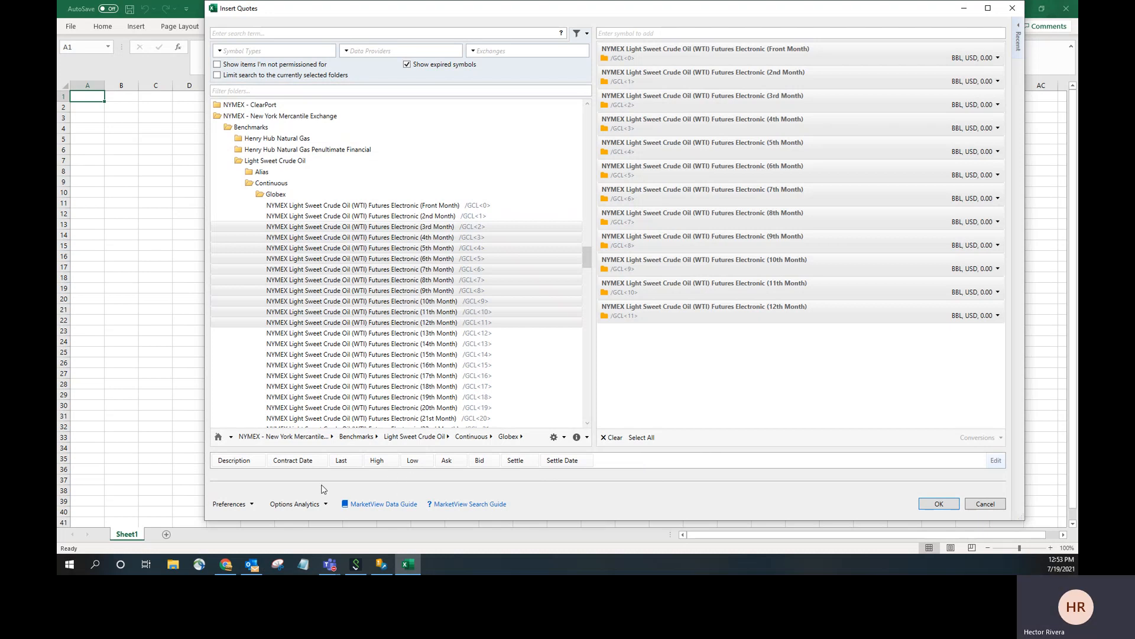
click(319, 461)
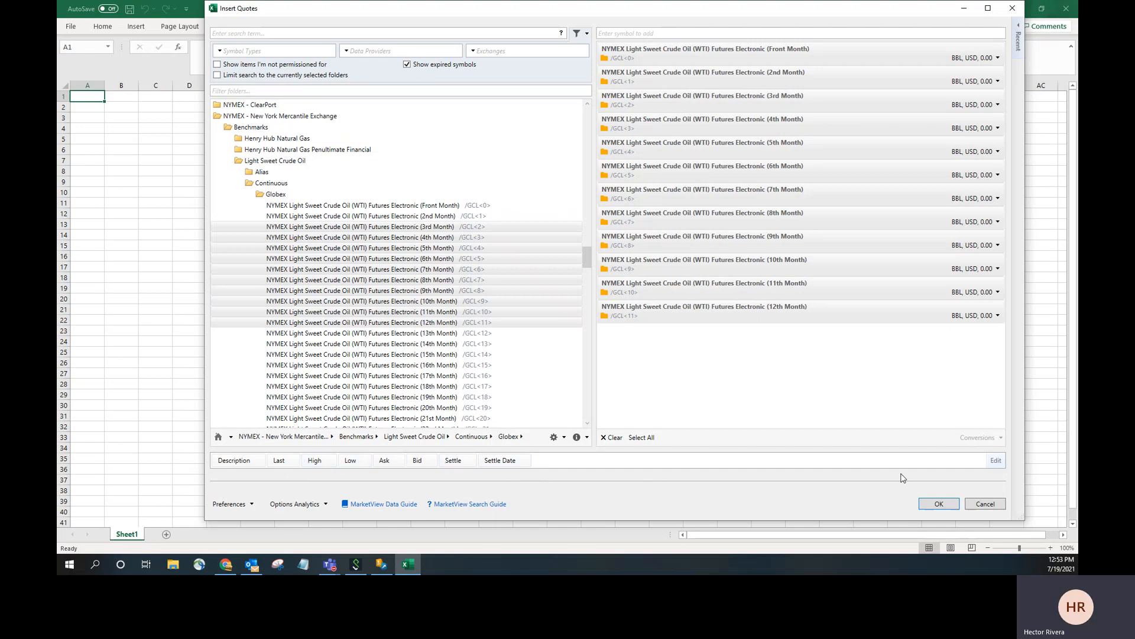
click(934, 504)
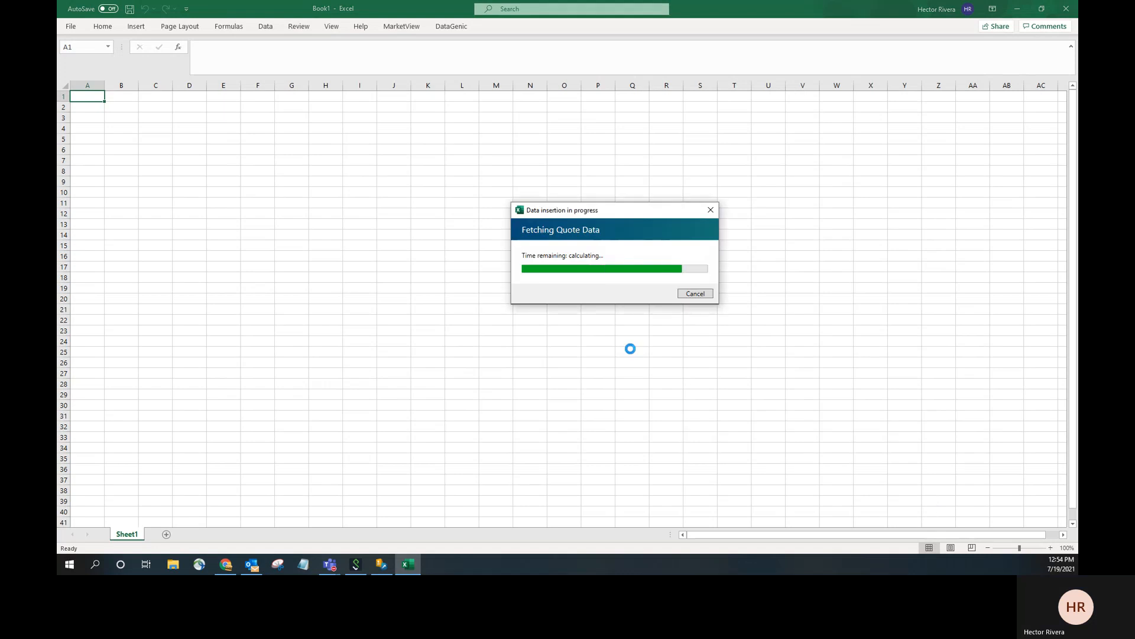
Autofit the Description, Last and Bid columns of the quote table to their contents
double_click(138, 86)
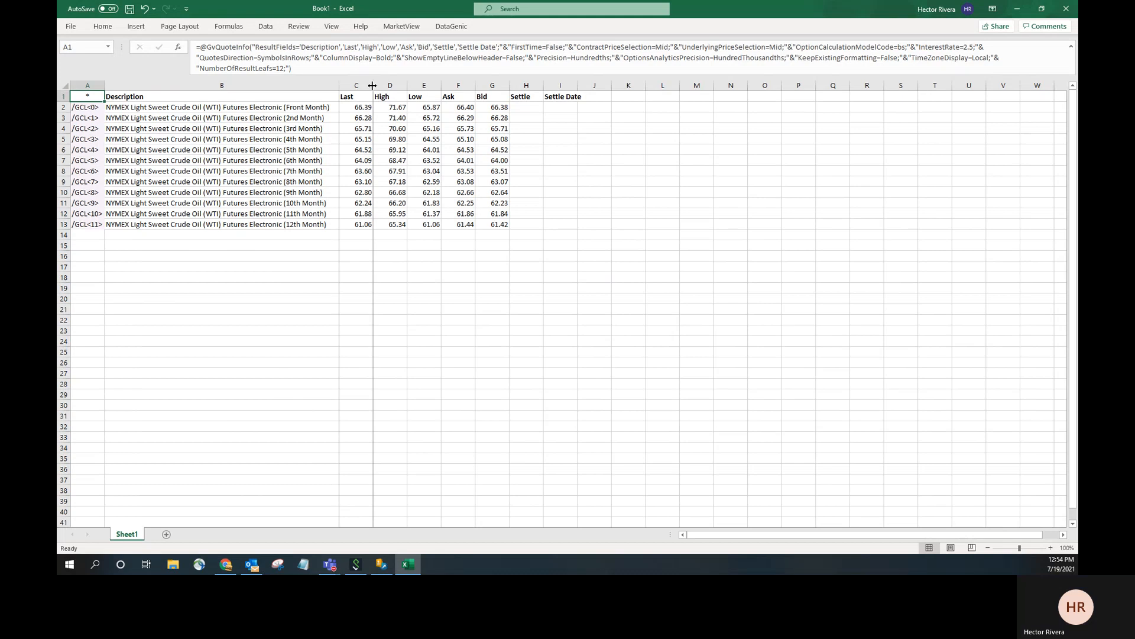
double_click(372, 86)
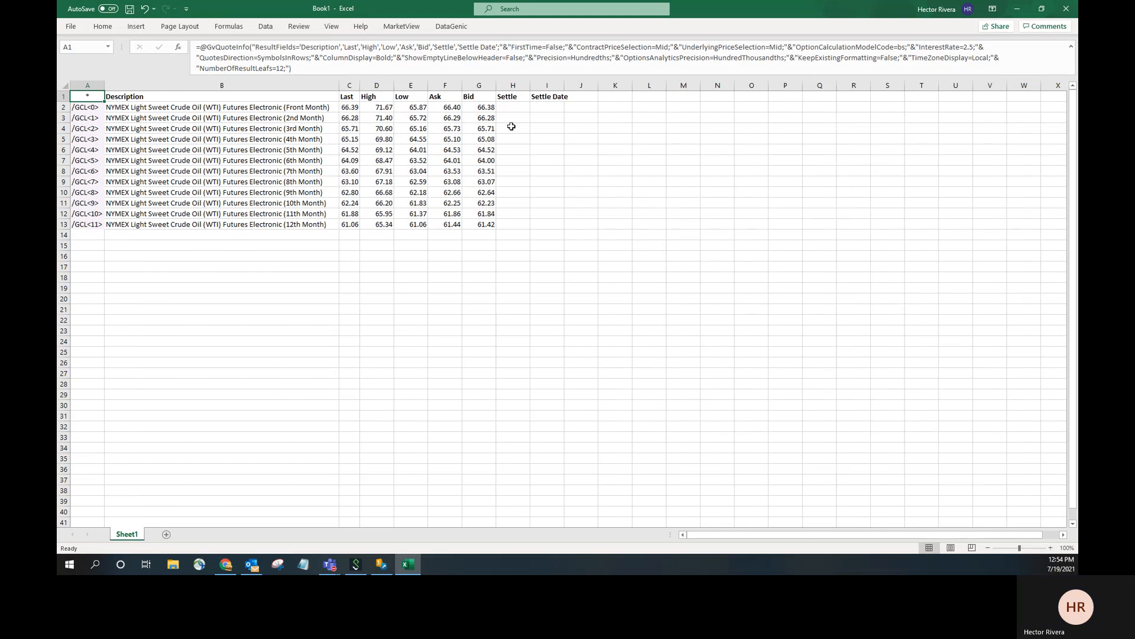
double_click(496, 86)
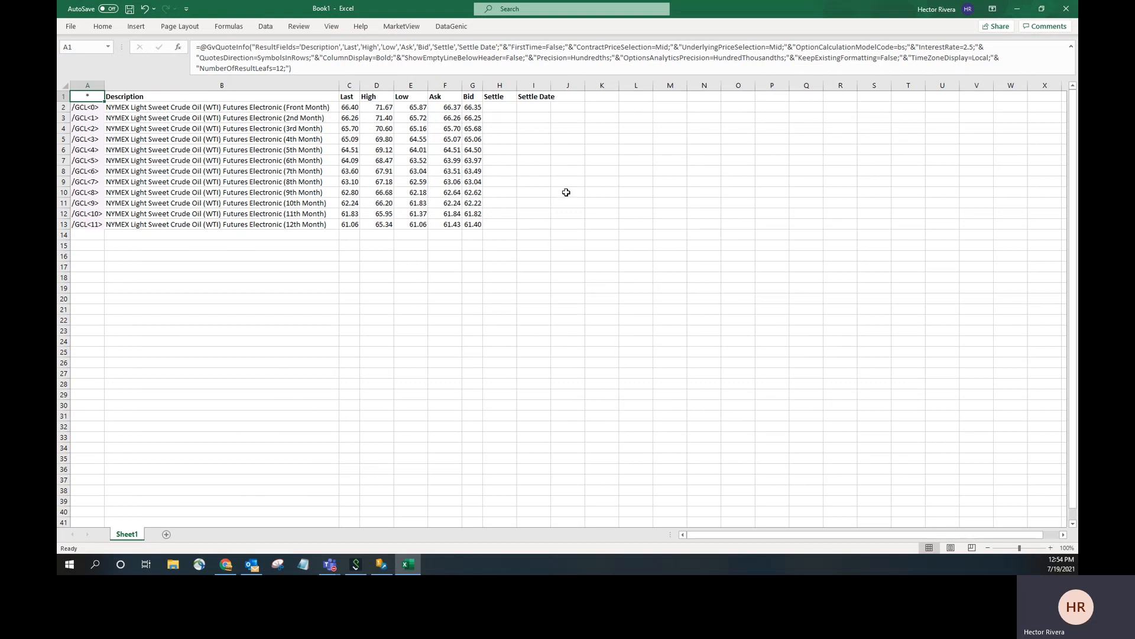
click(408, 238)
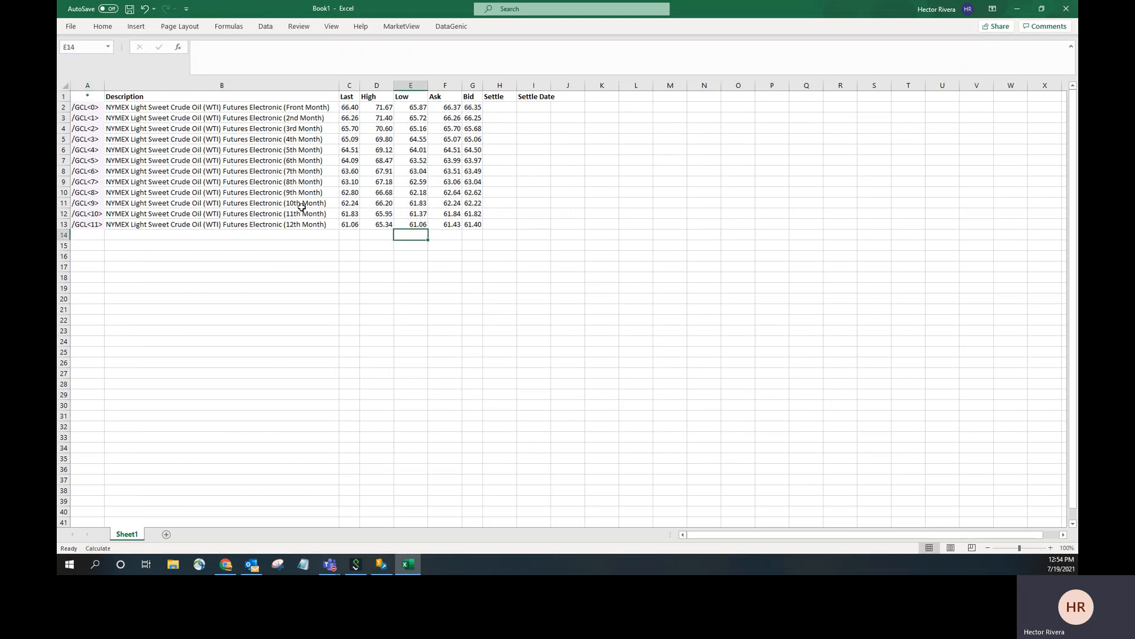
Reopen the inserted quote table for editing from its formula cell A1
click(93, 97)
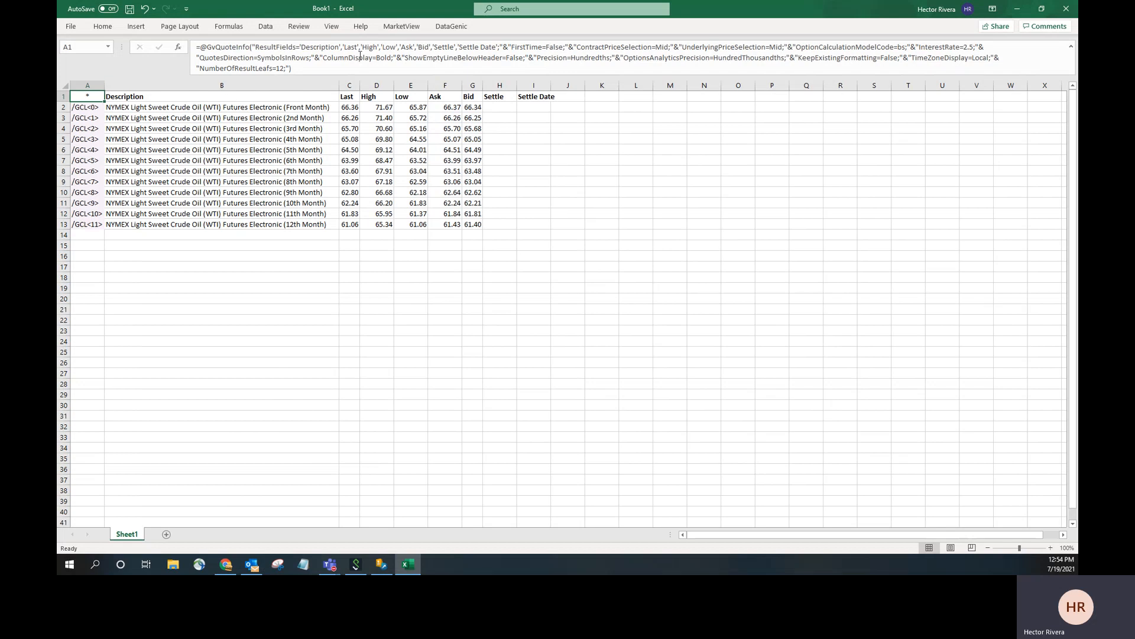
click(395, 28)
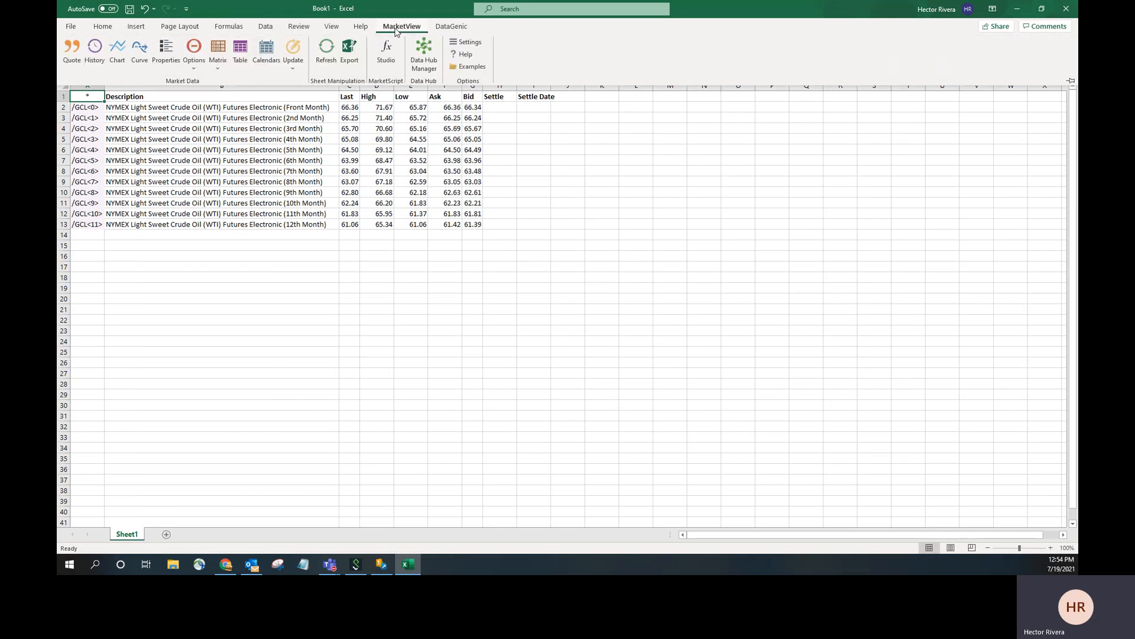
click(76, 67)
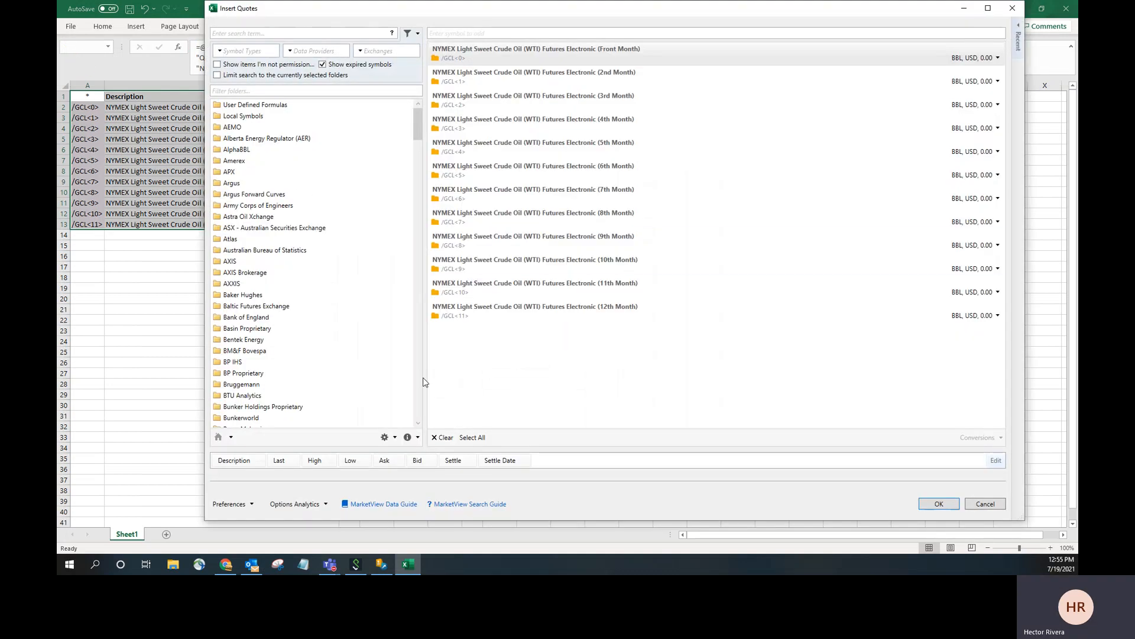
Add the Contract Date, Expiration Date and Prev. Close fields to the quote table's selected fields
click(999, 461)
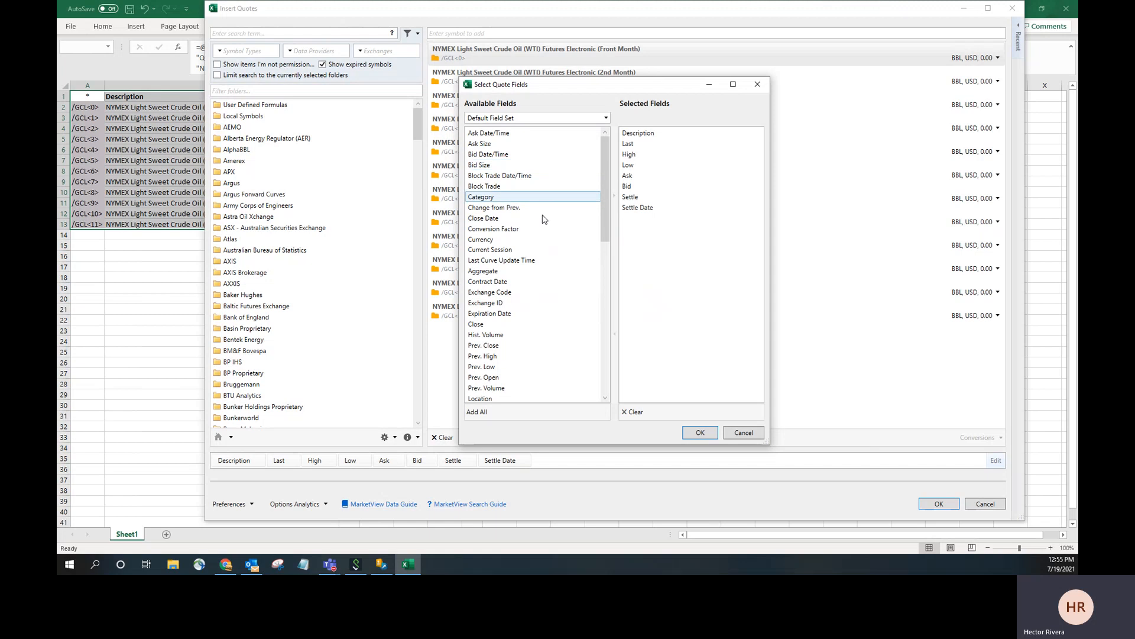
click(513, 286)
double_click(513, 286)
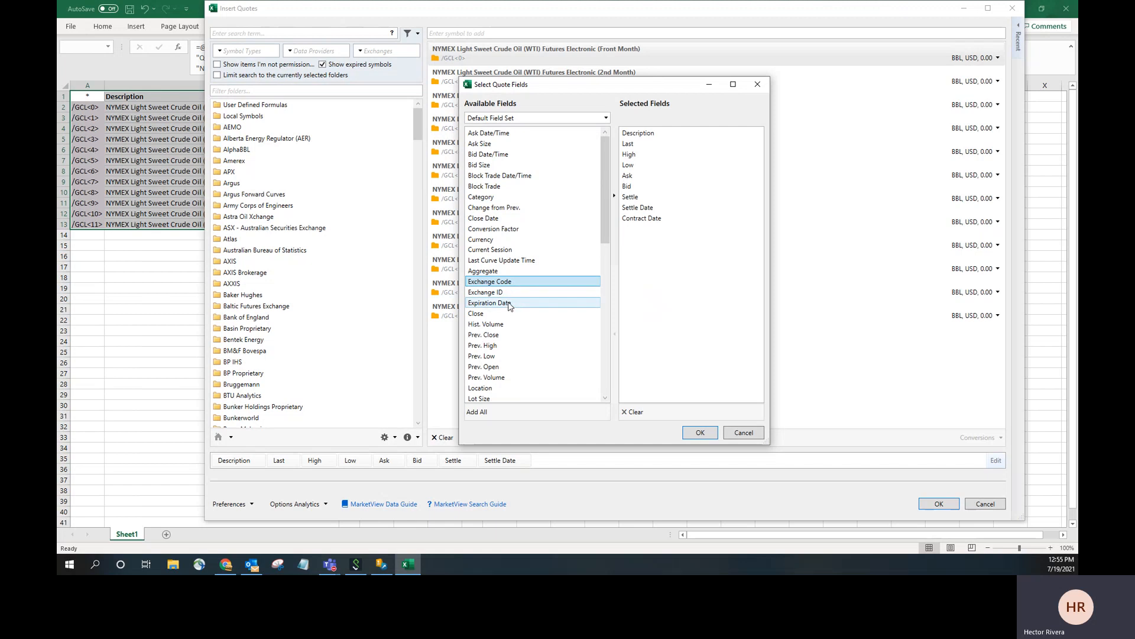
double_click(509, 304)
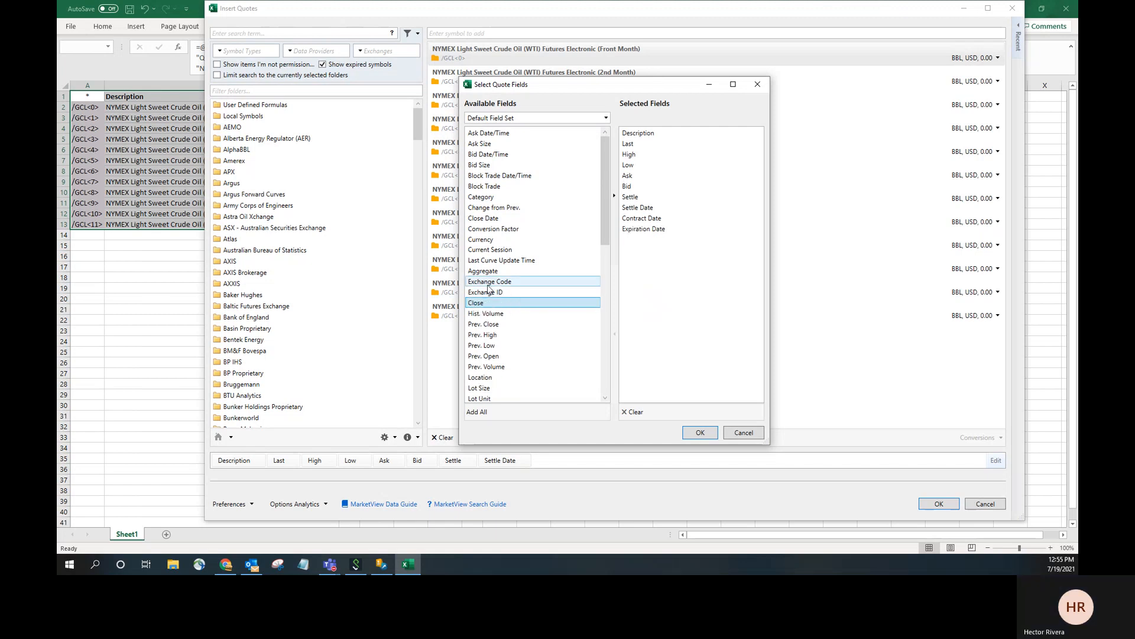
double_click(502, 325)
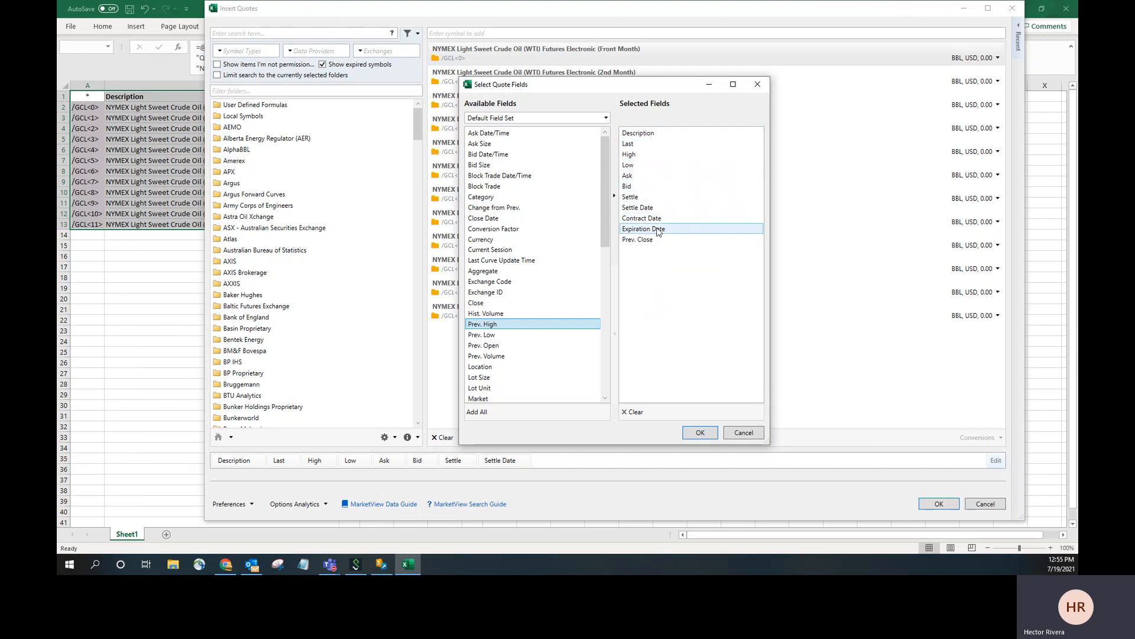
Reorder the selected fields so Contract Date follows Description and Expiration Date comes last, and update the quote table in the sheet
drag(660, 218, 661, 145)
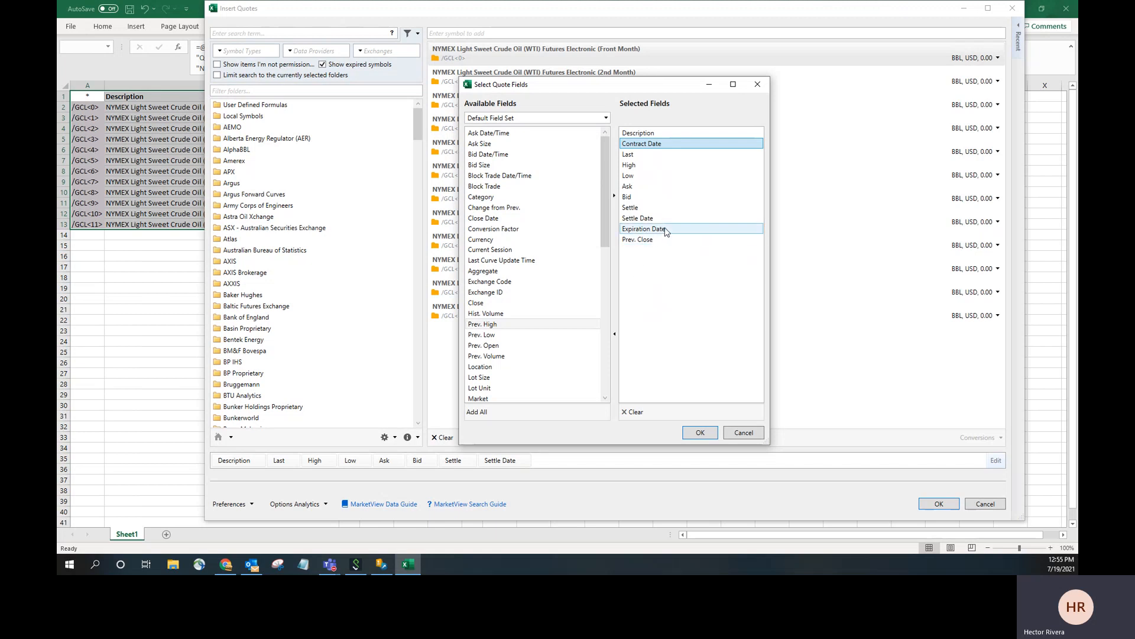
drag(667, 230, 662, 243)
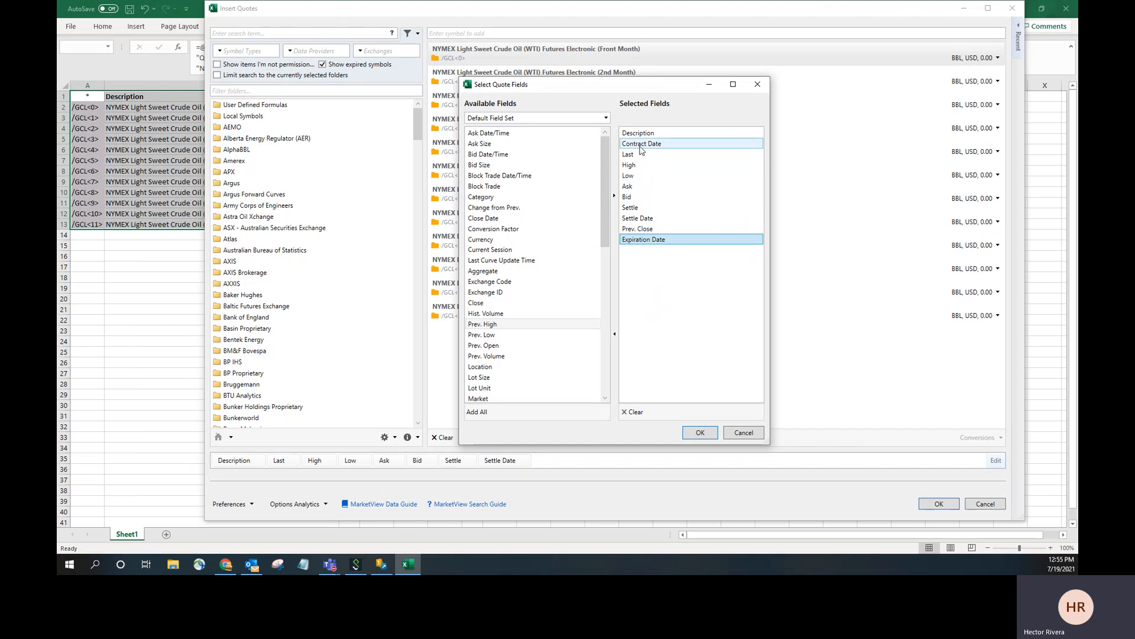
click(701, 433)
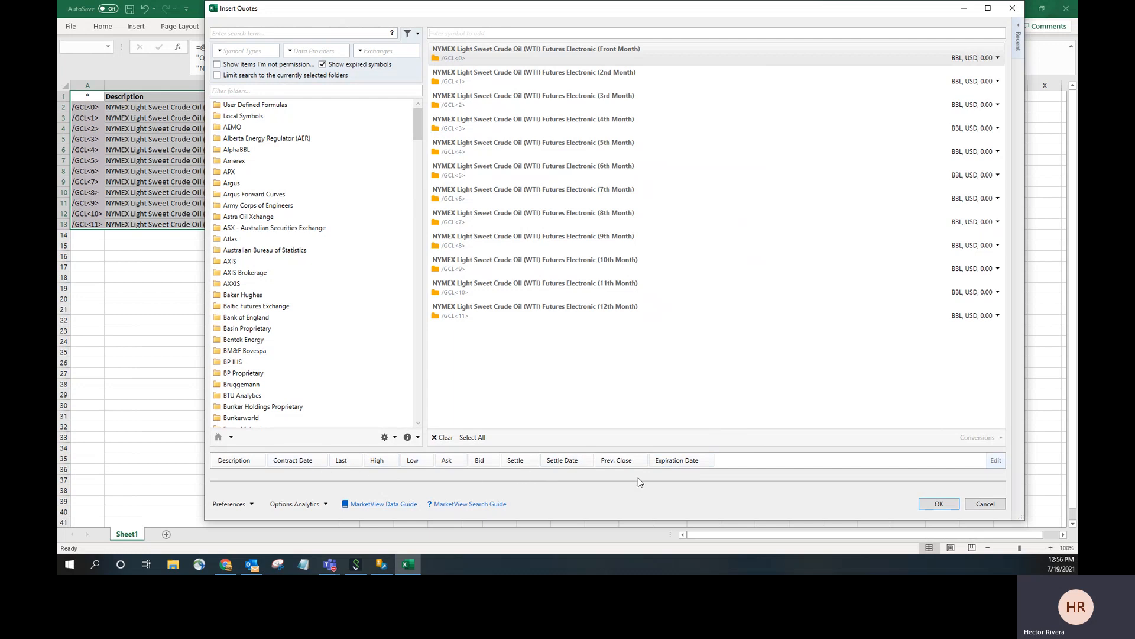
click(937, 506)
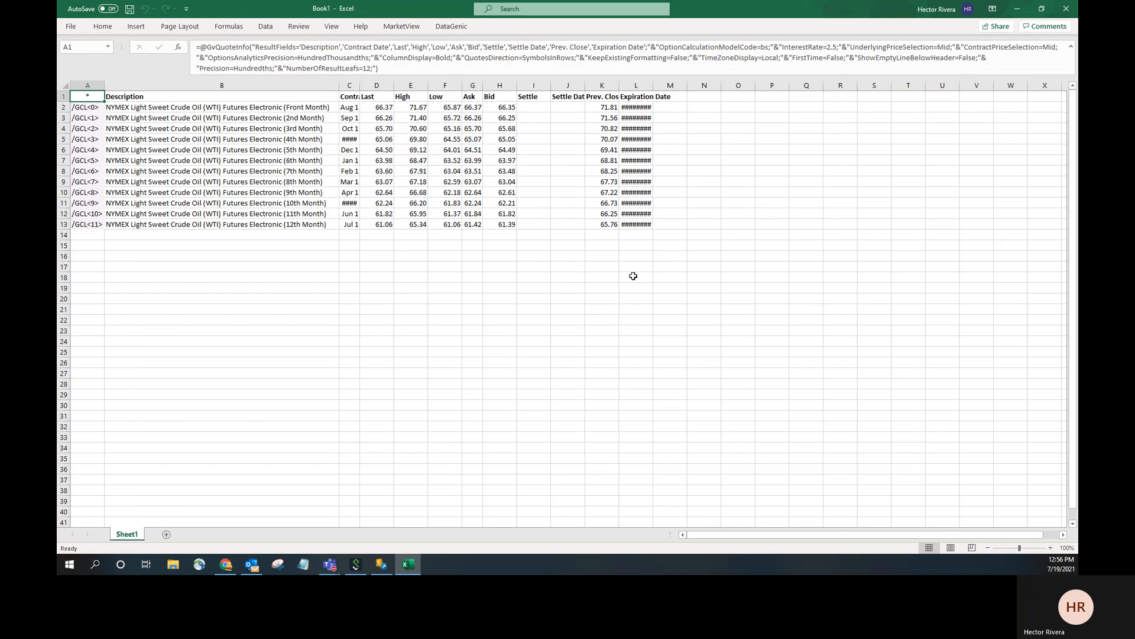
Autofit the Contract Date, Expiration Date, Prev. Close and Settle Date columns to their contents
double_click(361, 88)
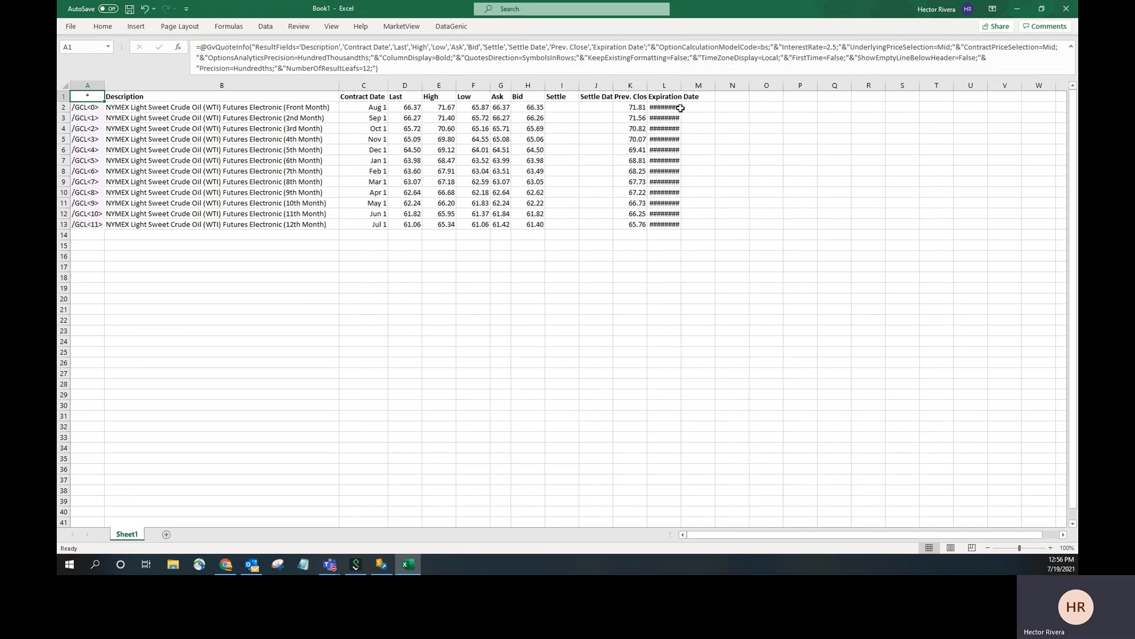
double_click(683, 88)
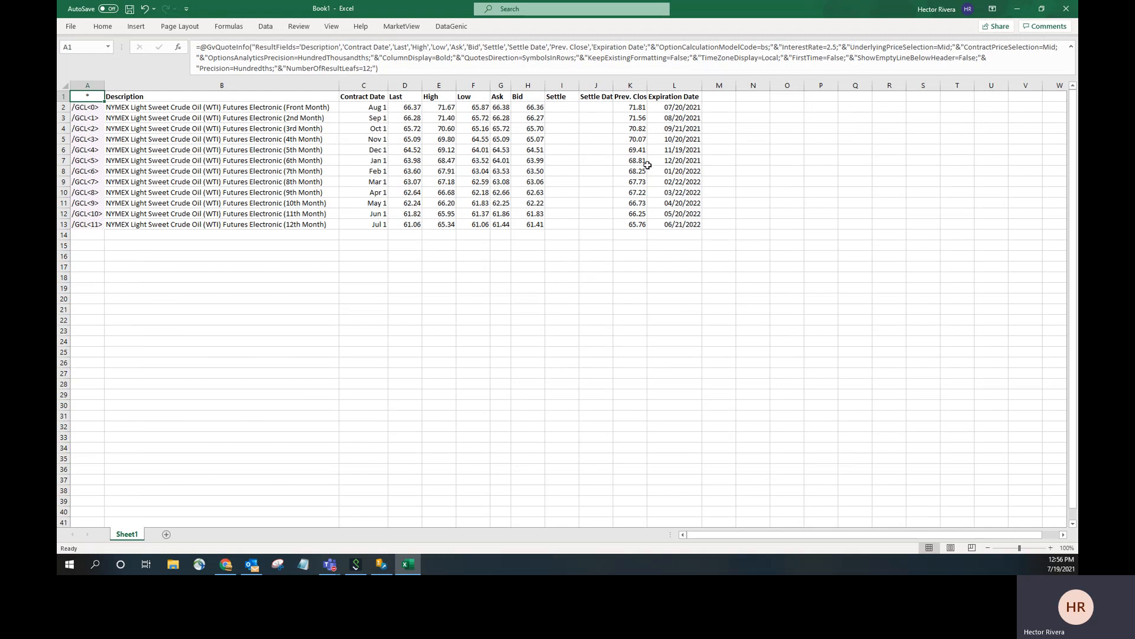
double_click(648, 87)
double_click(613, 87)
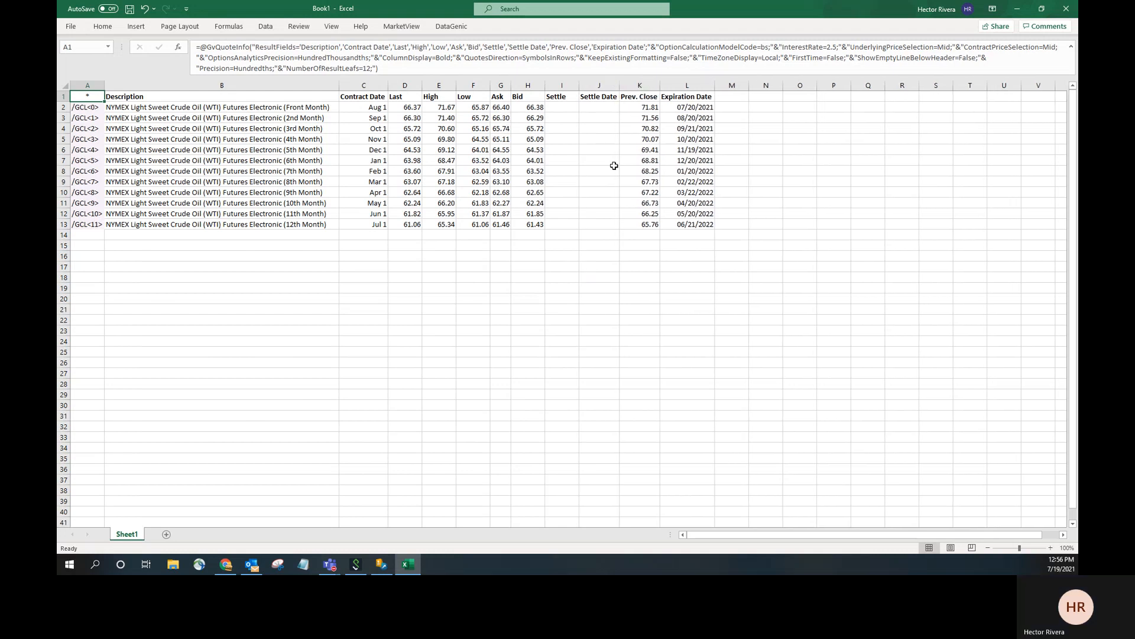
Examine the front-month contract's Contract Date, Prev. Close and Expiration Date cells in row 2
click(360, 108)
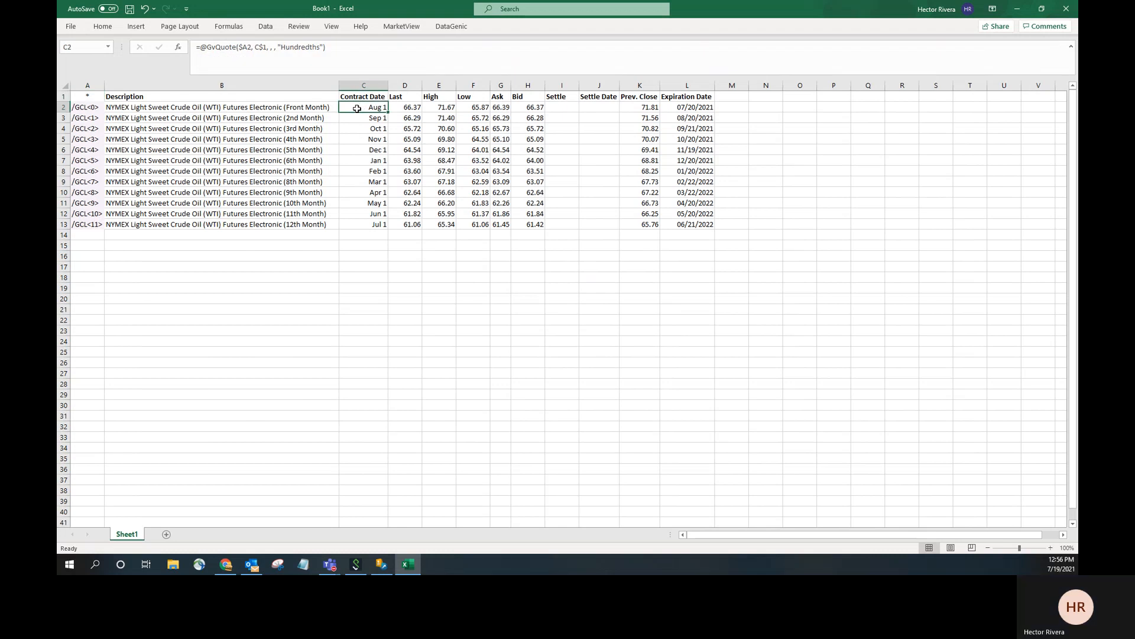
click(635, 108)
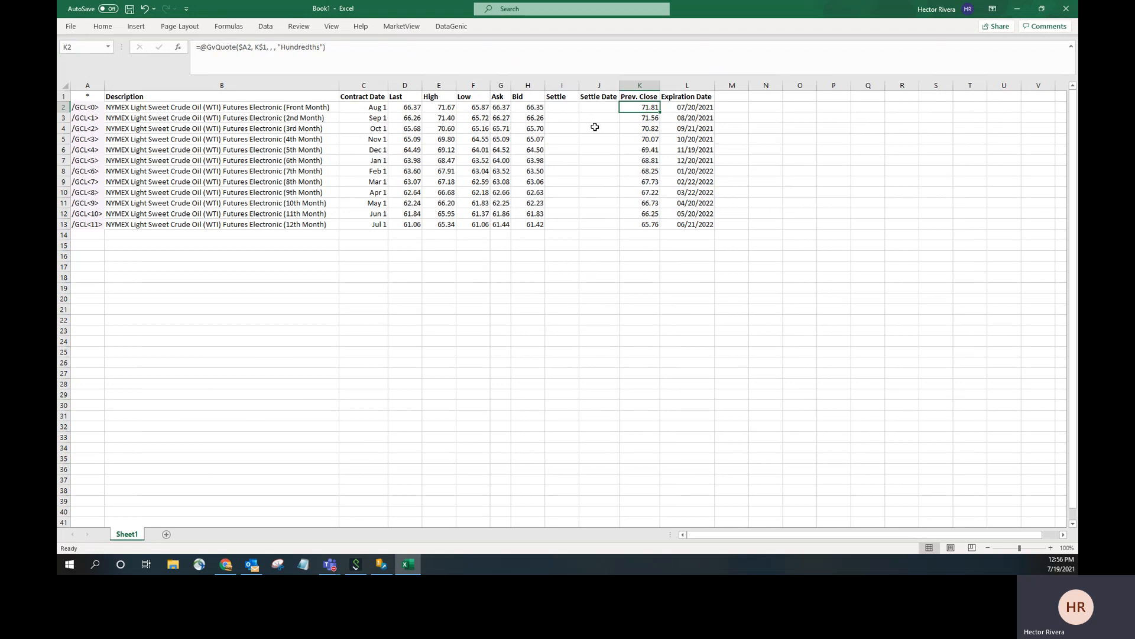
click(375, 109)
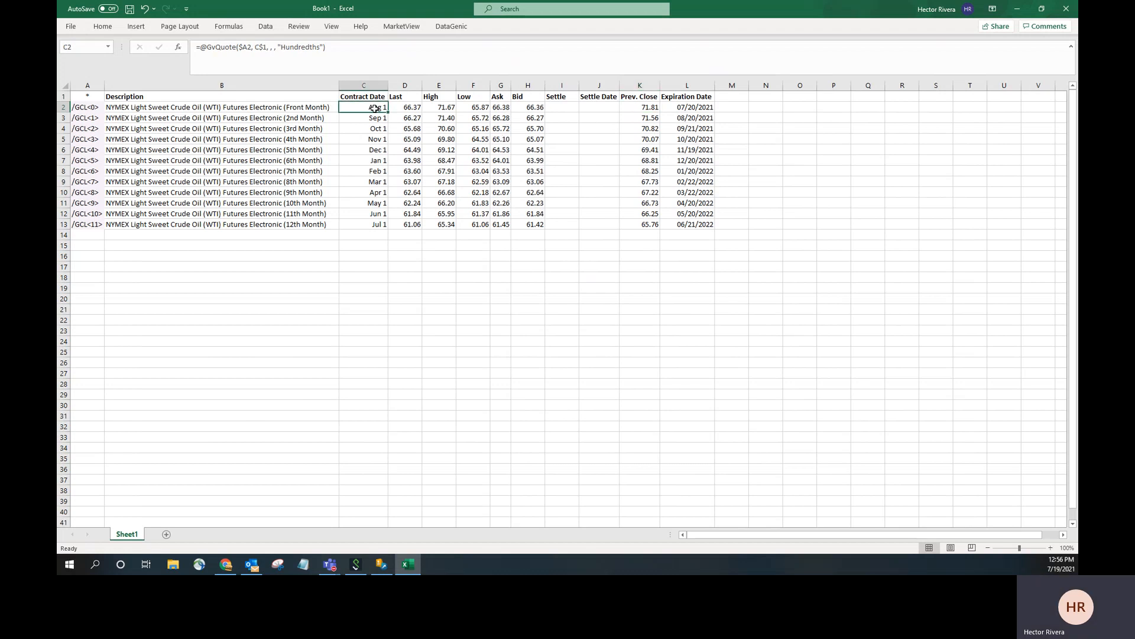
click(678, 108)
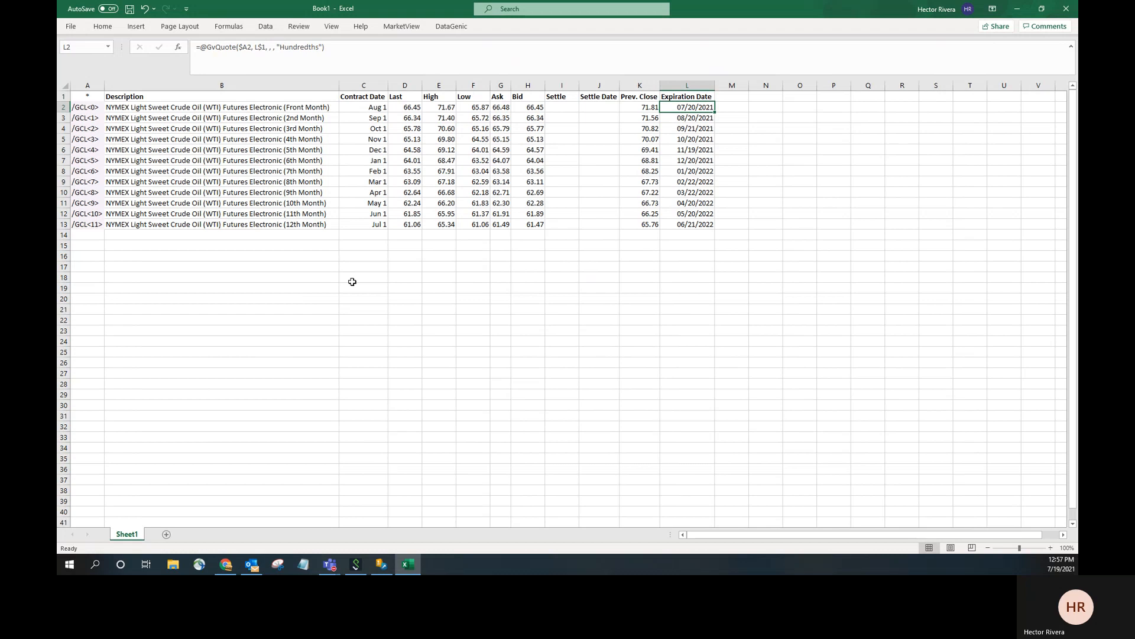
click(178, 262)
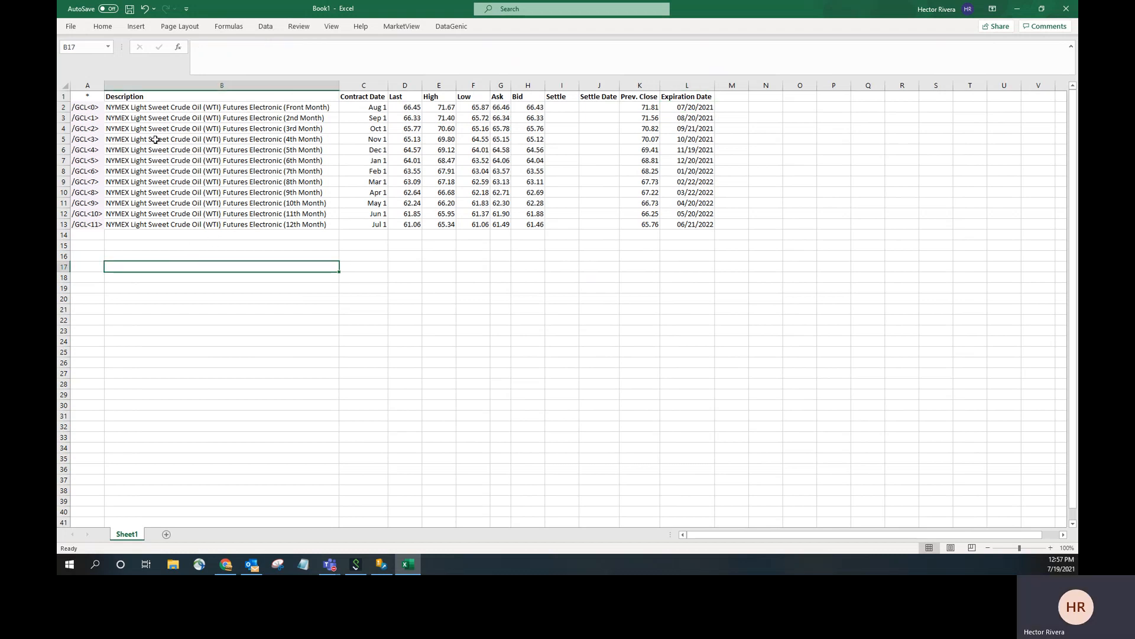
click(92, 99)
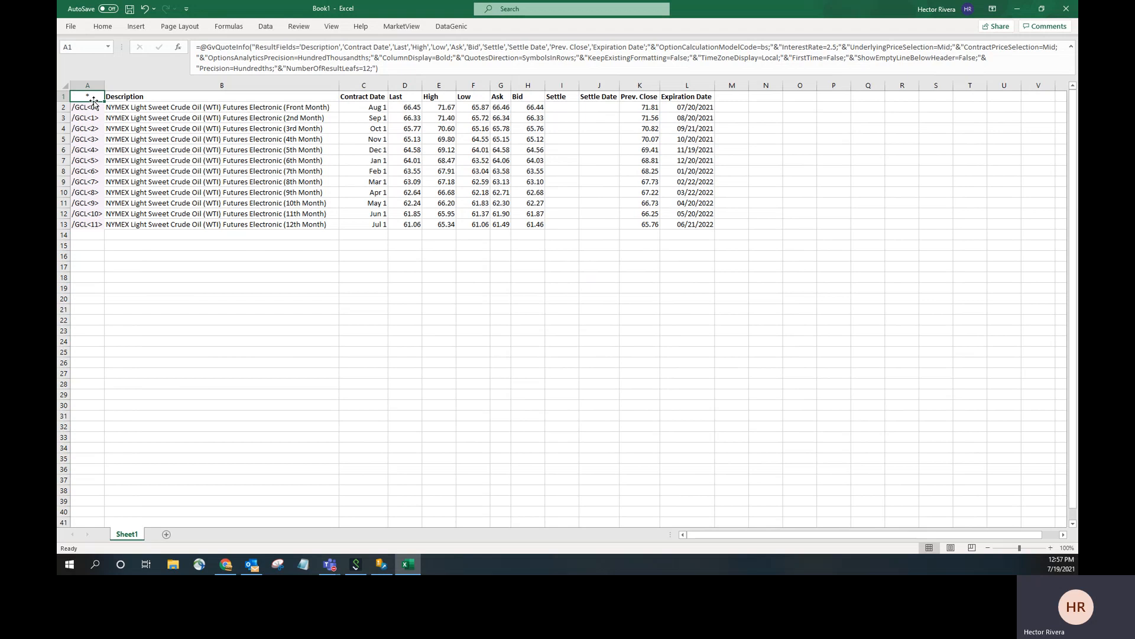
click(392, 28)
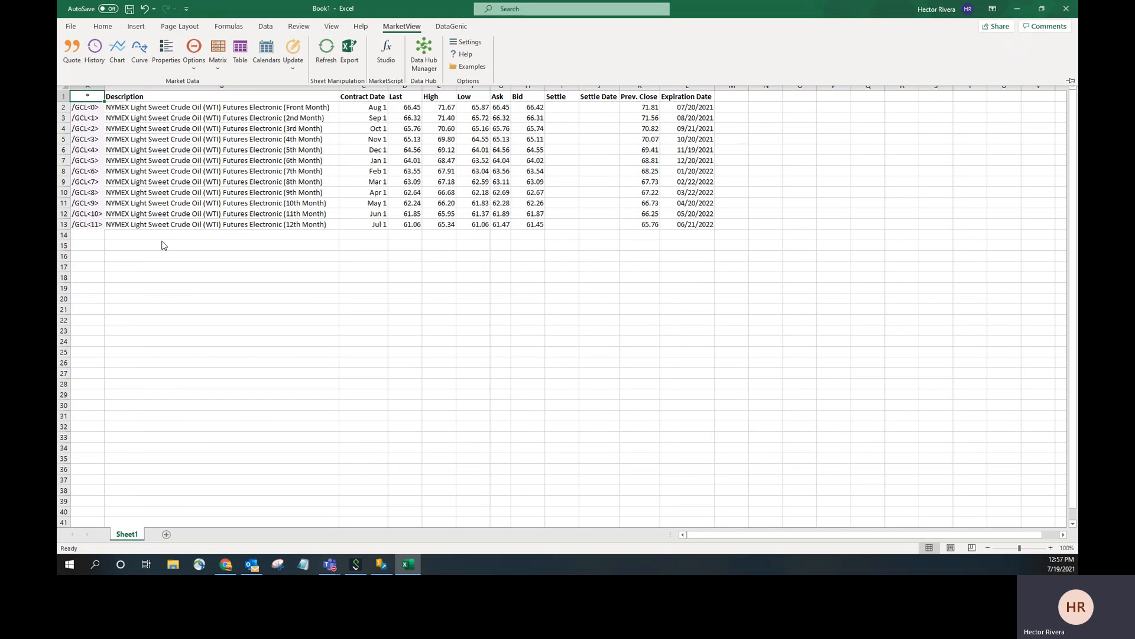
click(205, 260)
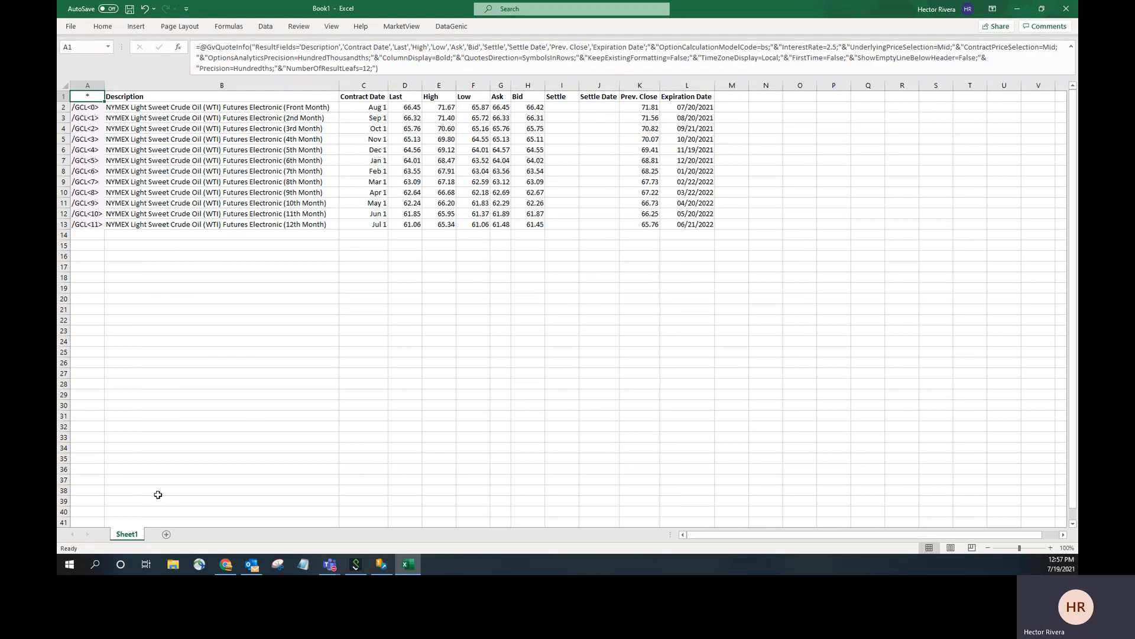
right_click(131, 535)
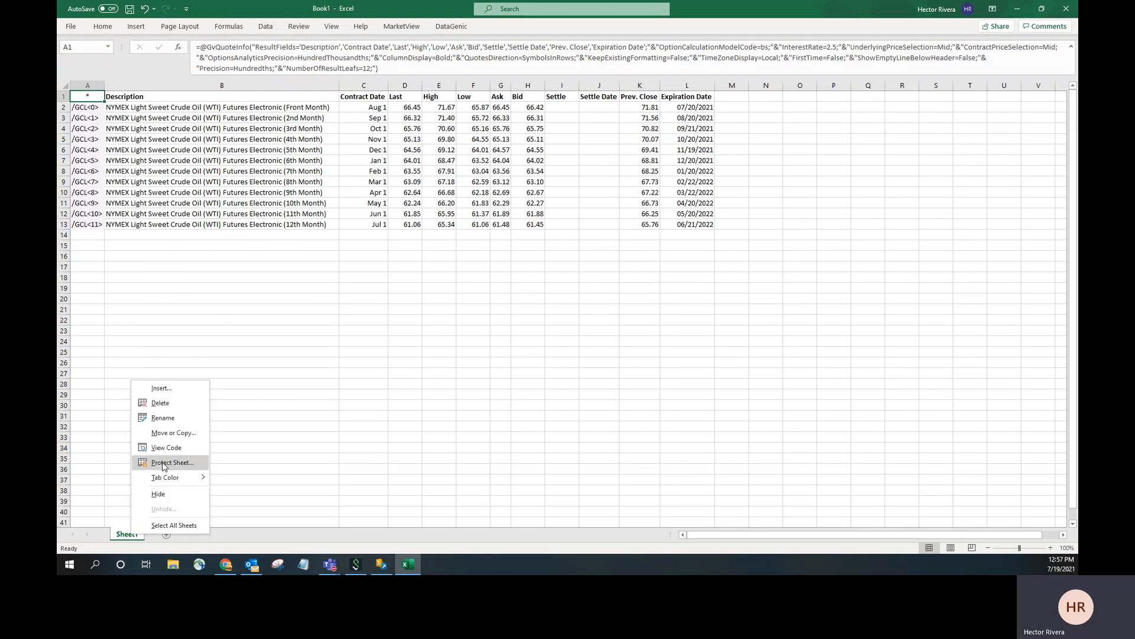
click(166, 420)
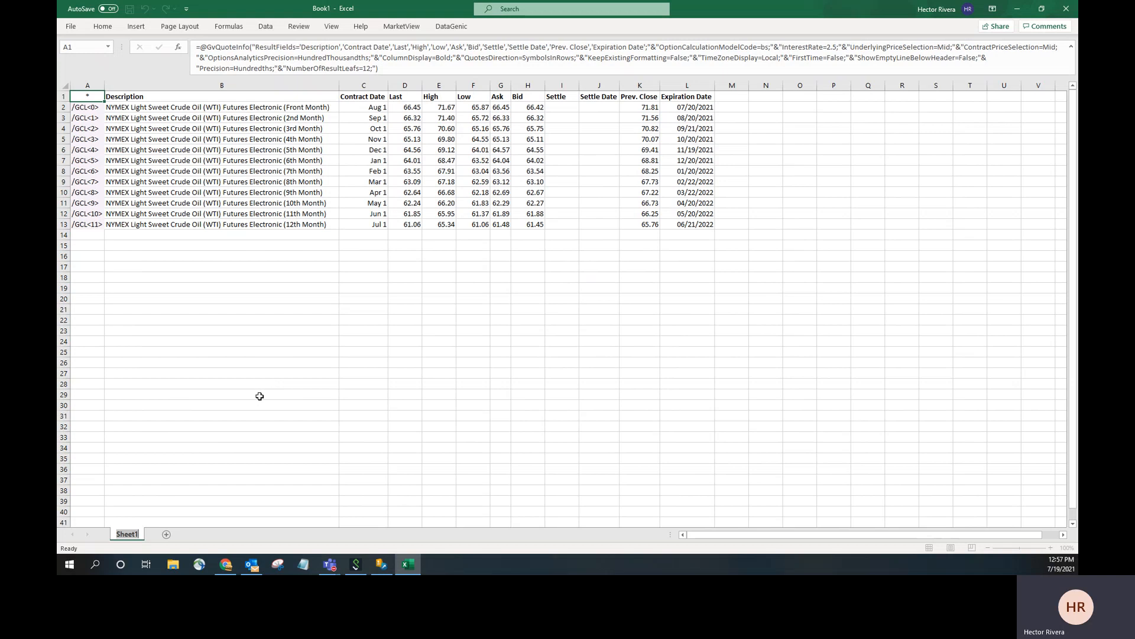
text(uo)
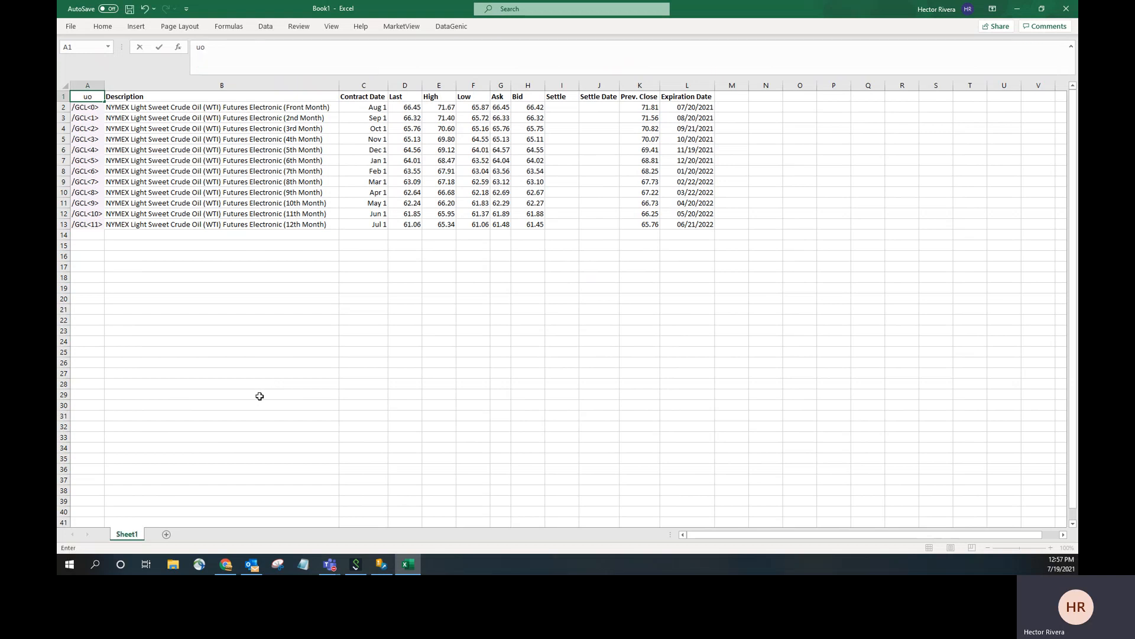
key(Escape)
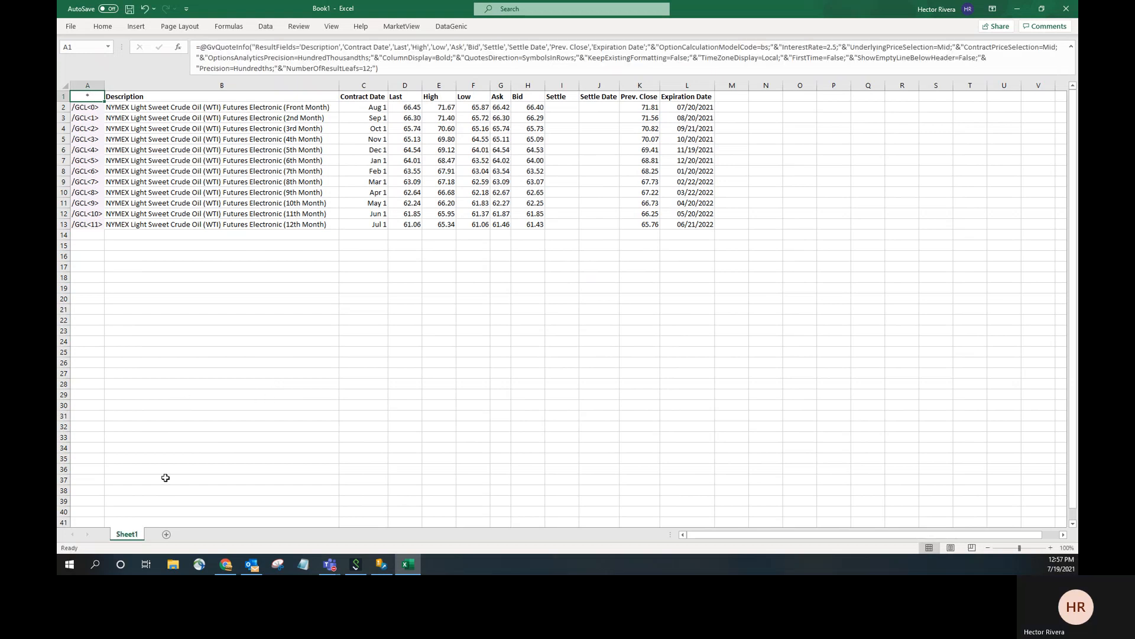
Rename Sheet1 as "Quote futures"
right_click(129, 534)
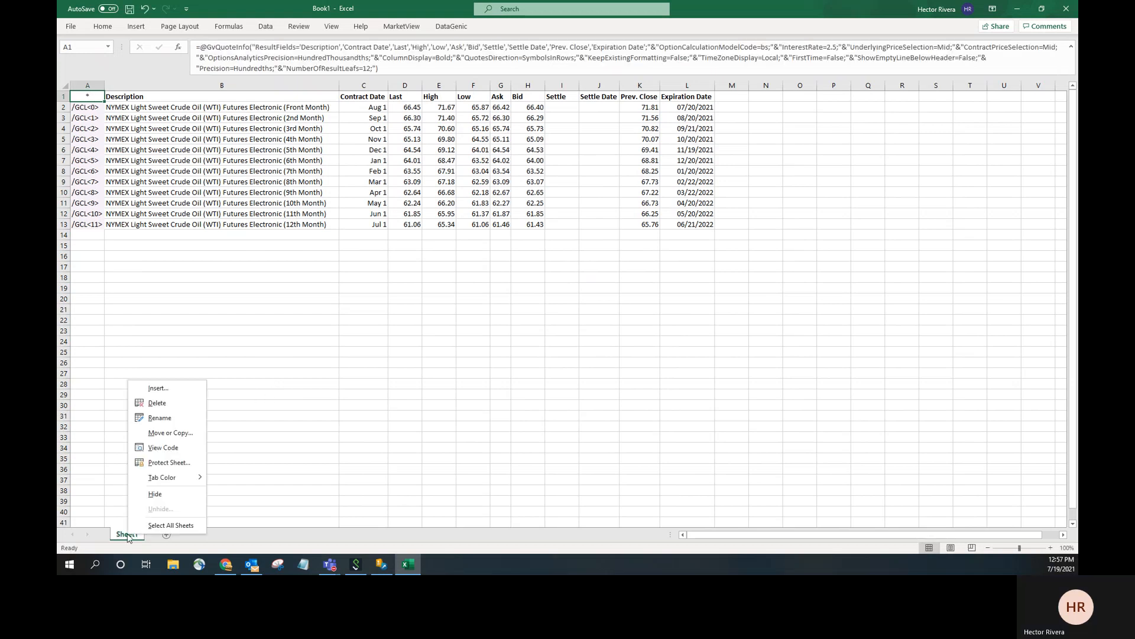
click(159, 418)
text(Qu)
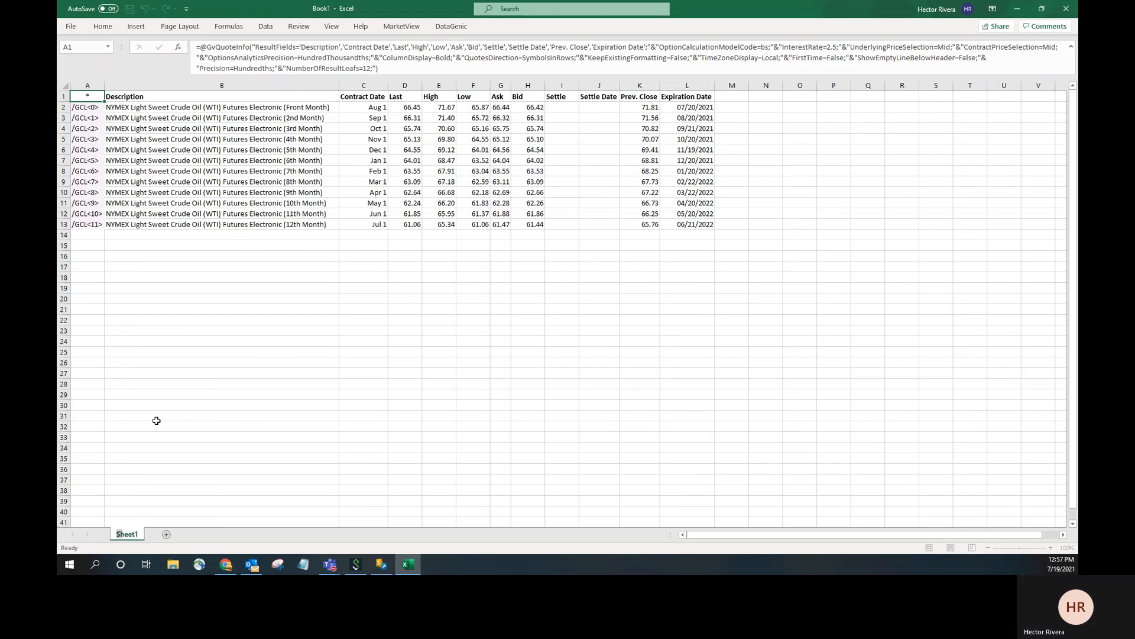
text(ote futures)
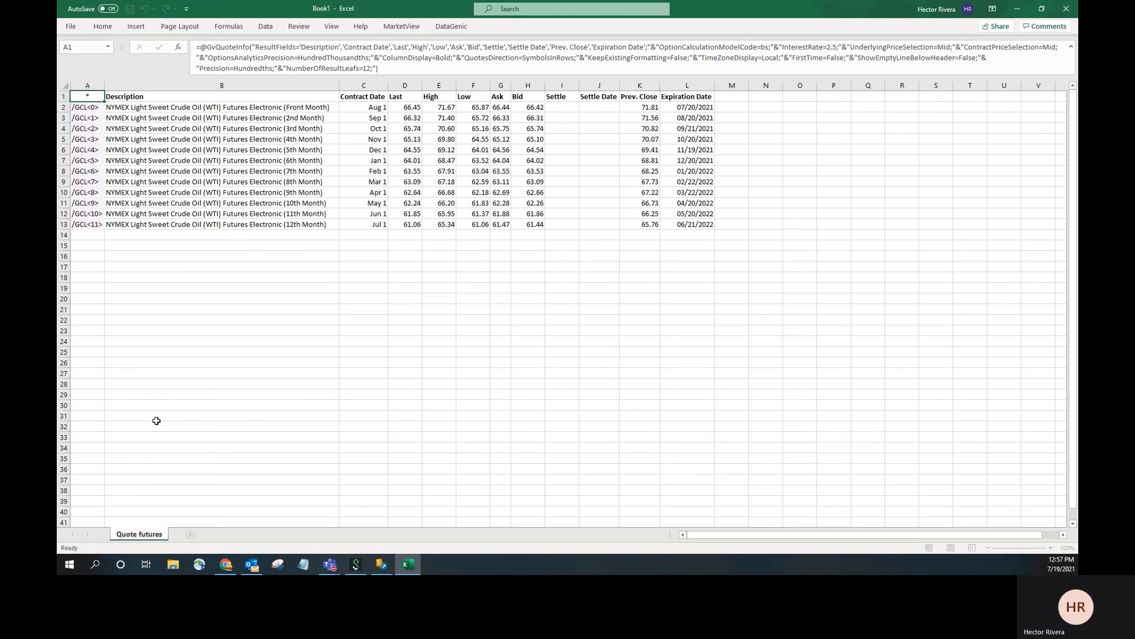
key(Return)
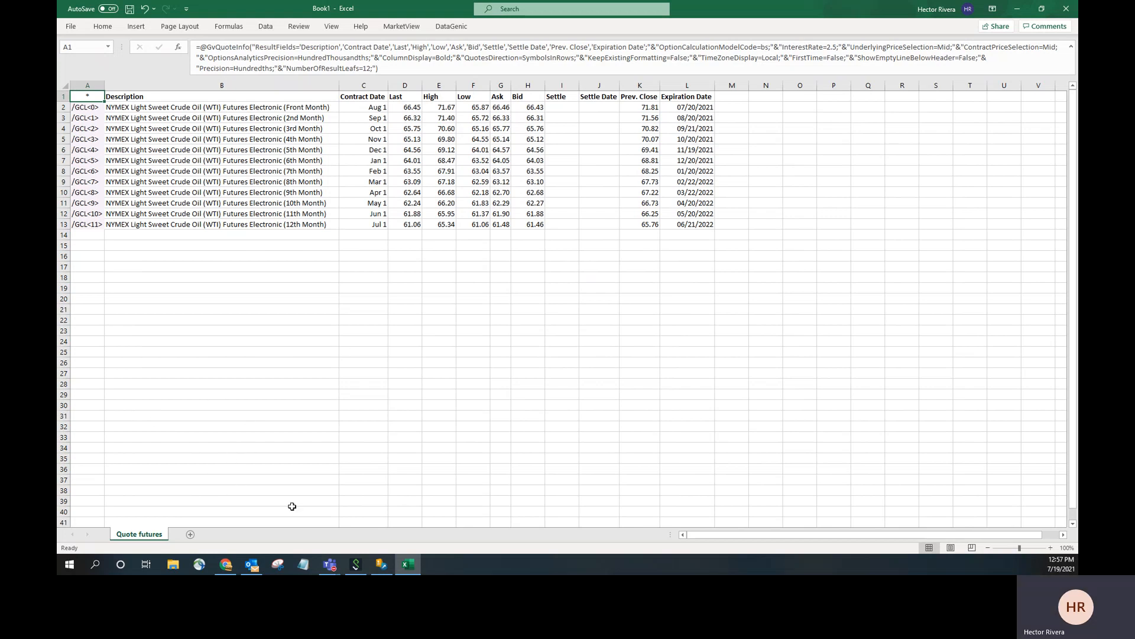
Add a new worksheet after the Quote futures sheet and name it "Historic data"
click(407, 28)
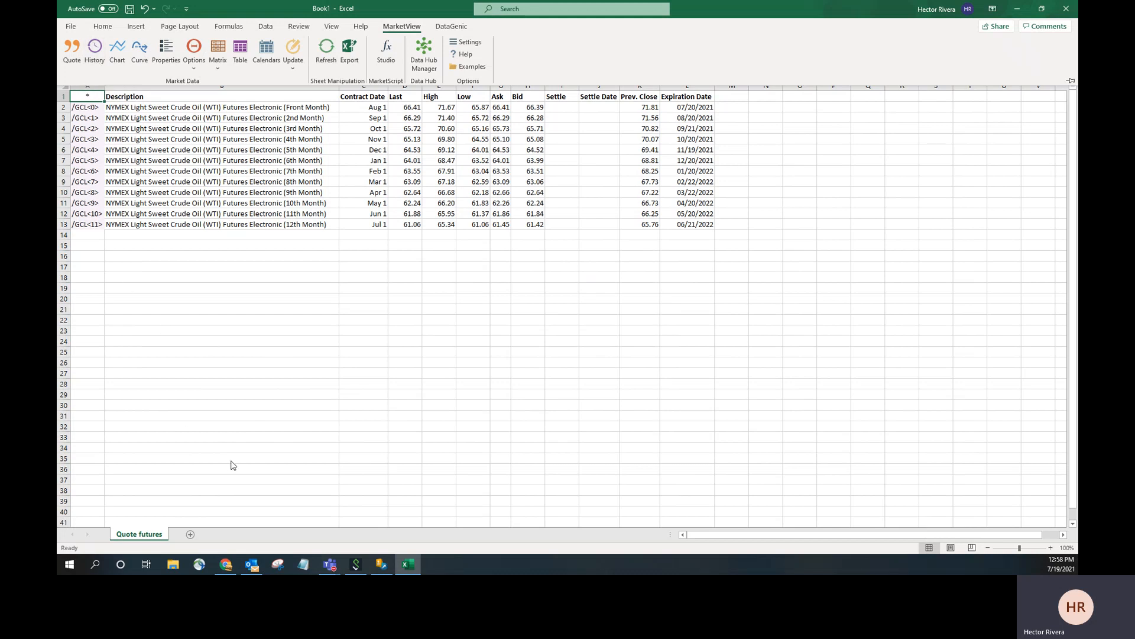
click(191, 535)
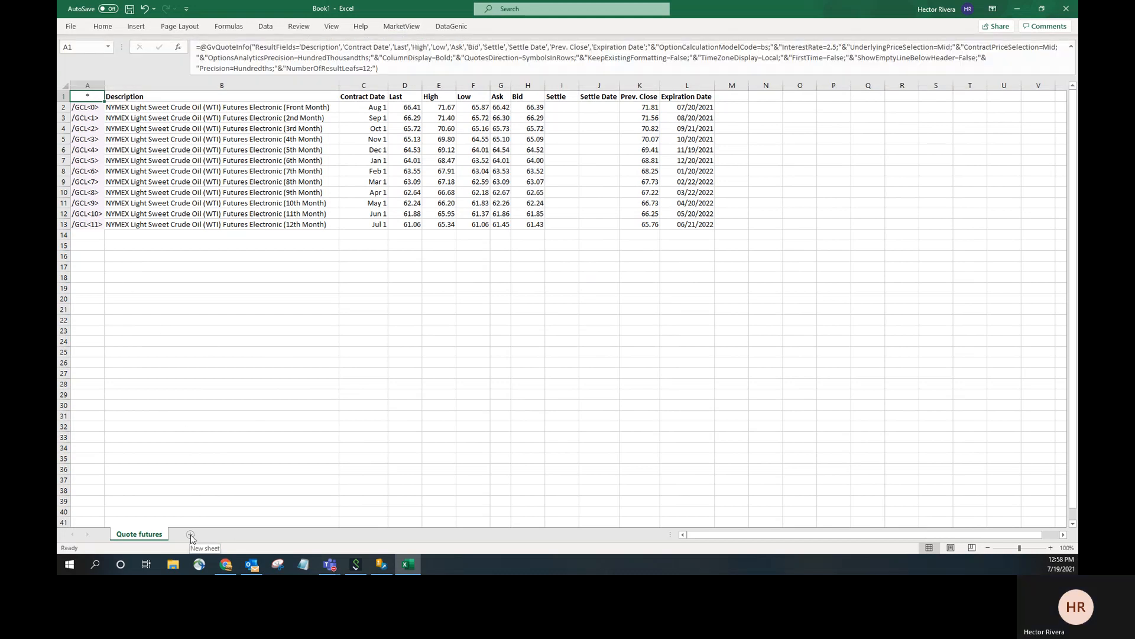
click(191, 536)
right_click(189, 534)
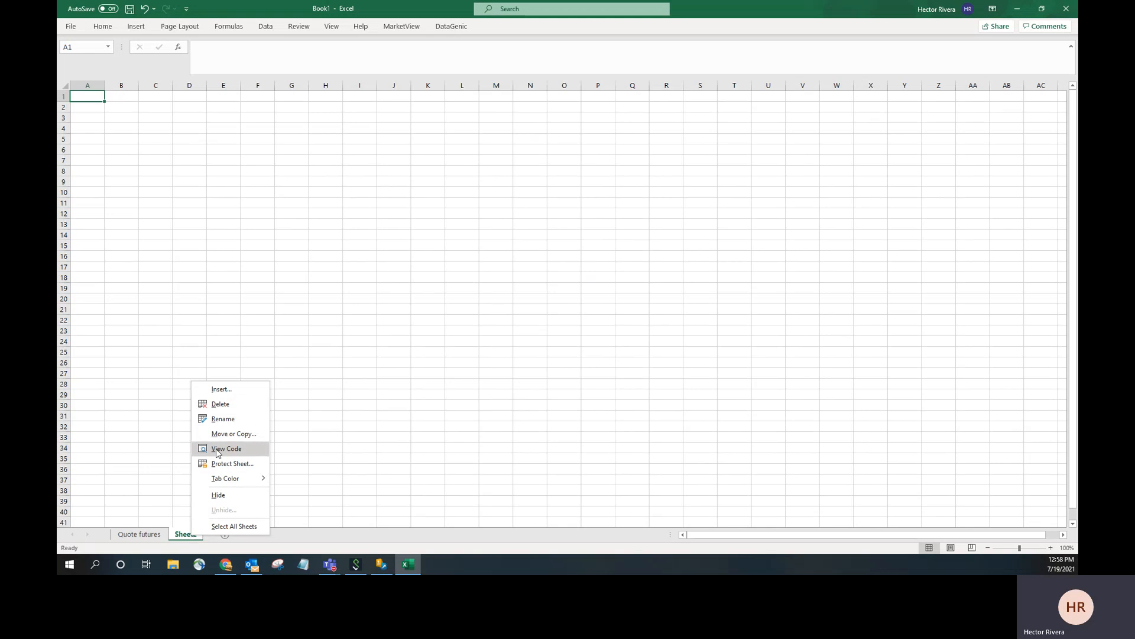
click(223, 420)
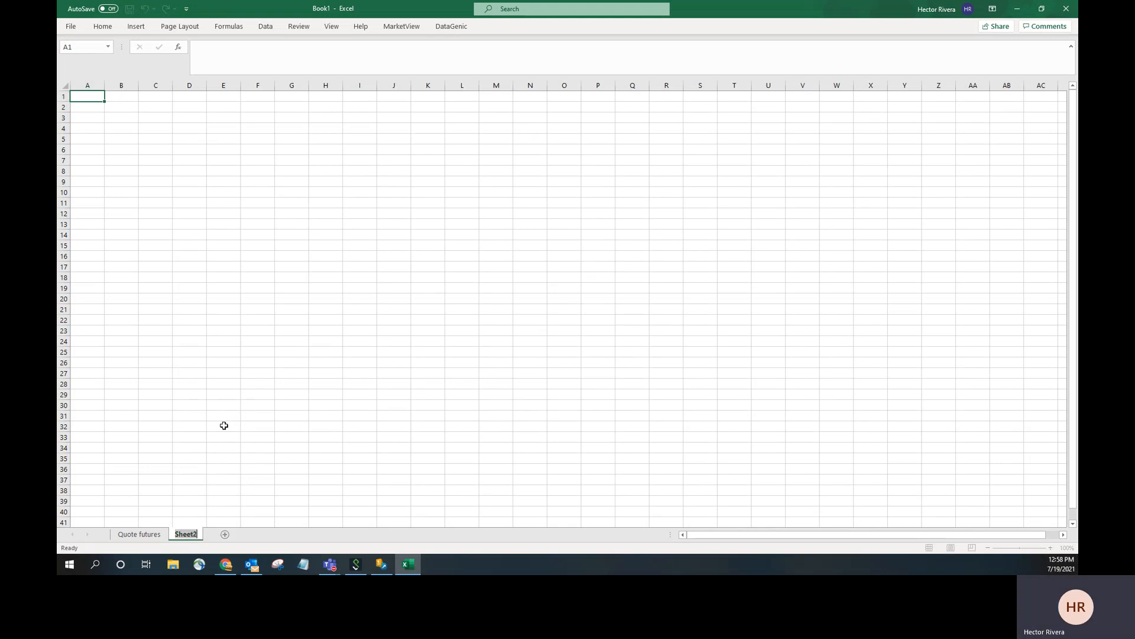
text(Histori)
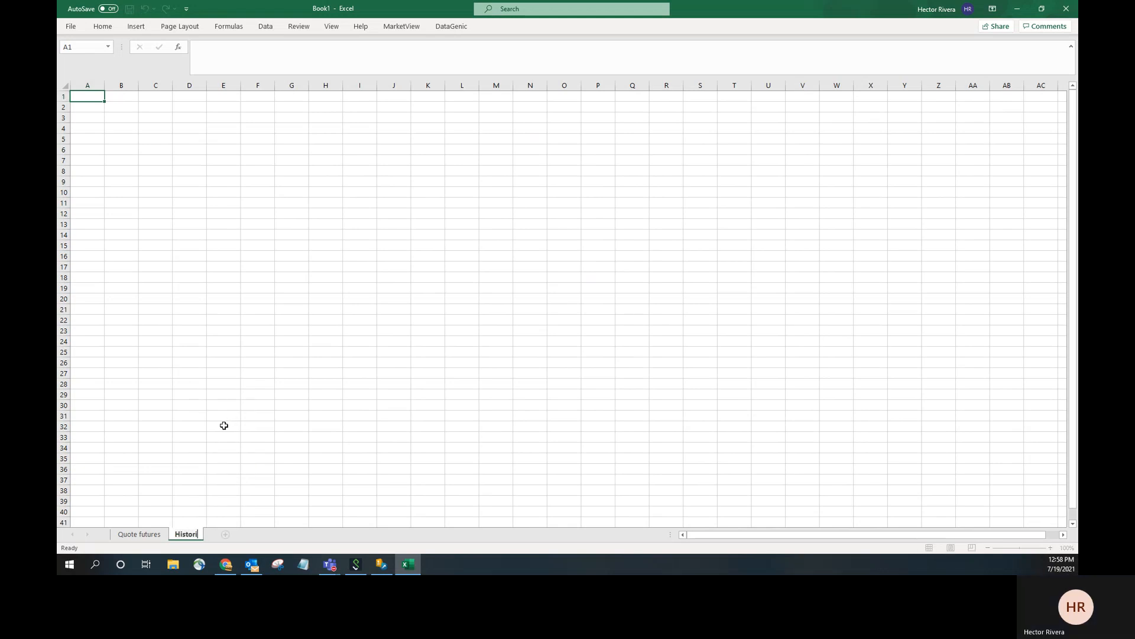
text(c data)
key(Return)
Open the MarketView Insert History dialog for cell A1 of the Historic data sheet
click(157, 249)
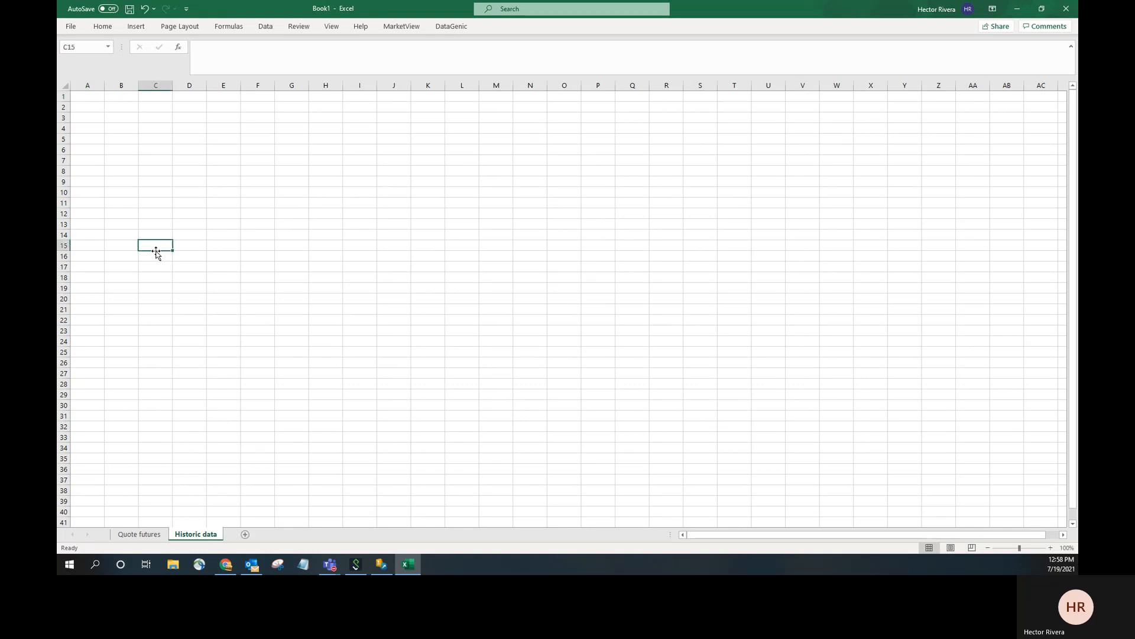
click(91, 99)
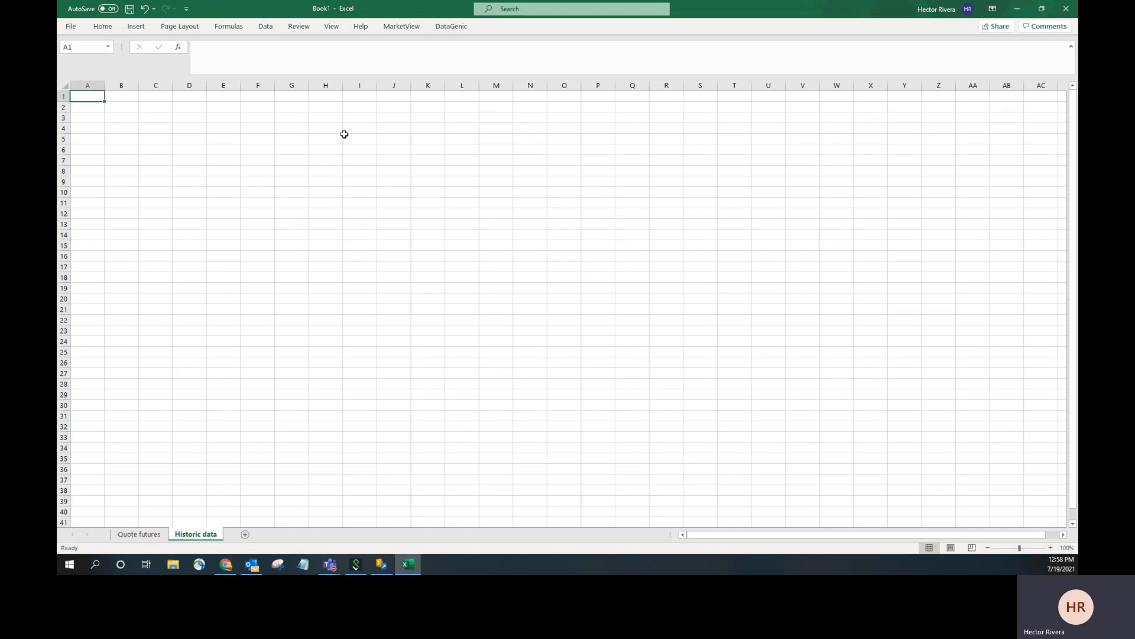
click(408, 27)
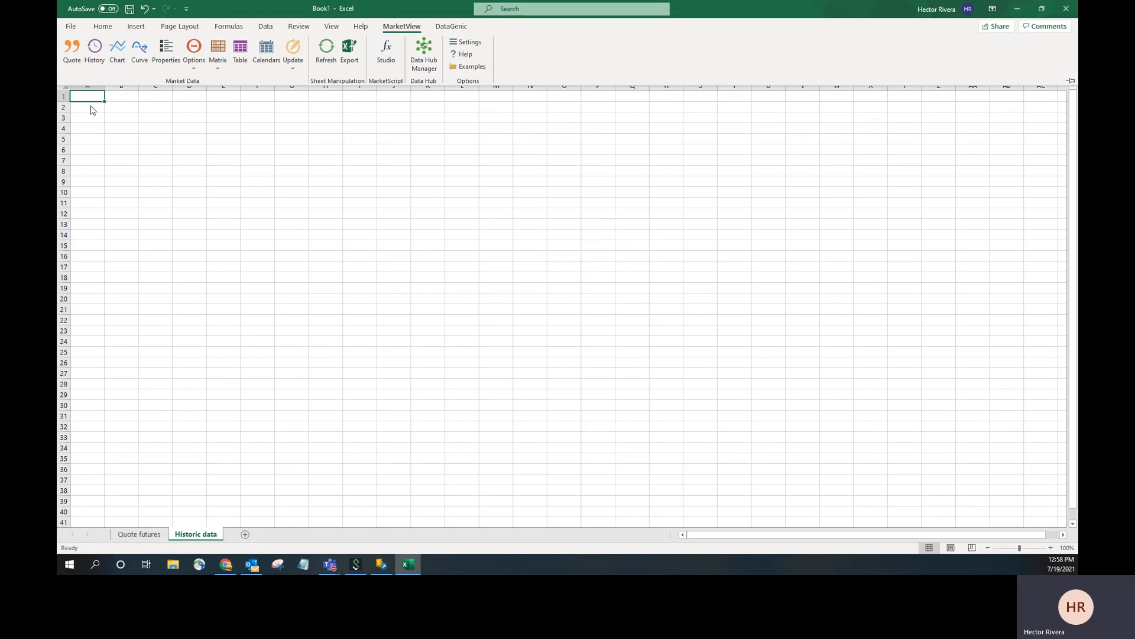
click(98, 61)
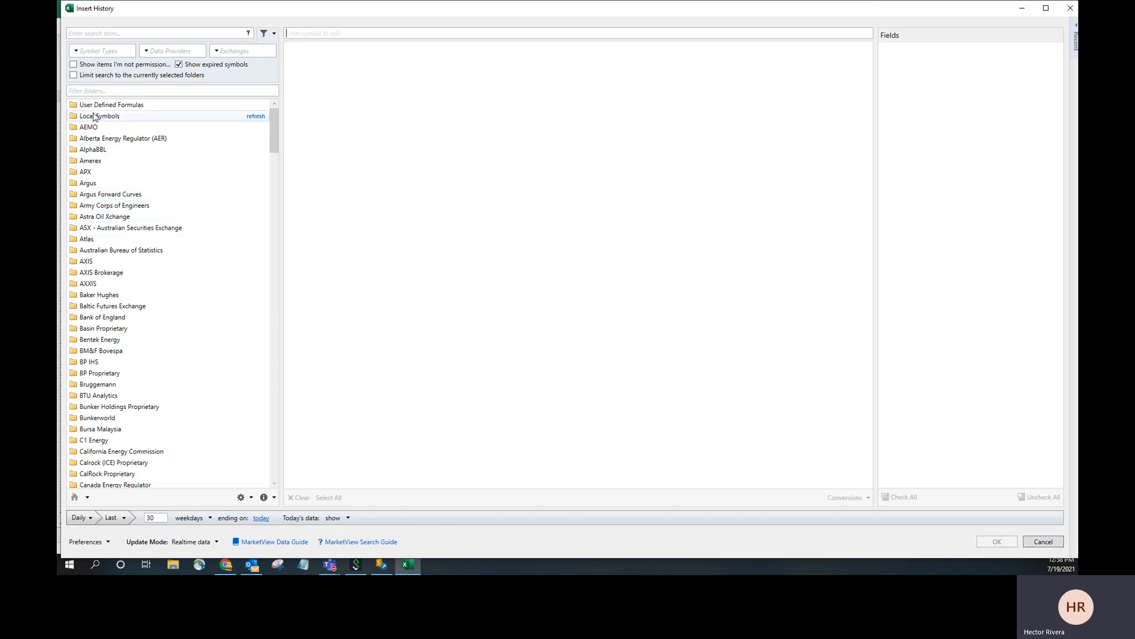
Expand the NYMEX - New York Mercantile Exchange folder down through Benchmarks, Light Sweet Crude Oil and Continuous to Globex
scroll(122, 266, down, 13)
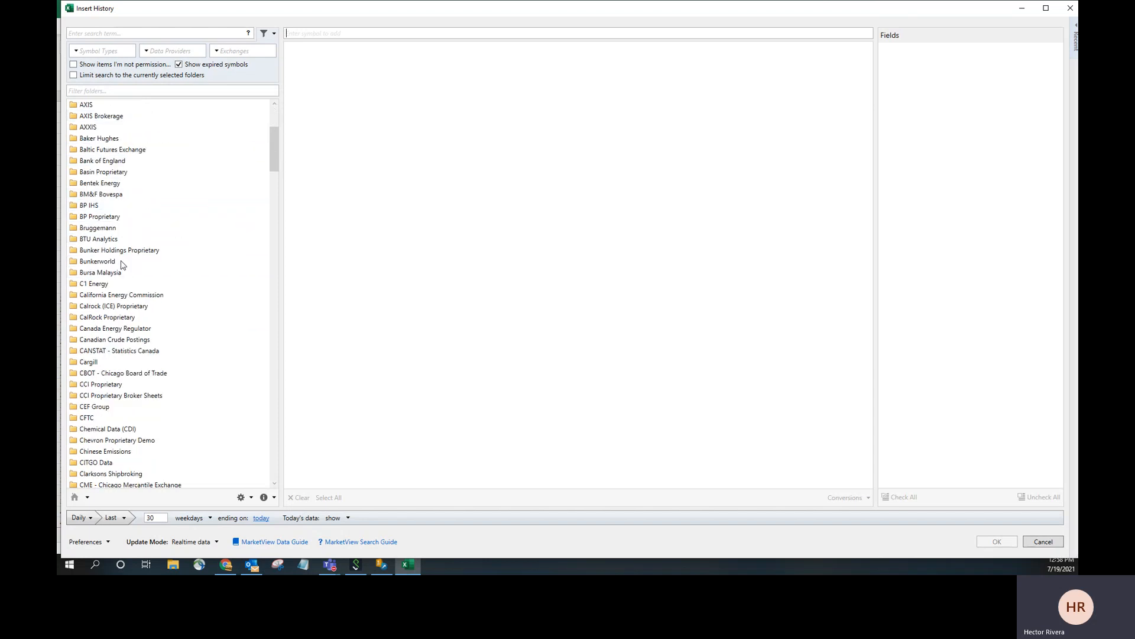
scroll(123, 264, down, 20)
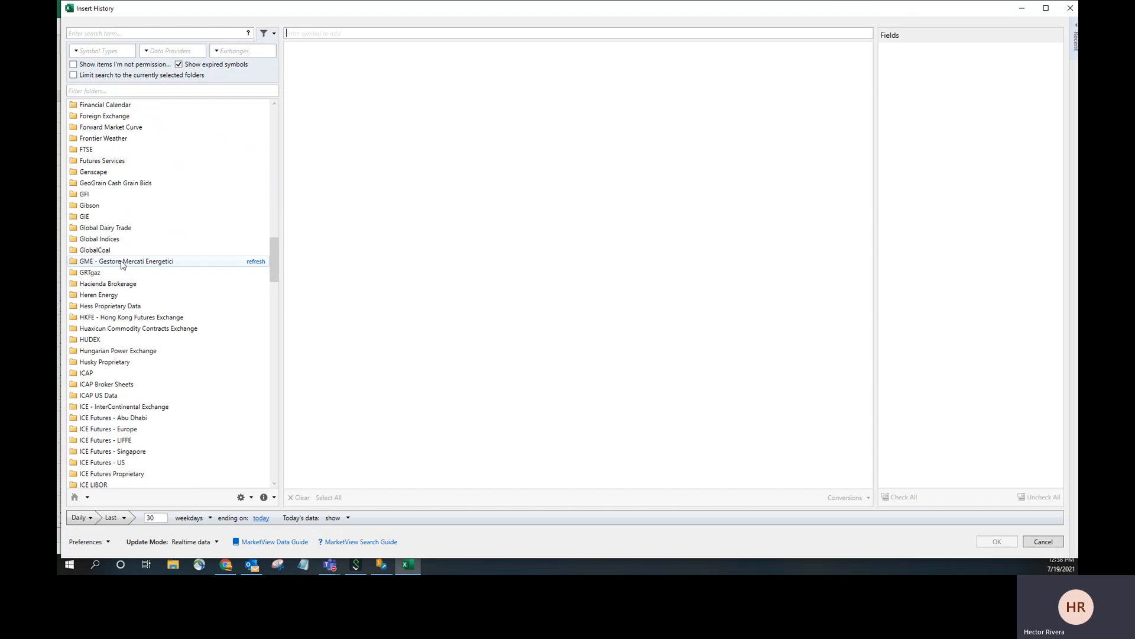
scroll(95, 289, down, 5)
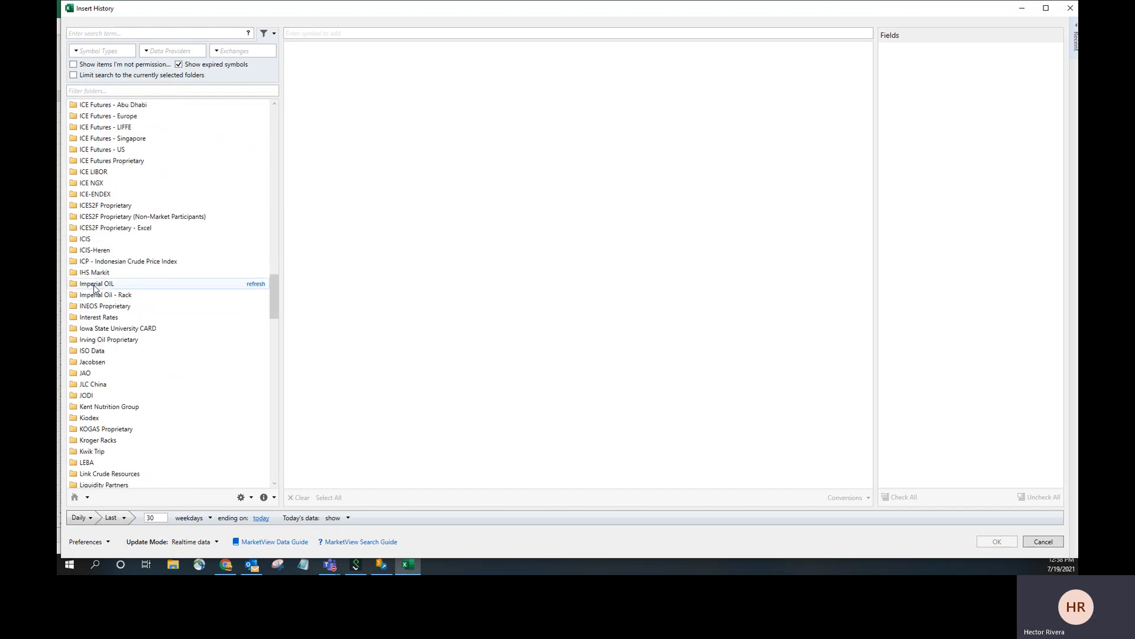
scroll(101, 261, down, 5)
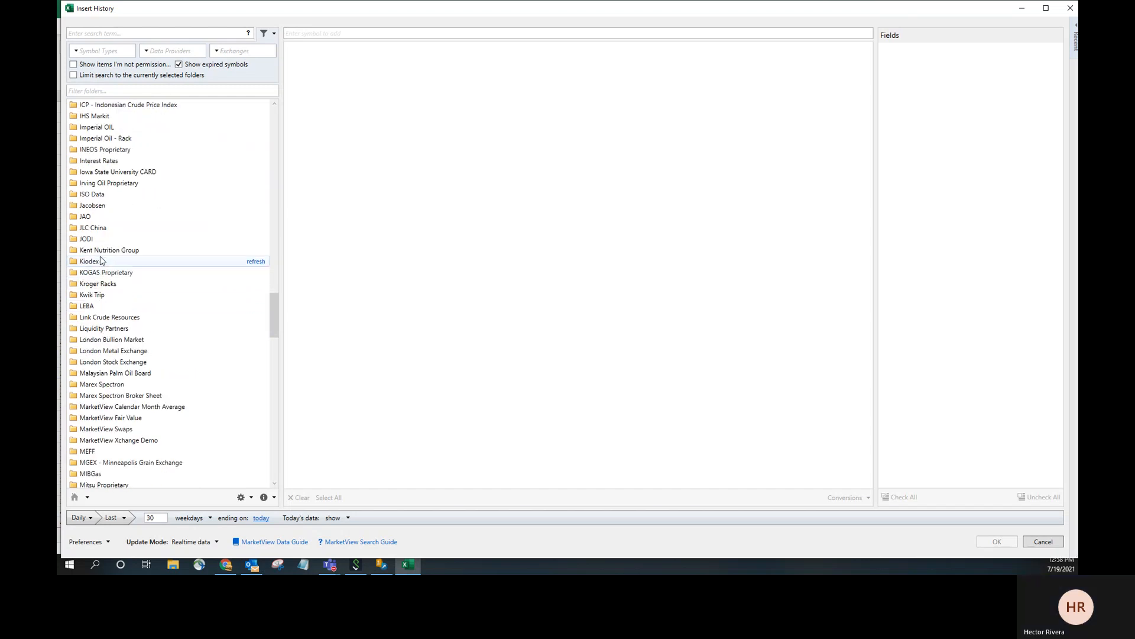
scroll(100, 260, down, 5)
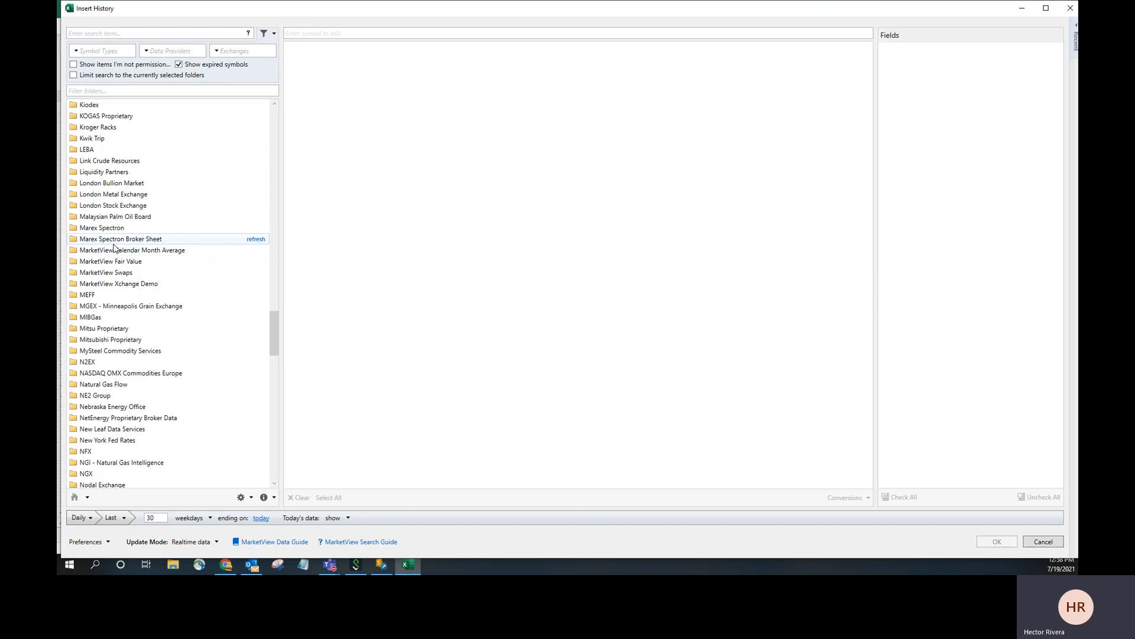
scroll(117, 329, down, 5)
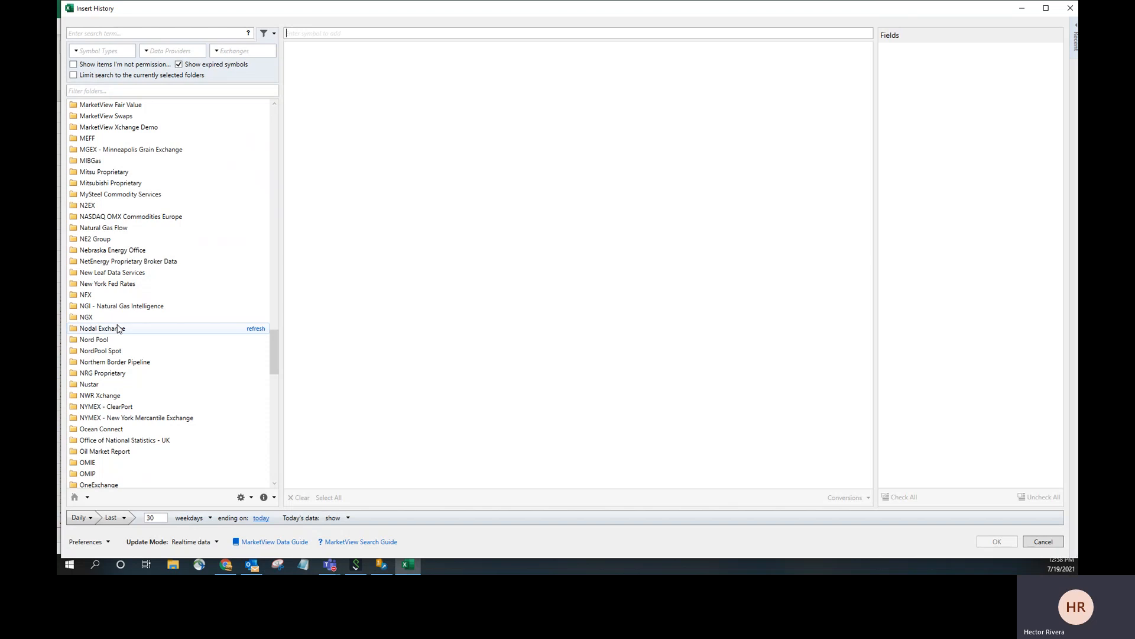
click(108, 421)
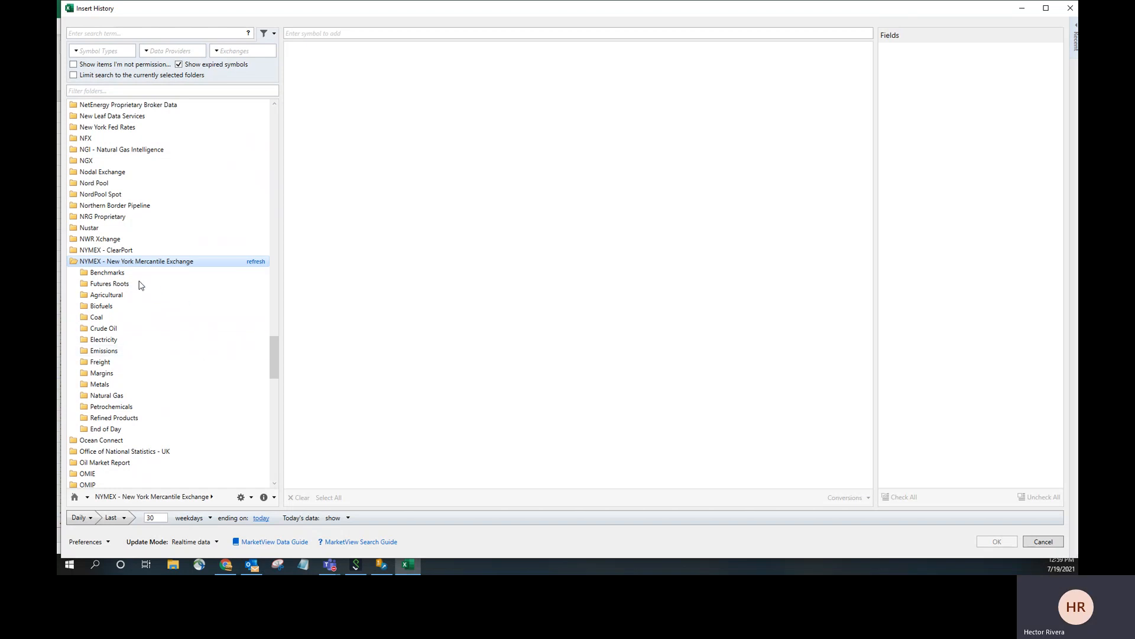
click(120, 273)
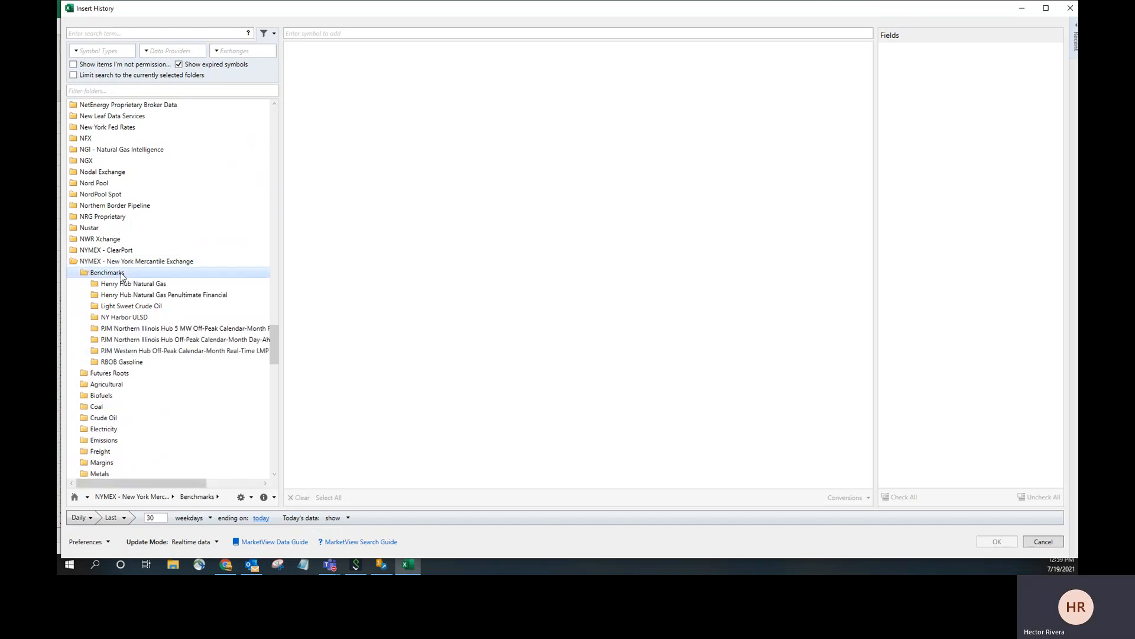
click(126, 307)
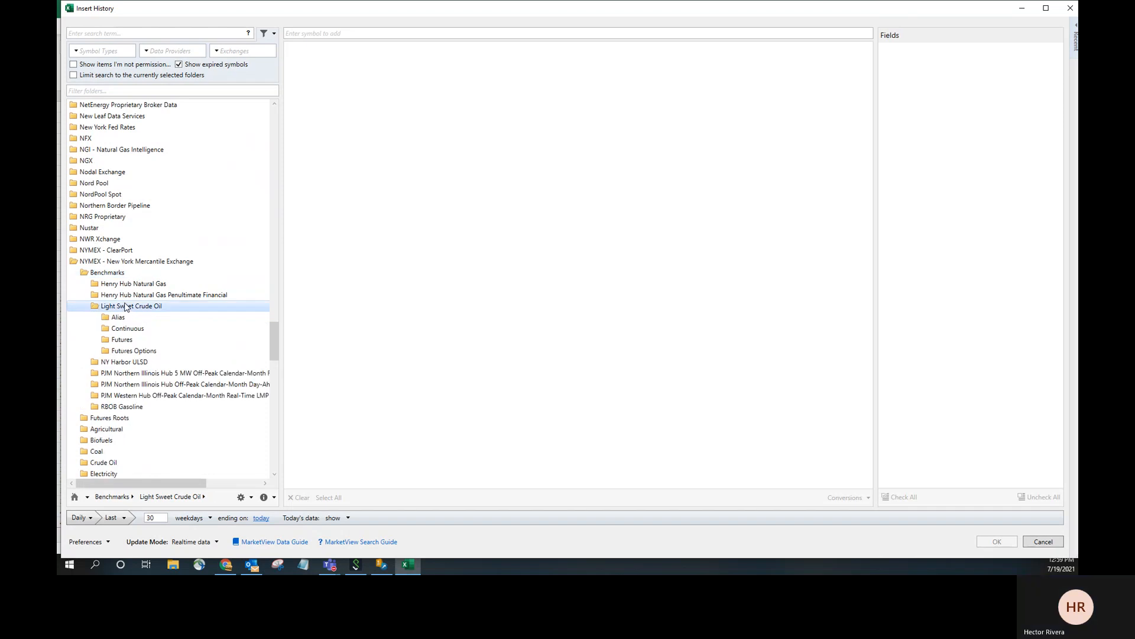
click(142, 332)
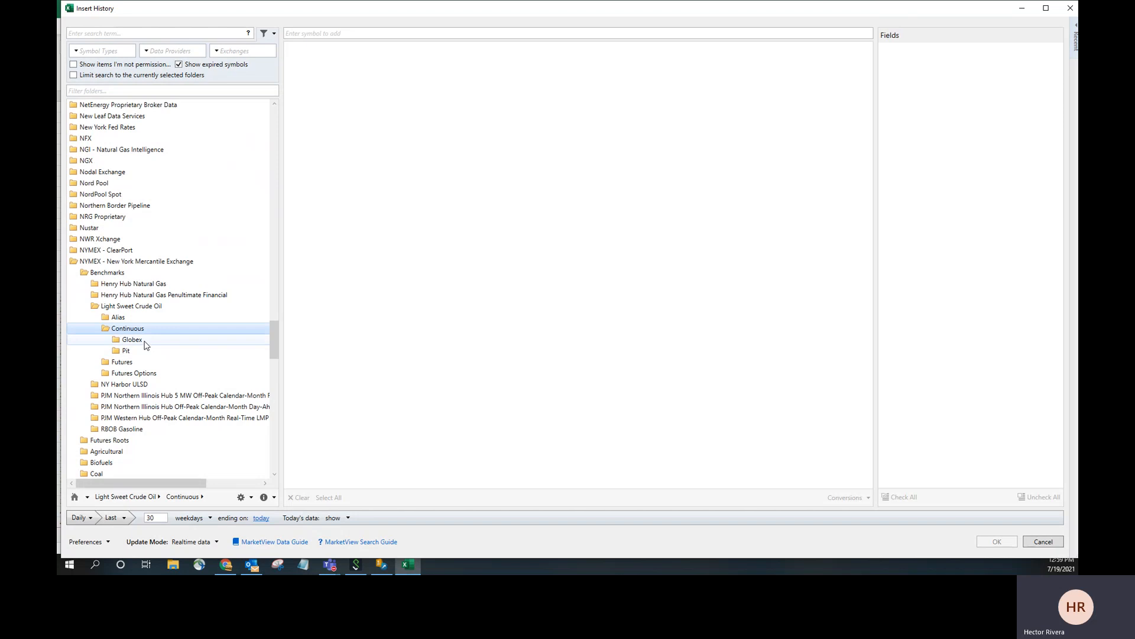
click(144, 341)
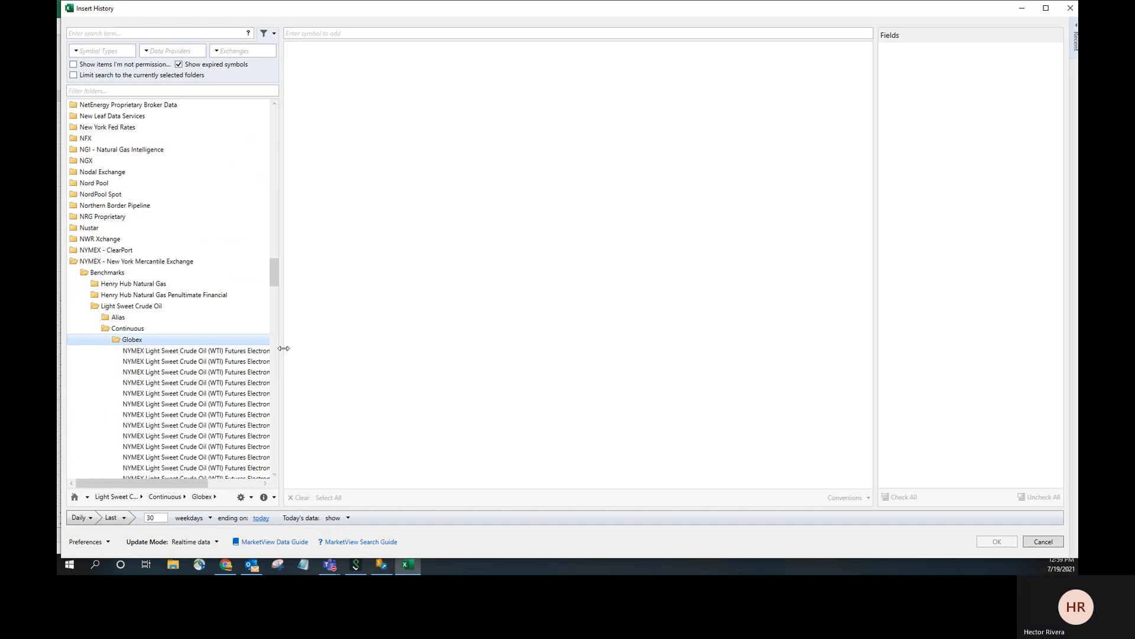
Add the front-month NYMEX Light Sweet Crude Oil electronic futures and the symbol /GNG<0> to the history selection
drag(284, 349, 503, 346)
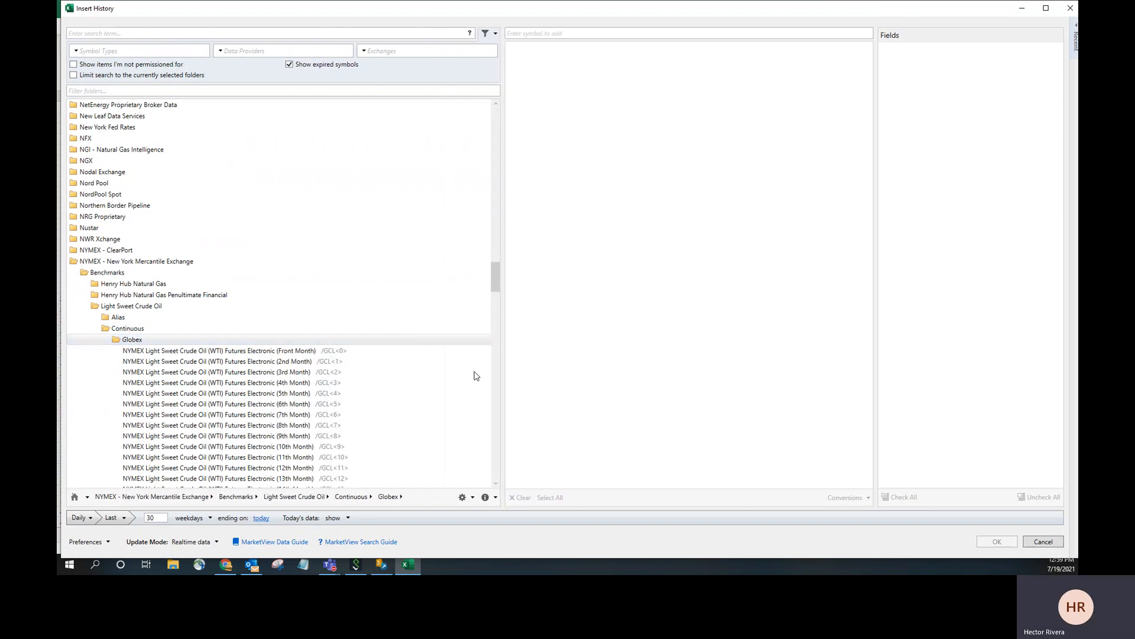
double_click(343, 351)
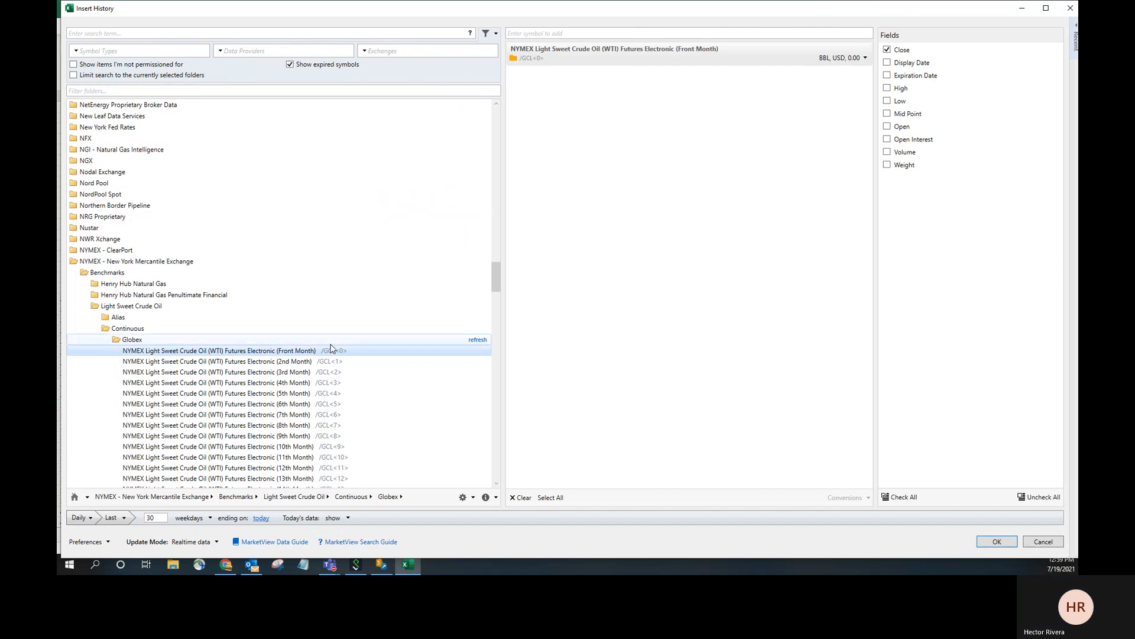
click(531, 33)
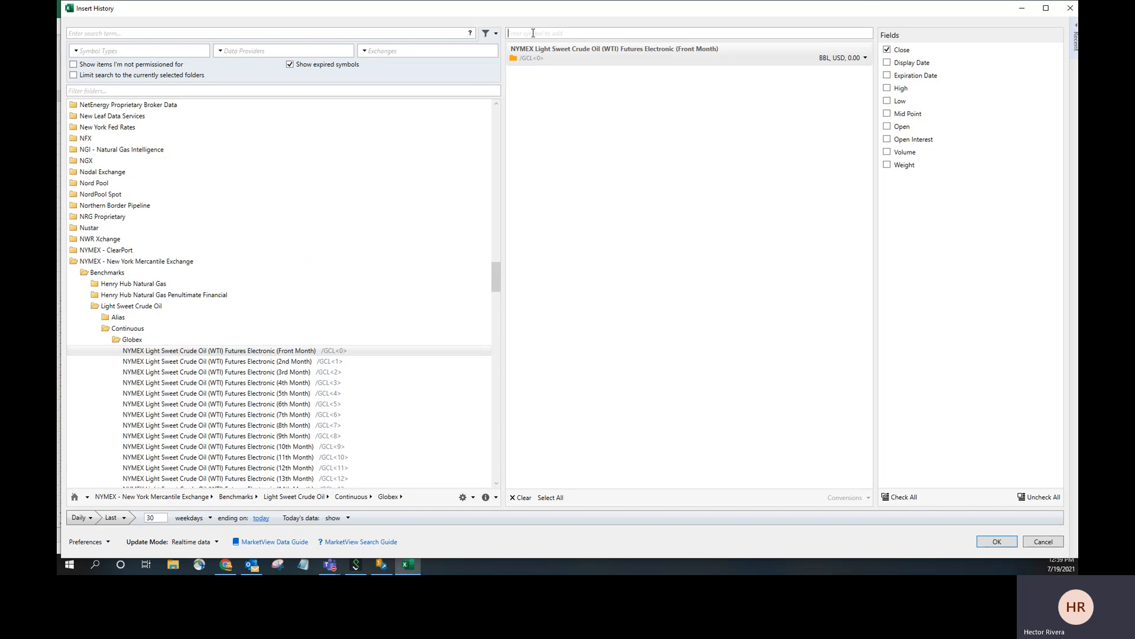
text(/GNG<0>)
key(Return)
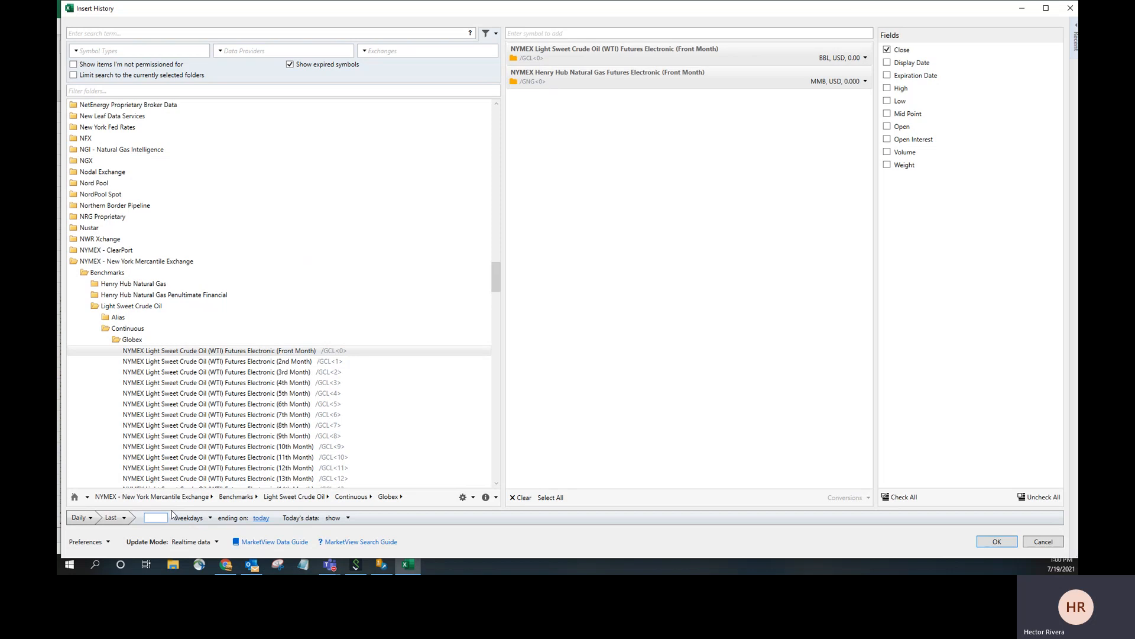
Set the daily history period to the last 10 weekdays
text(0)
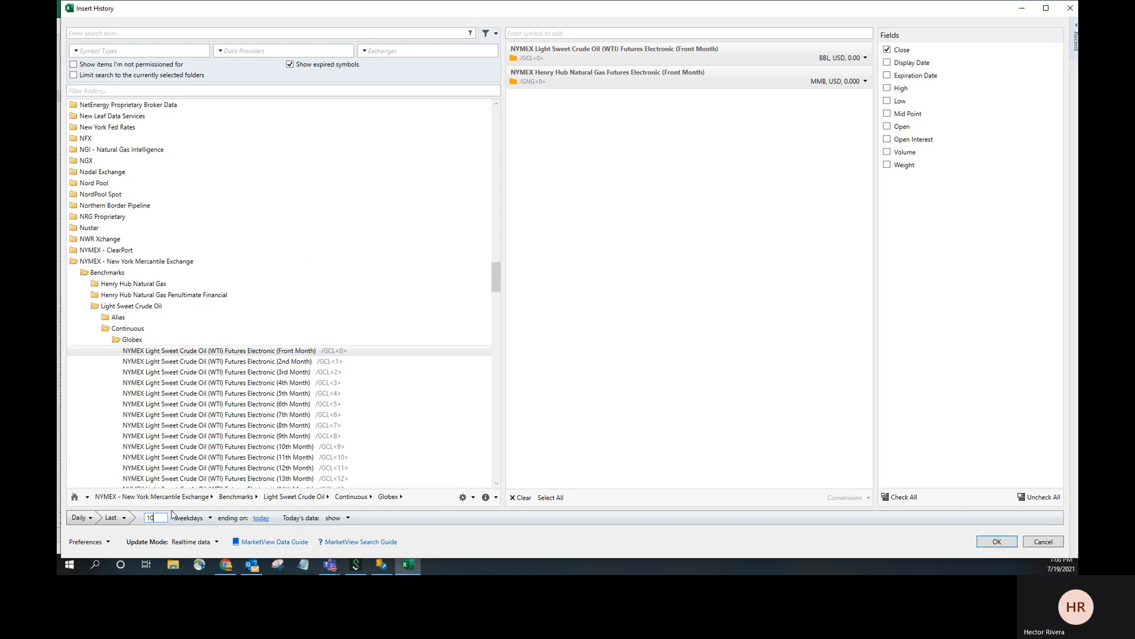
click(211, 519)
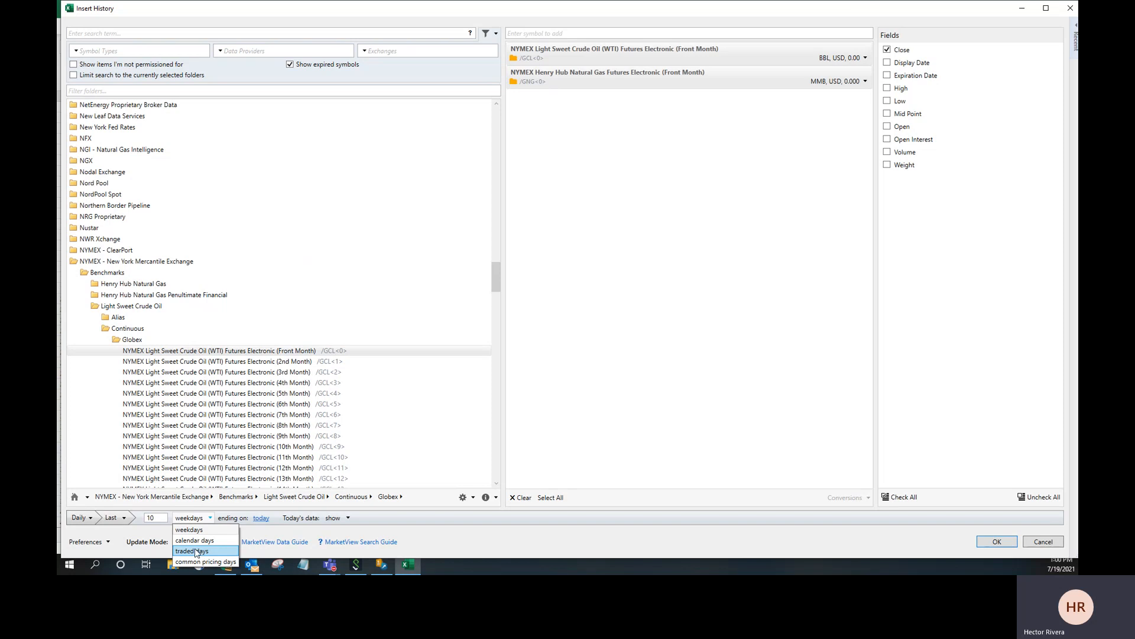
click(193, 528)
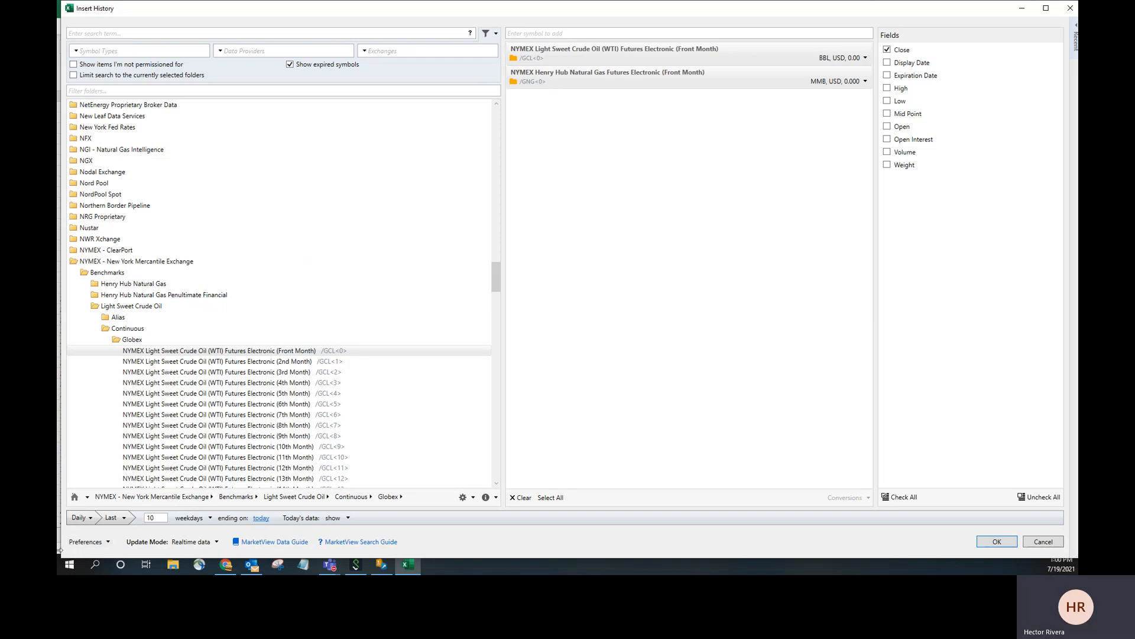
Review the history preferences, including the missing data choices with Leave blank selected, and the update mode's static data options
click(108, 542)
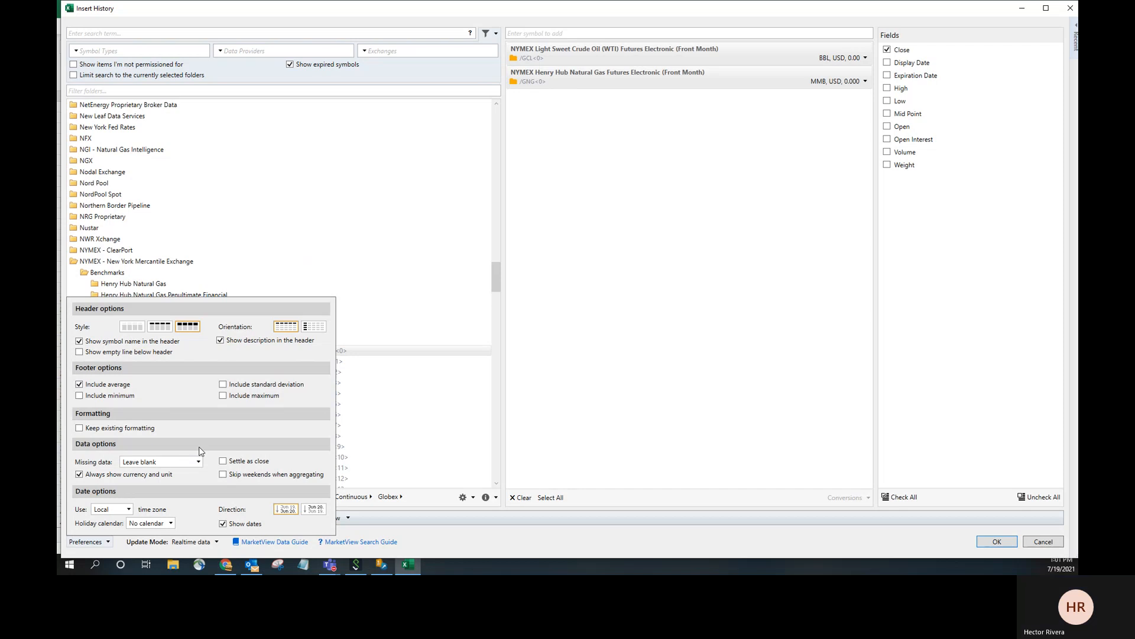
click(198, 462)
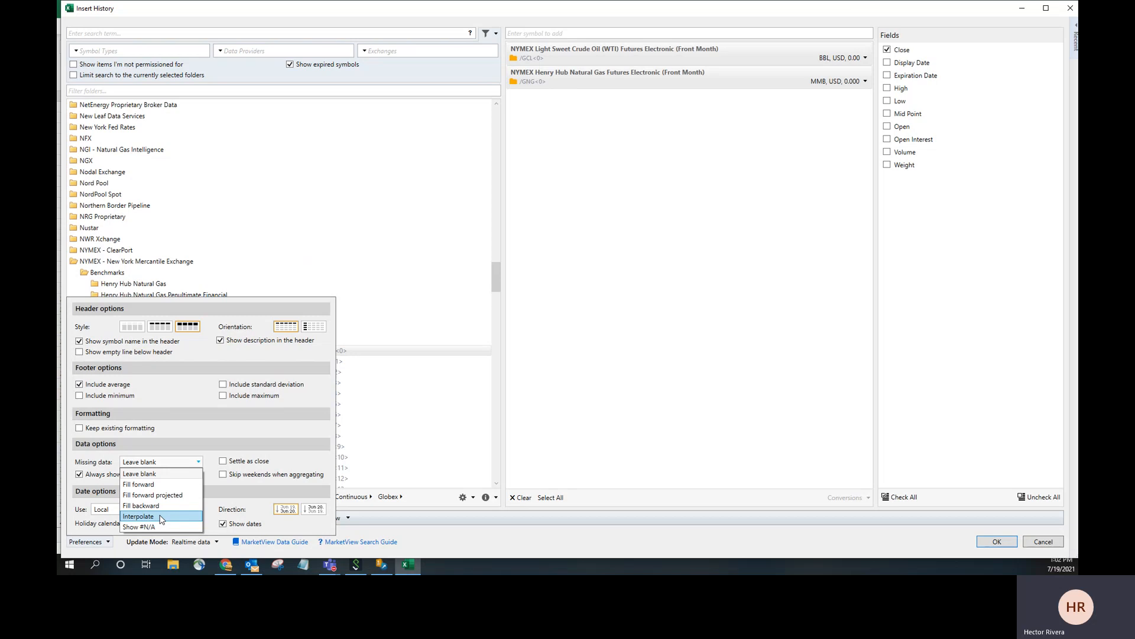
click(161, 475)
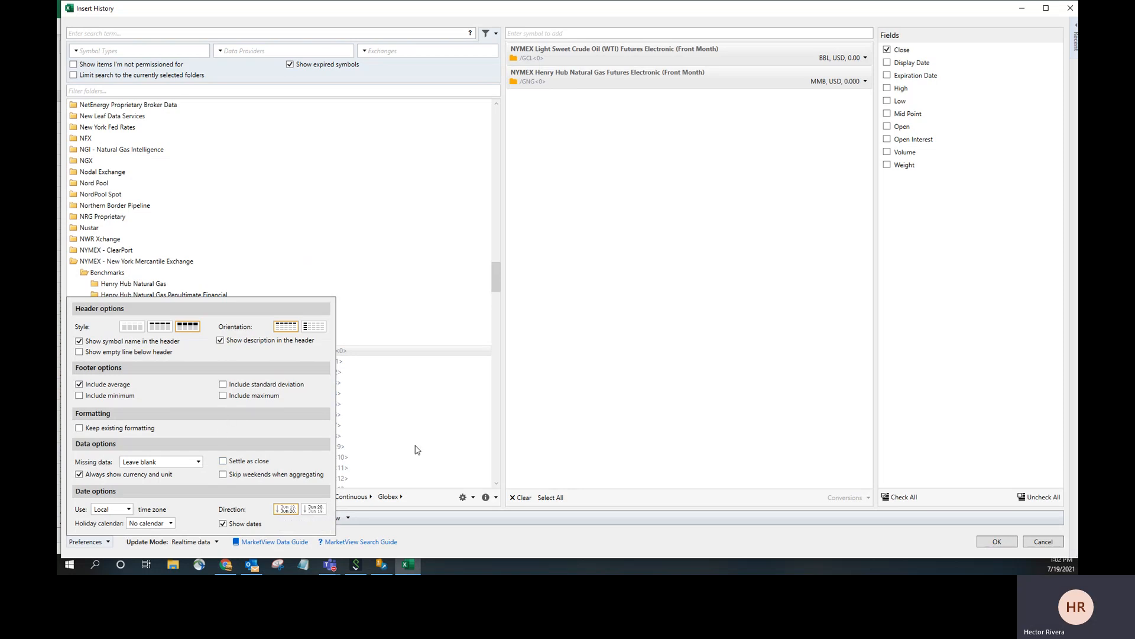
click(484, 541)
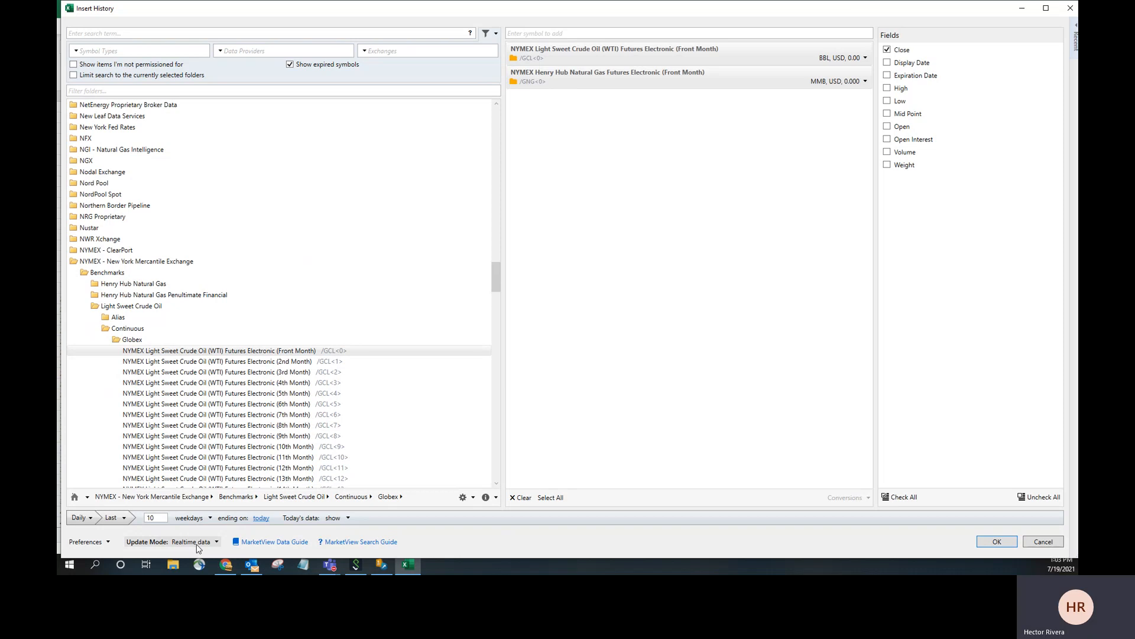
click(216, 542)
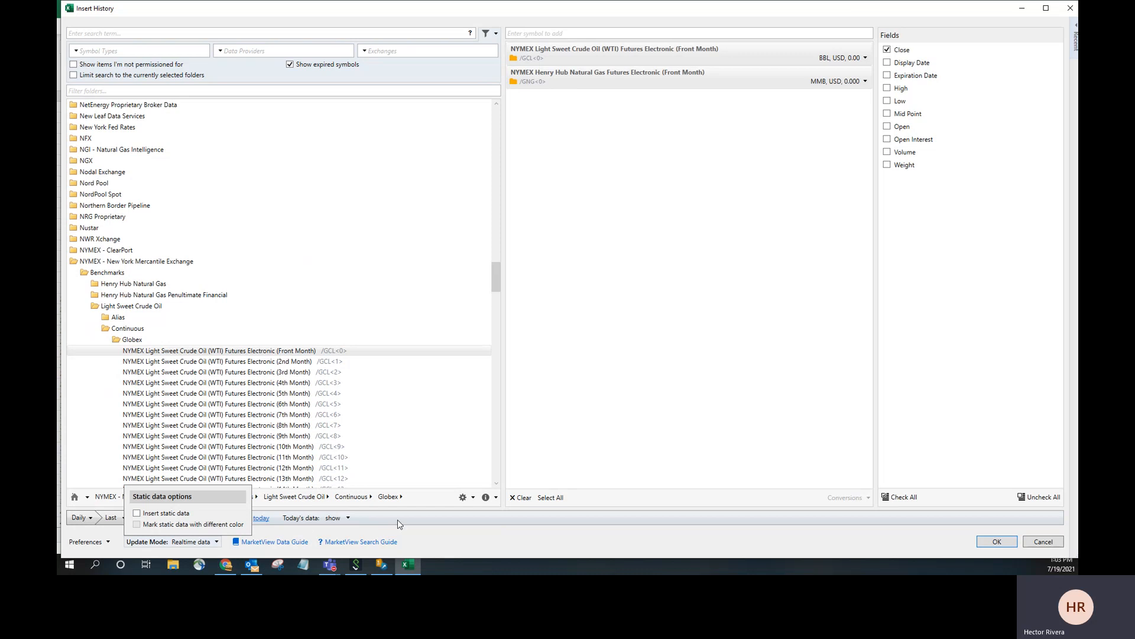
click(438, 542)
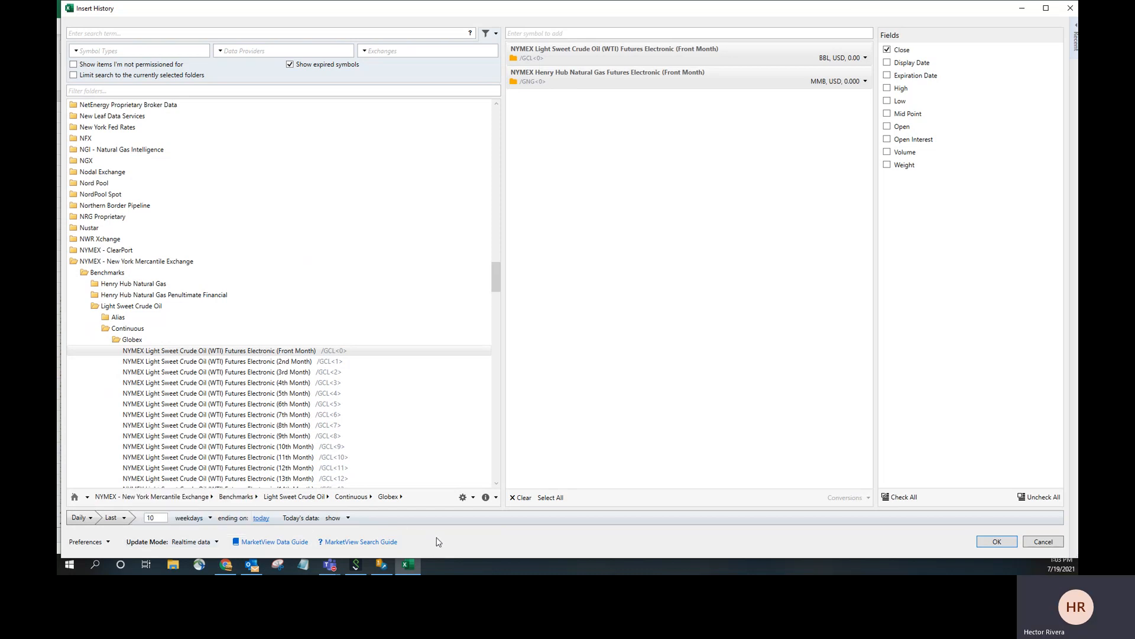
Insert the history table, widen columns B and C, and reduce the height of header row 1
click(1004, 546)
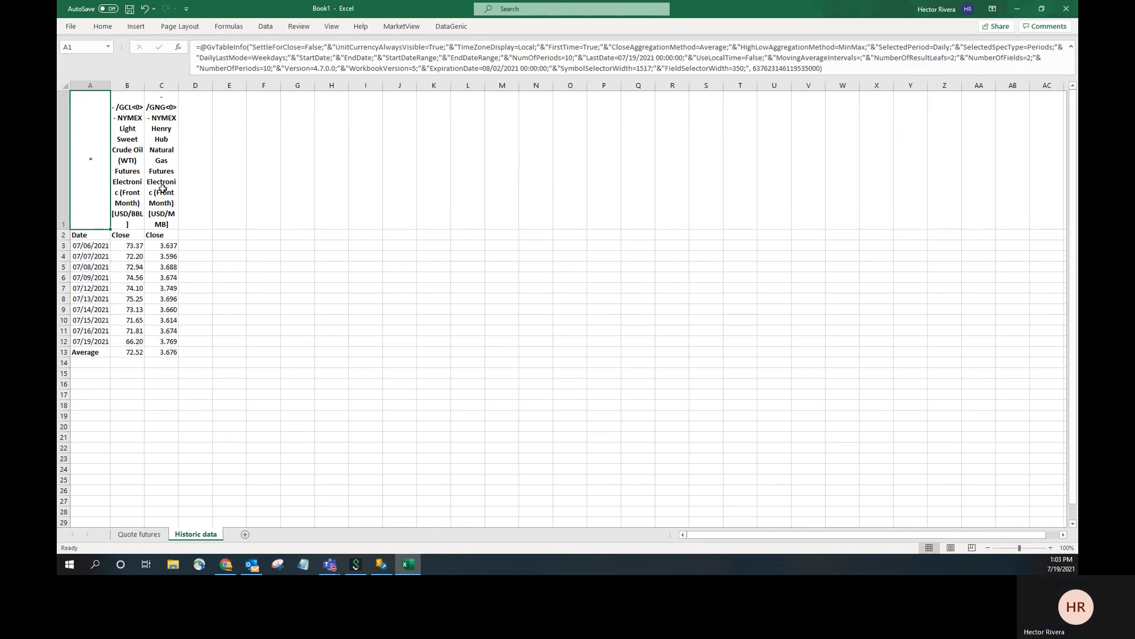
drag(145, 85, 221, 86)
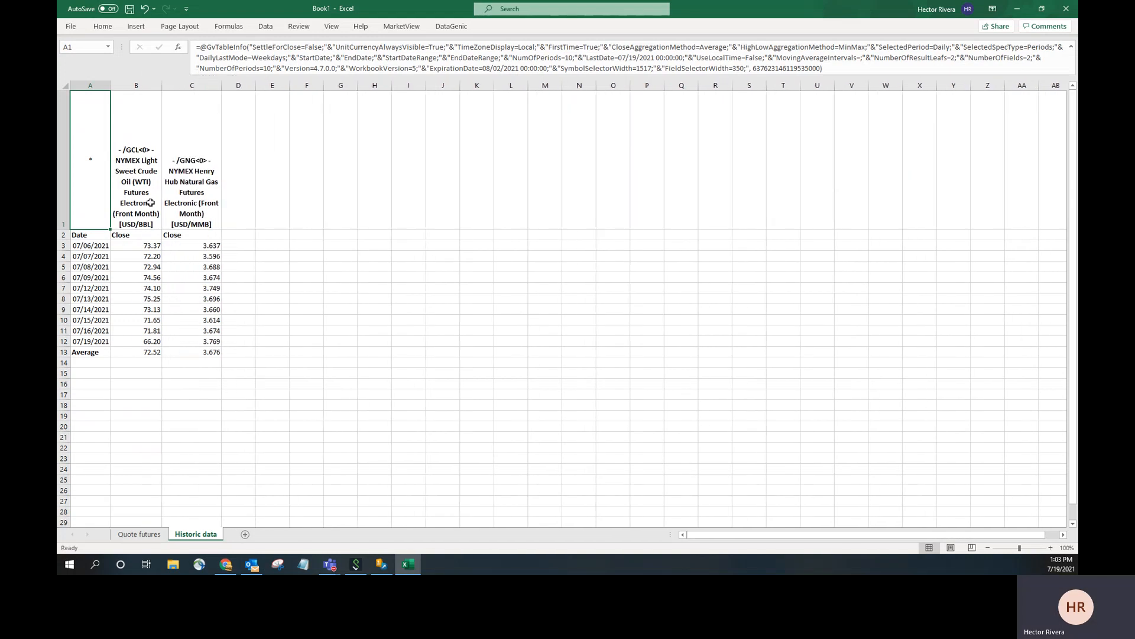
drag(63, 229, 64, 181)
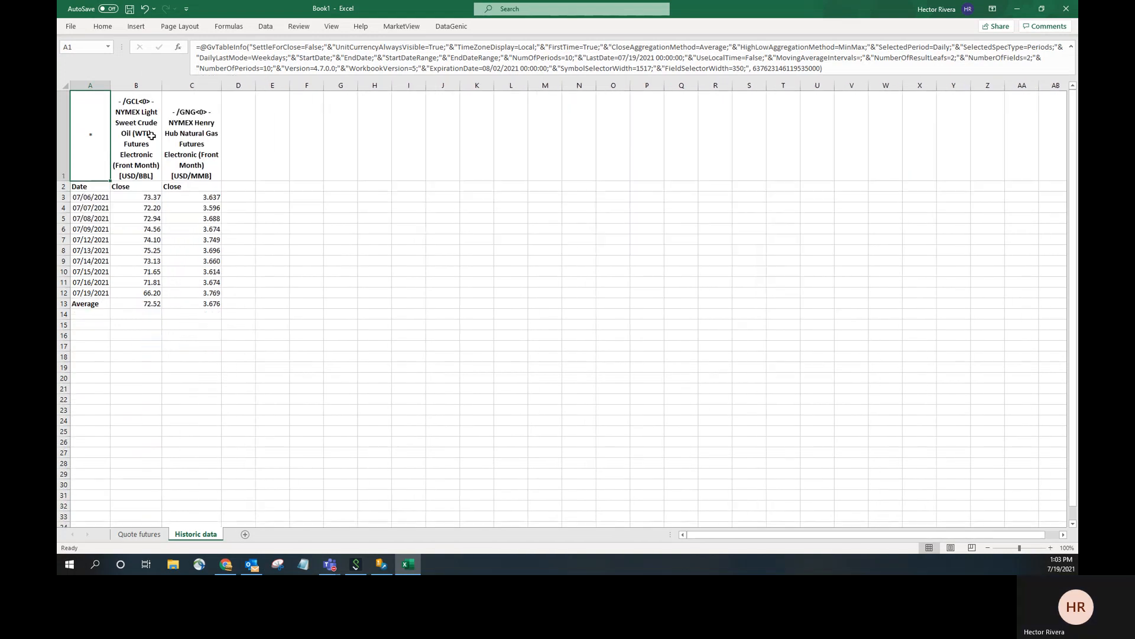
Examine the formulas behind the crude oil header, both Average cells and the table cell A1
click(150, 133)
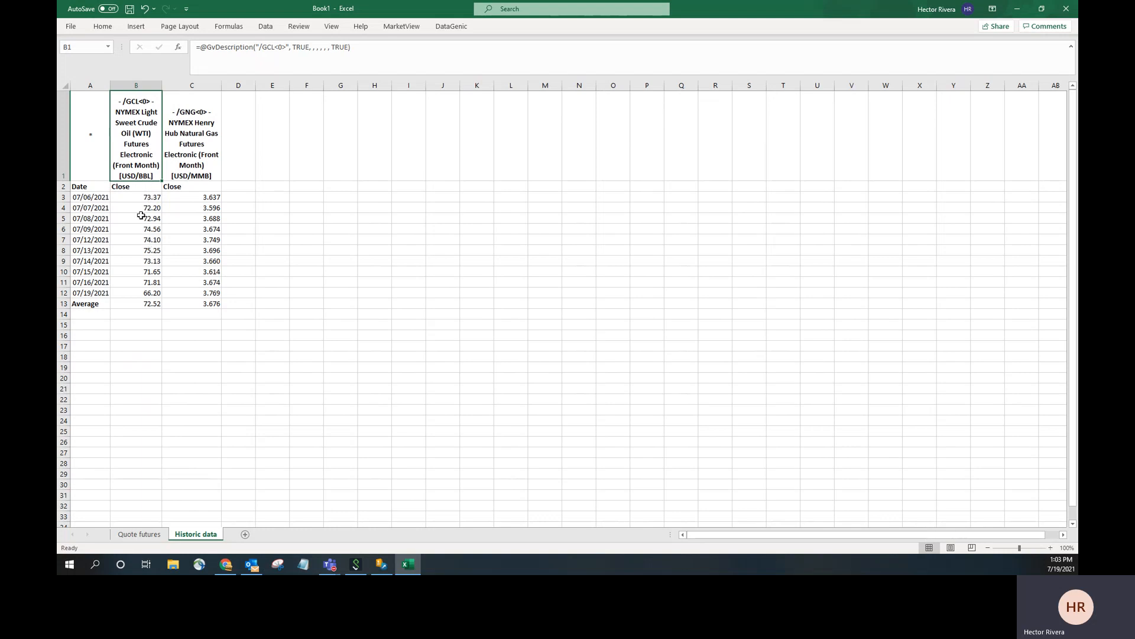
click(135, 305)
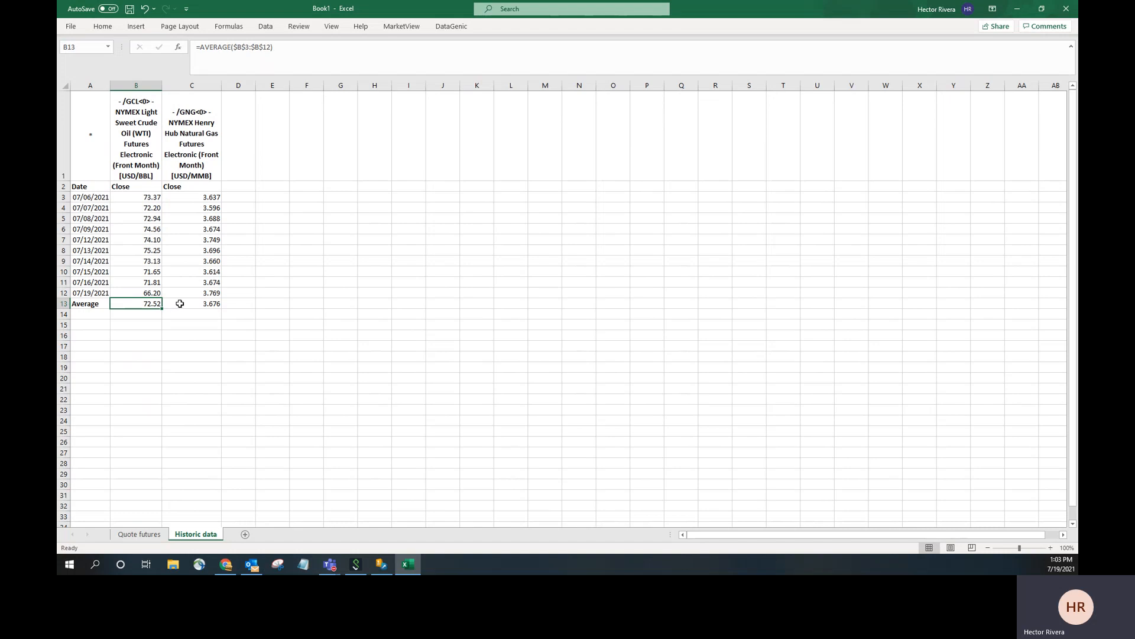
click(180, 303)
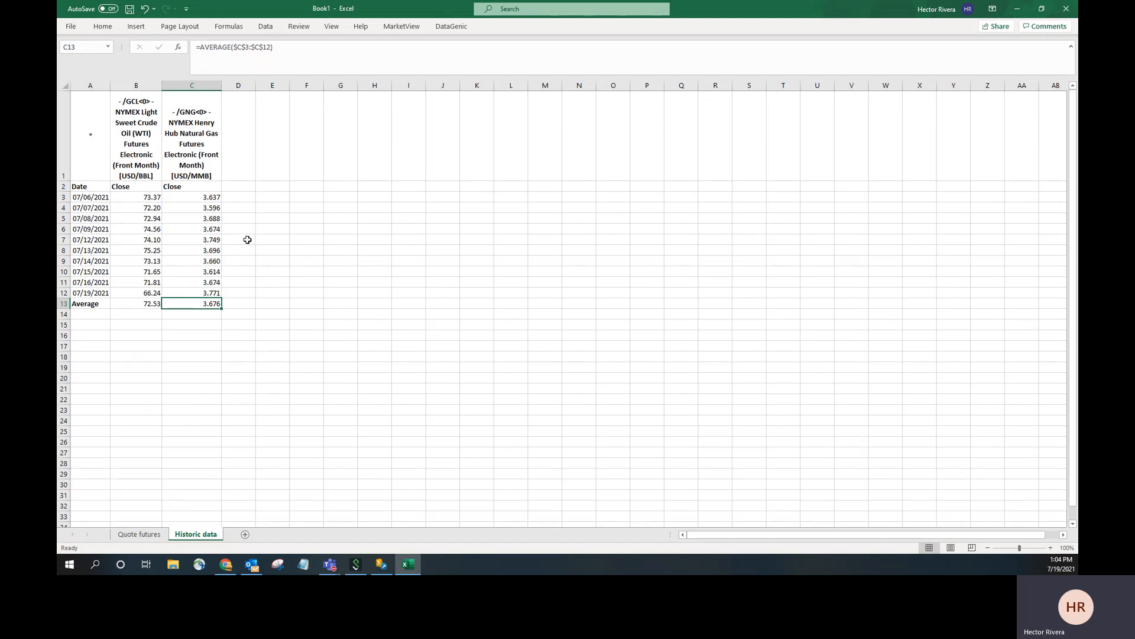
click(100, 155)
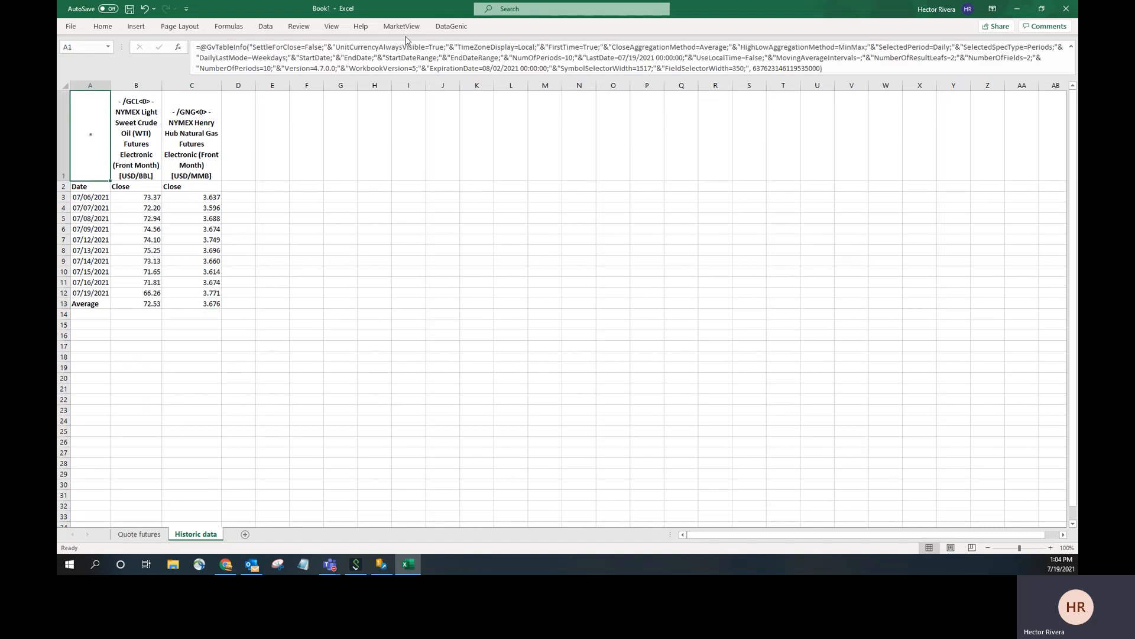
Reopen the existing history table's settings and set the daily period to the last 15 weekdays
click(402, 26)
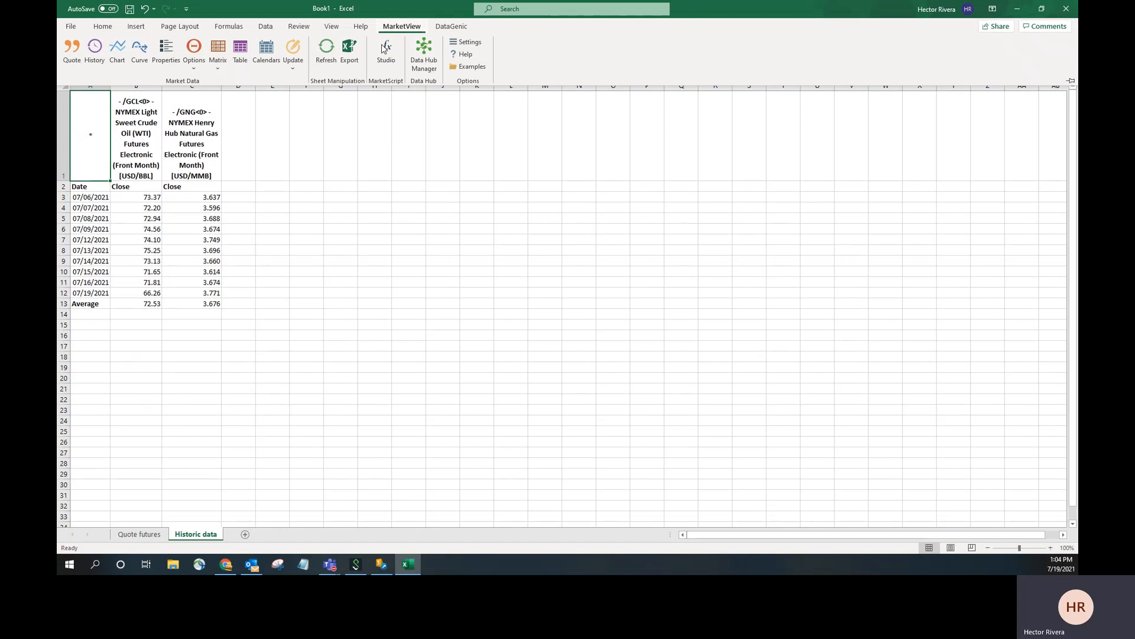
click(95, 51)
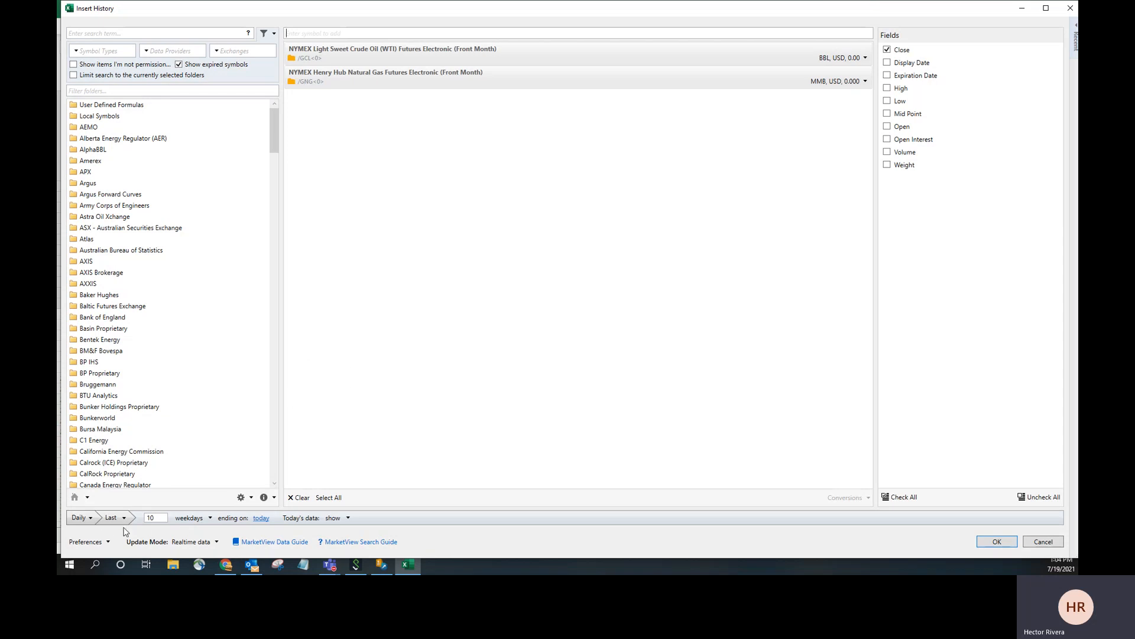
click(160, 518)
text(5)
Add the symbol #PGACT00 to the history table and place it first, above the crude oil and natural gas symbols
click(300, 33)
text(#PGACT00)
key(Return)
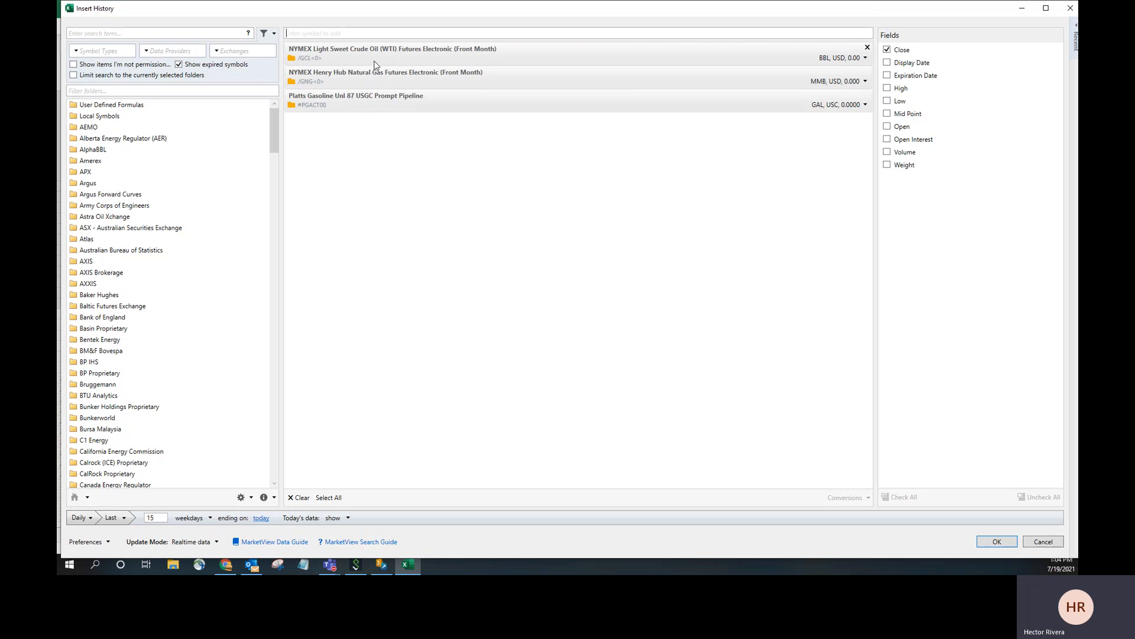
click(463, 101)
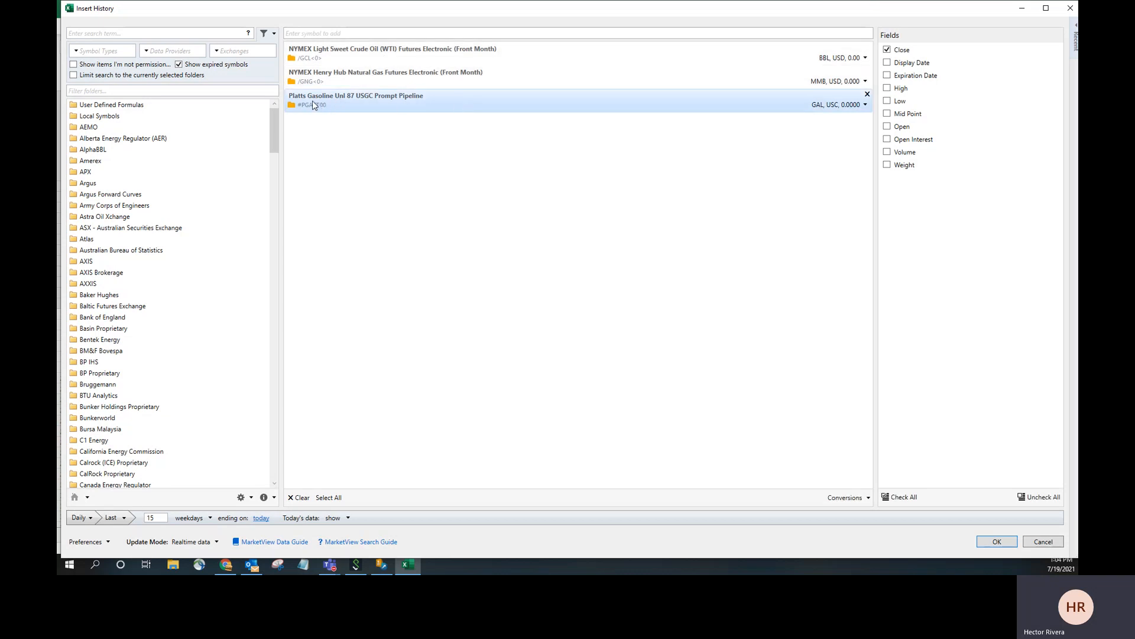
drag(375, 103, 444, 52)
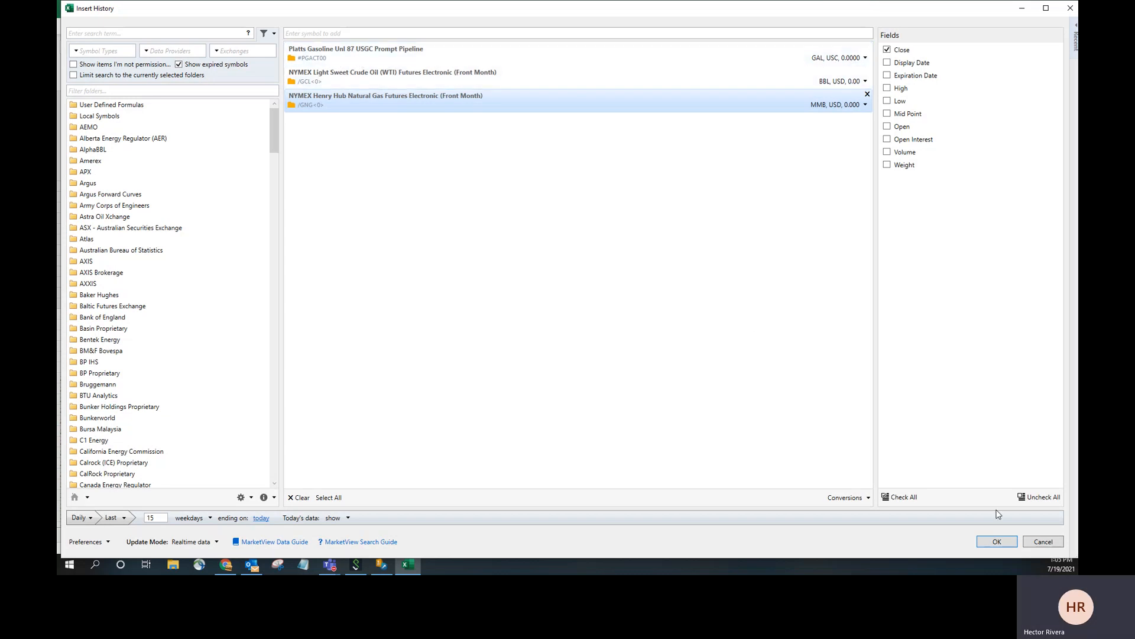
Apply the revised history table to the sheet, widen column D and reduce the height of header row 1
click(997, 542)
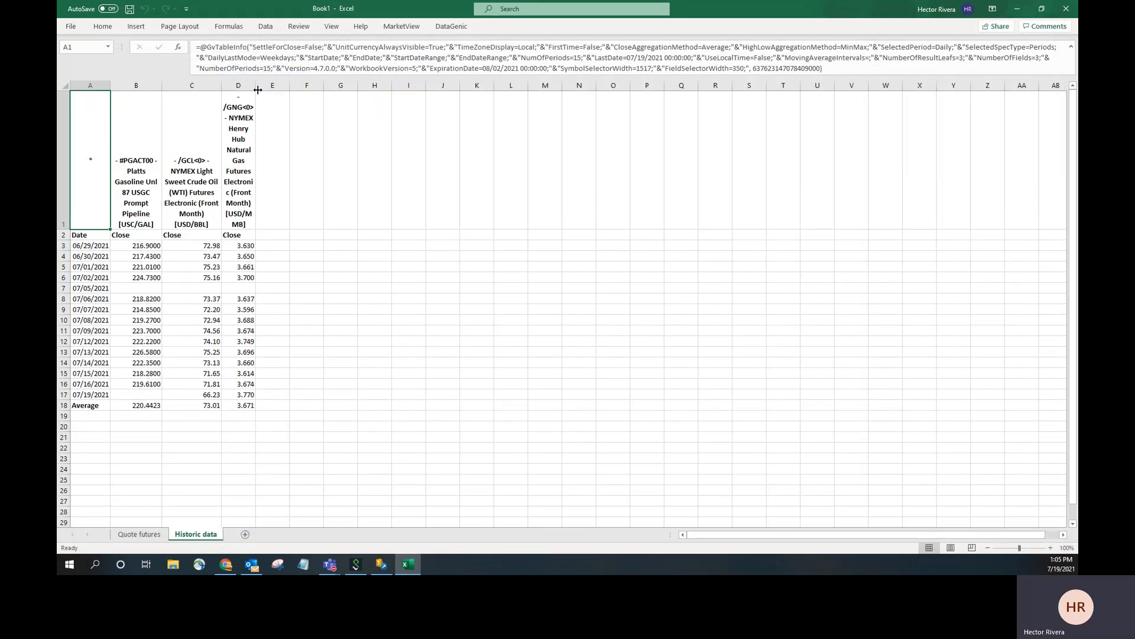
drag(257, 87, 285, 86)
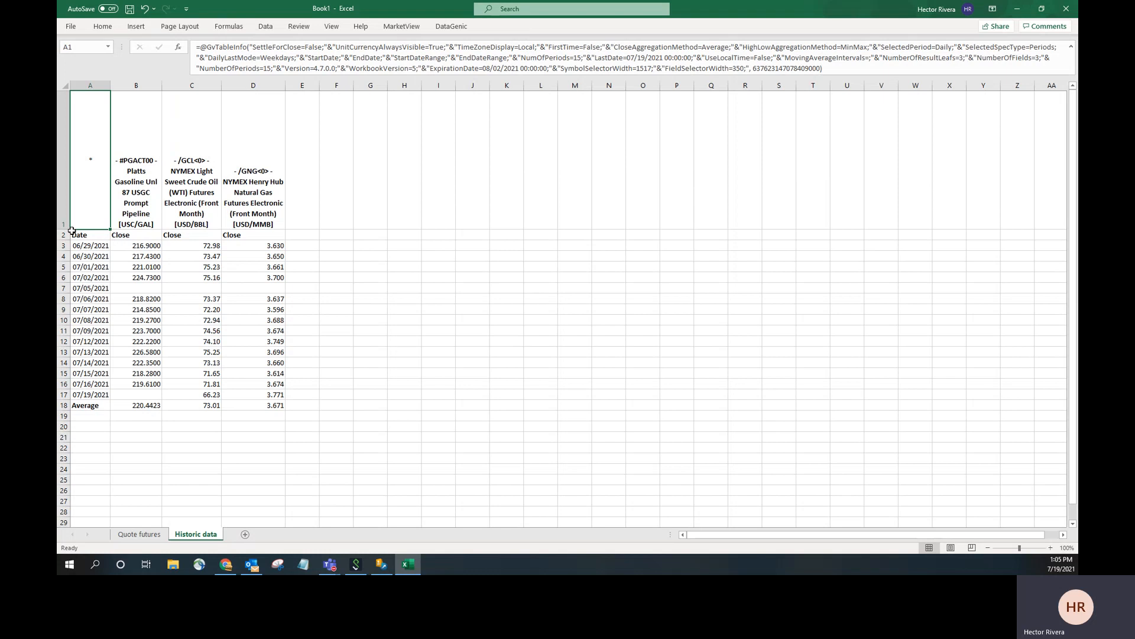
drag(71, 229, 71, 184)
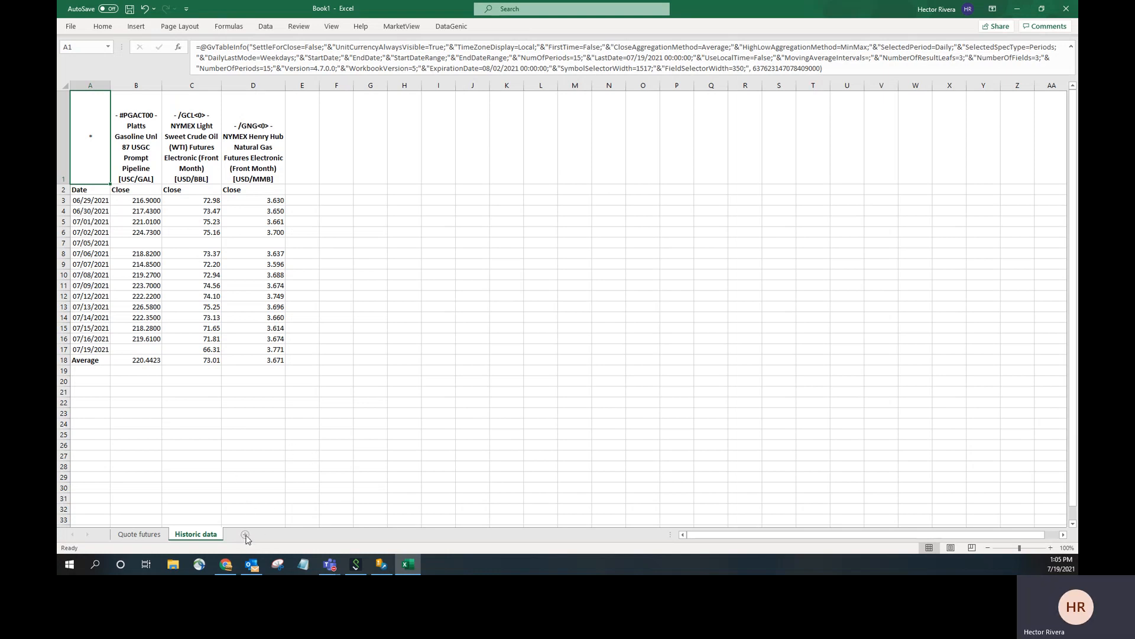
Add a new worksheet and name it "Dynamic date range"
click(245, 535)
right_click(247, 535)
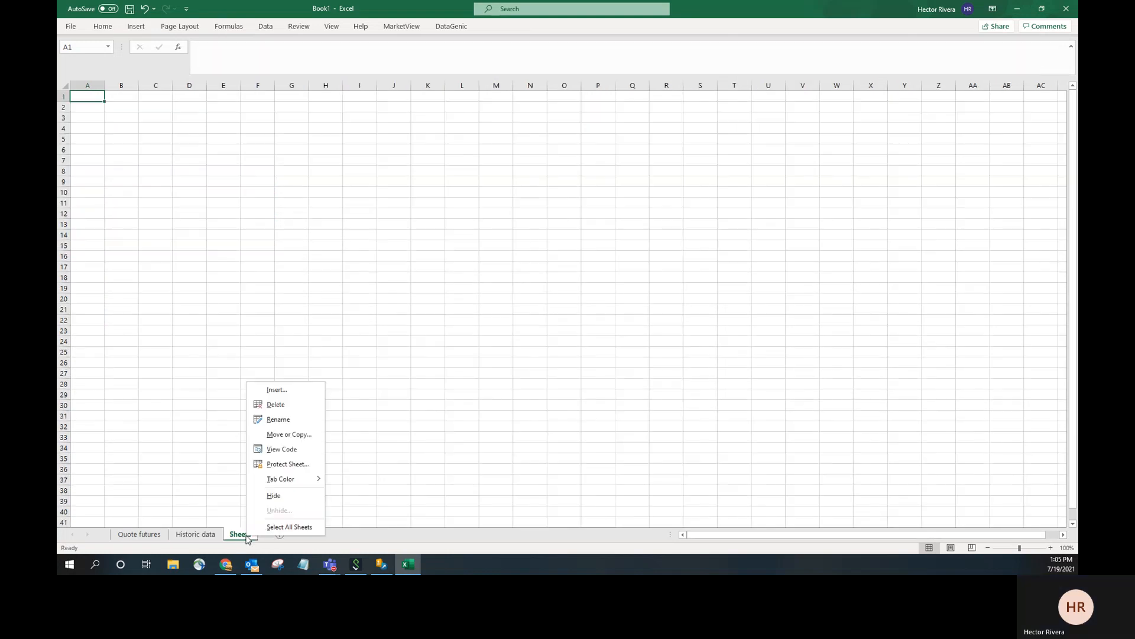
click(291, 419)
text(D)
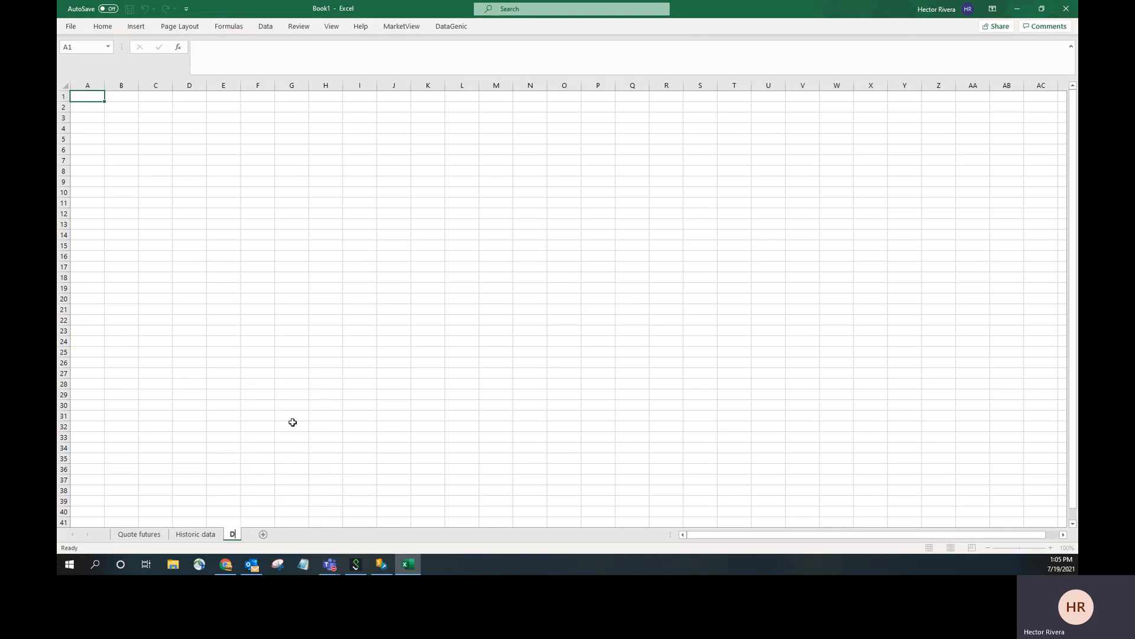
text(ynamic daterange)
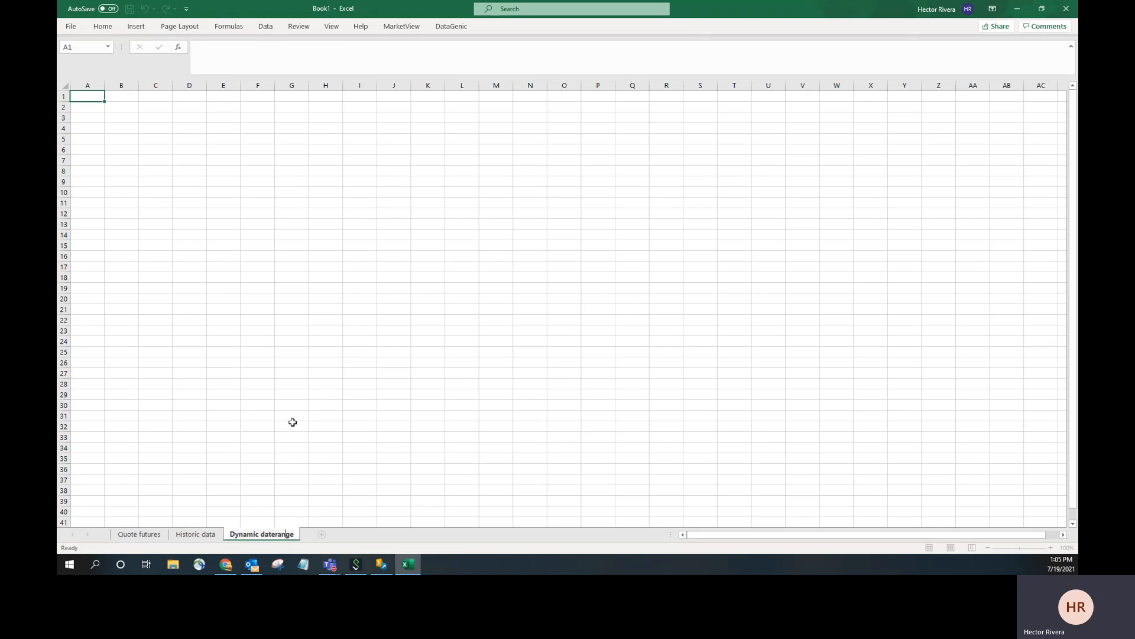
key(Left)
key(Left)
key(Left)
key(Left)
key(Left)
key(Return)
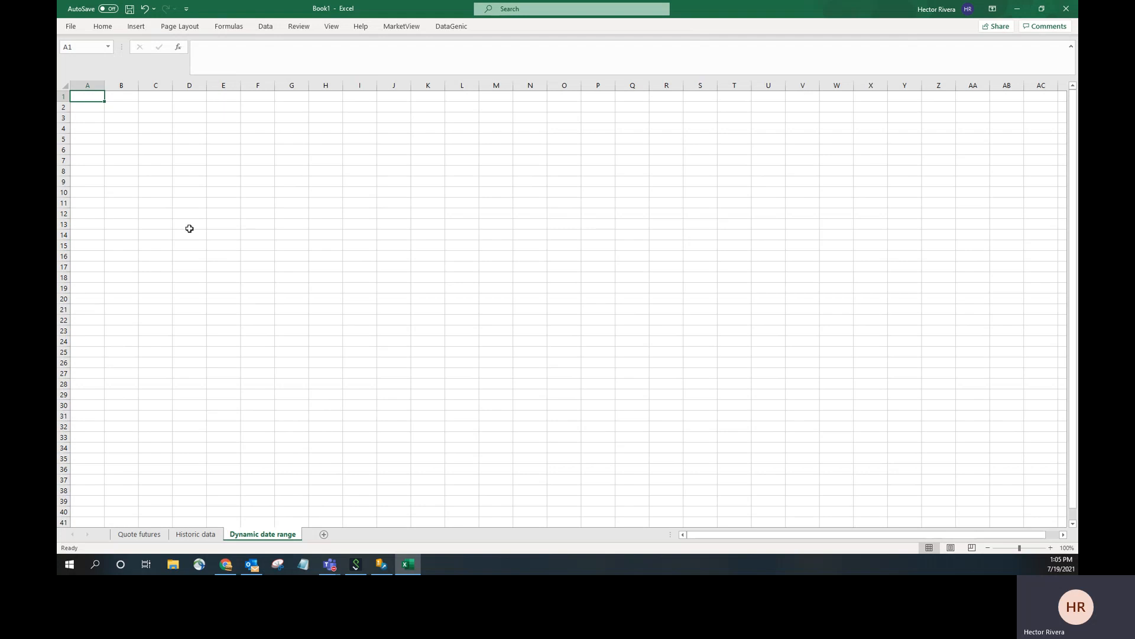
Enter the start date 6/1/2021 in cell A1 and the end date 6/4/2021 in cell A2
click(304, 167)
click(197, 114)
click(133, 137)
click(97, 100)
text(6/1)
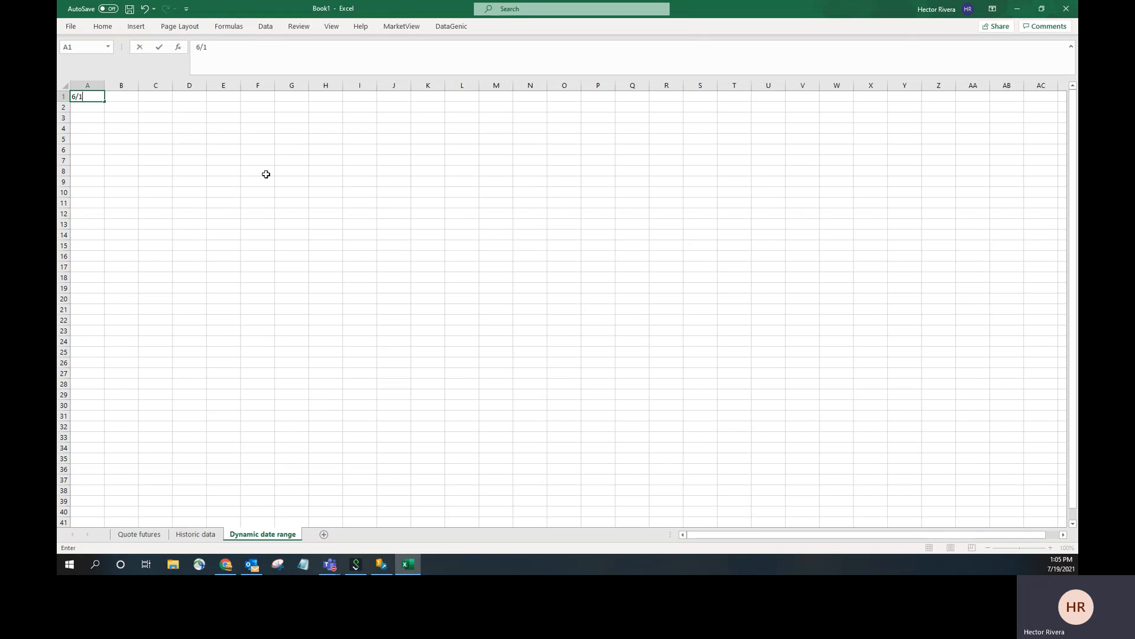
text(/2021)
key(Return)
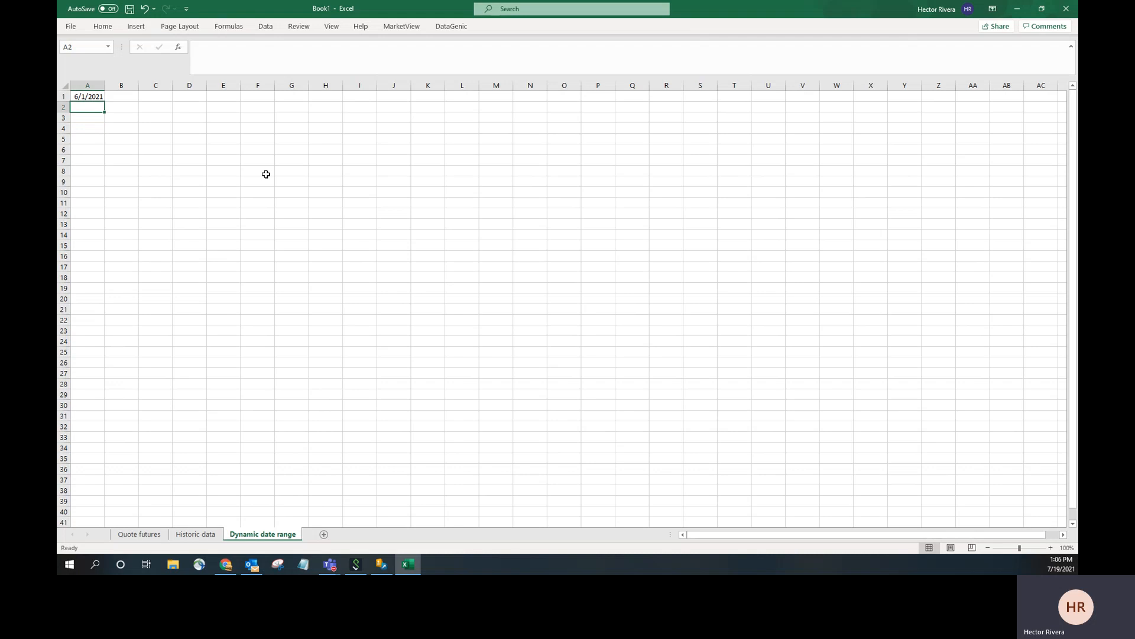
text(6/4/)
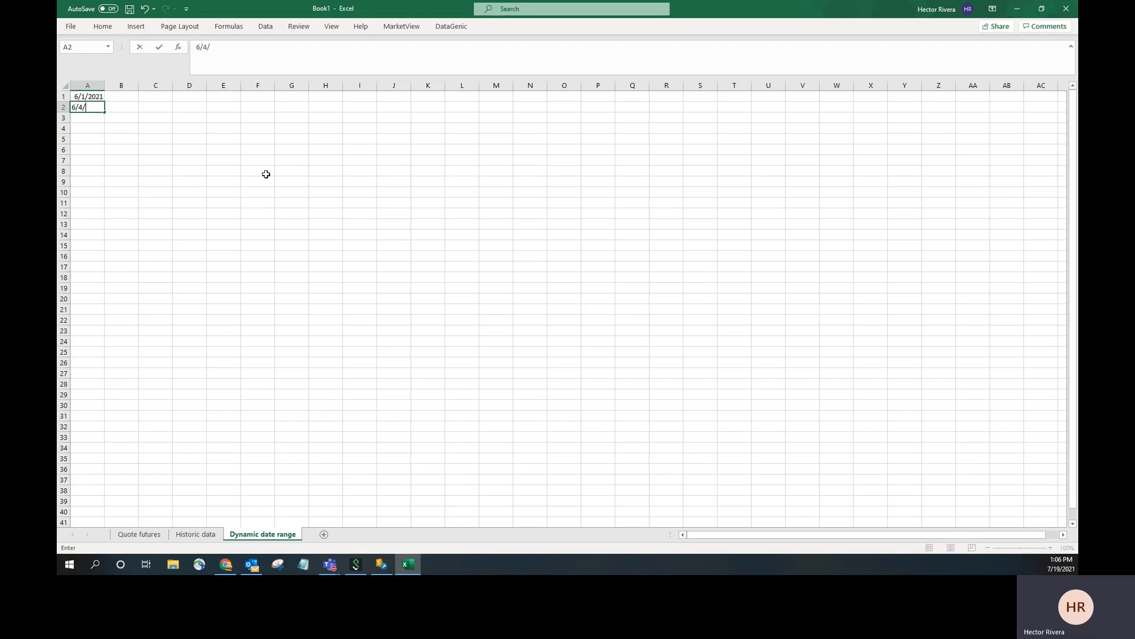
text(2021)
key(Return)
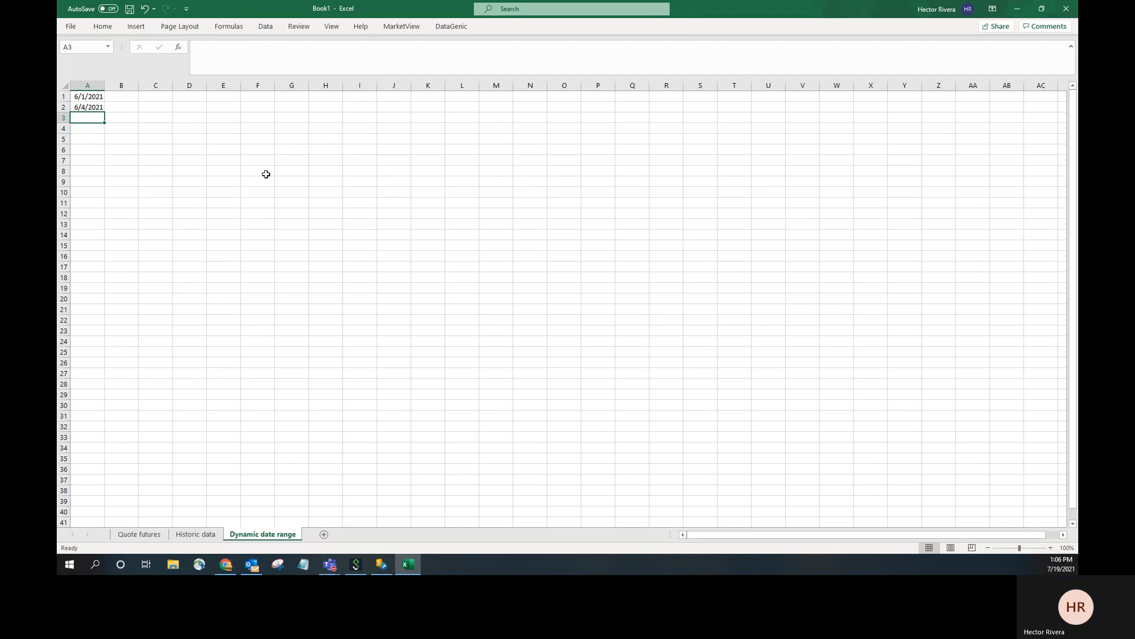
key(Up)
key(Up)
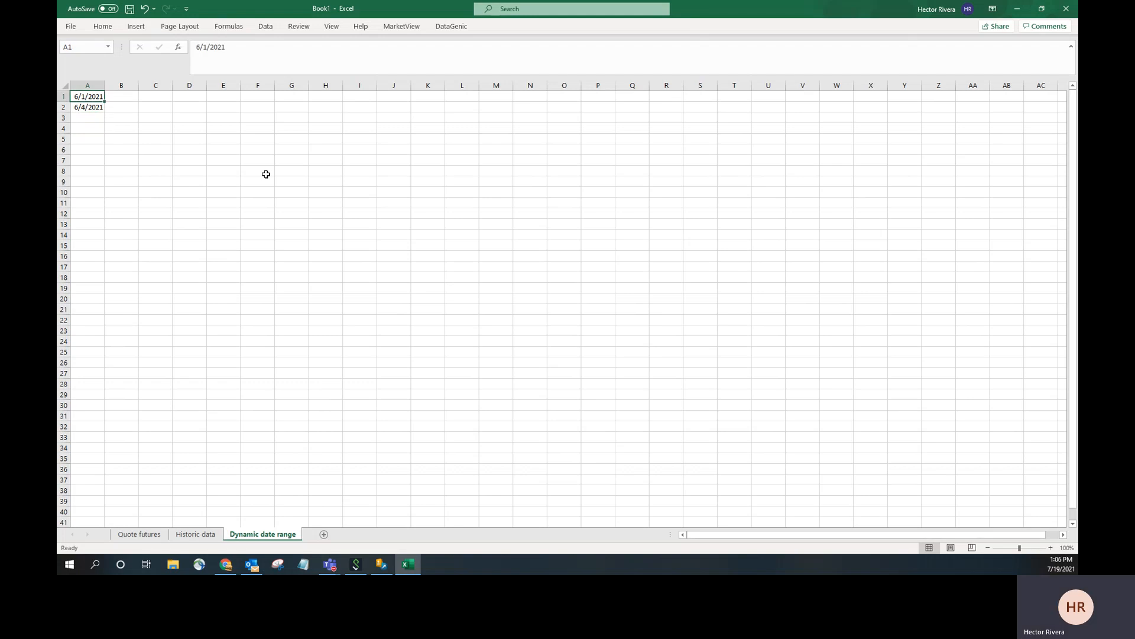
Start a new history table at cell C1 and widen the list of recent symbols to show full names
click(327, 160)
click(339, 117)
click(201, 161)
click(148, 136)
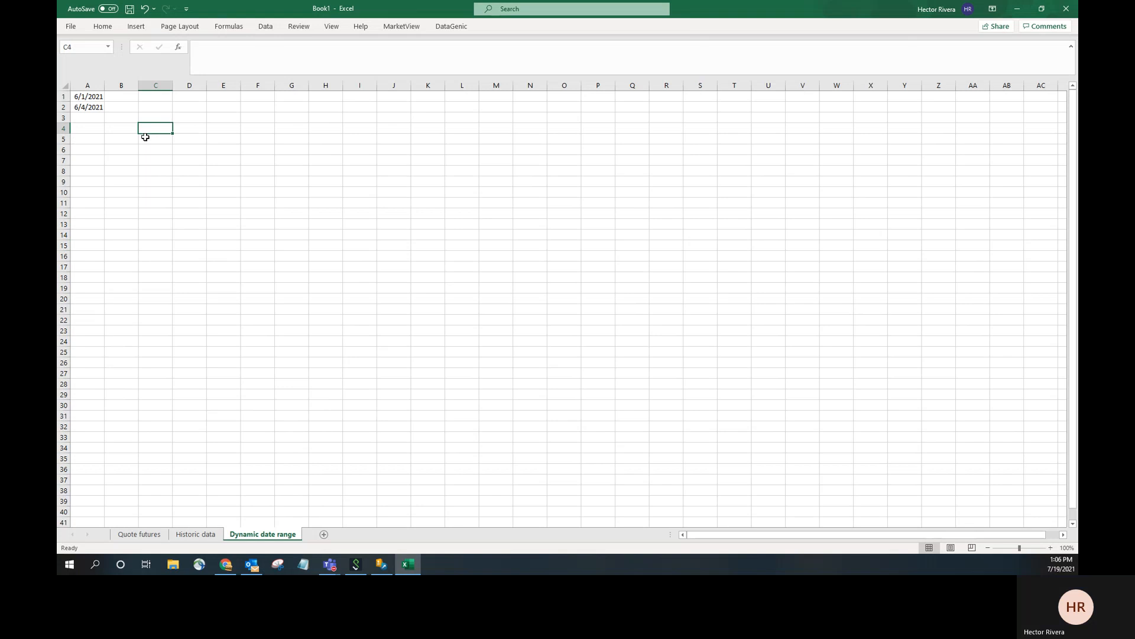
click(159, 98)
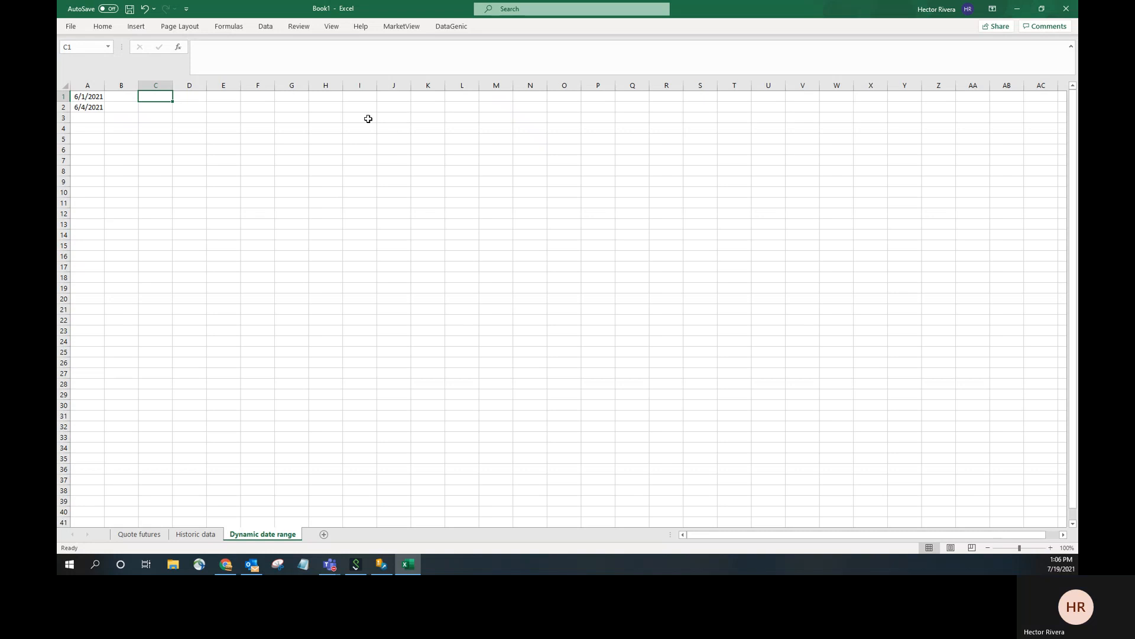
click(402, 28)
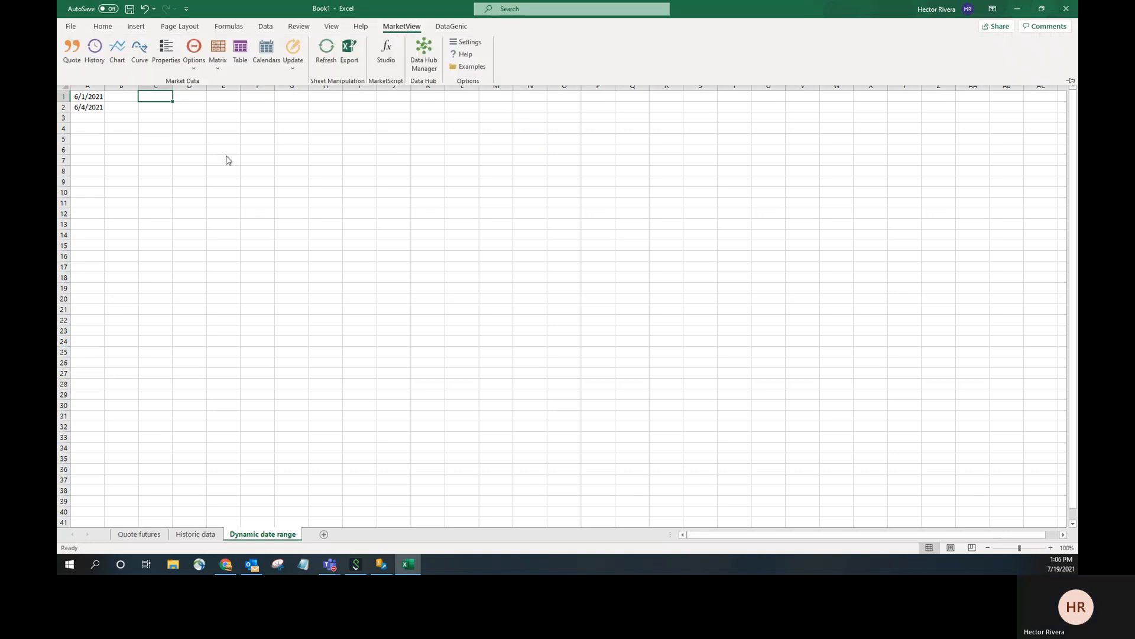
click(95, 56)
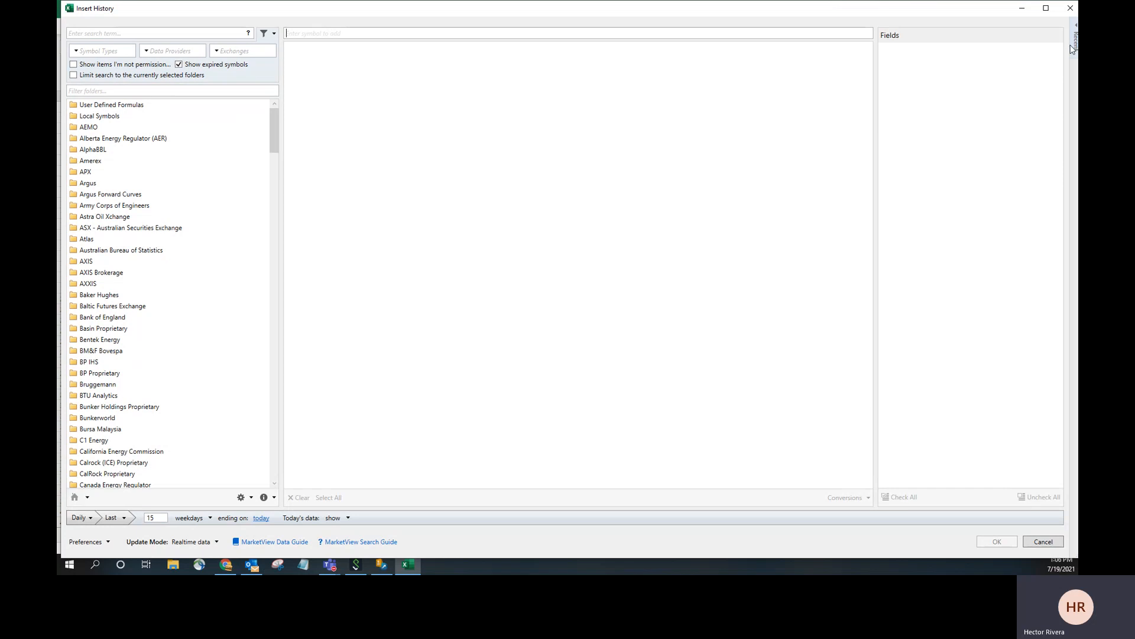
mouse_move(1073, 48)
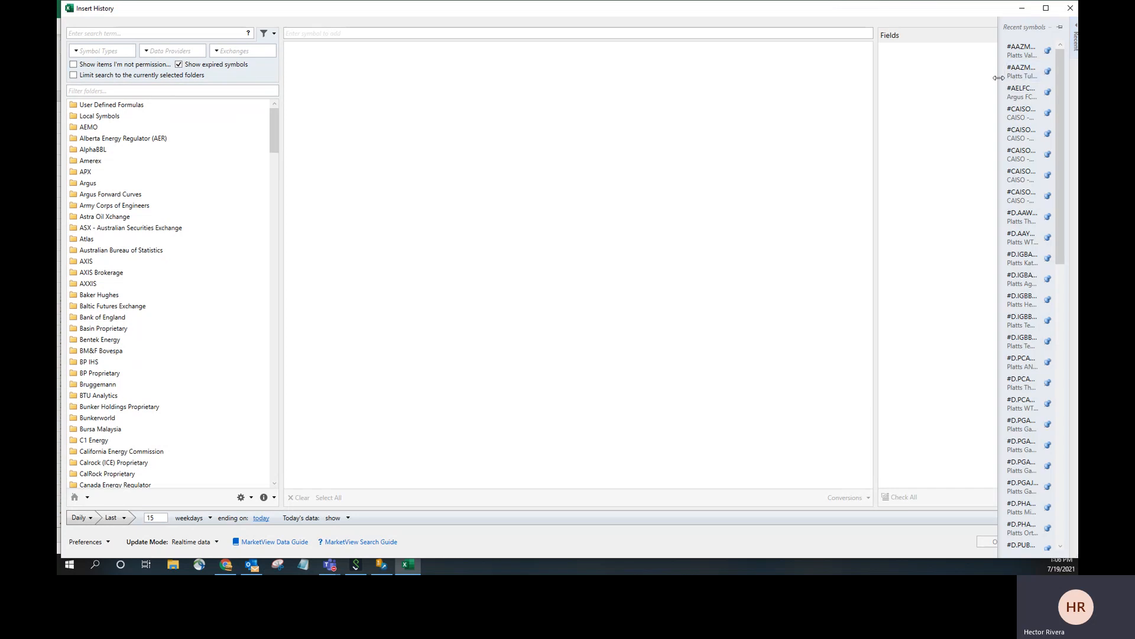
drag(996, 78, 870, 83)
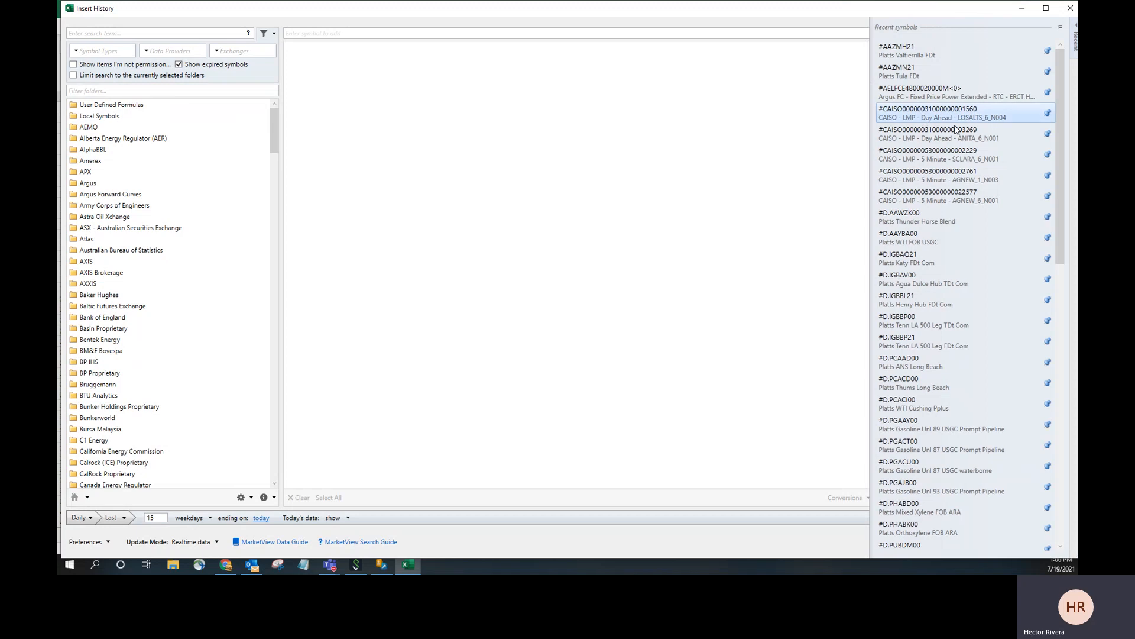
Demonstrate pinning and unpinning #PGACT00, /GCL<0> and /GNG<0> in the recent symbols, and unpin #MTBAPR
scroll(972, 155, down, 10)
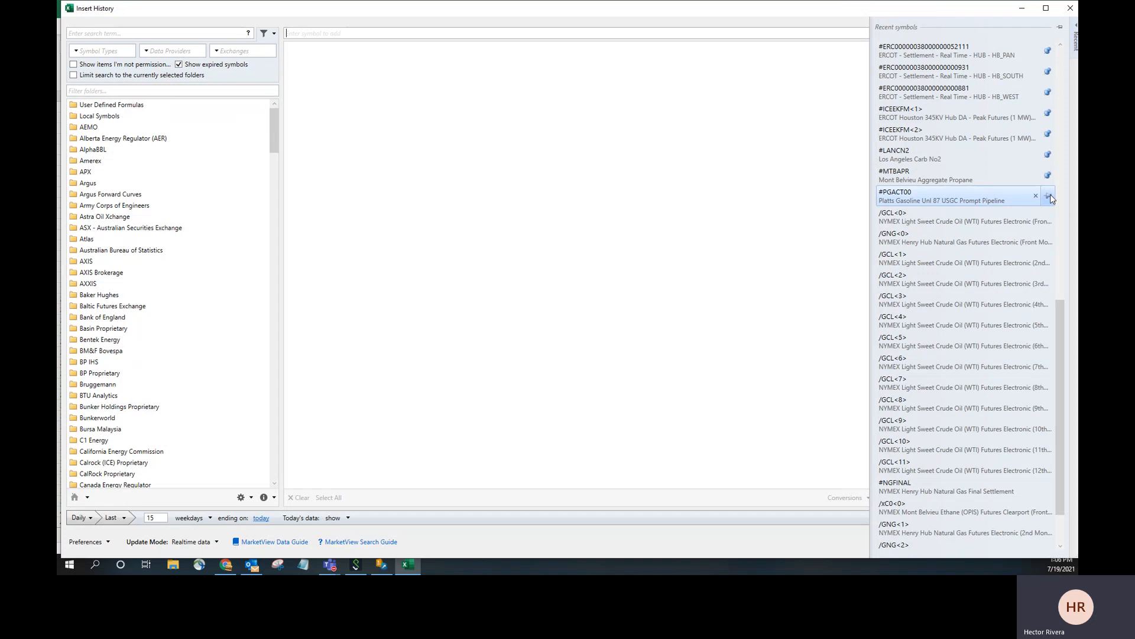
click(1048, 197)
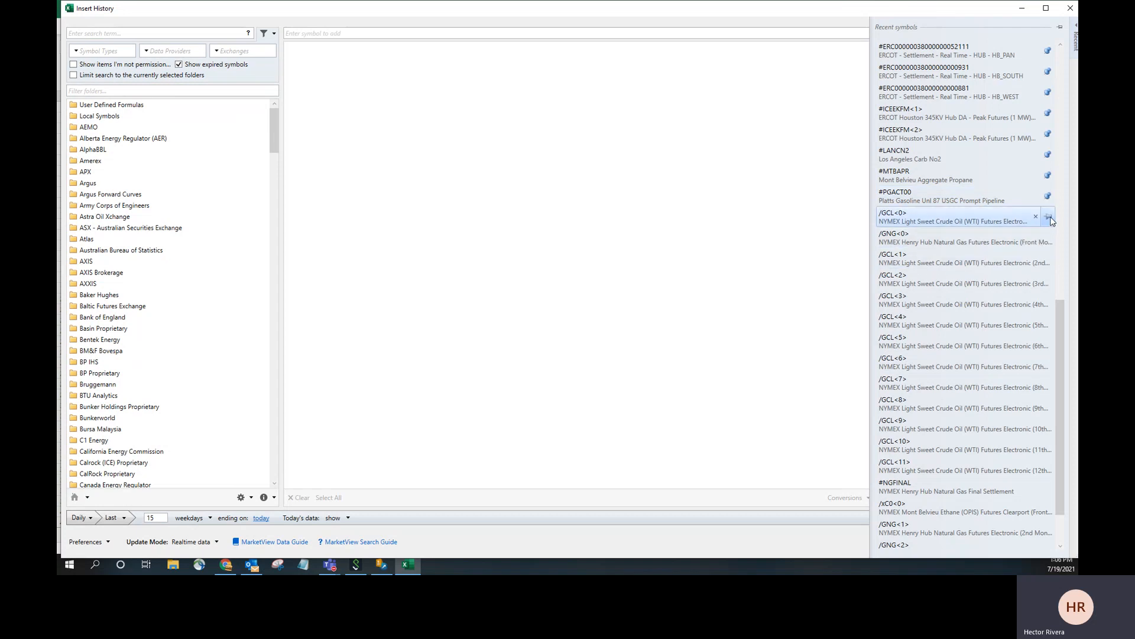
click(1049, 218)
click(1048, 238)
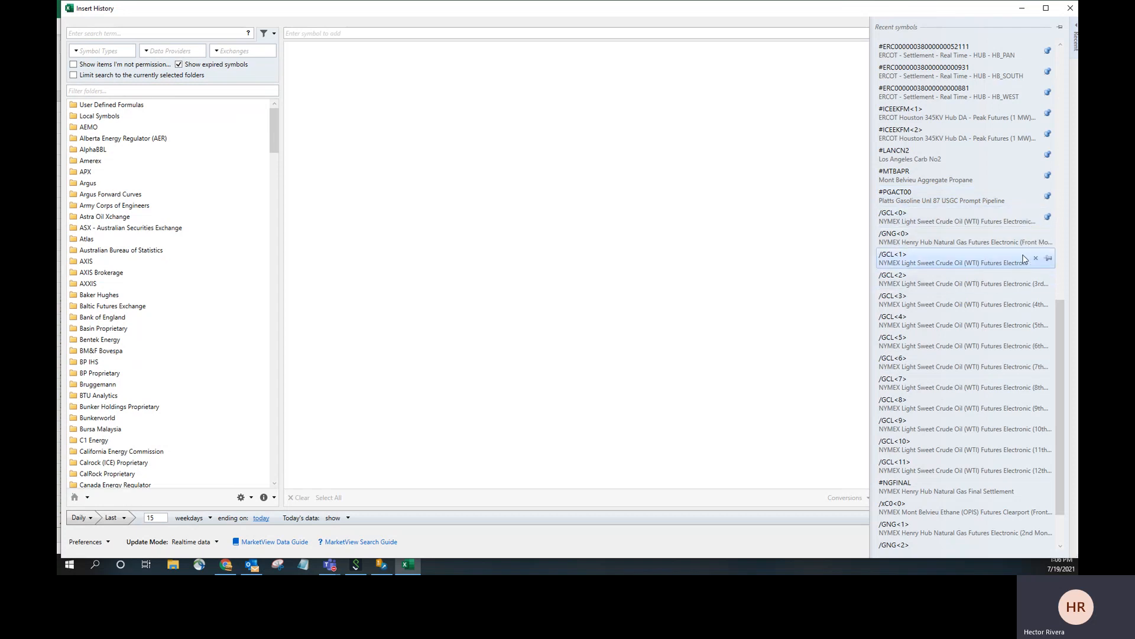
click(1048, 238)
click(1048, 219)
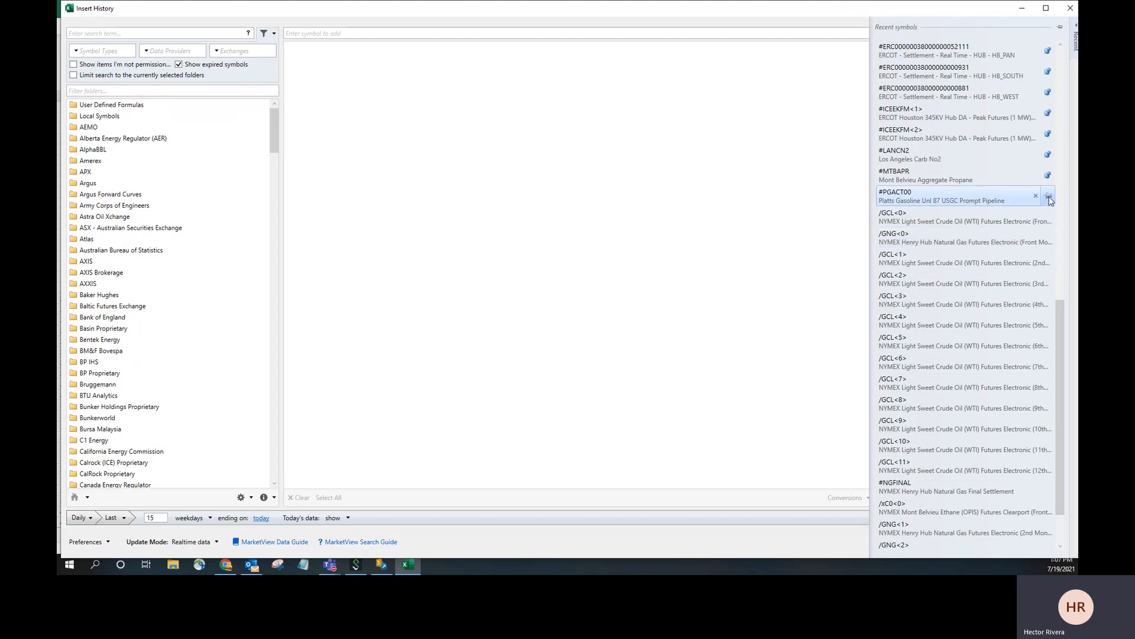
click(1048, 195)
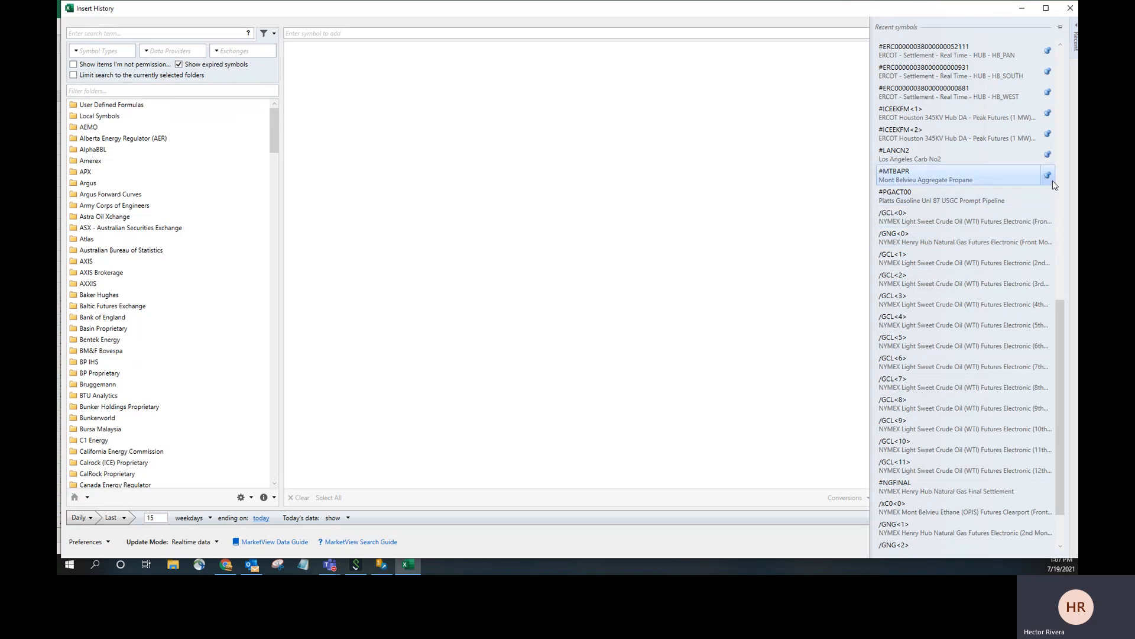
click(1048, 175)
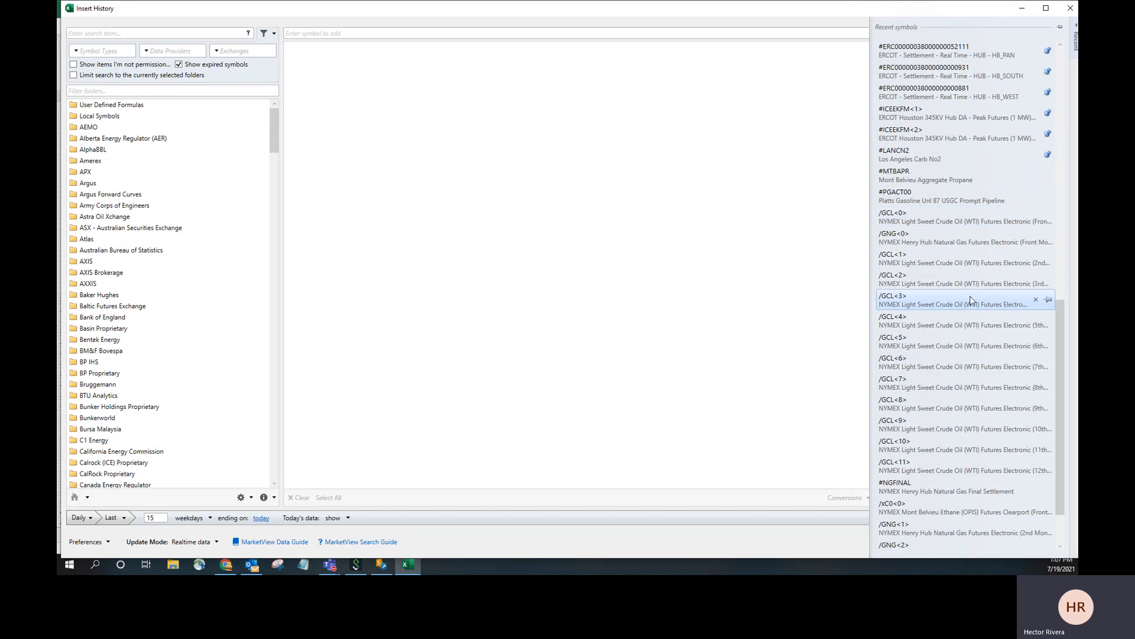
Add #PGACT00 and /GCL<0> from the recent symbols to the new history table
click(945, 201)
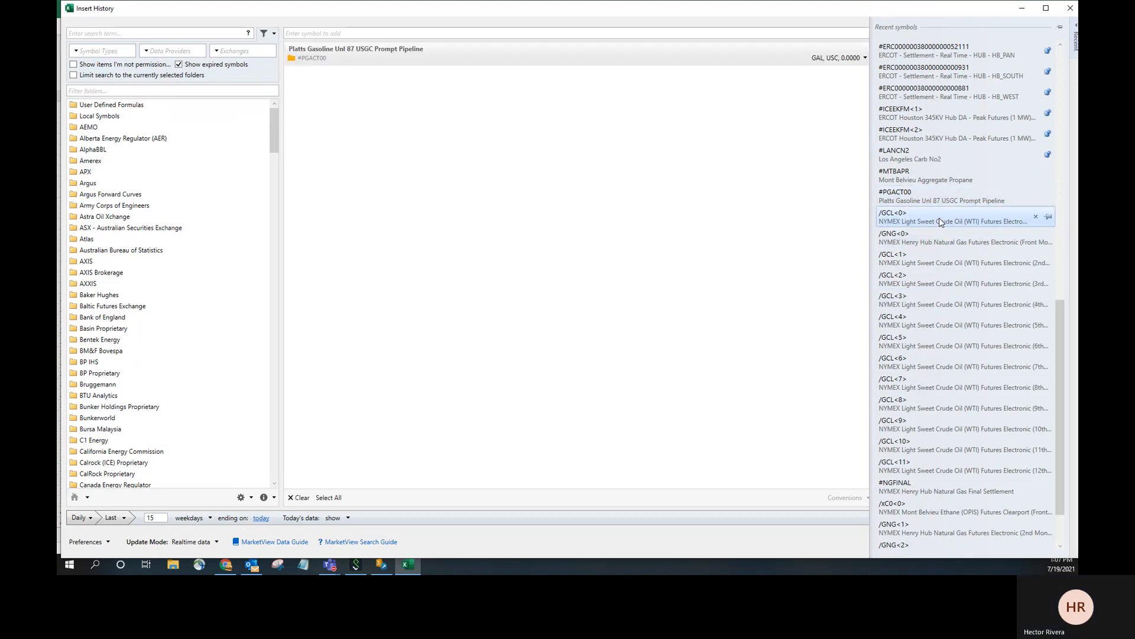
click(940, 222)
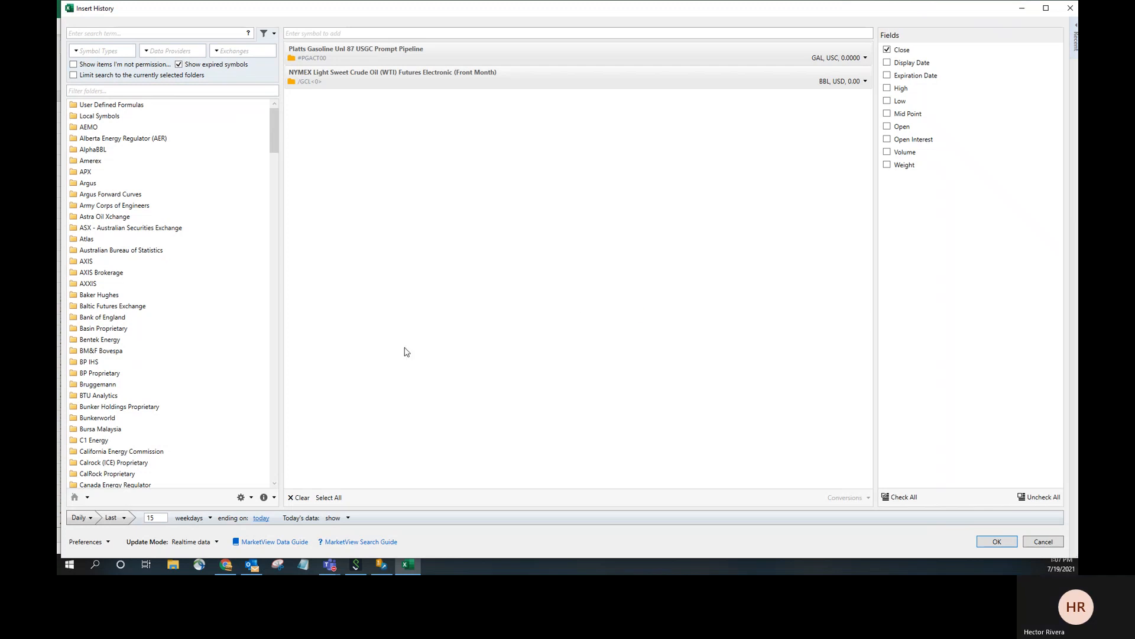
Set the daily history period to Dynamic Date Range with traded days
click(124, 518)
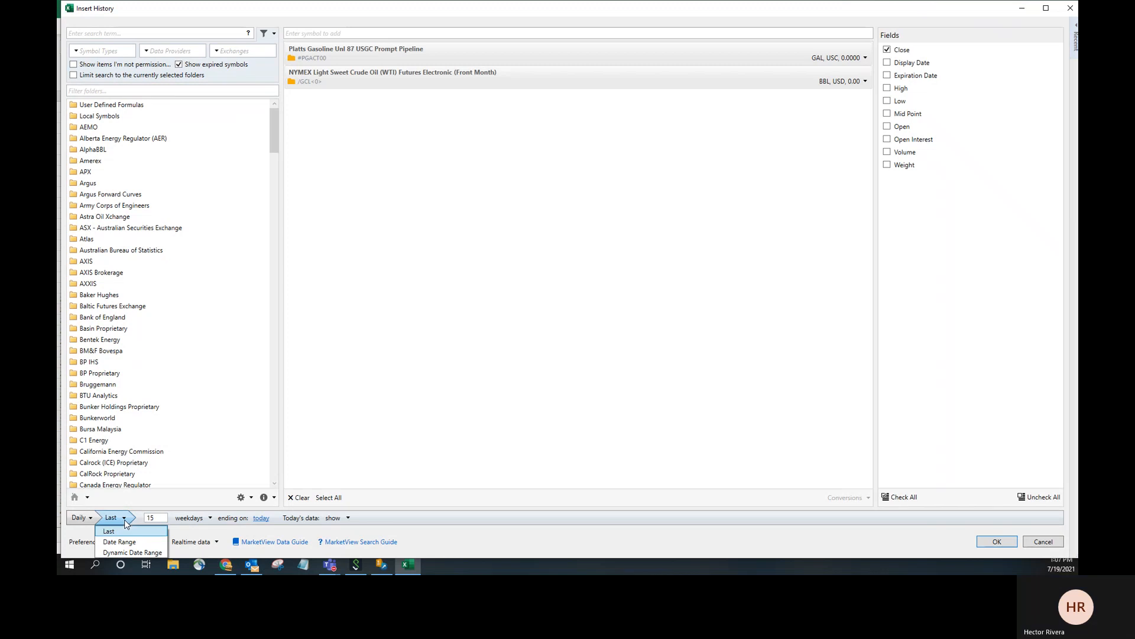
click(123, 553)
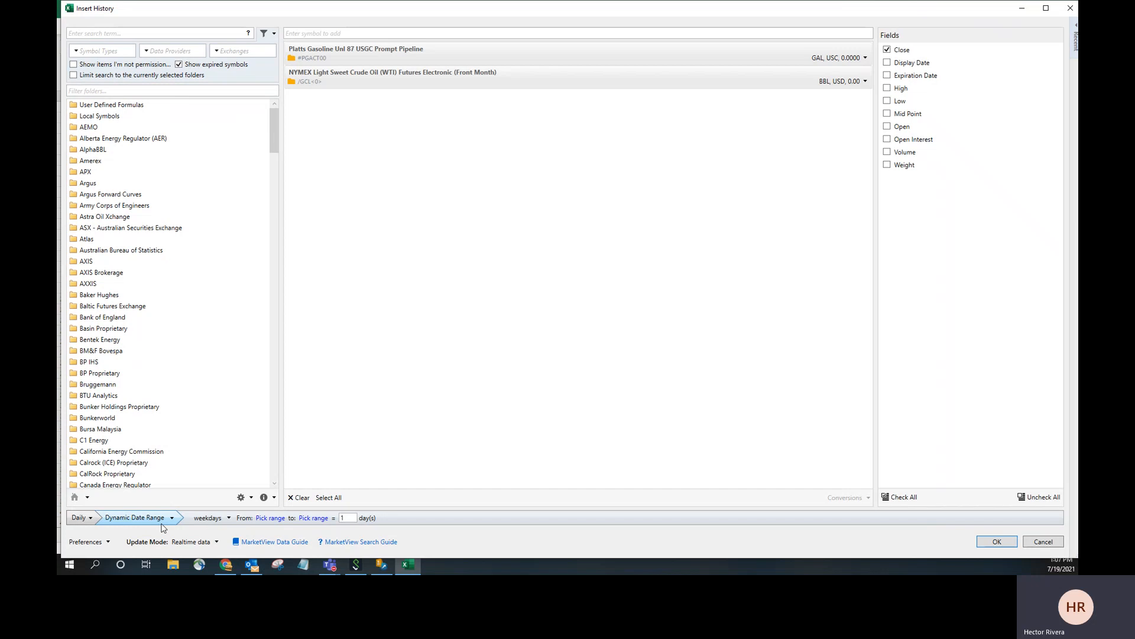
click(230, 519)
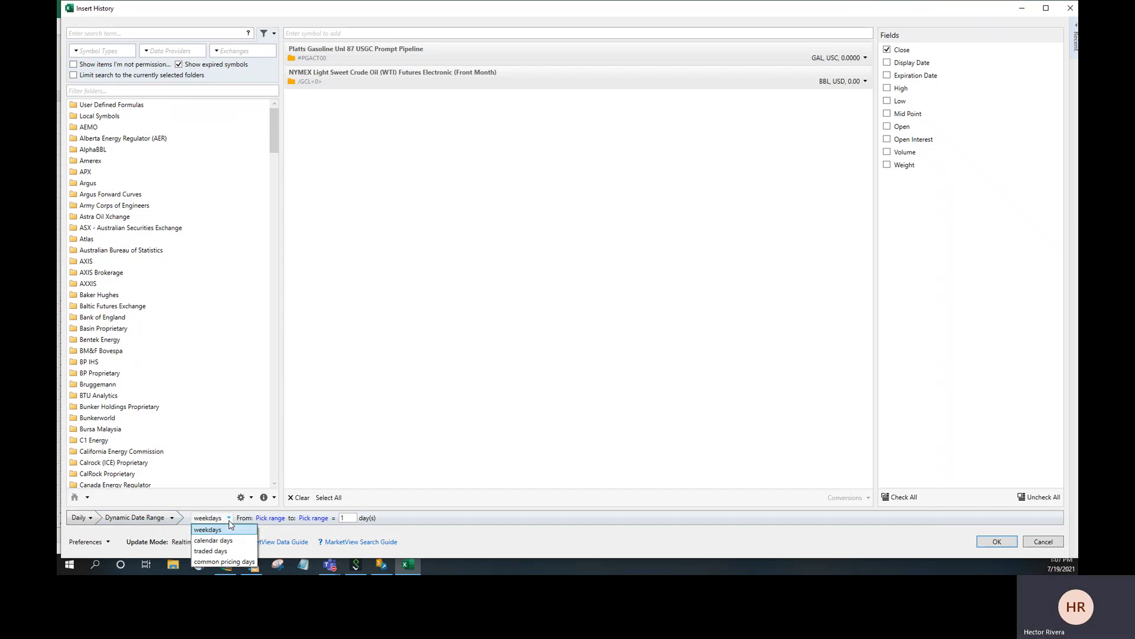
click(222, 552)
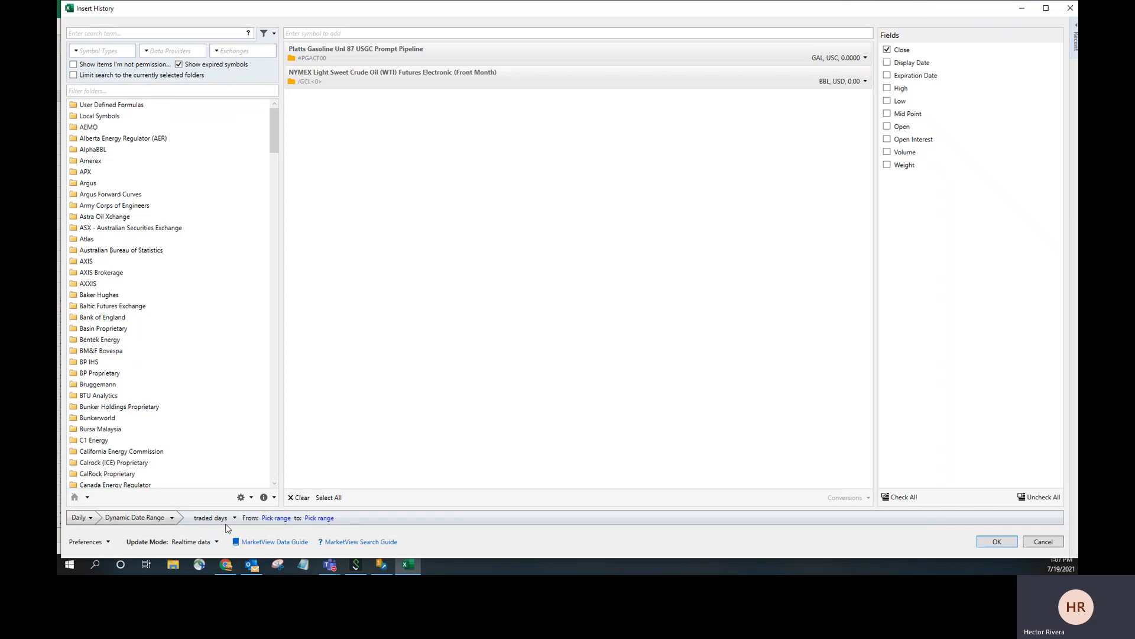
Take the history table's dynamic start date from cell A1 and its end date from cell A2
click(267, 519)
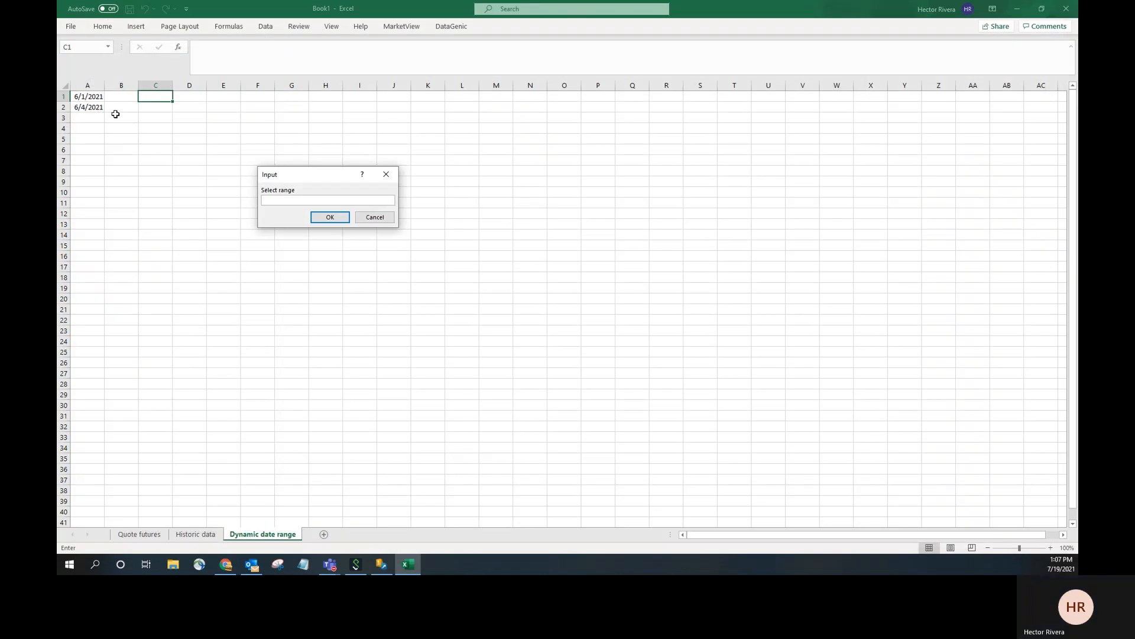
click(95, 97)
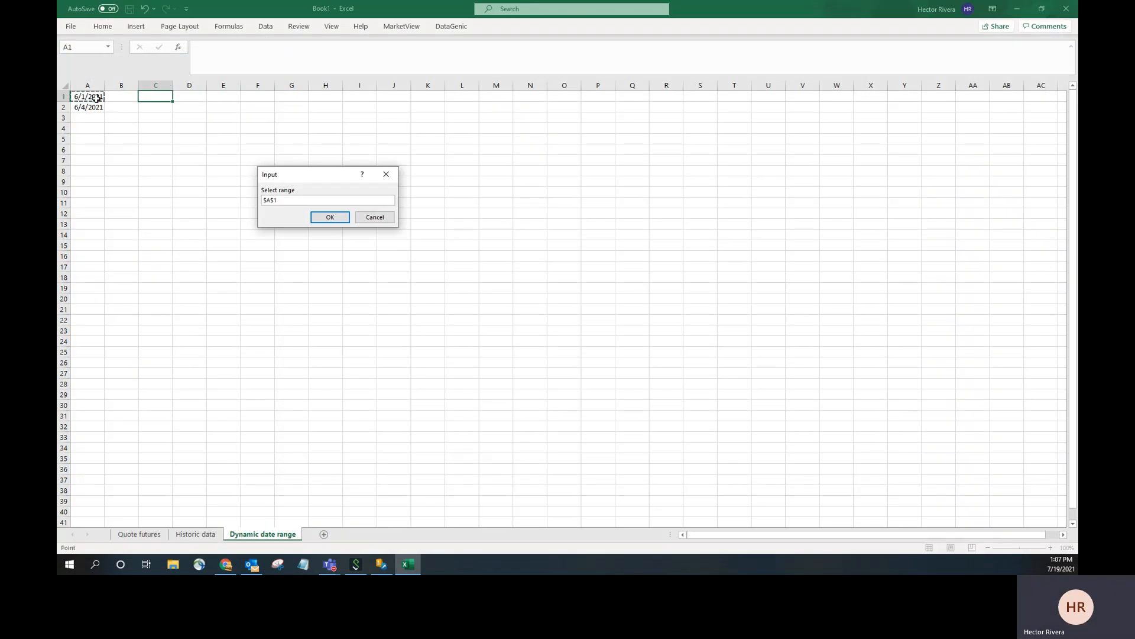
click(330, 218)
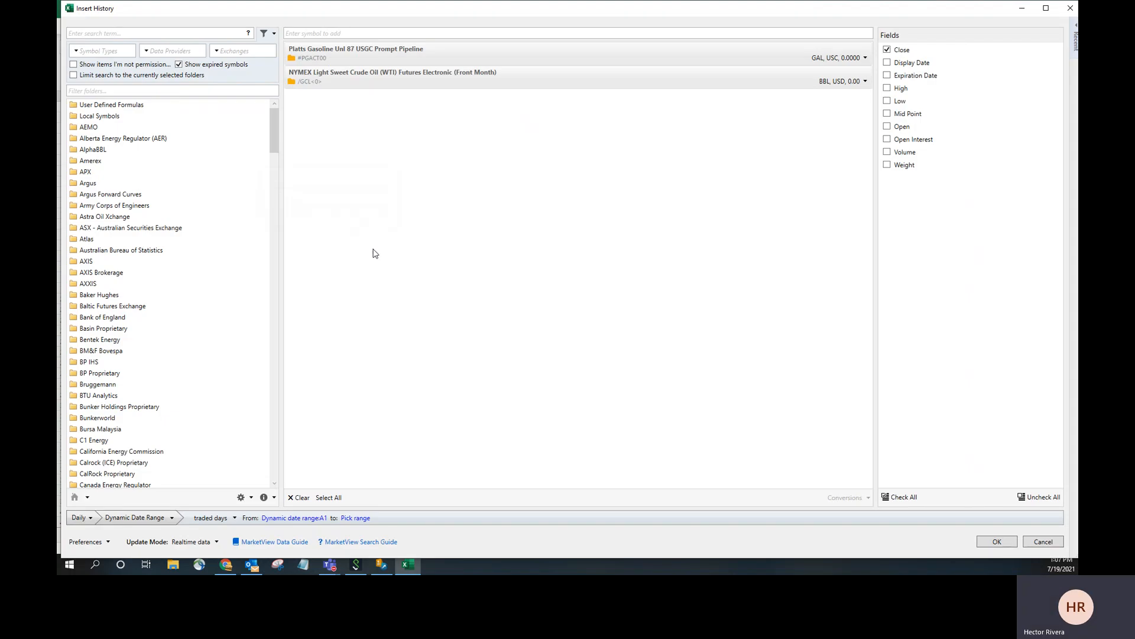
click(355, 518)
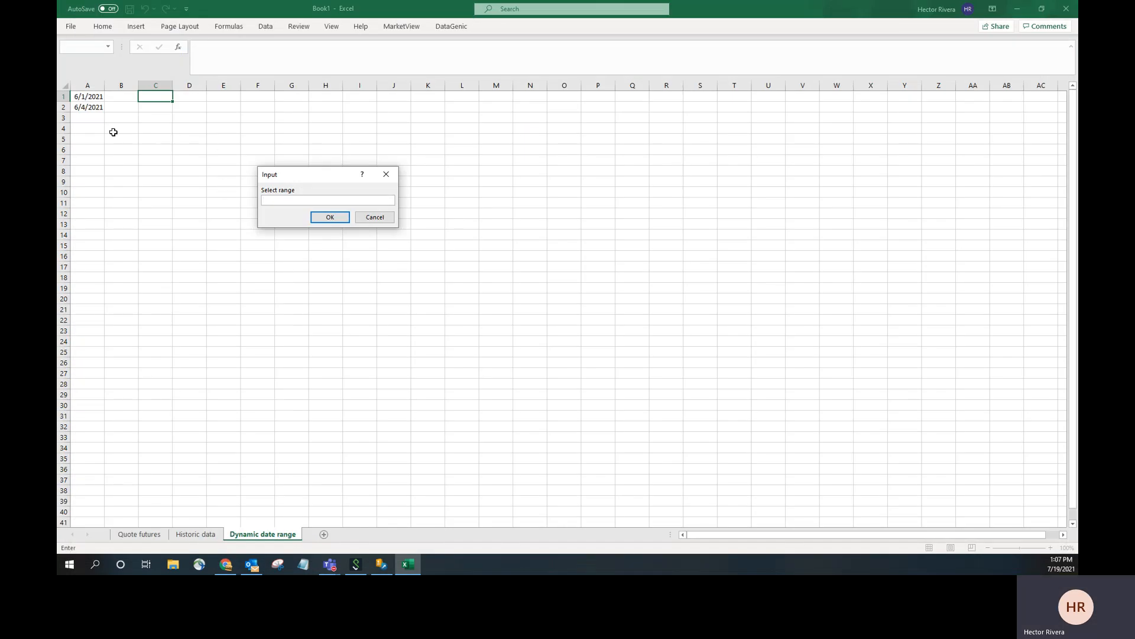
click(90, 109)
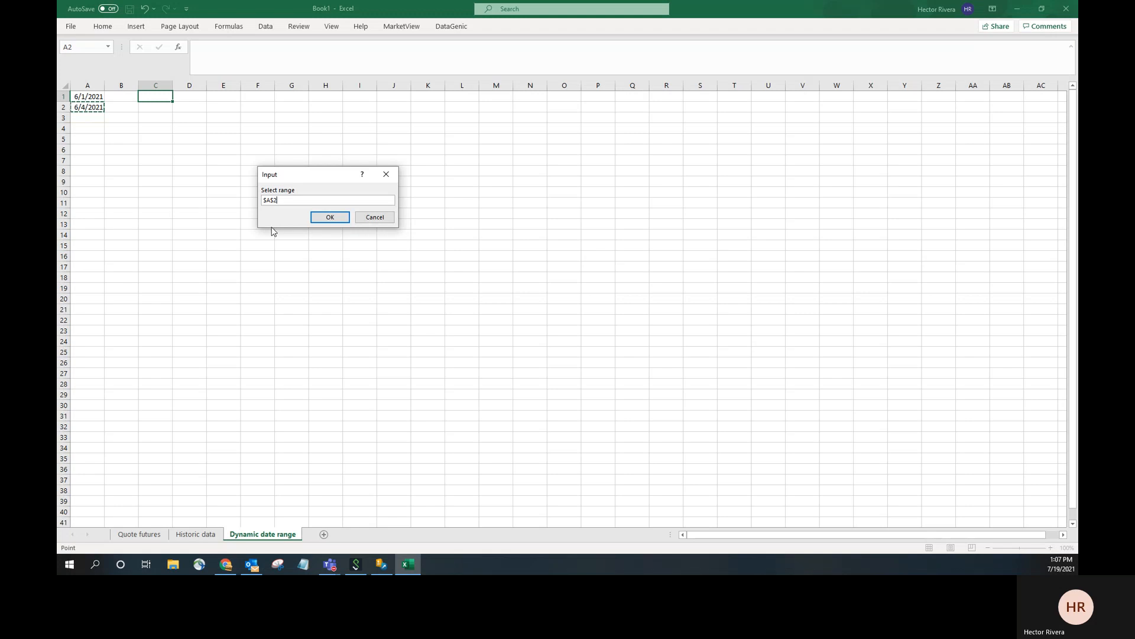
click(329, 218)
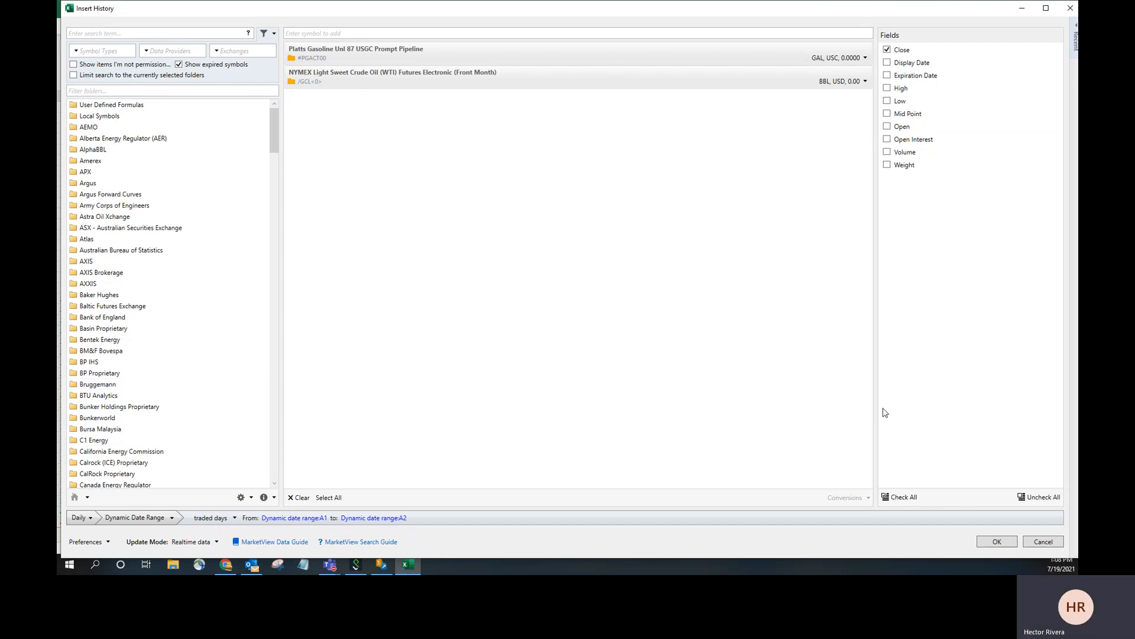
Insert the history table, then widen columns C to E and reduce the height of header row 1
click(996, 542)
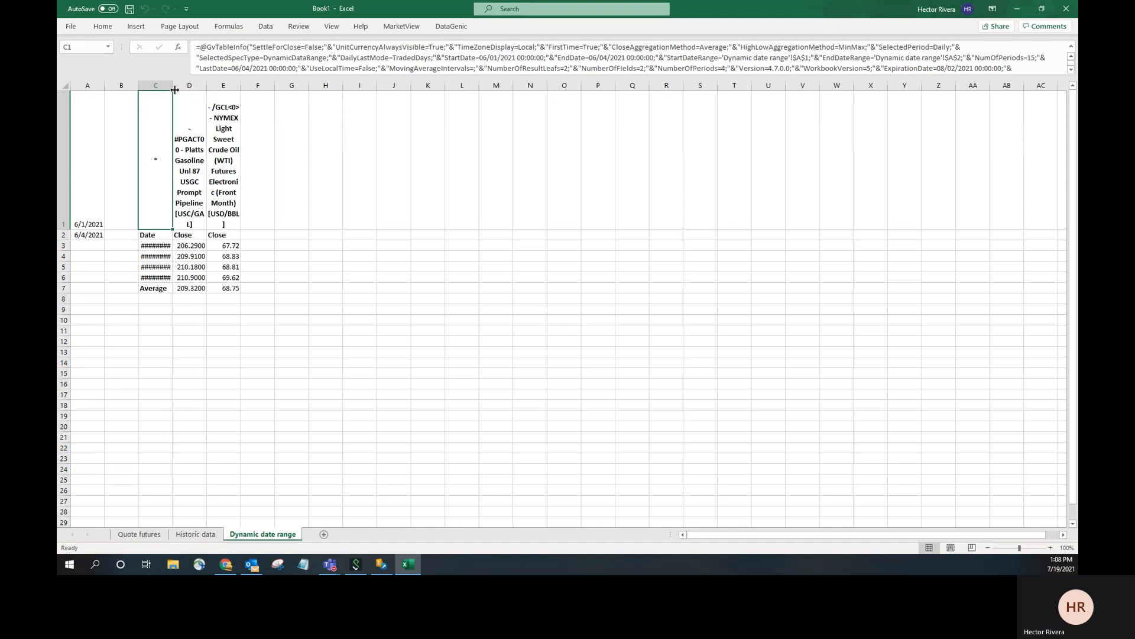
drag(175, 89, 299, 89)
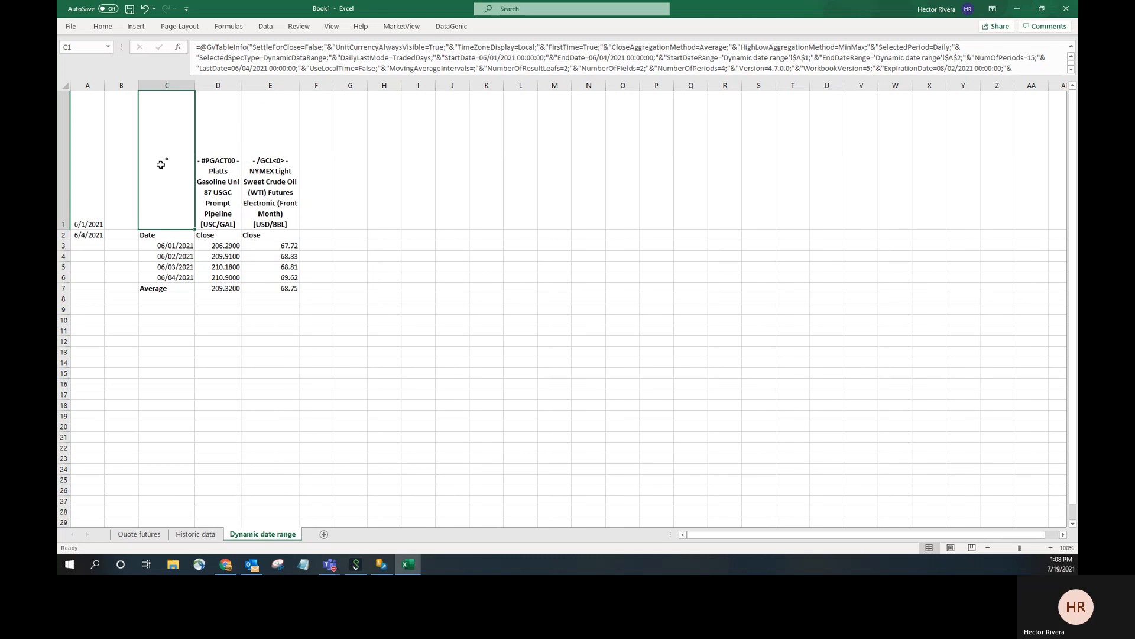
drag(70, 228, 69, 176)
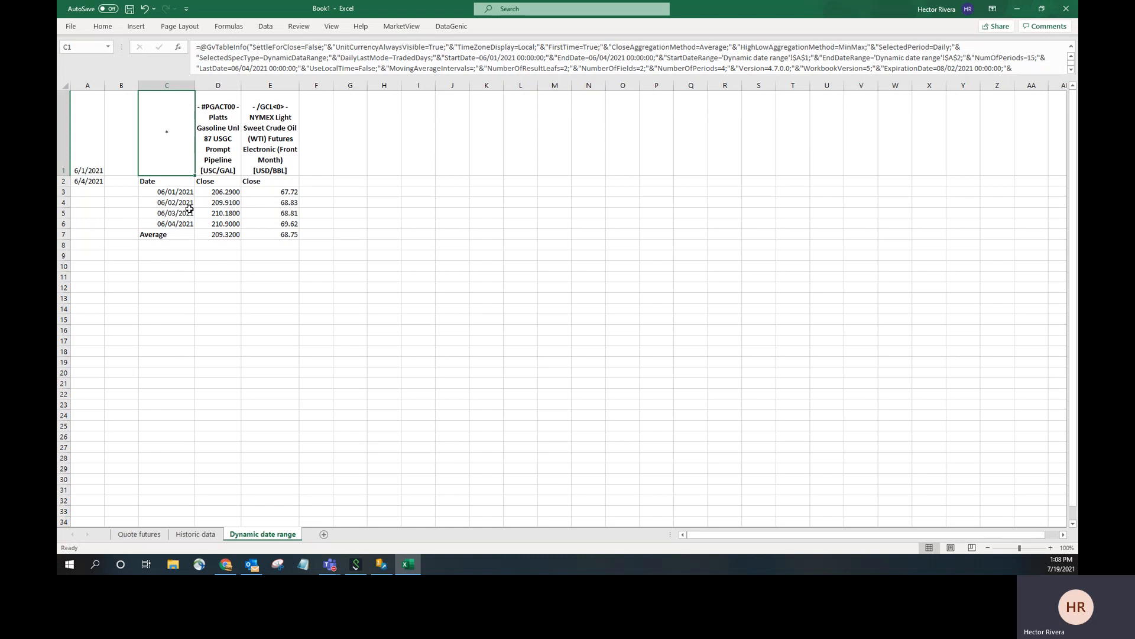
Change the end date in cell A2 to 6/11/2021 and inspect the refreshed history table
click(91, 182)
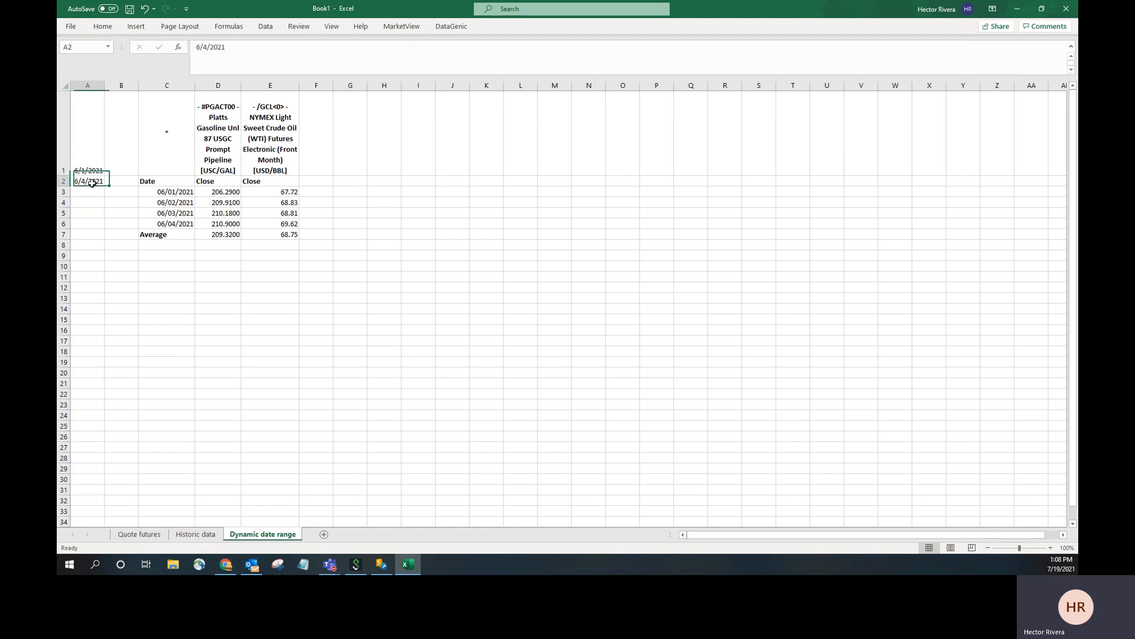
click(208, 47)
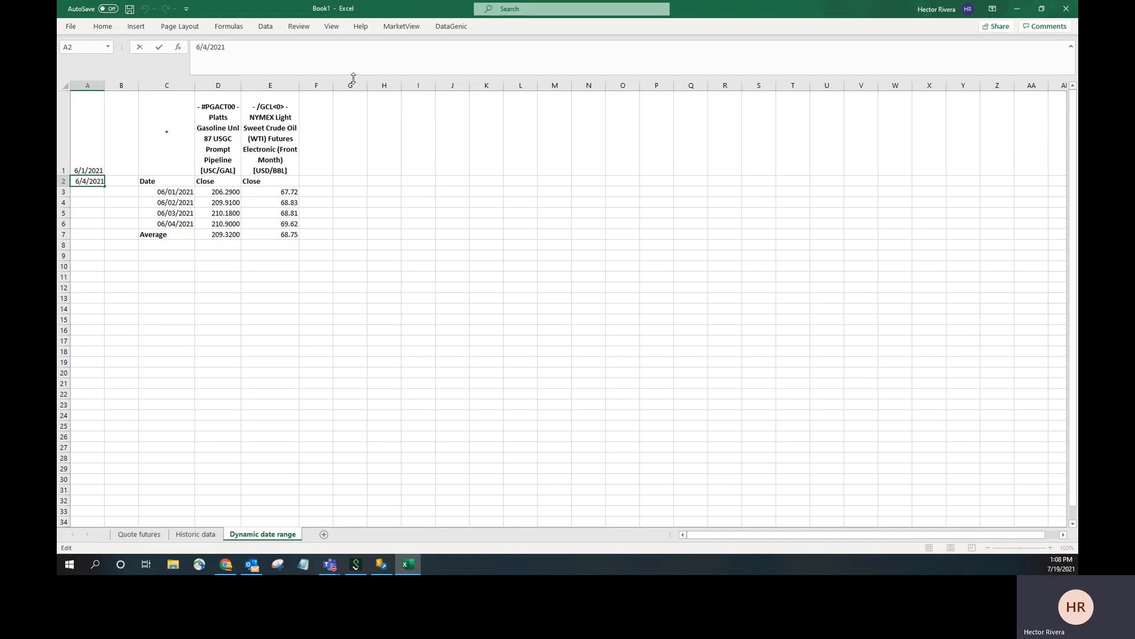
key(BackSpace)
text(11)
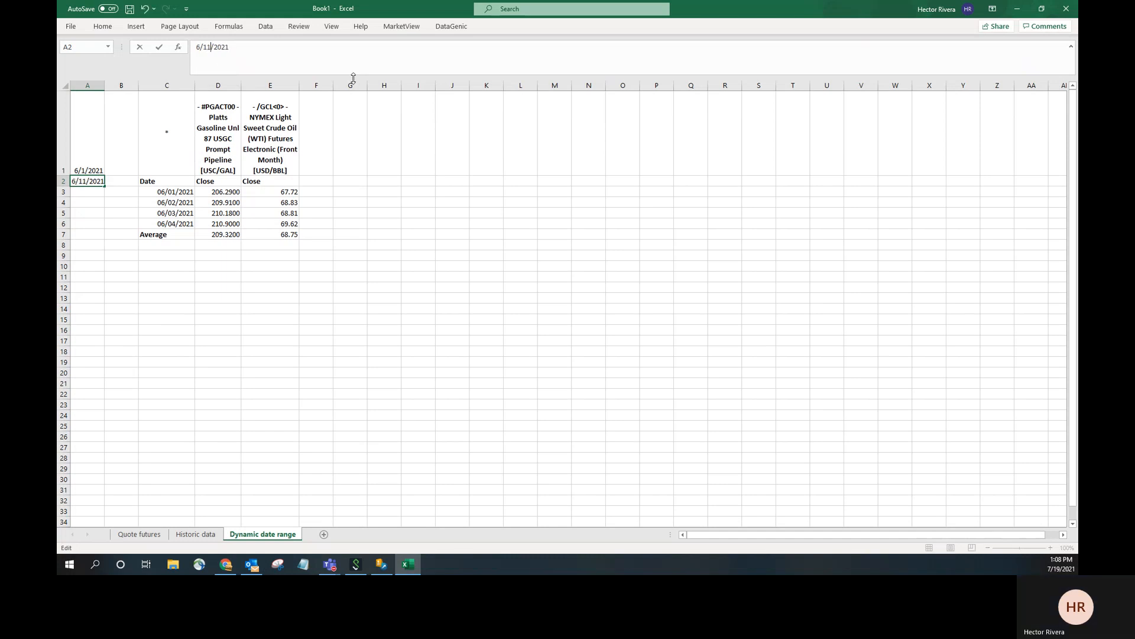
key(Return)
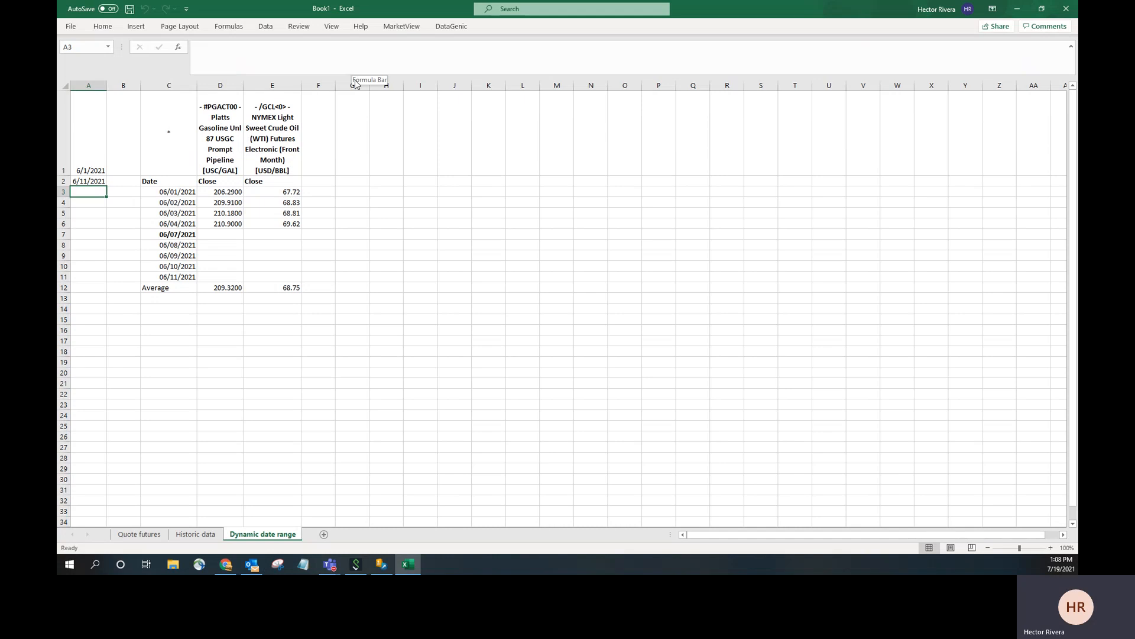
click(273, 205)
click(239, 203)
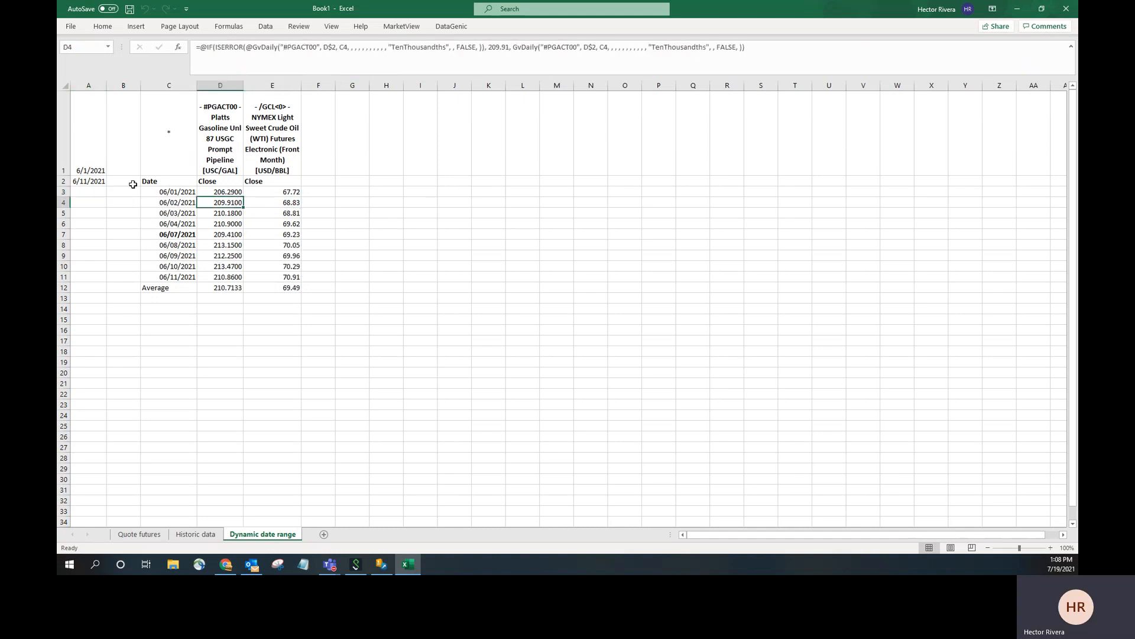
Set the end date in cell A2 to 6/30/2021 and check the average cells of both symbols
click(86, 181)
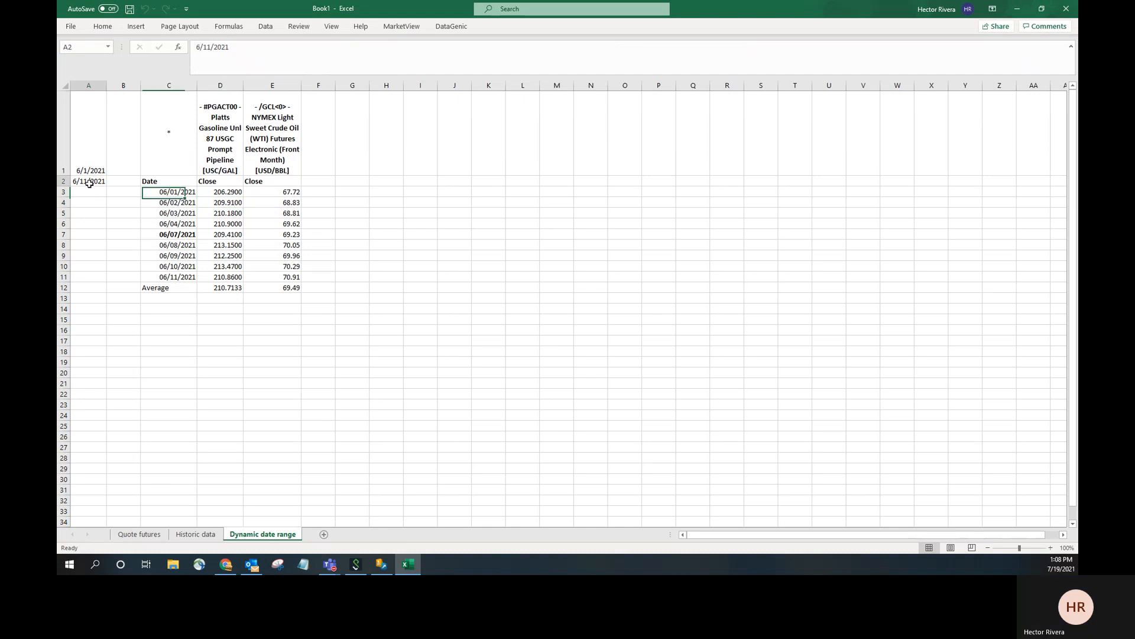
click(325, 55)
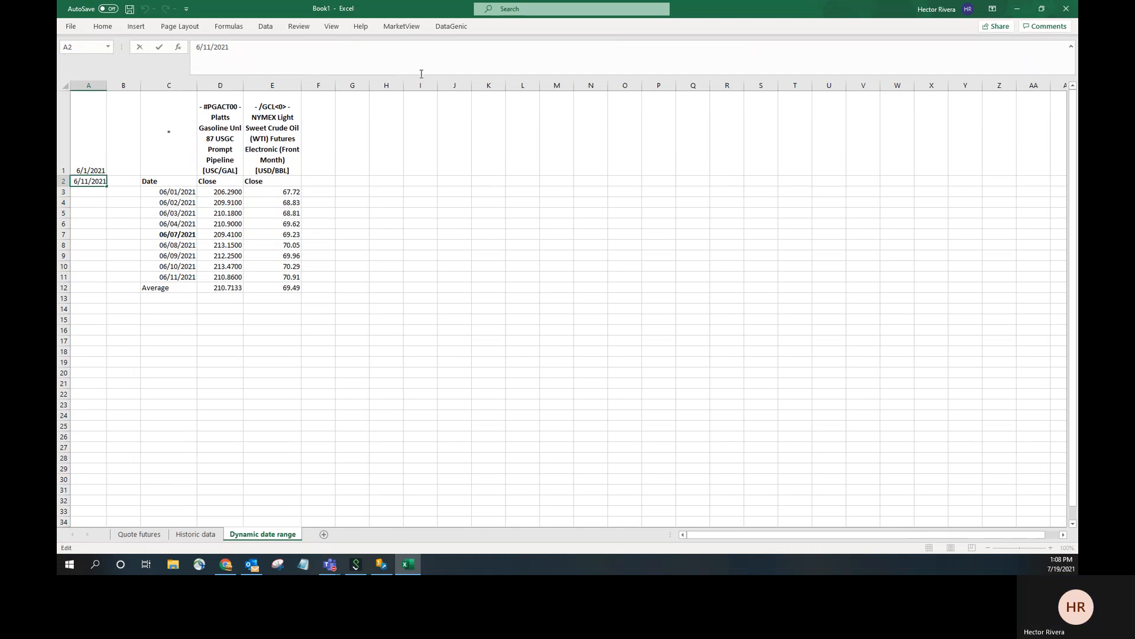
key(Left)
key(Left)
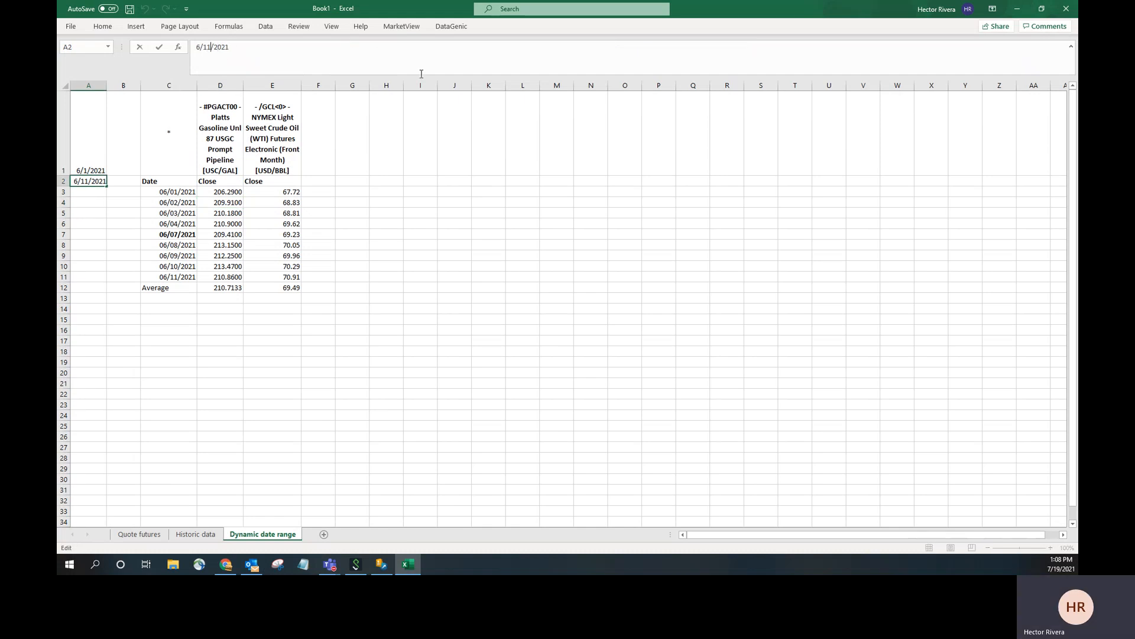
key(Delete)
key(BackSpace)
text(30)
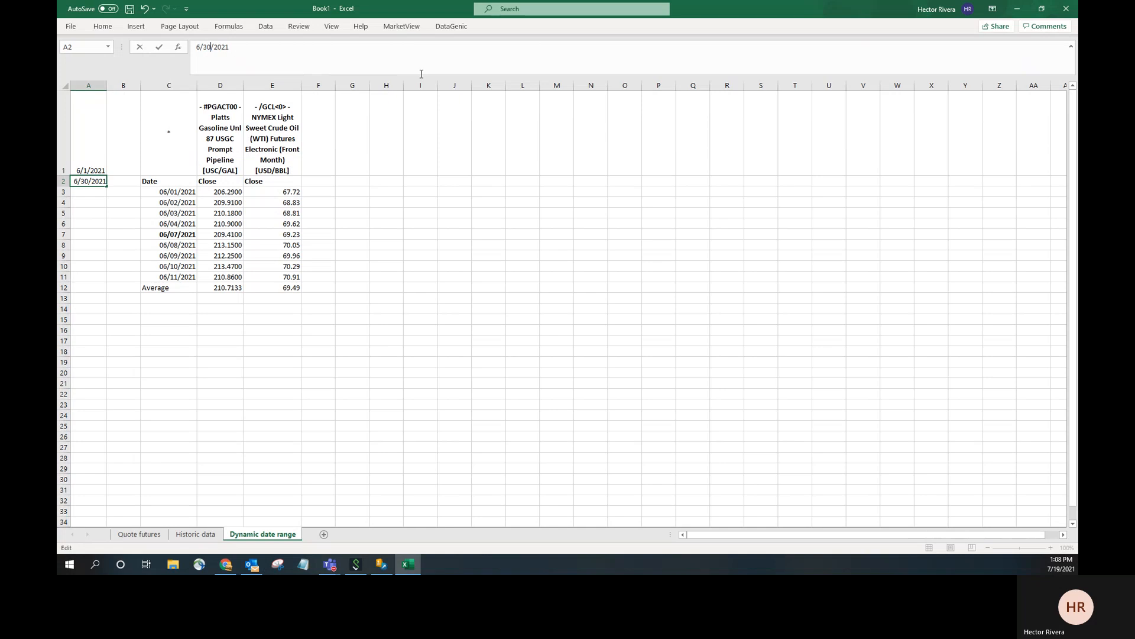
key(Return)
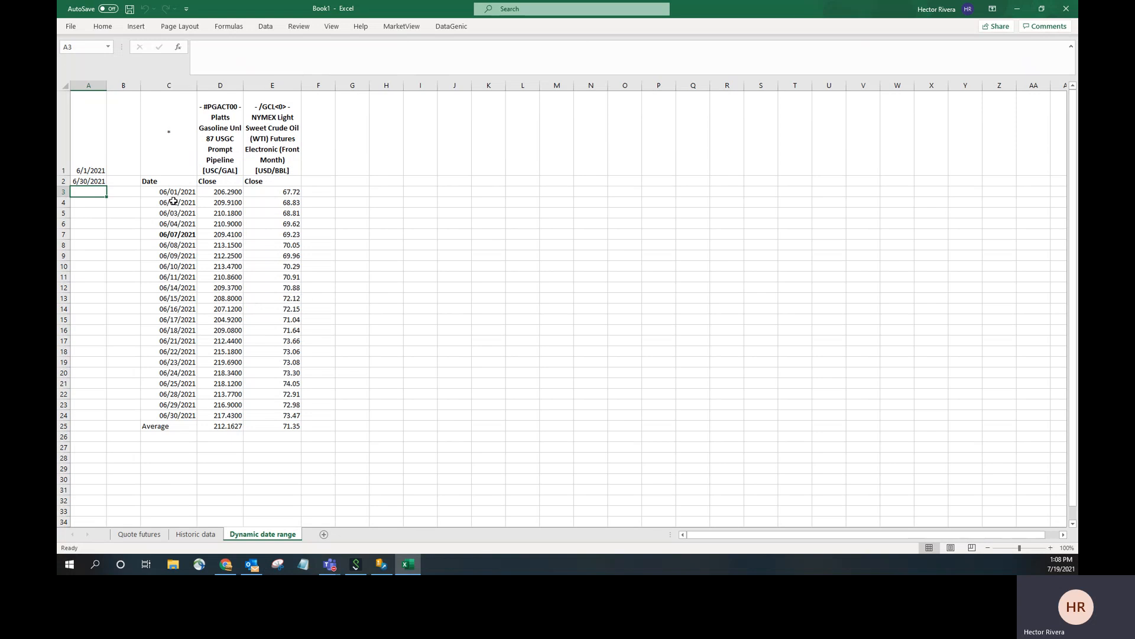
click(232, 429)
click(269, 427)
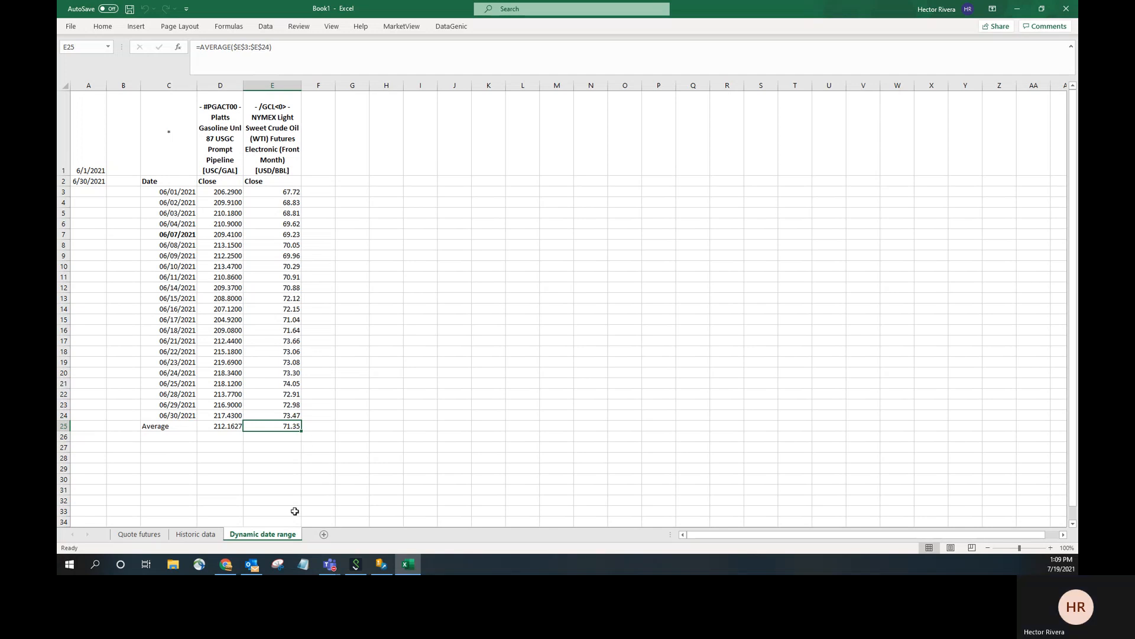
Add a new worksheet after Dynamic date range and rename it Chart
click(324, 534)
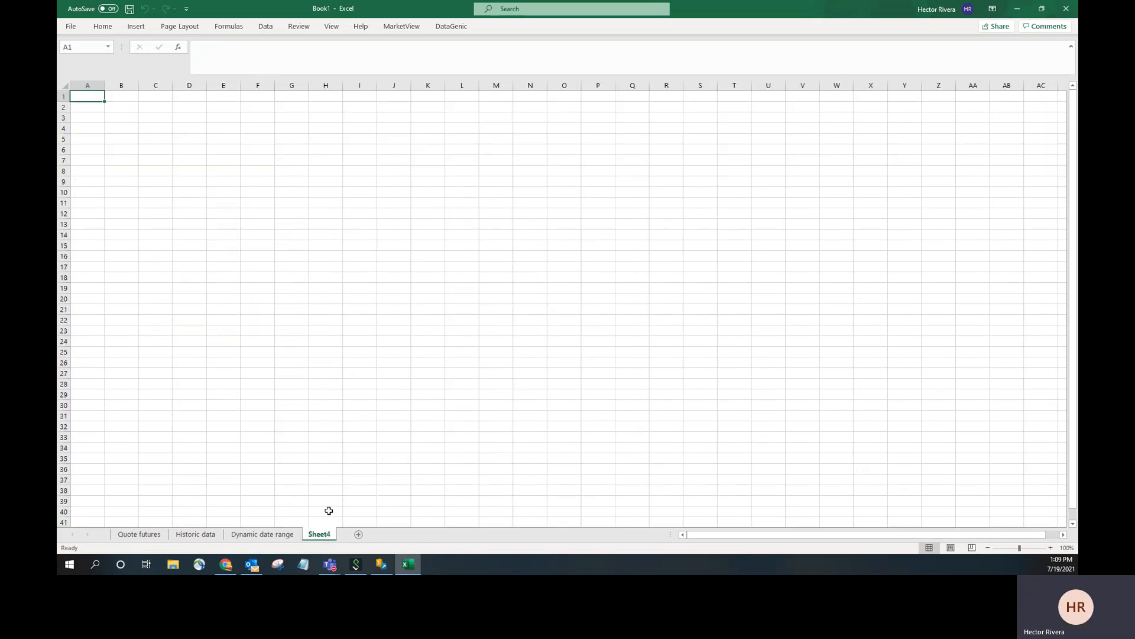
click(402, 27)
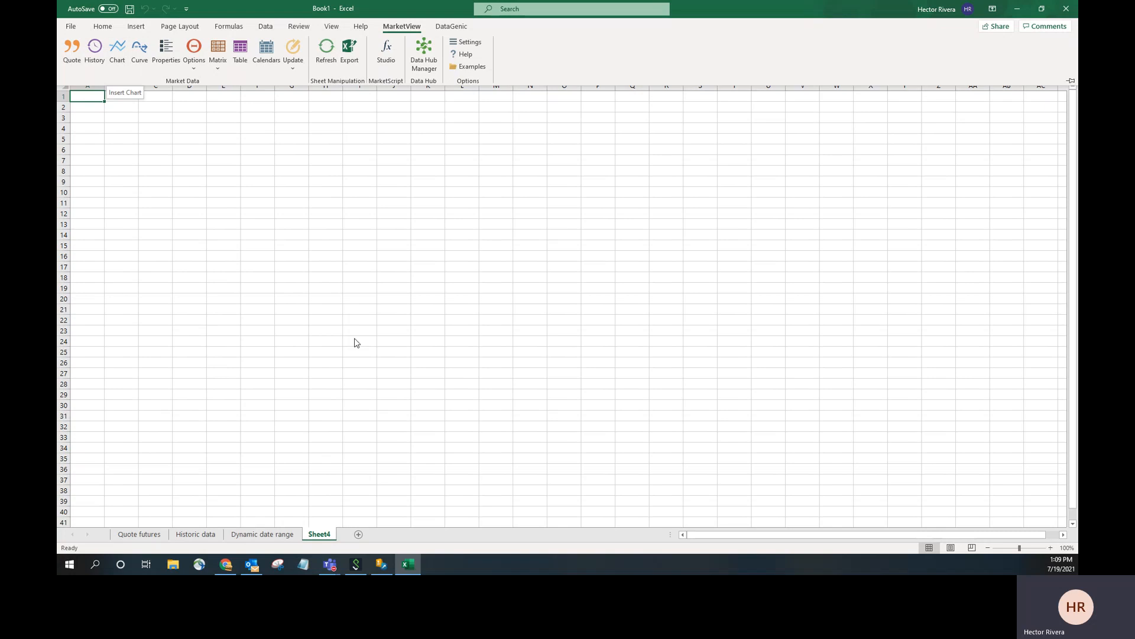
right_click(328, 536)
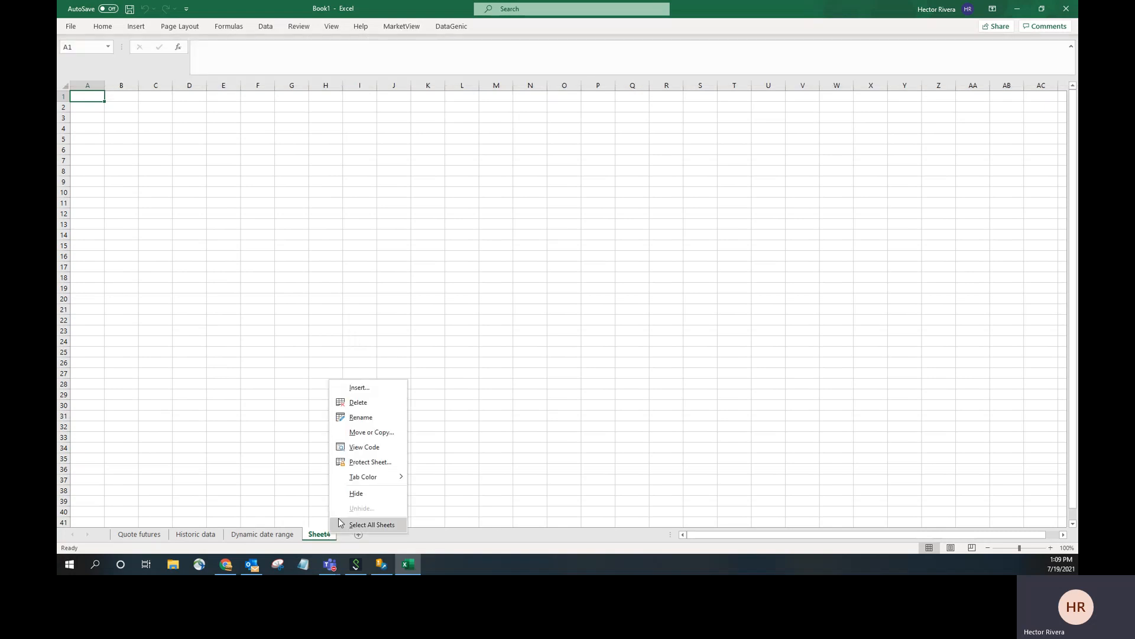
click(363, 421)
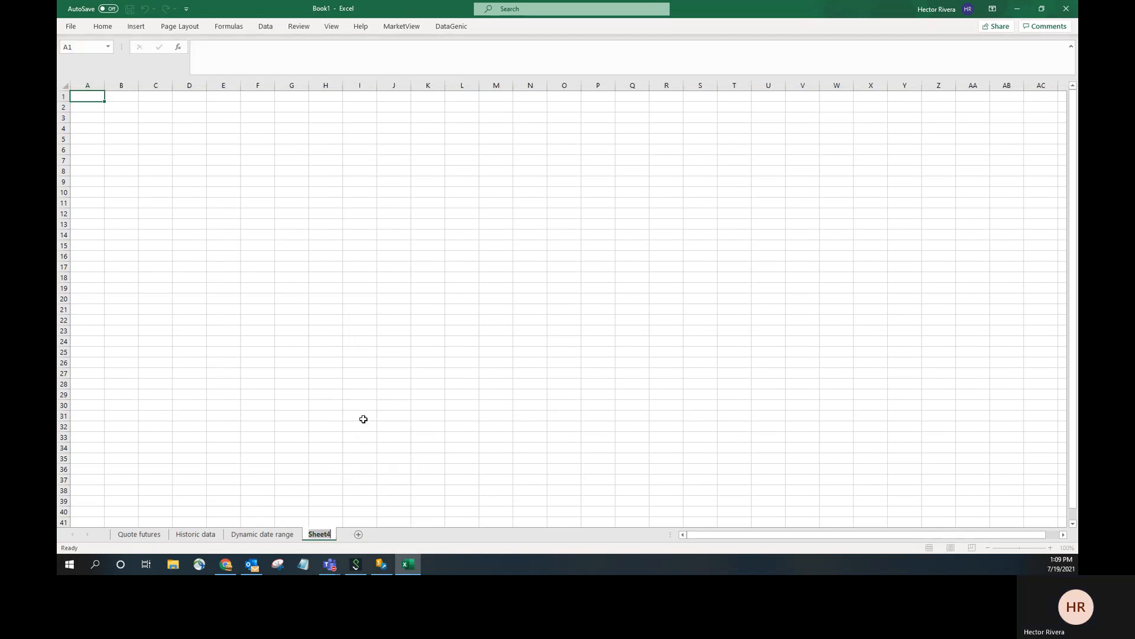
text(Chart)
key(Return)
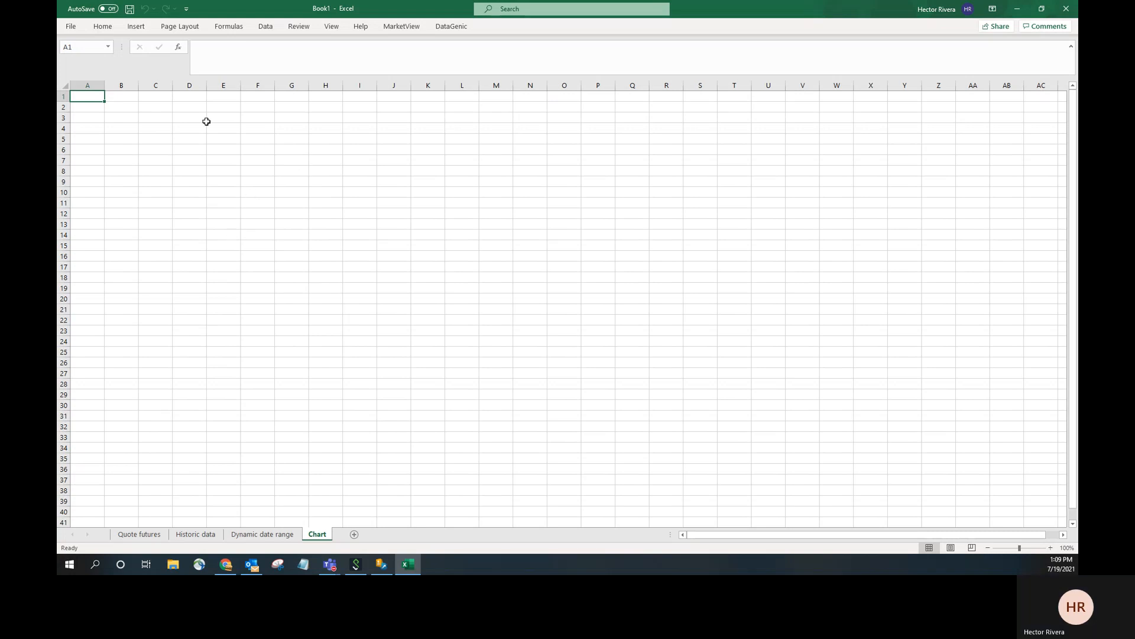
Start a new MarketView chart and open the Benchmarks folder of NYMEX - New York Mercantile Exchange
click(398, 28)
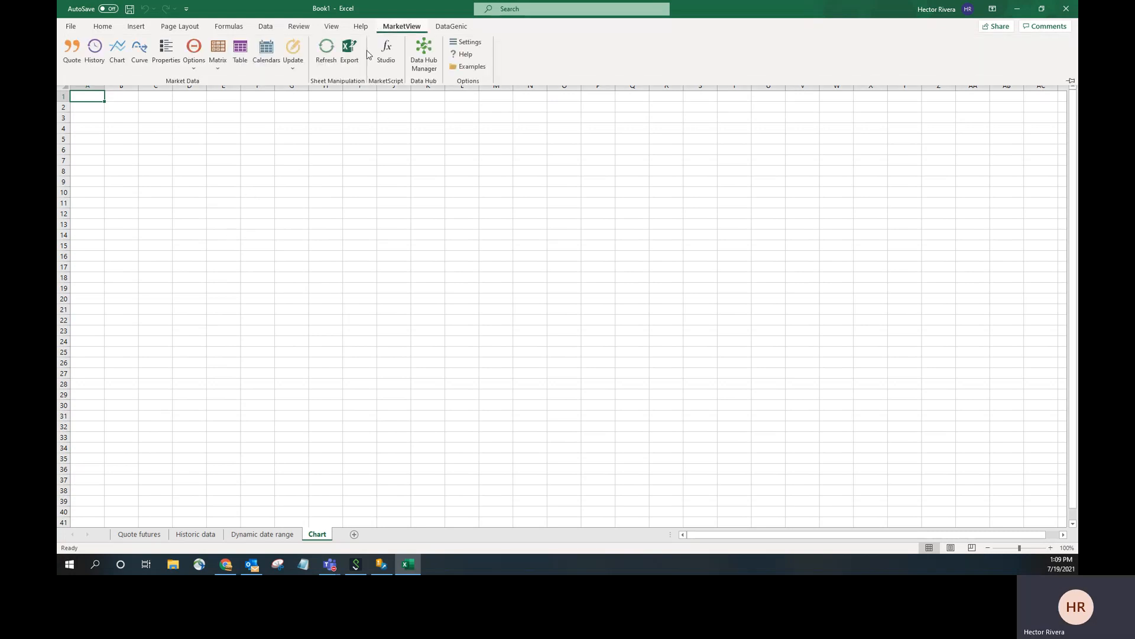
click(119, 63)
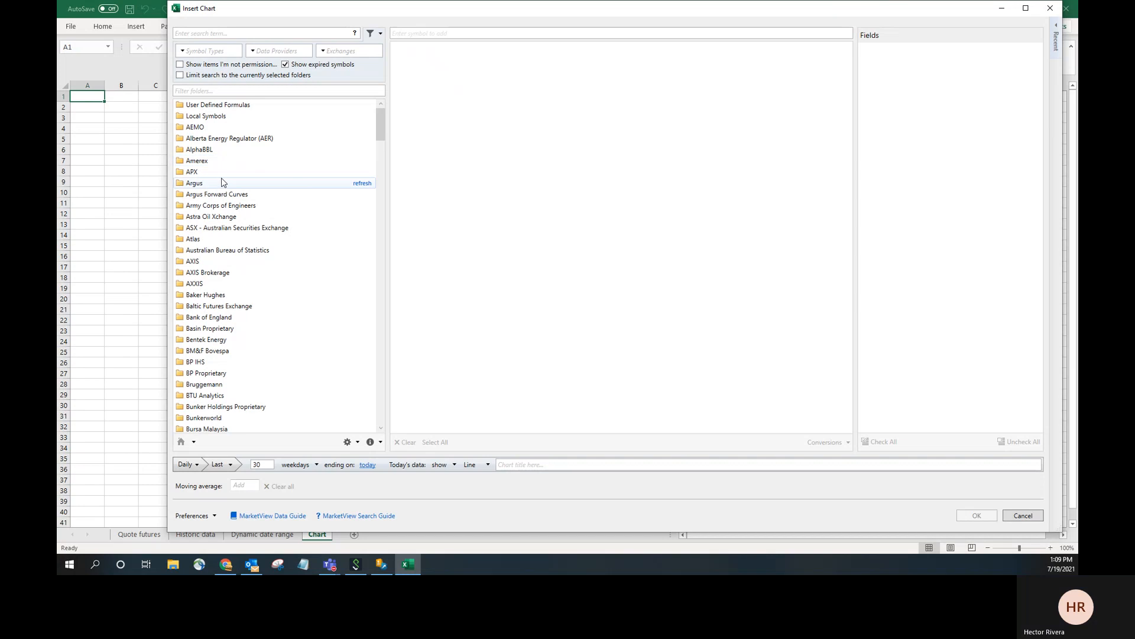
scroll(266, 256, down, 5)
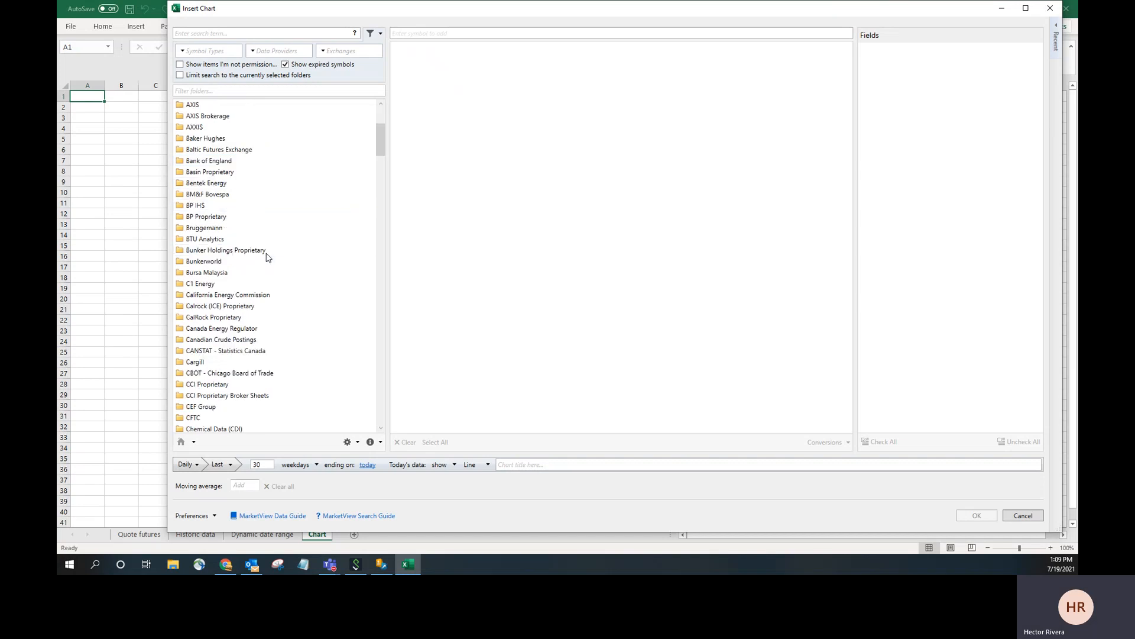
scroll(270, 253, down, 10)
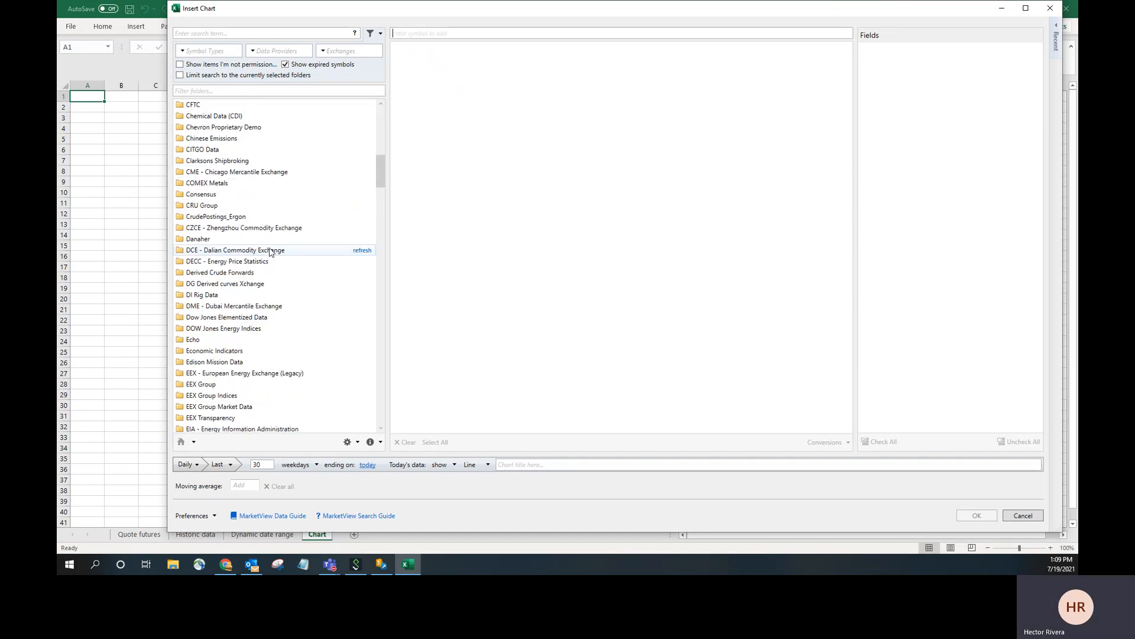
scroll(269, 252, down, 18)
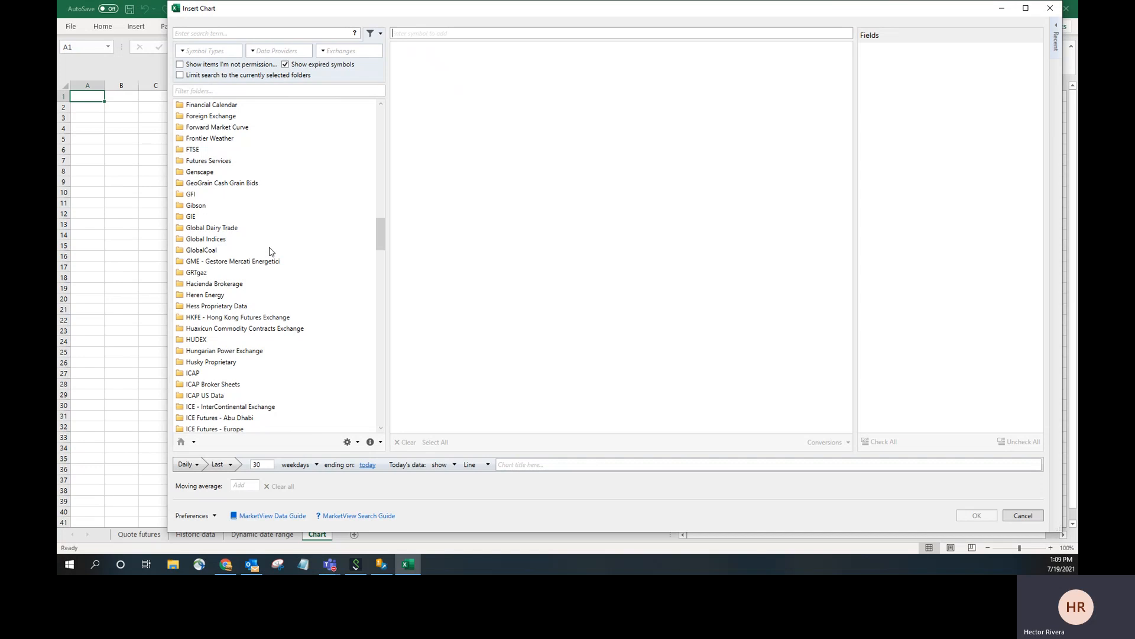
scroll(270, 252, down, 16)
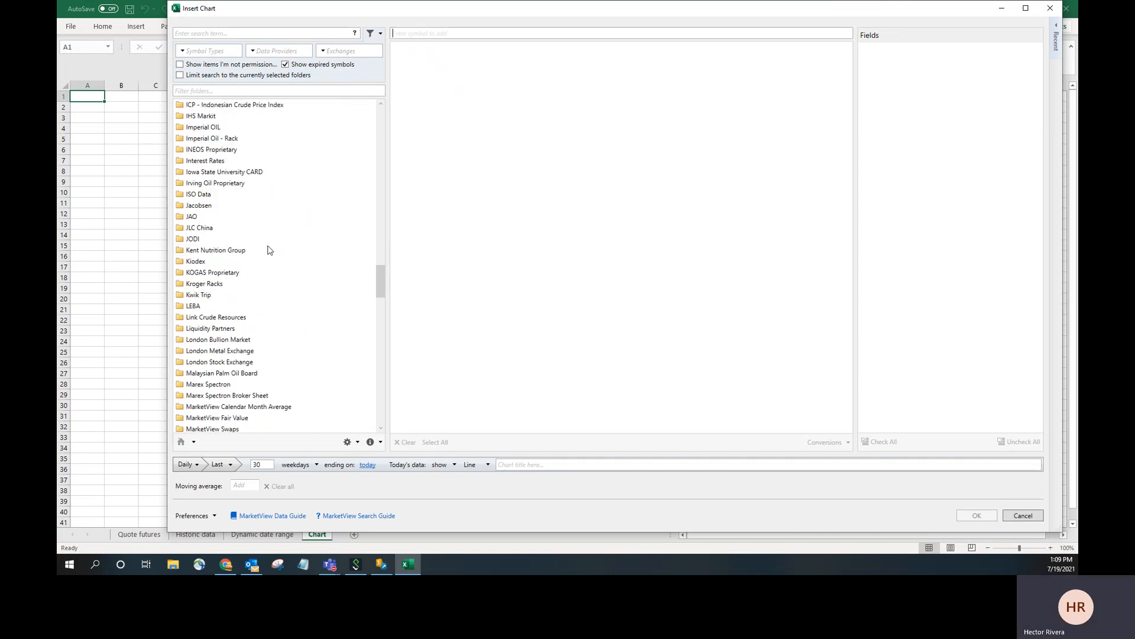
scroll(268, 249, down, 18)
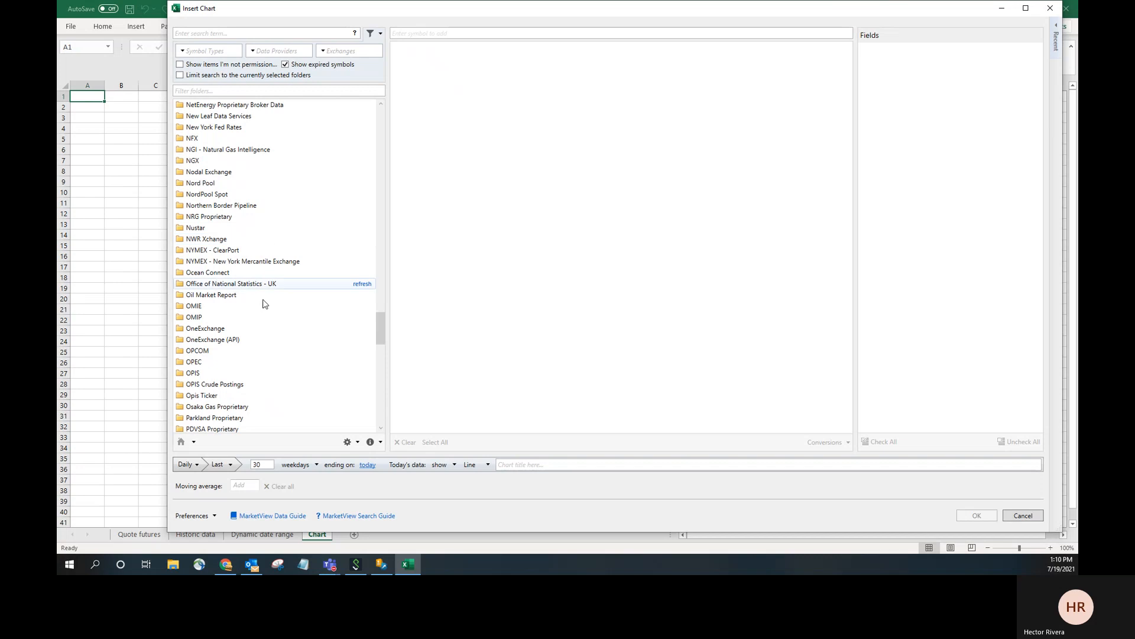
click(234, 264)
click(226, 273)
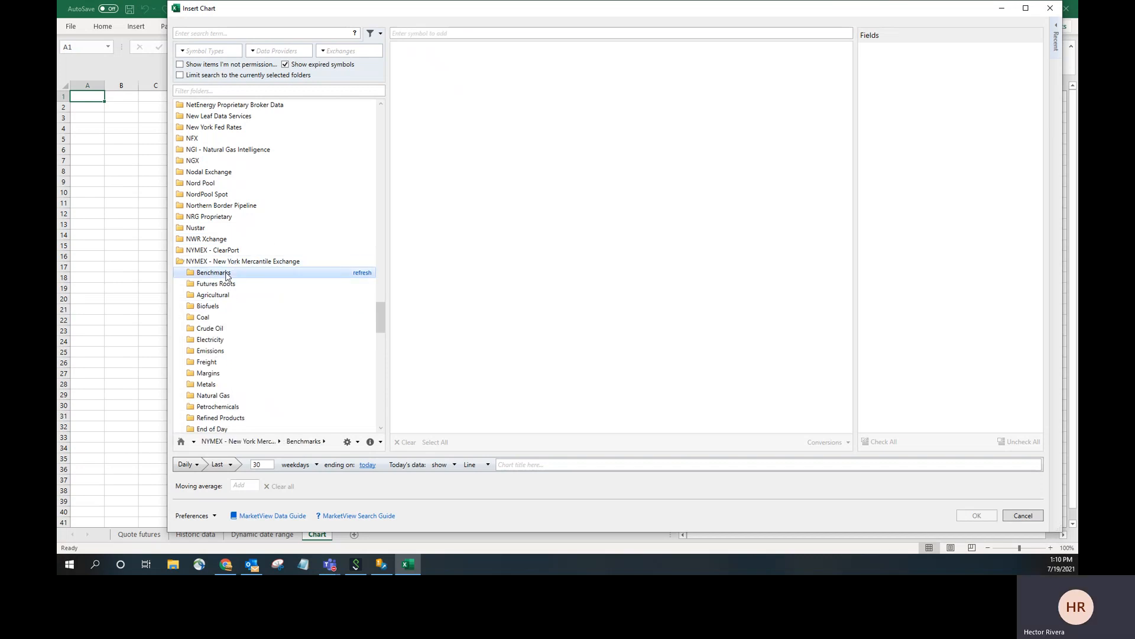
Add the Light Sweet Crude Oil (WTI) Futures Pit (Front Month) symbol from the Light Sweet Crude Oil continuous Pit folder to the chart
click(242, 306)
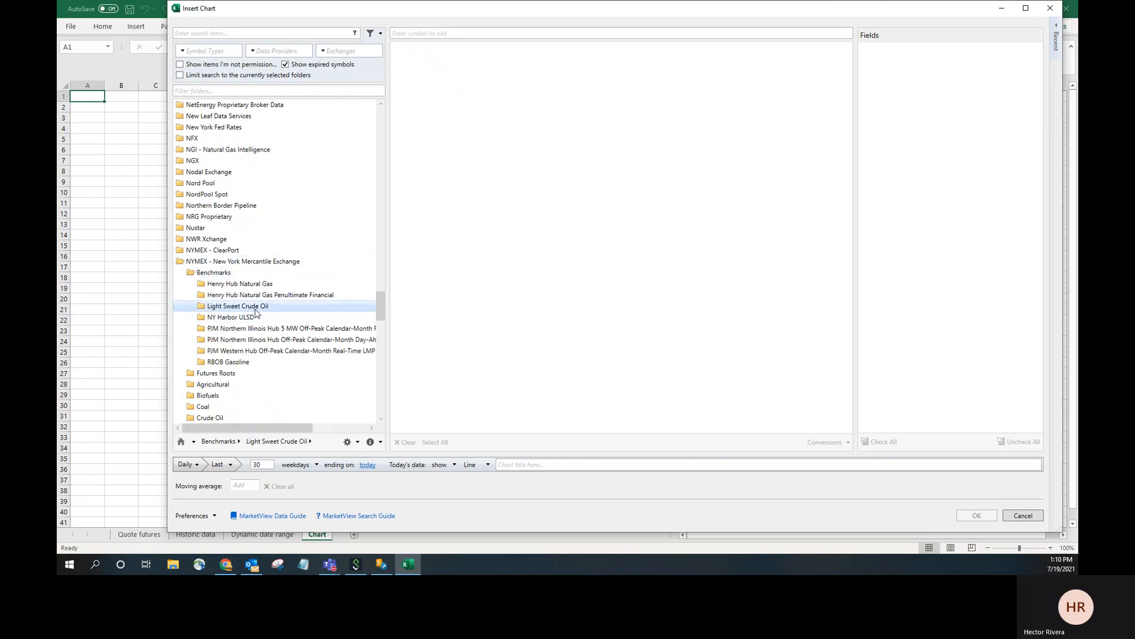
click(248, 330)
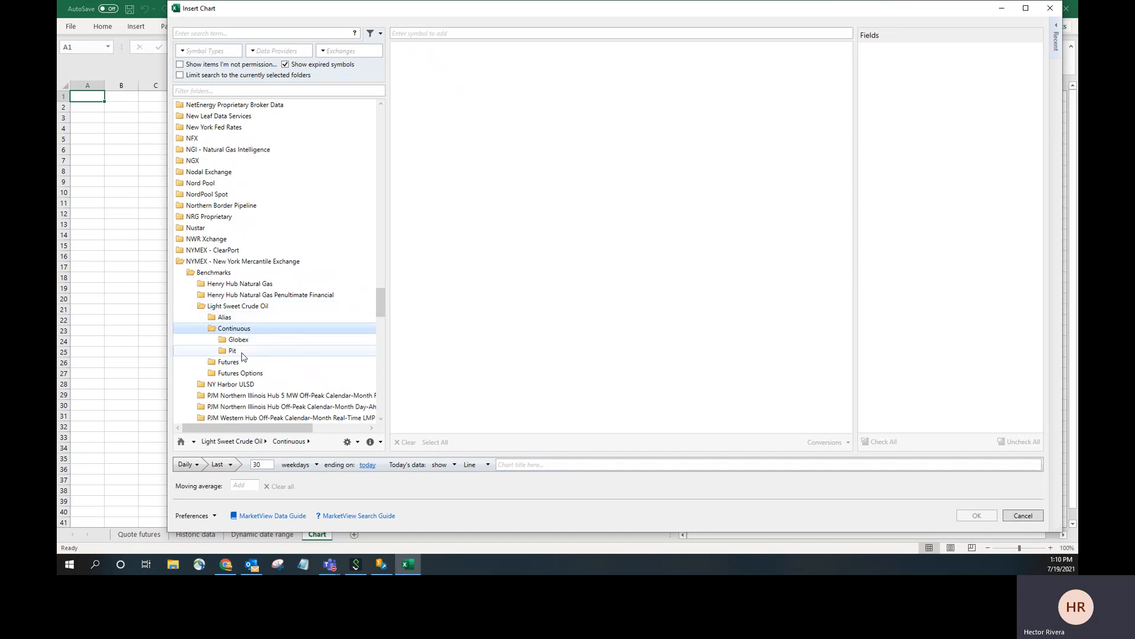
click(324, 351)
scroll(349, 346, down, 5)
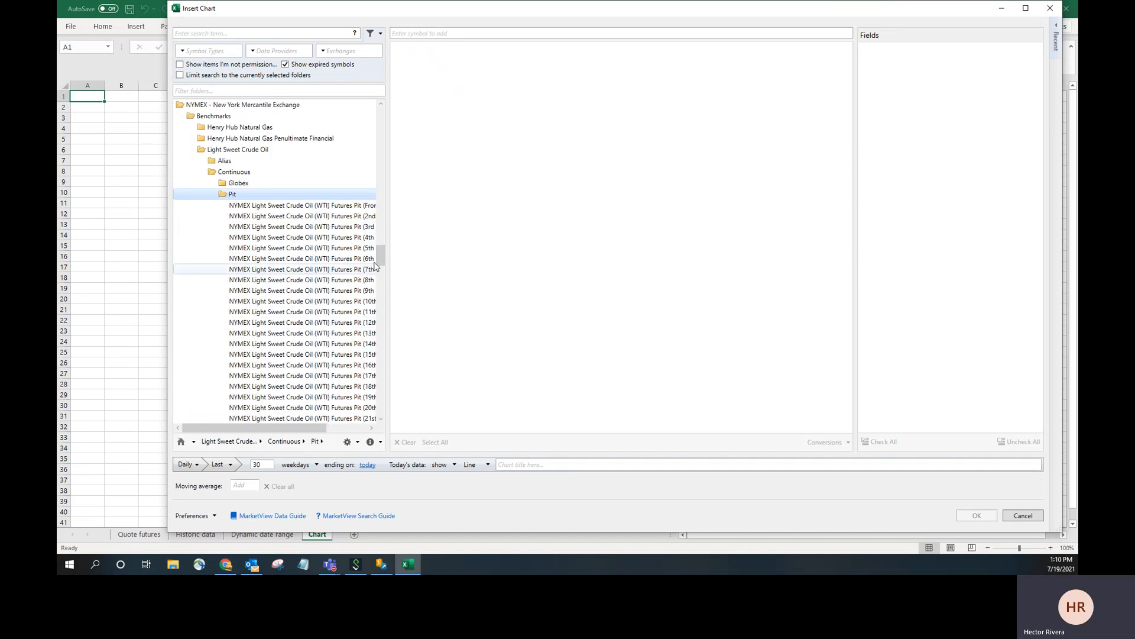
drag(387, 257, 606, 246)
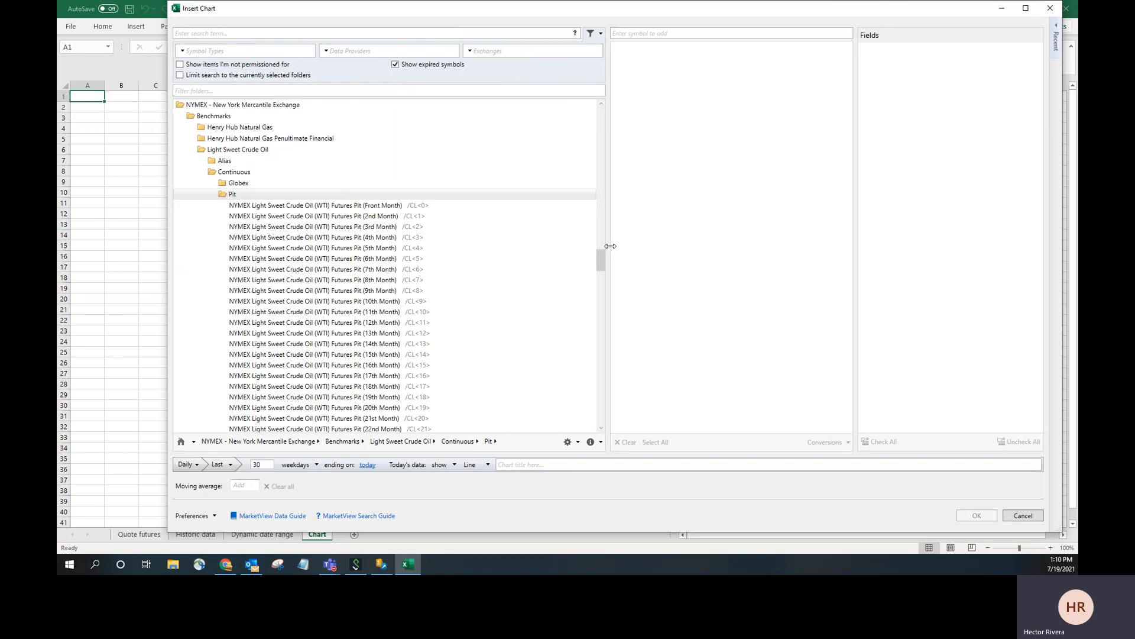
double_click(405, 207)
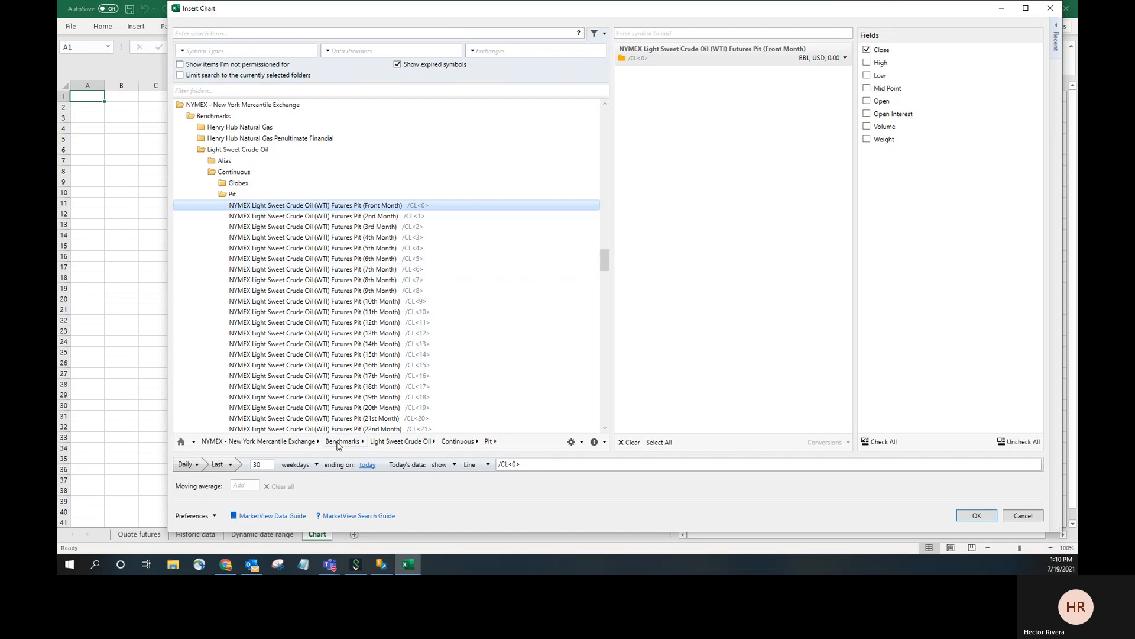
Set the chart's date range to the last 200 traded days and insert the chart
click(266, 466)
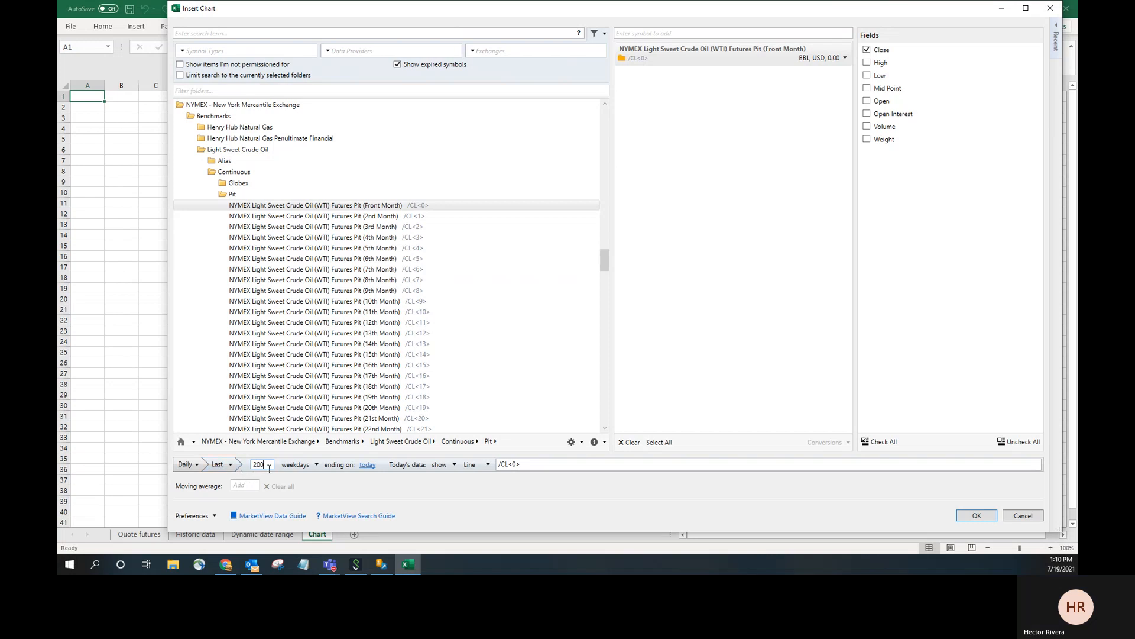
click(317, 467)
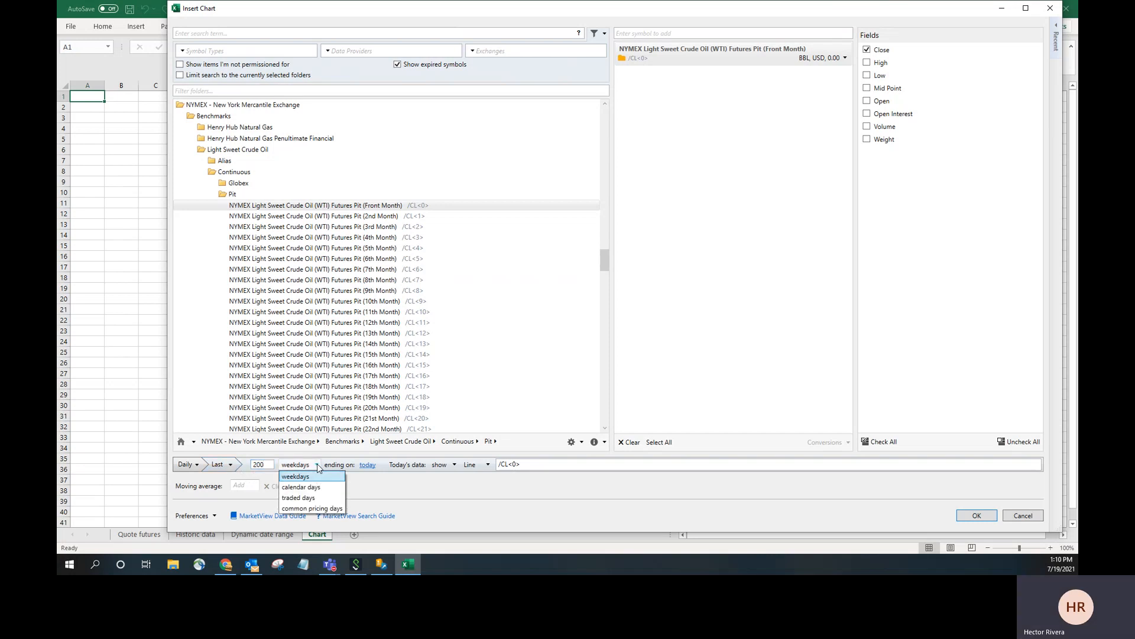
click(308, 498)
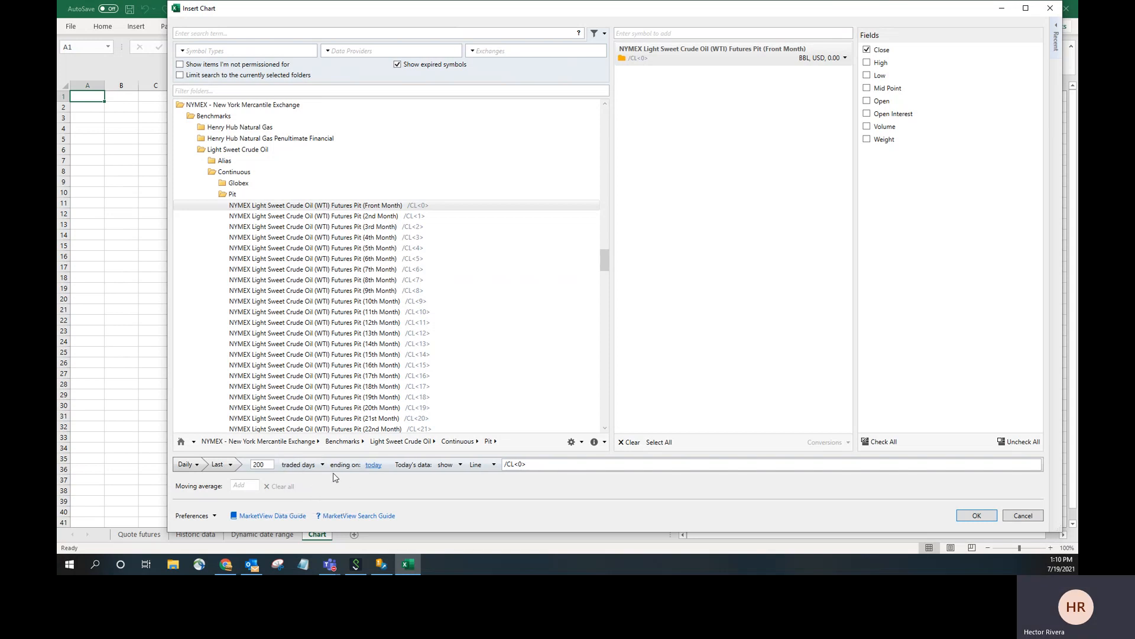
click(993, 520)
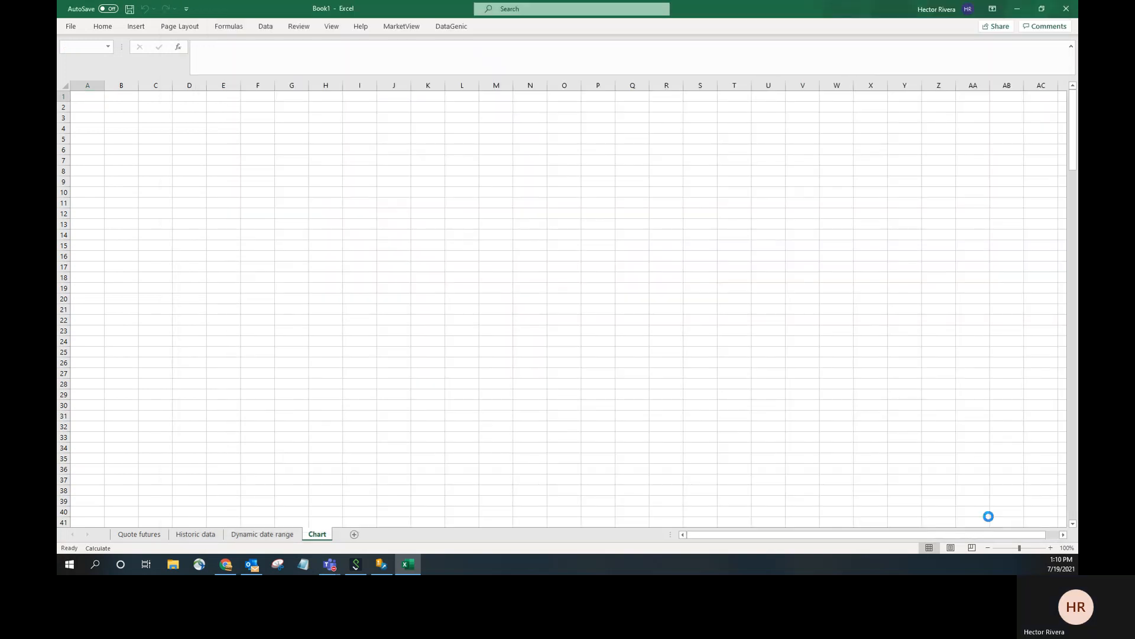
Widen columns A and B so the dates and heading fit, and look through the daily close prices below the chart
click(210, 372)
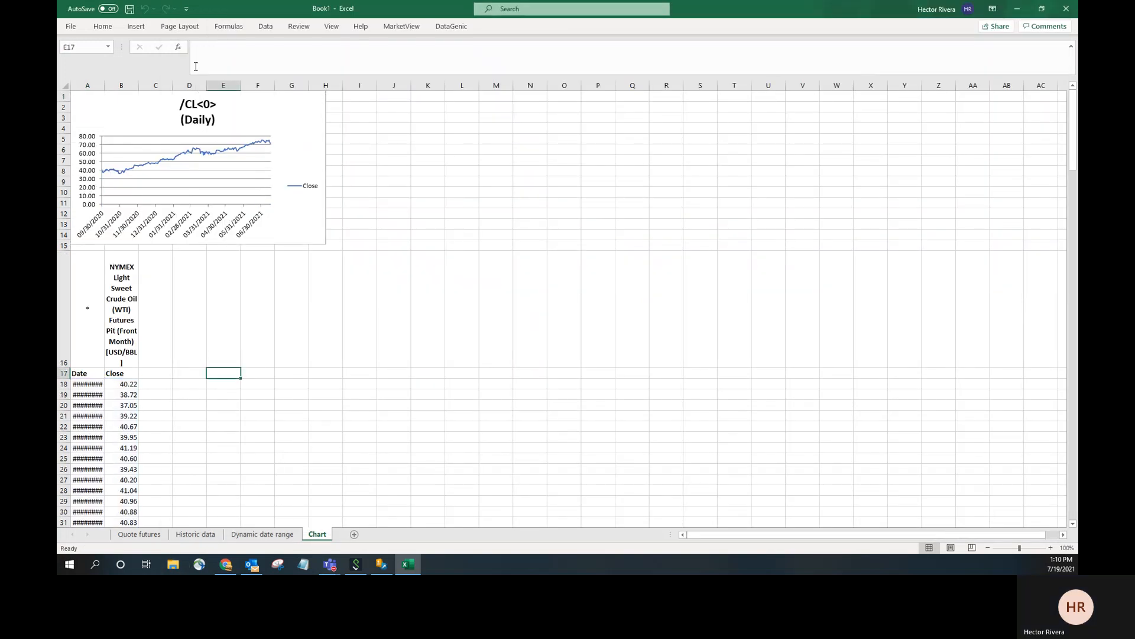
drag(106, 86, 183, 88)
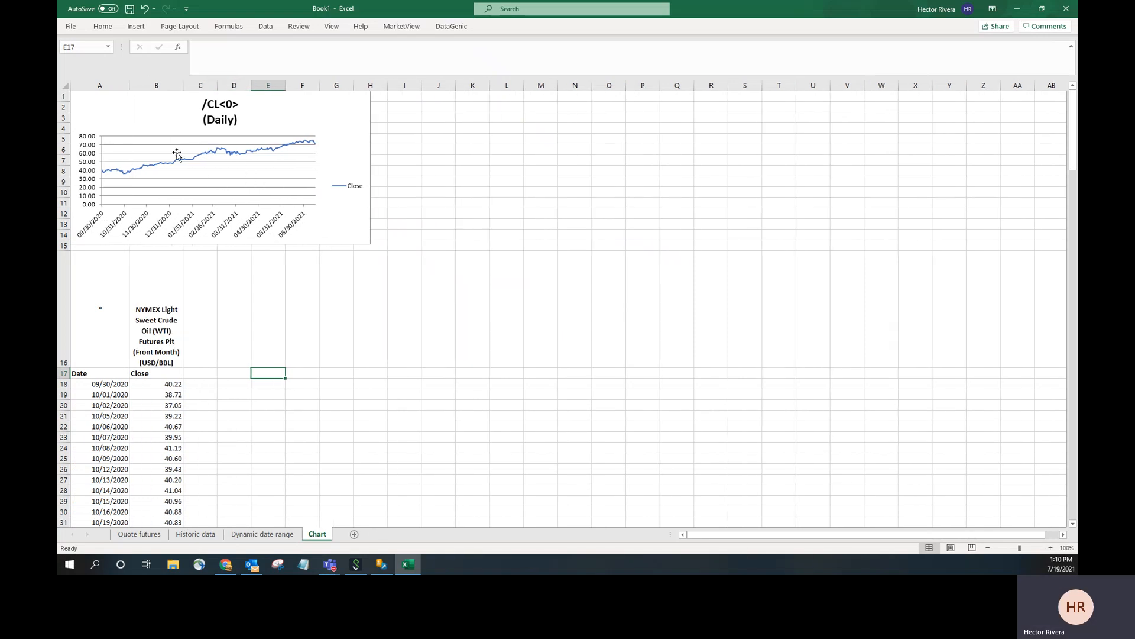
click(243, 383)
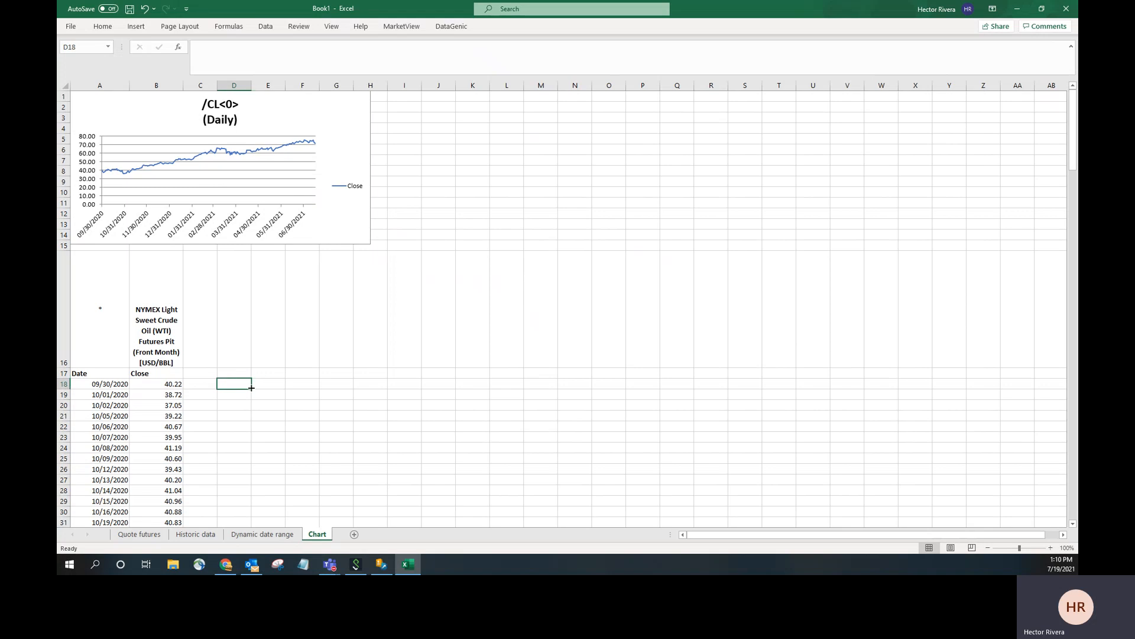
scroll(251, 386, down, 5)
scroll(249, 376, down, 20)
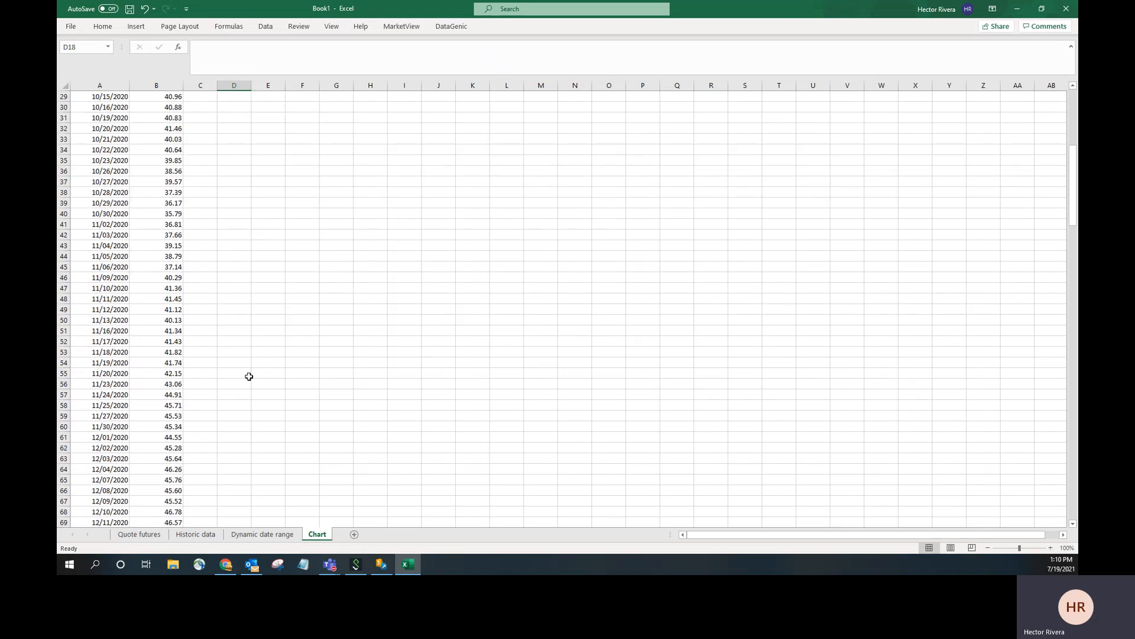
scroll(250, 375, up, 20)
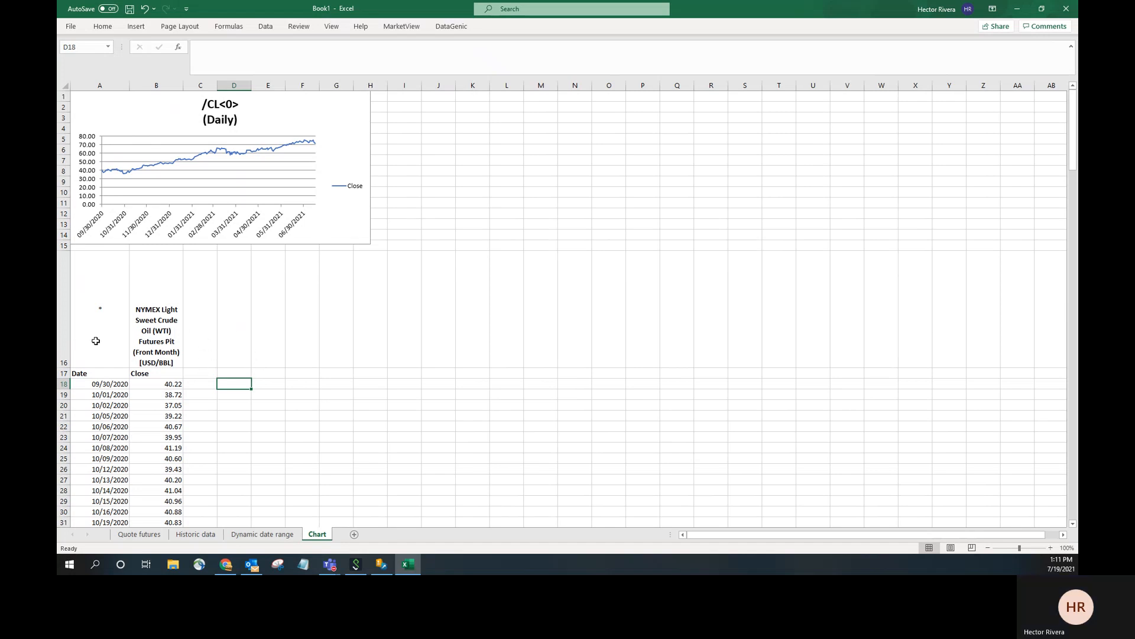
Add the symbol /BRN<0> to the existing MarketView chart alongside /CL<0>
click(104, 312)
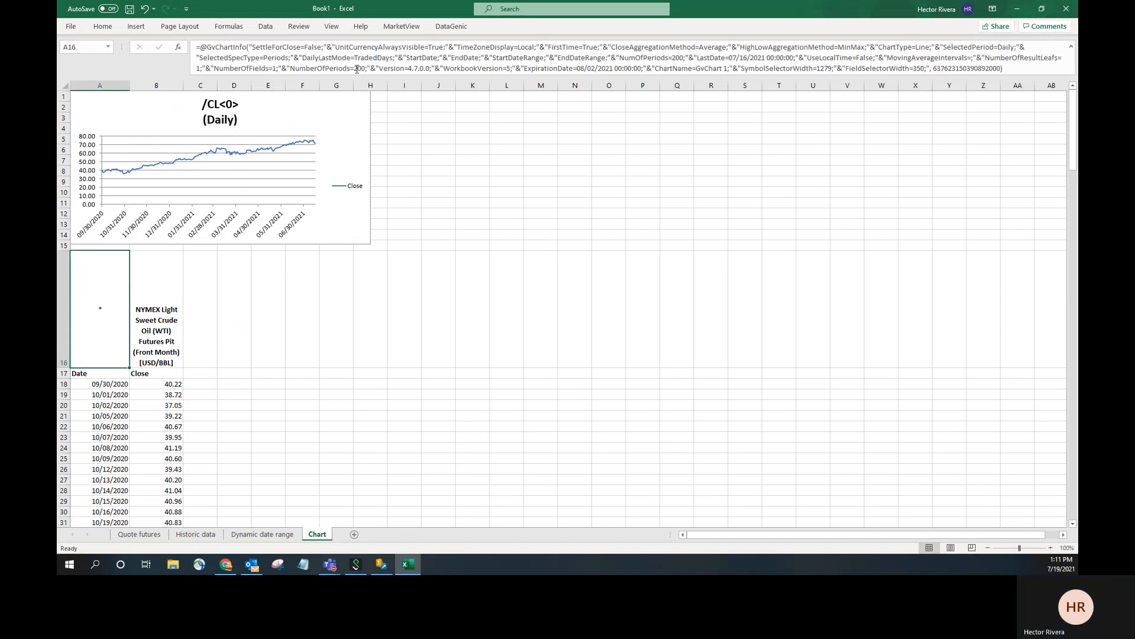
click(404, 29)
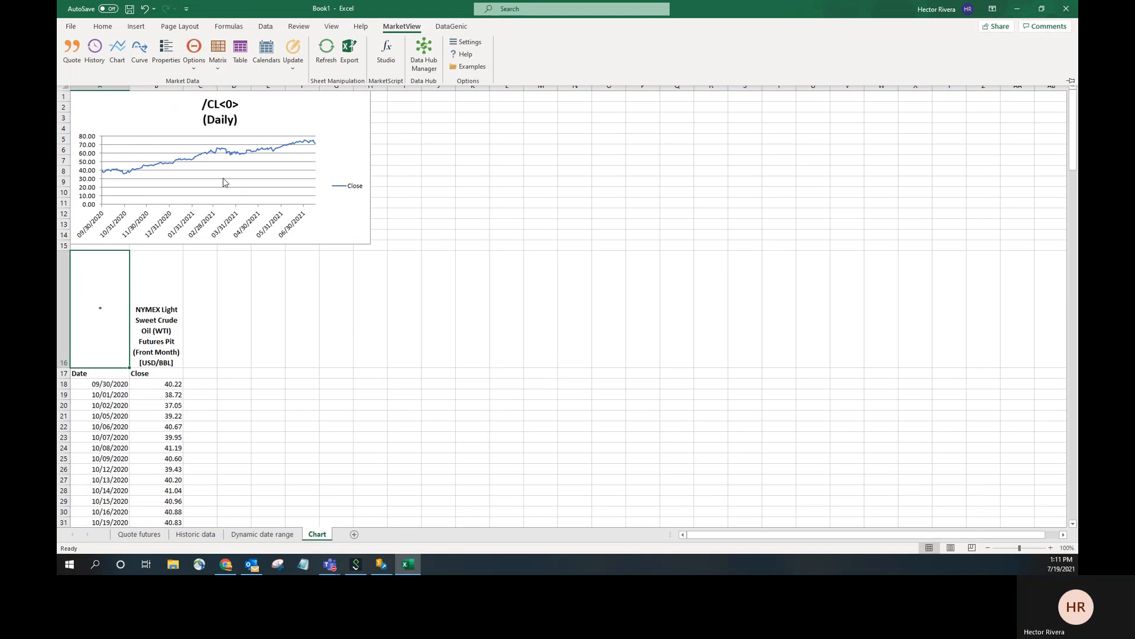
click(118, 50)
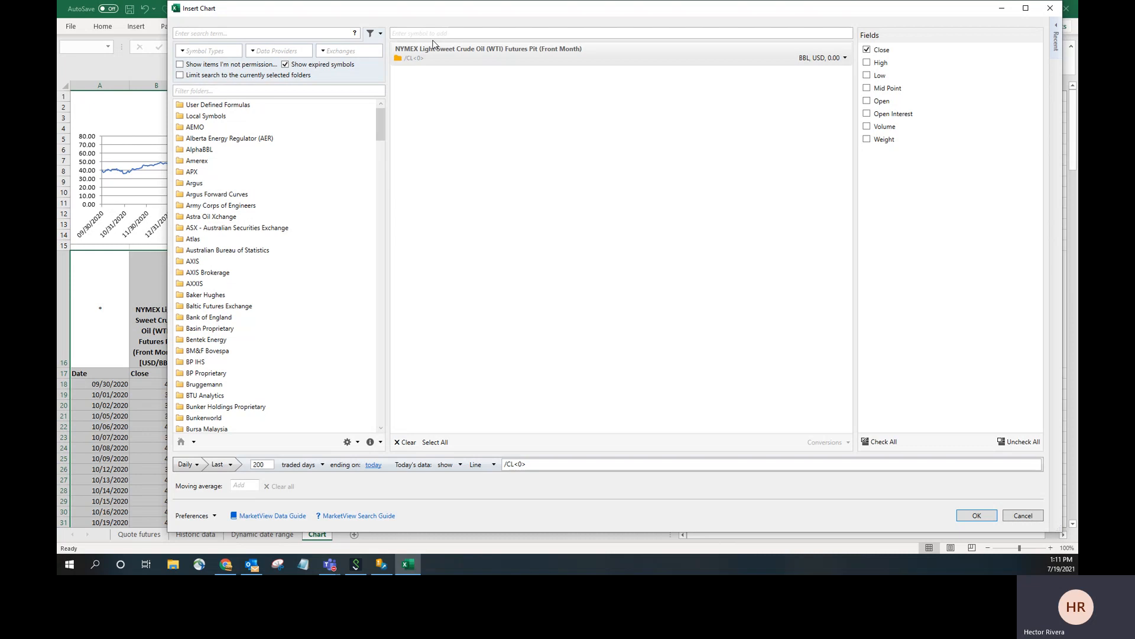
text(/BRN<0>)
key(Return)
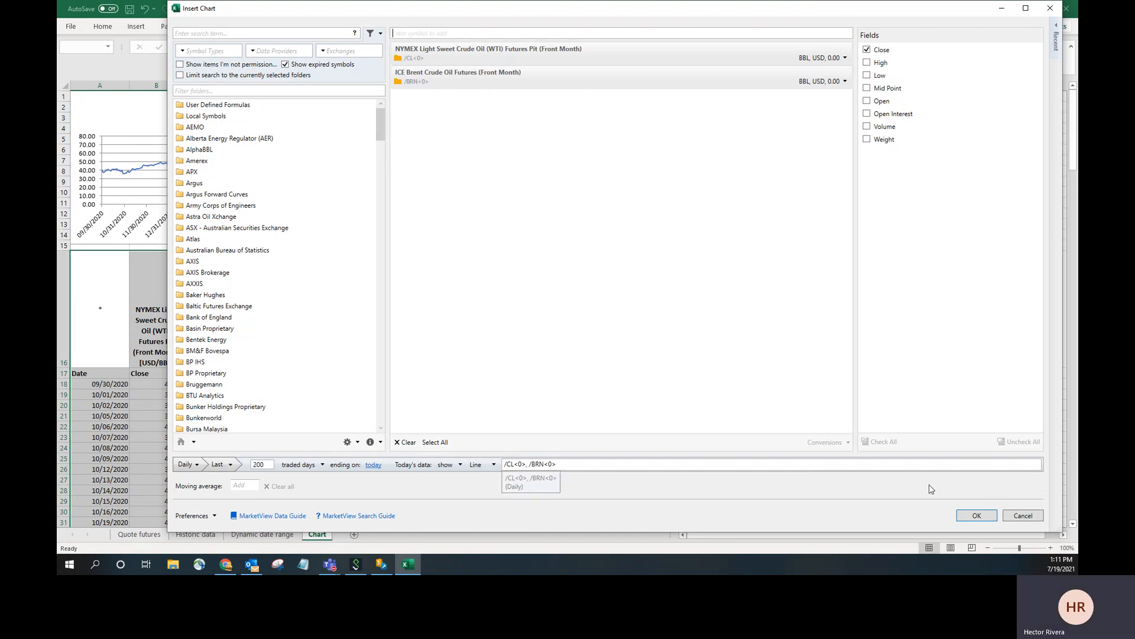
click(990, 515)
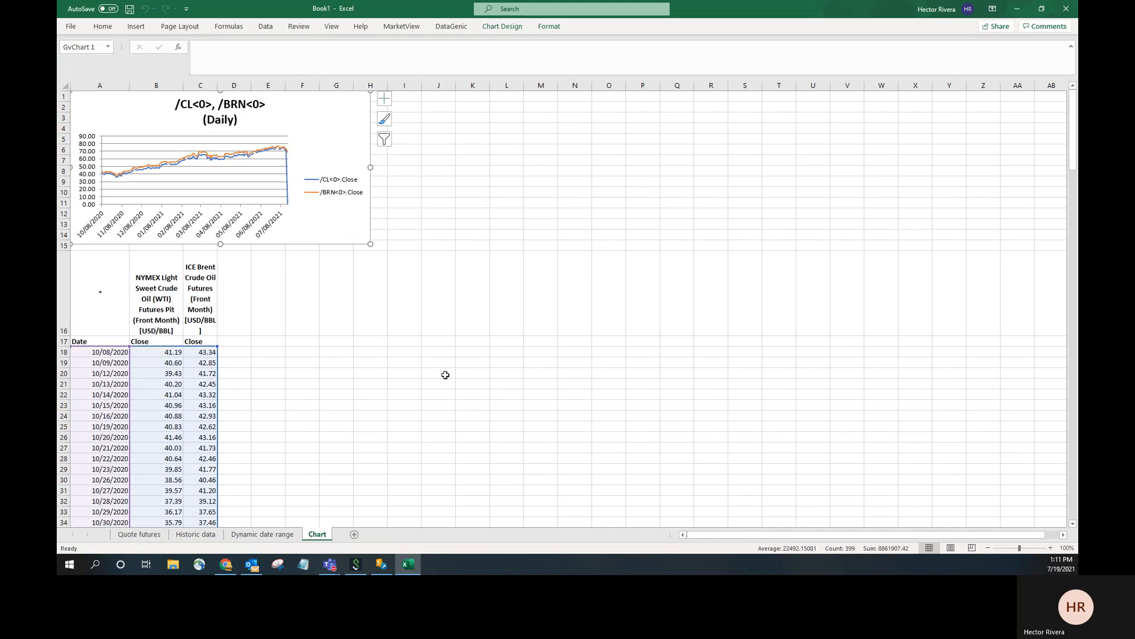
click(267, 310)
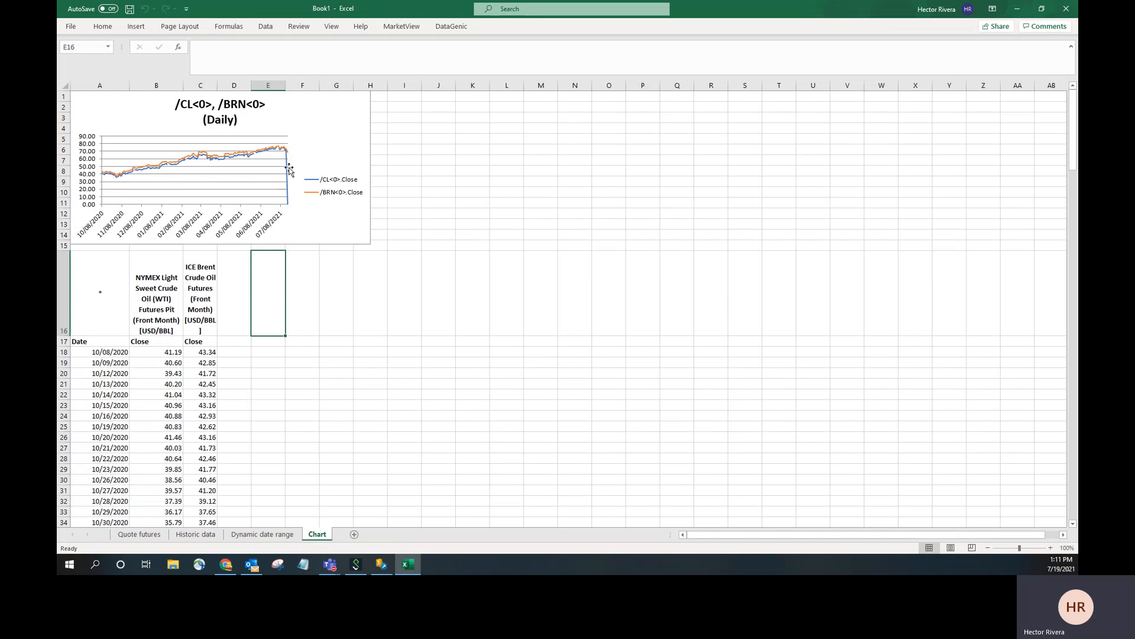
Edit the MarketView chart to hide today's data, and check the two price columns for gaps
click(112, 316)
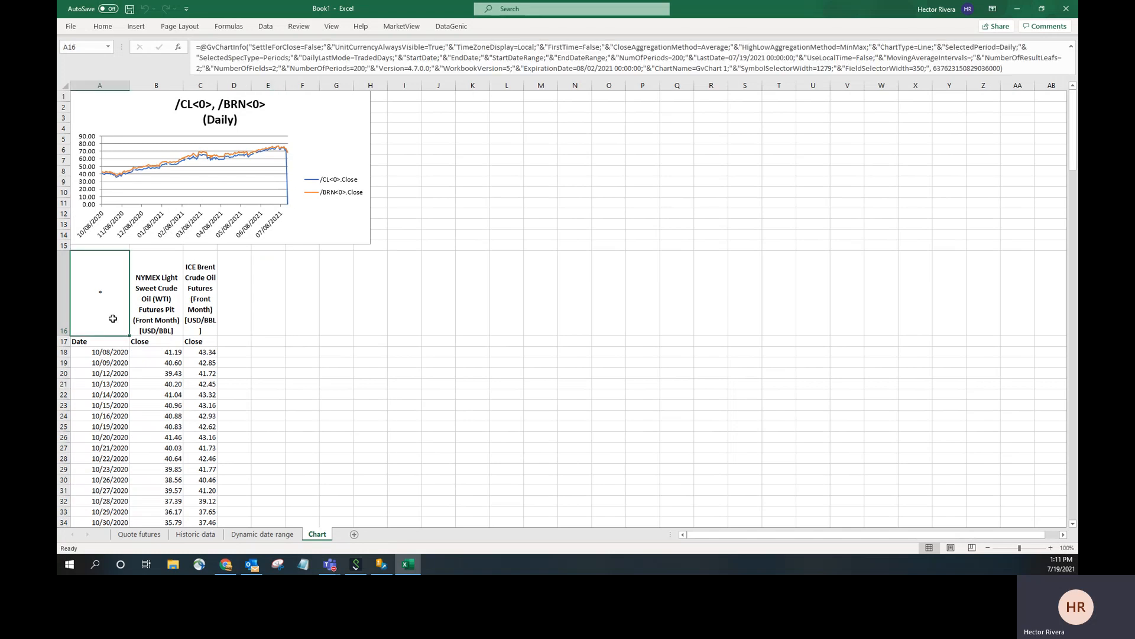
click(403, 27)
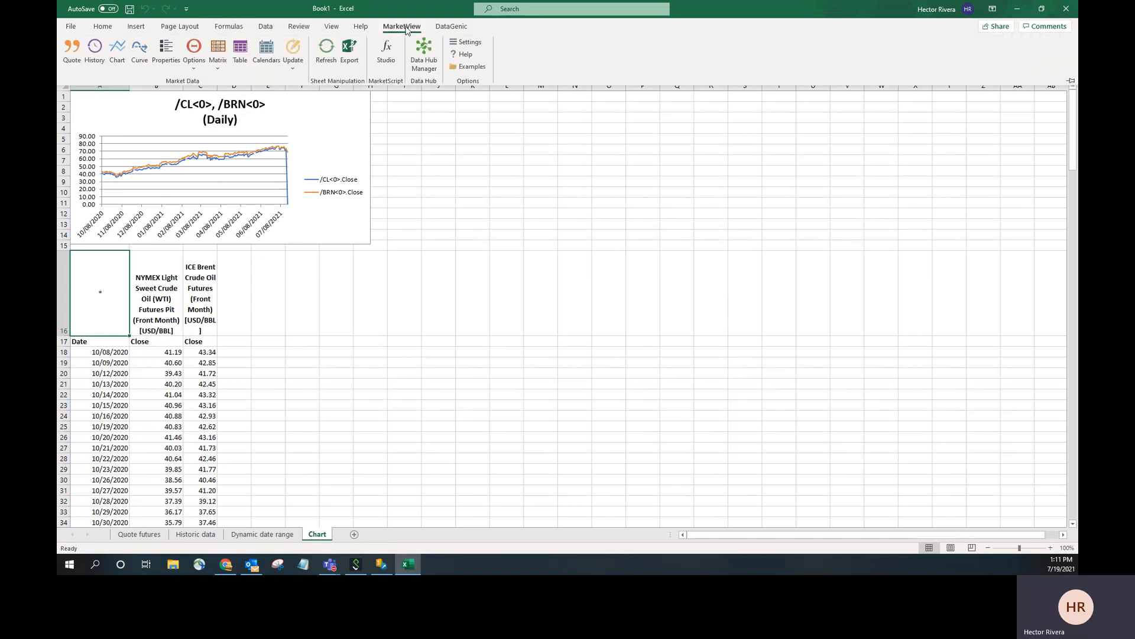
click(117, 49)
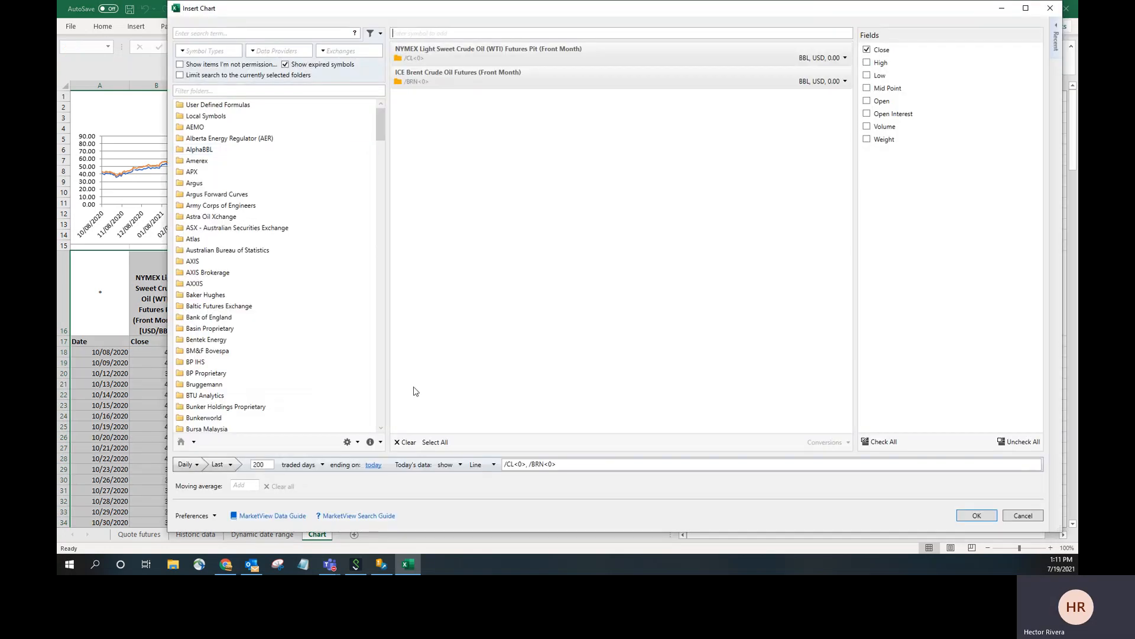
click(460, 465)
click(460, 489)
click(976, 515)
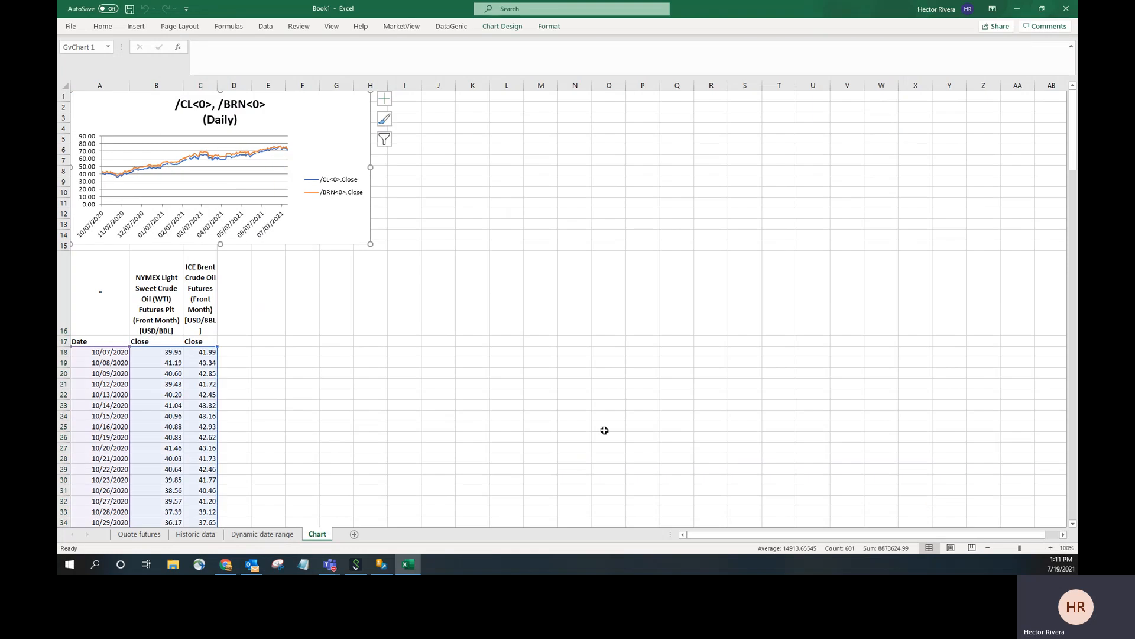
click(259, 393)
scroll(262, 393, down, 13)
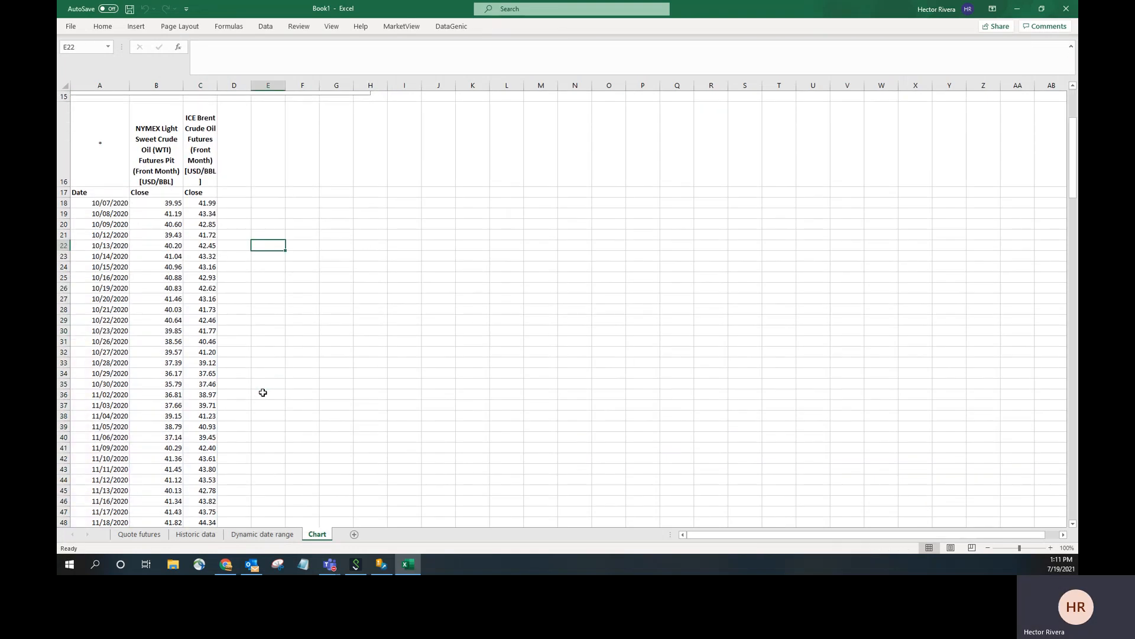
scroll(262, 393, down, 10)
scroll(262, 393, up, 9)
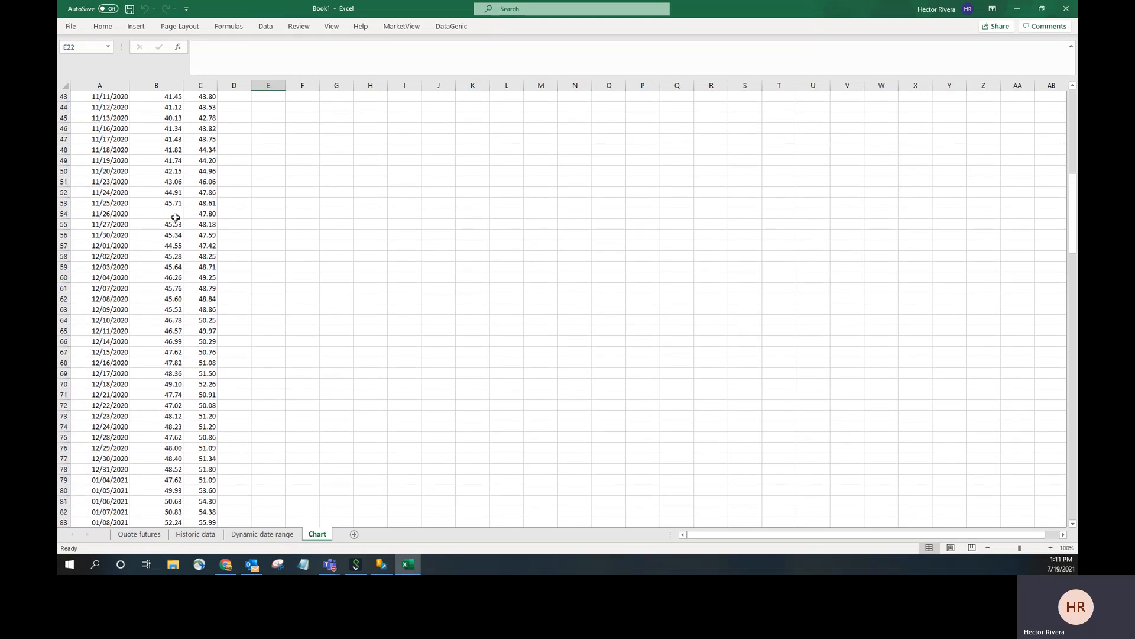
scroll(261, 234, up, 14)
Set the MarketView chart's missing data preference to Fill forward and check the rows in both price columns
click(120, 318)
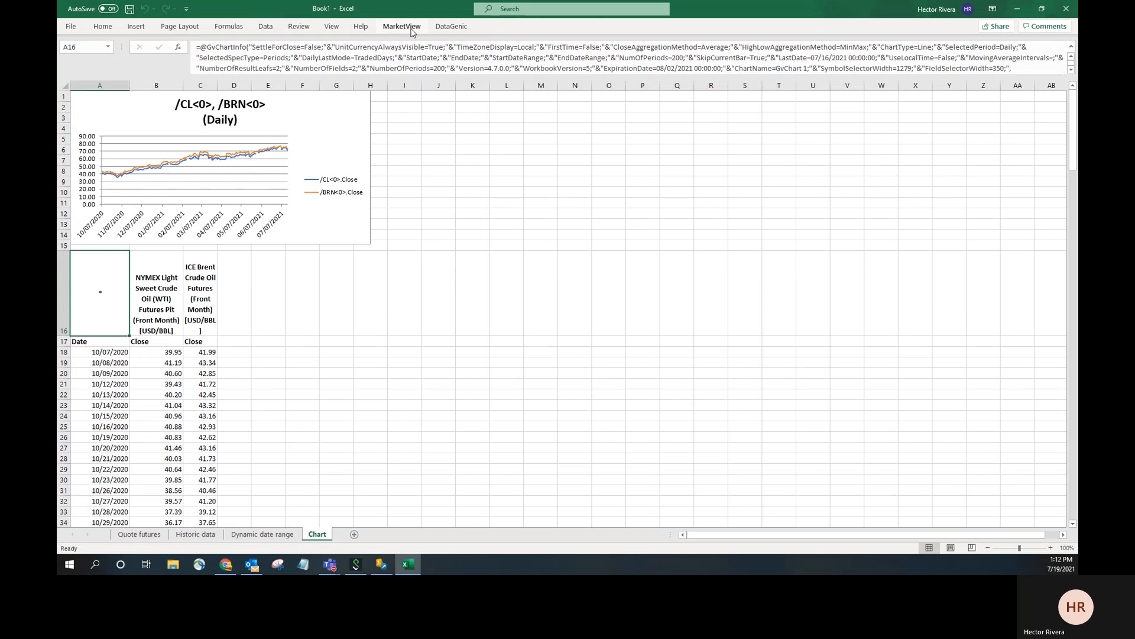
click(402, 27)
click(118, 52)
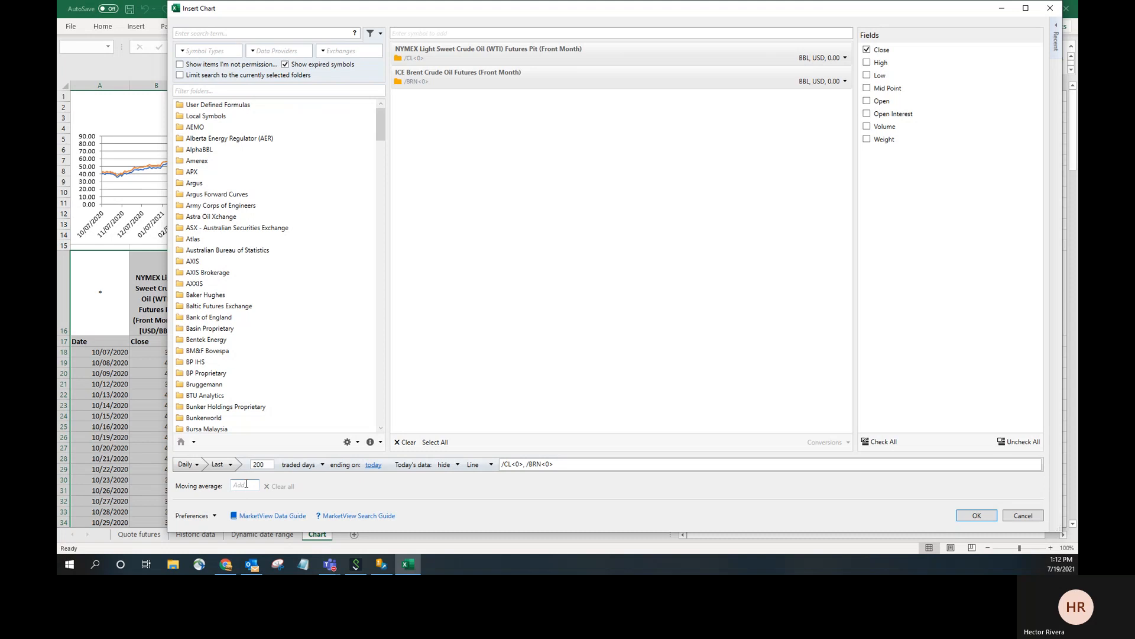
click(216, 517)
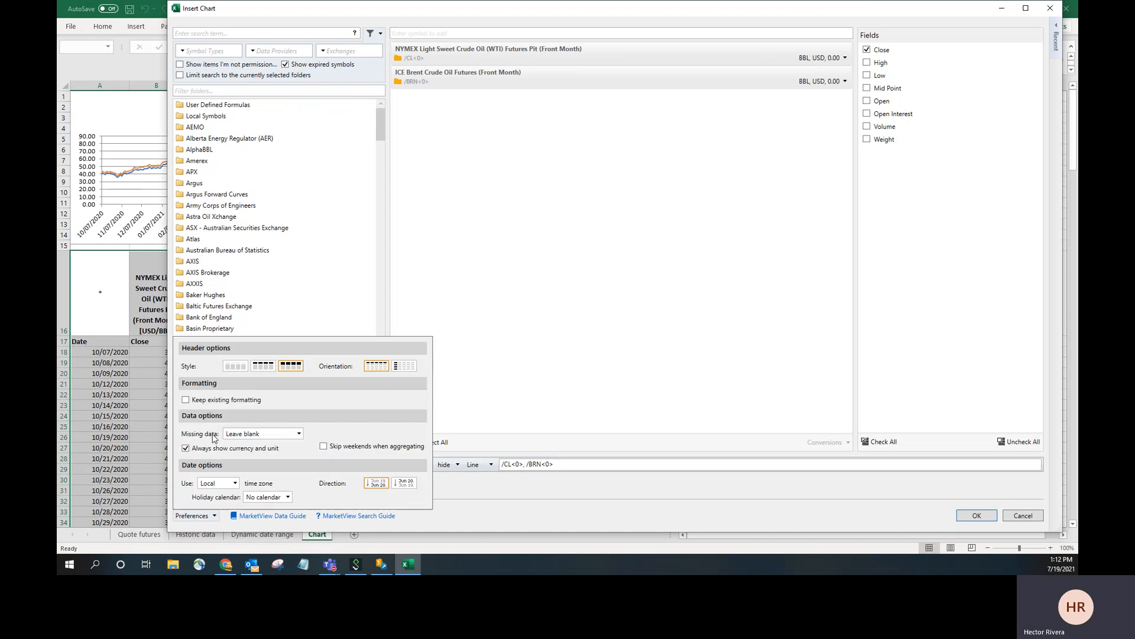
click(299, 435)
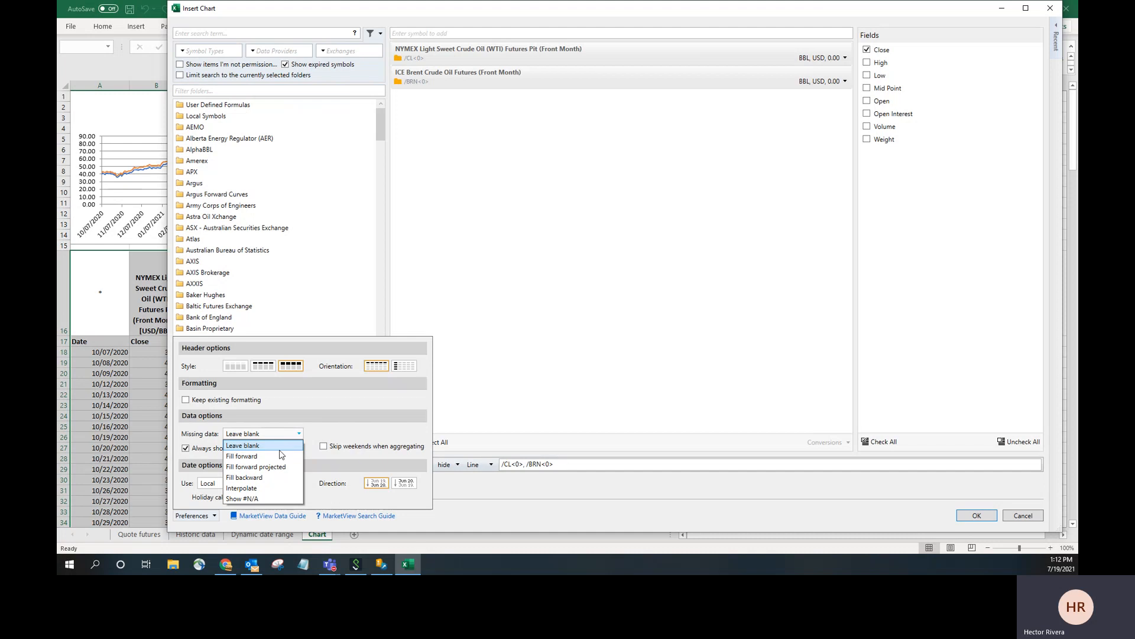
click(272, 456)
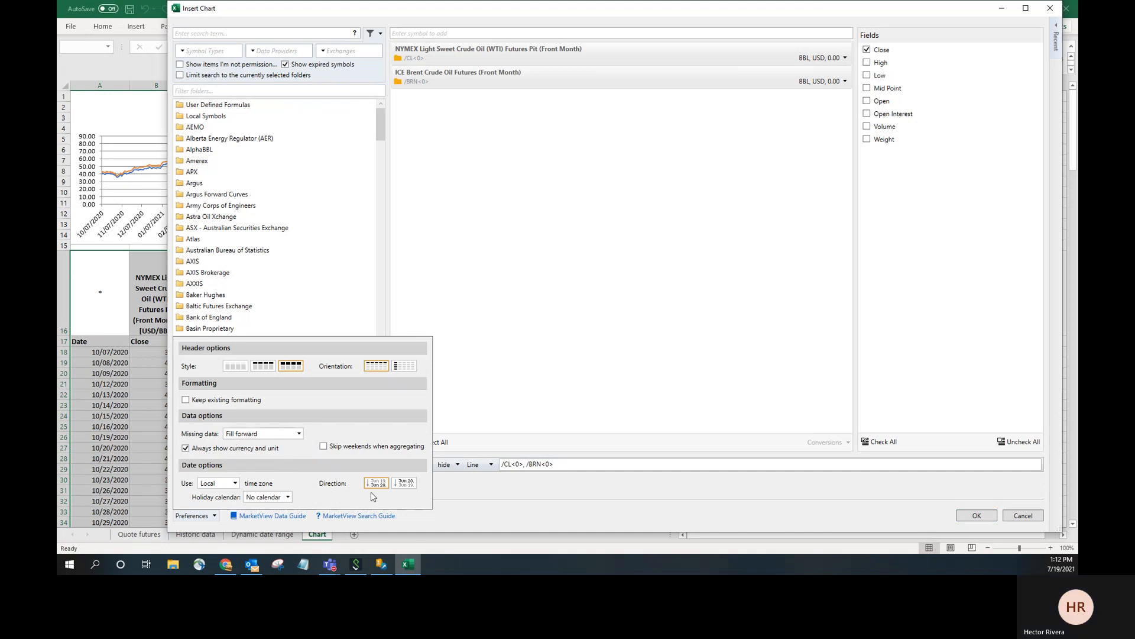
click(470, 491)
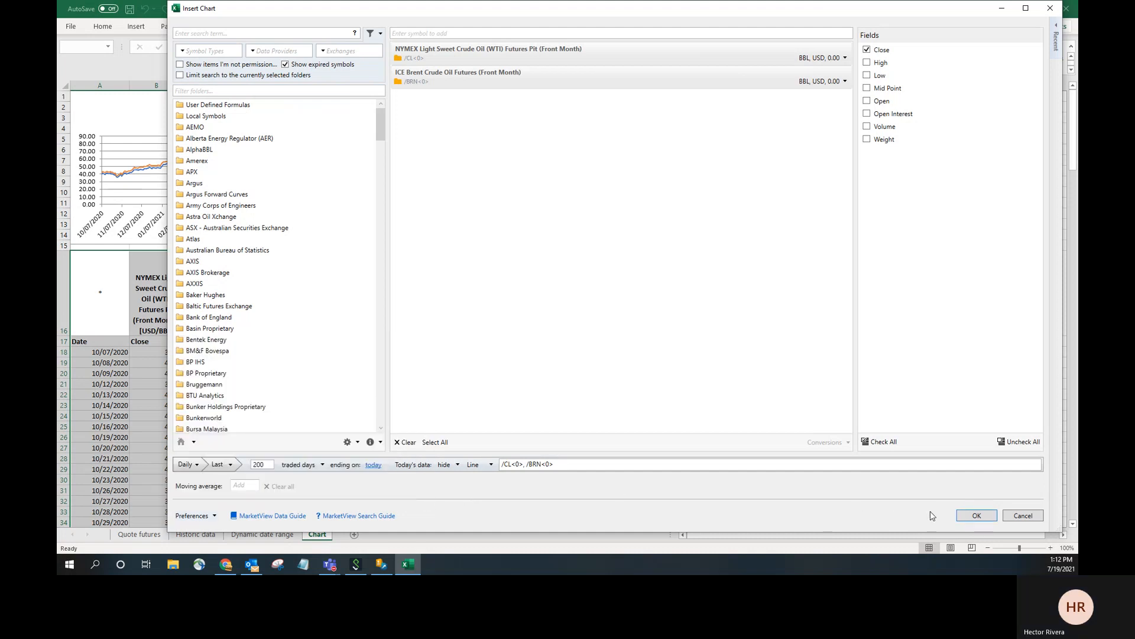
click(976, 515)
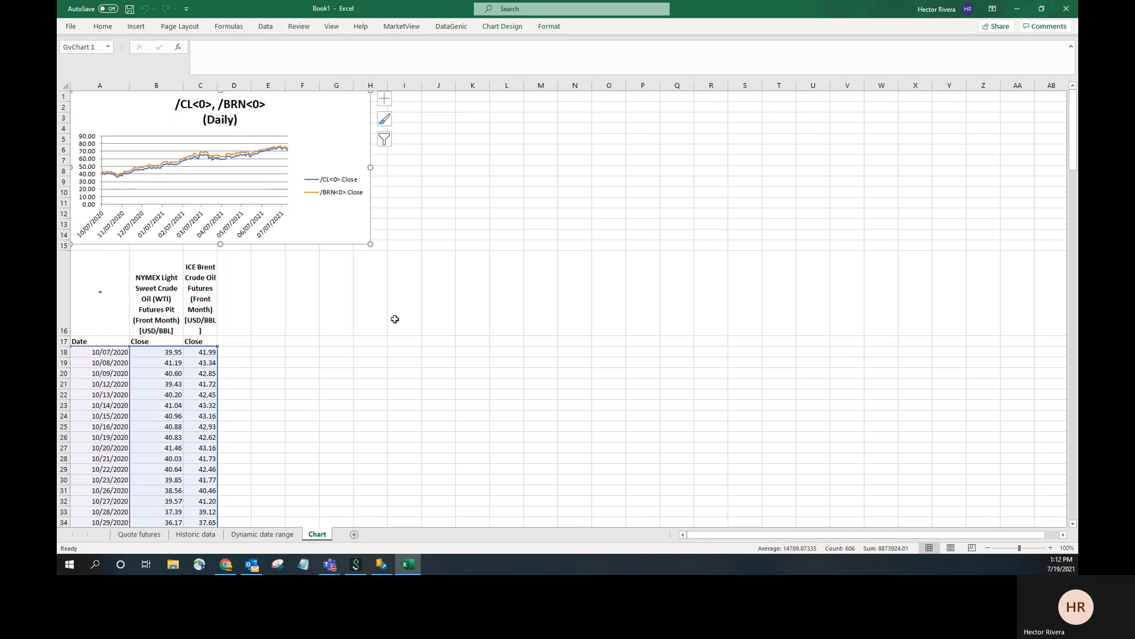
click(253, 383)
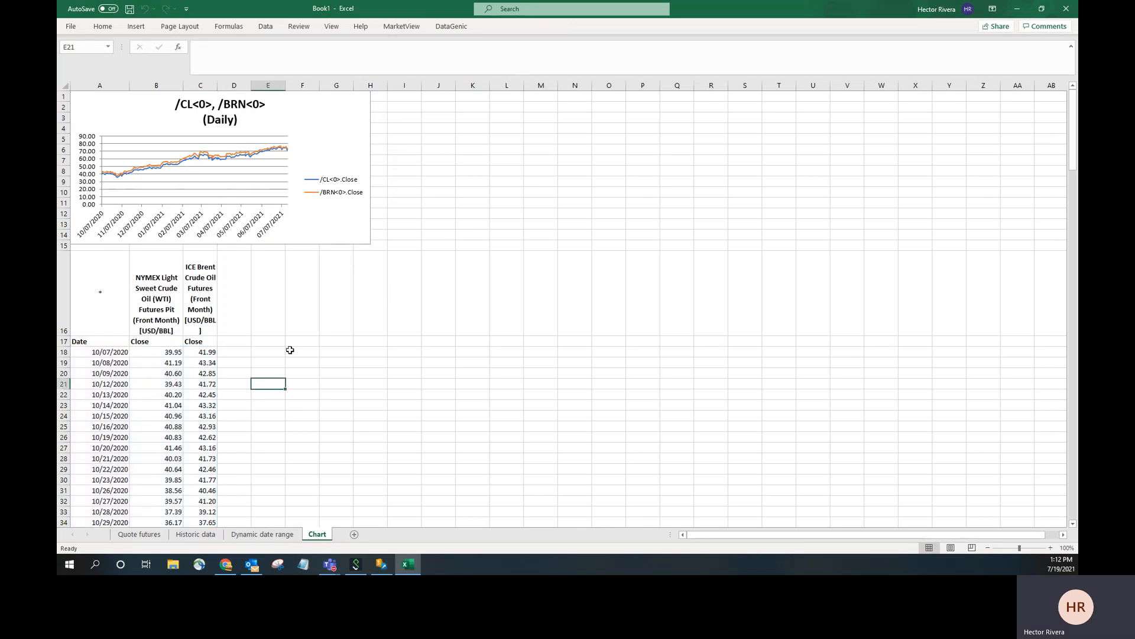
click(244, 448)
scroll(246, 444, down, 14)
scroll(246, 440, up, 14)
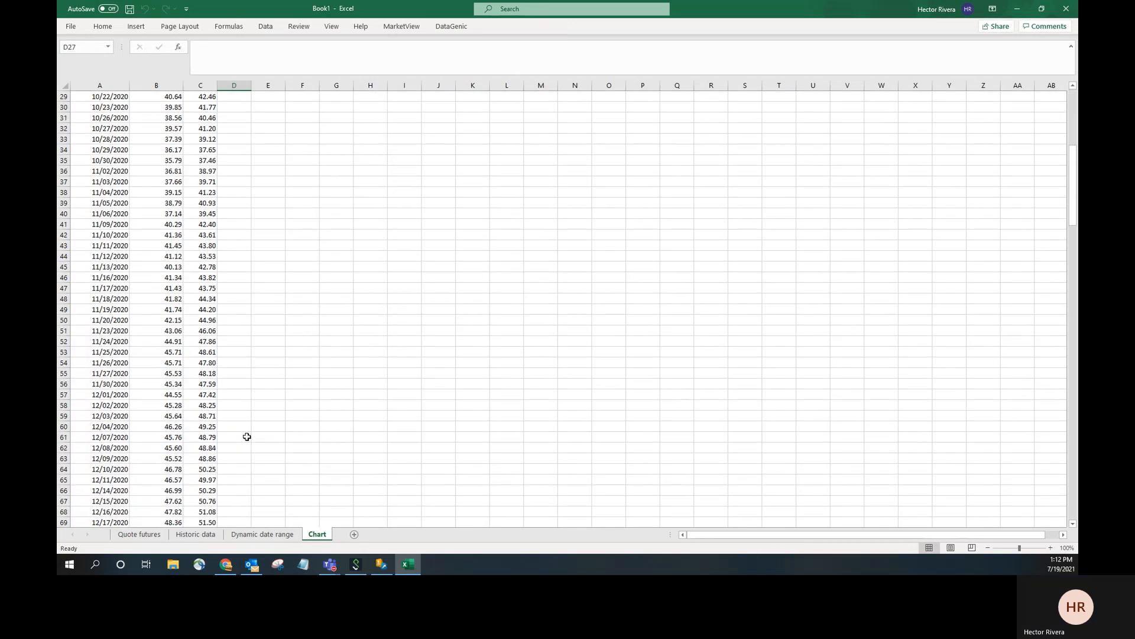
right_click(322, 535)
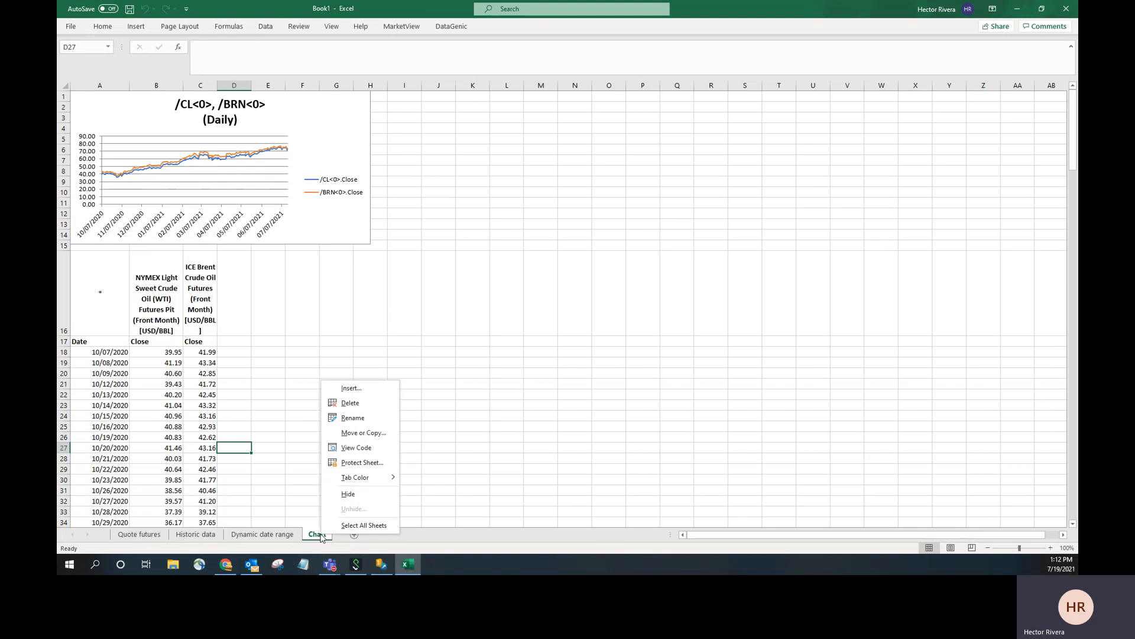
click(353, 418)
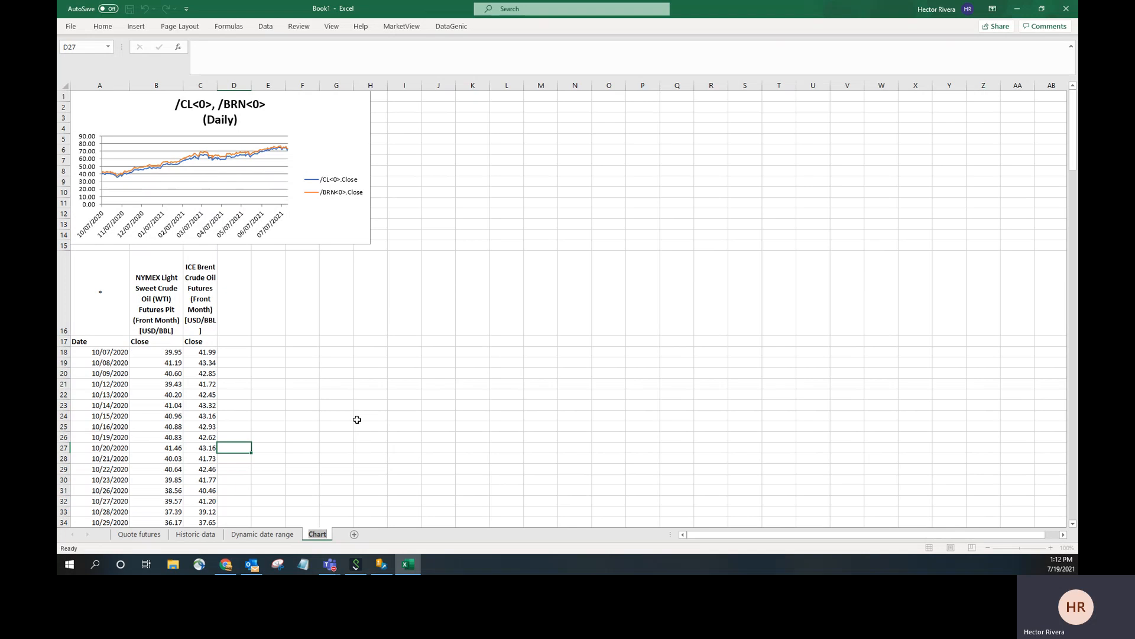
click(362, 422)
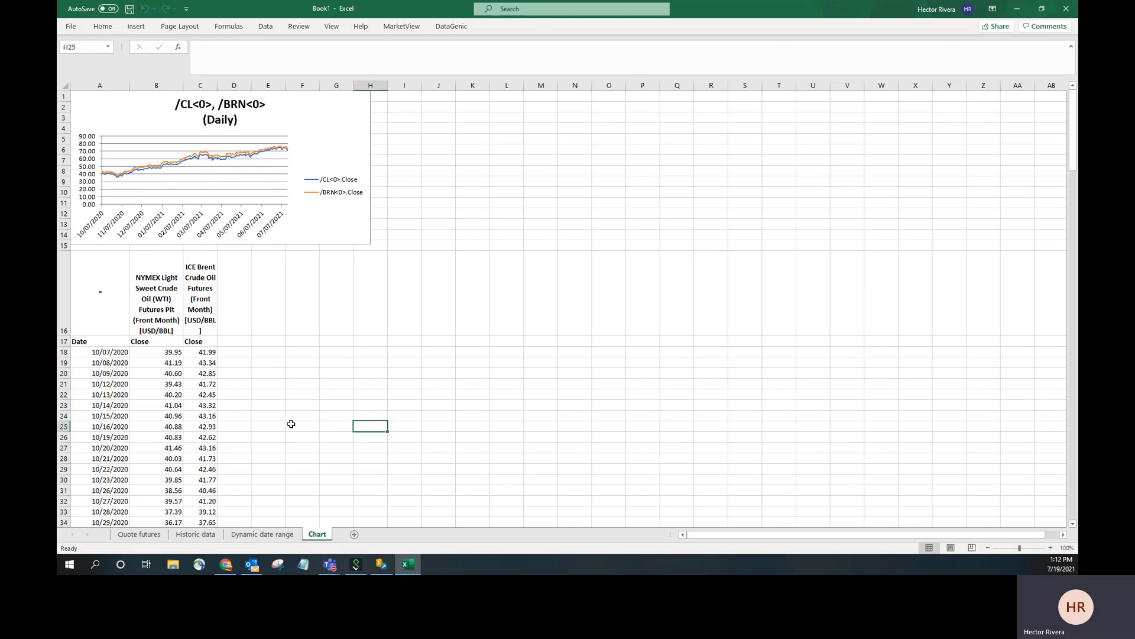
drag(336, 363, 336, 352)
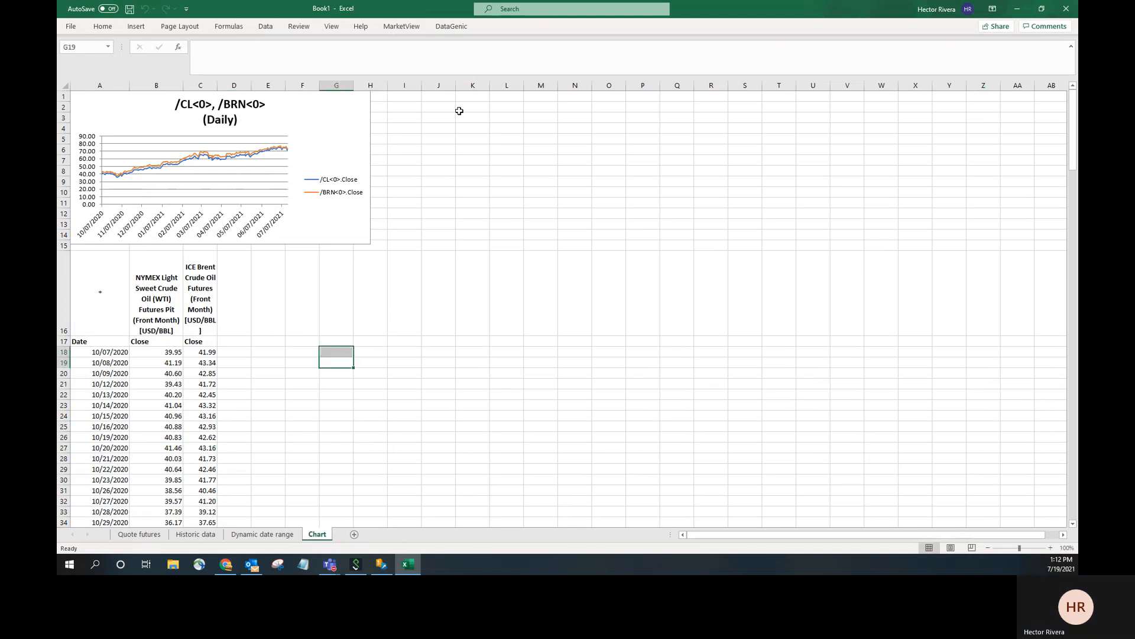
click(402, 26)
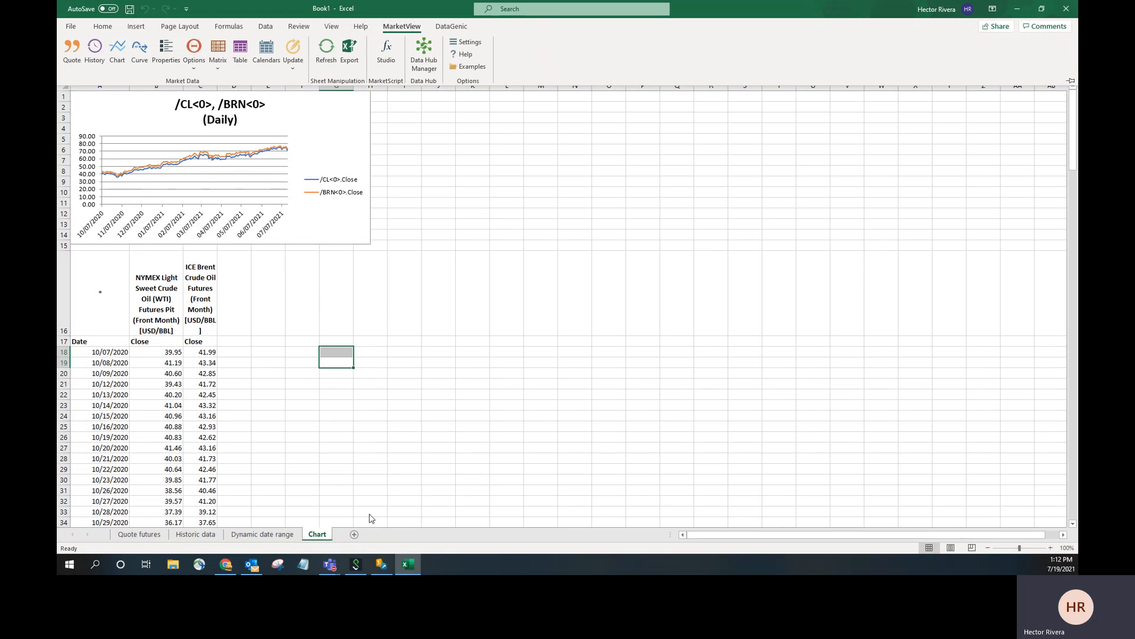
Add a new worksheet after the Chart sheet and name it Curve data
click(355, 537)
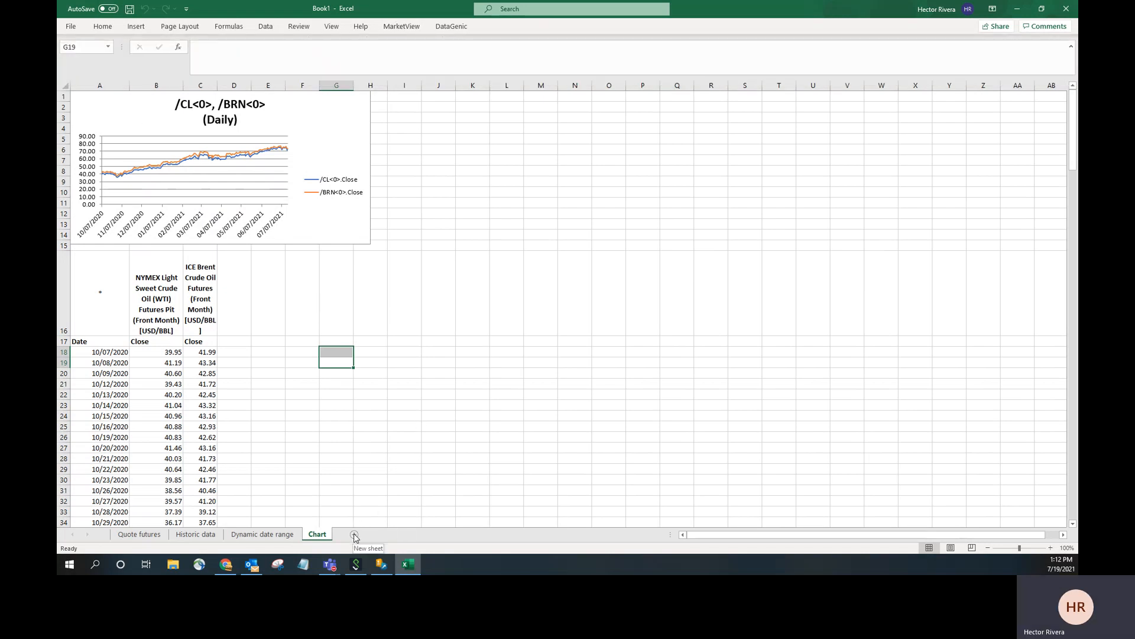
click(354, 535)
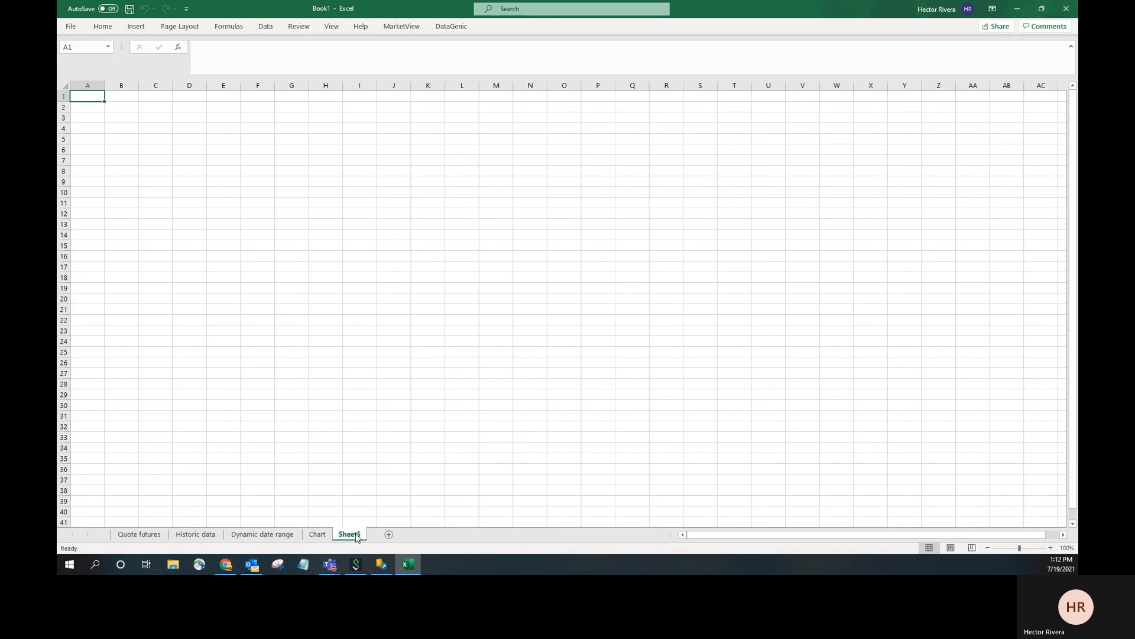
right_click(349, 534)
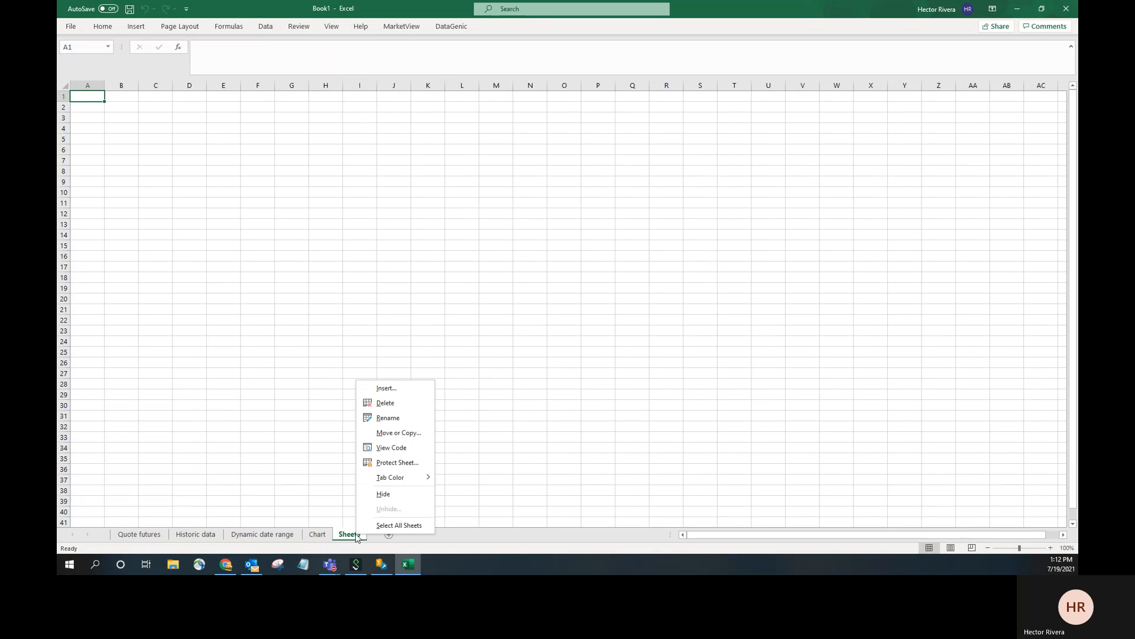
click(392, 418)
text(C)
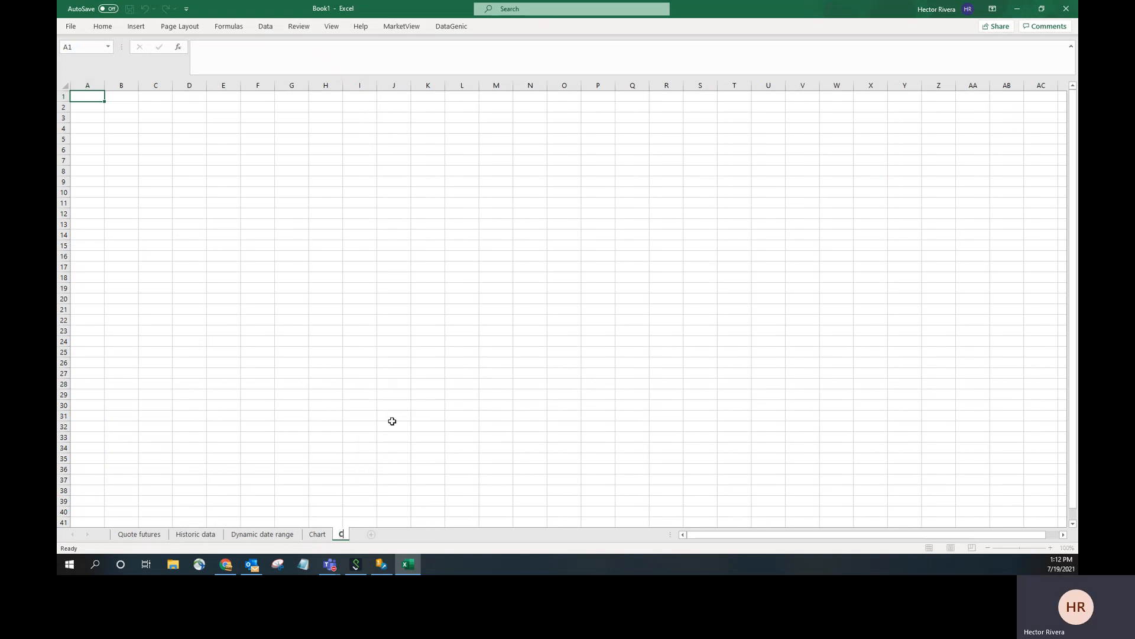
text(urve data)
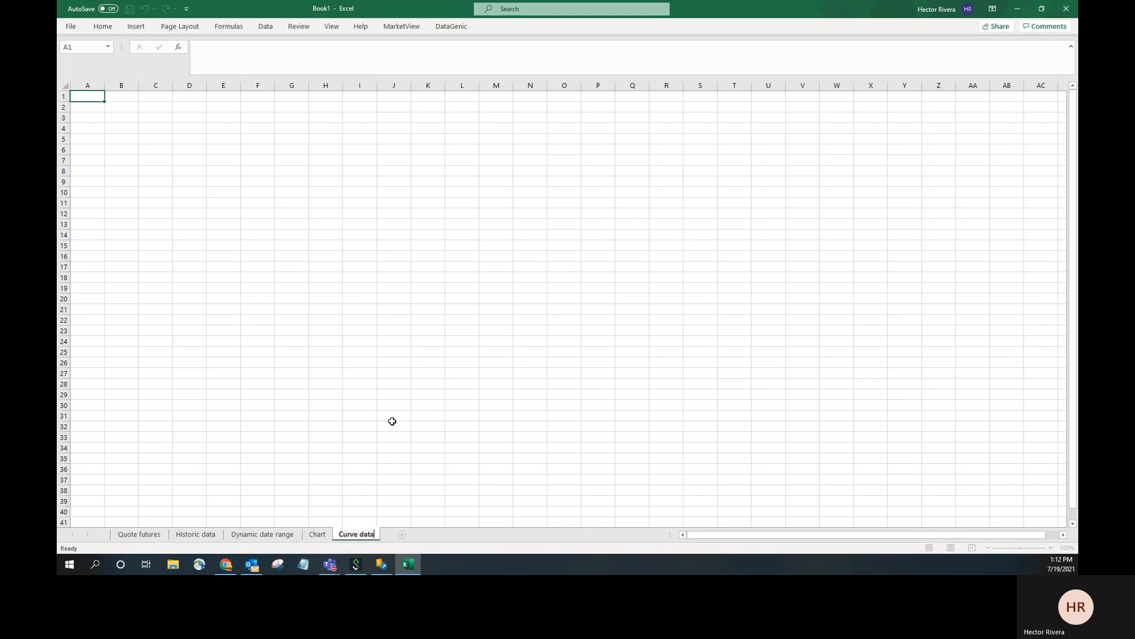
key(Return)
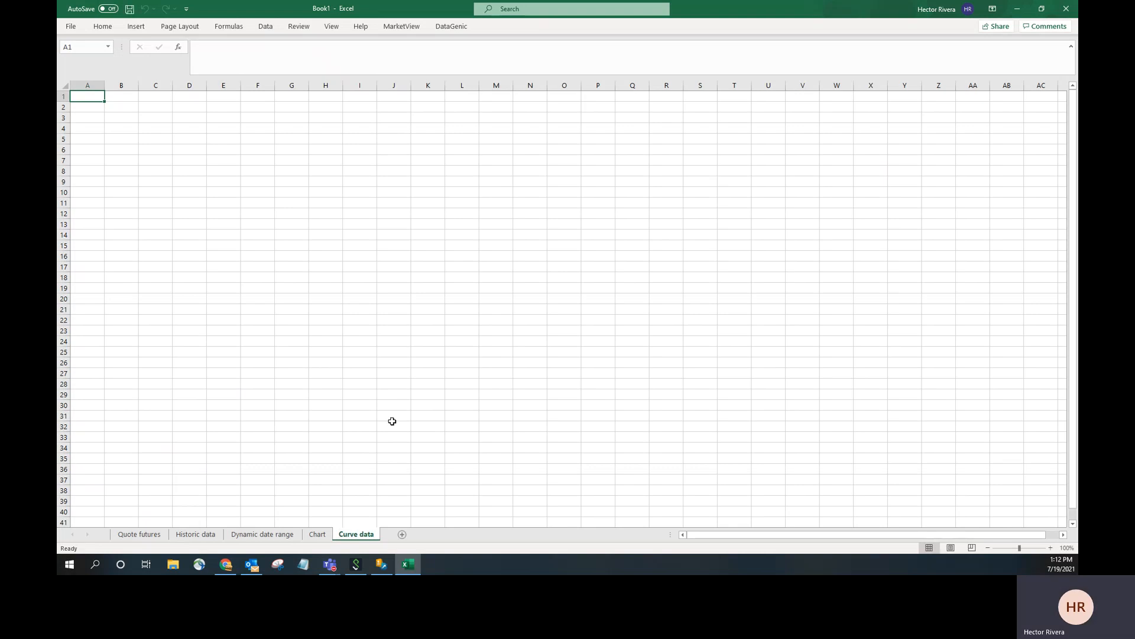
Start a new MarketView curve at cell A2 of the Curve data sheet and add the symbol /GCL twice
click(148, 173)
click(92, 106)
click(401, 26)
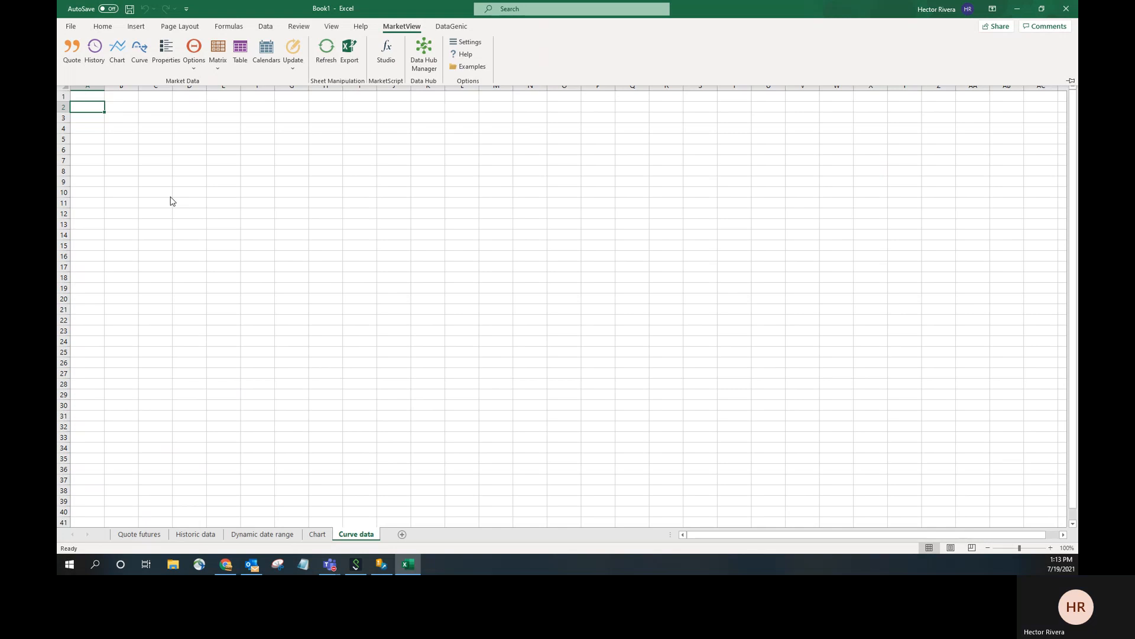
click(141, 61)
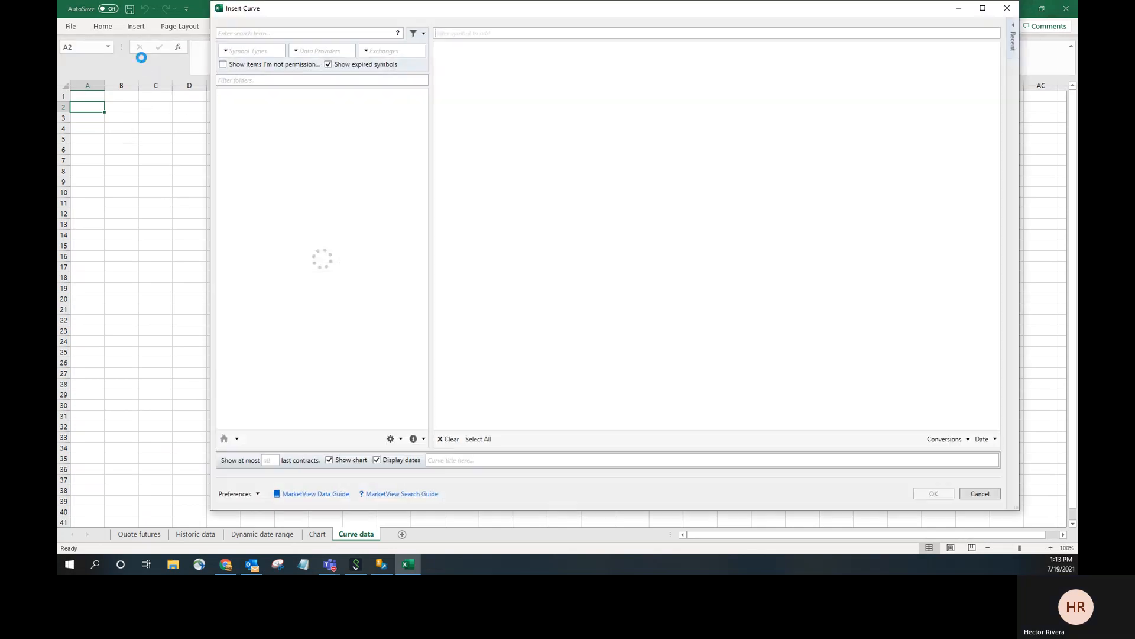
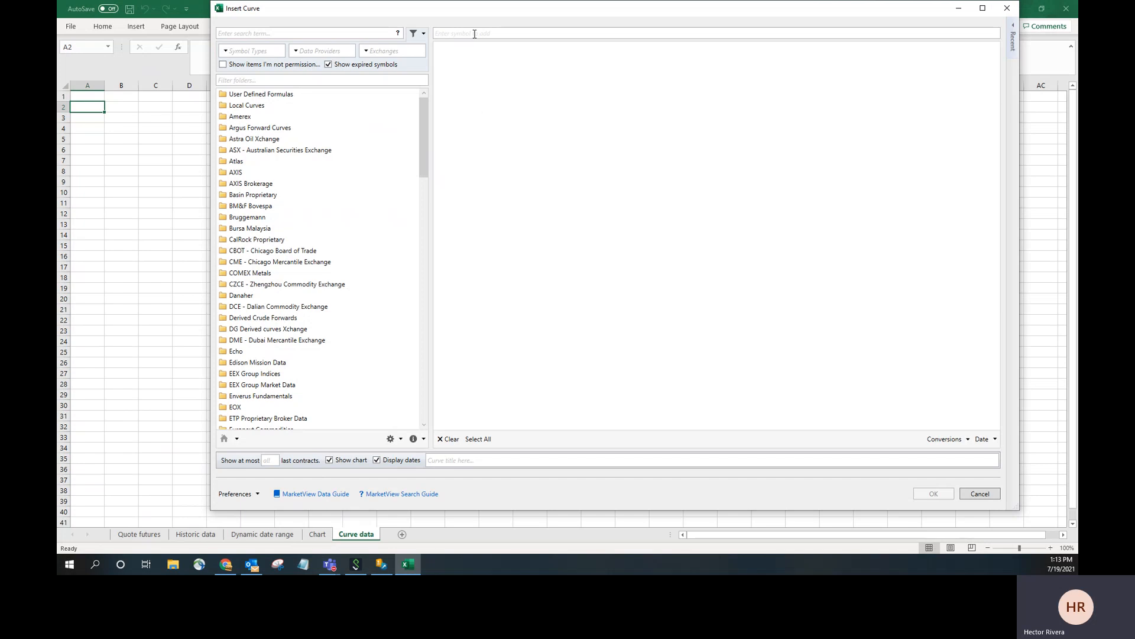
text(/GCL)
key(Return)
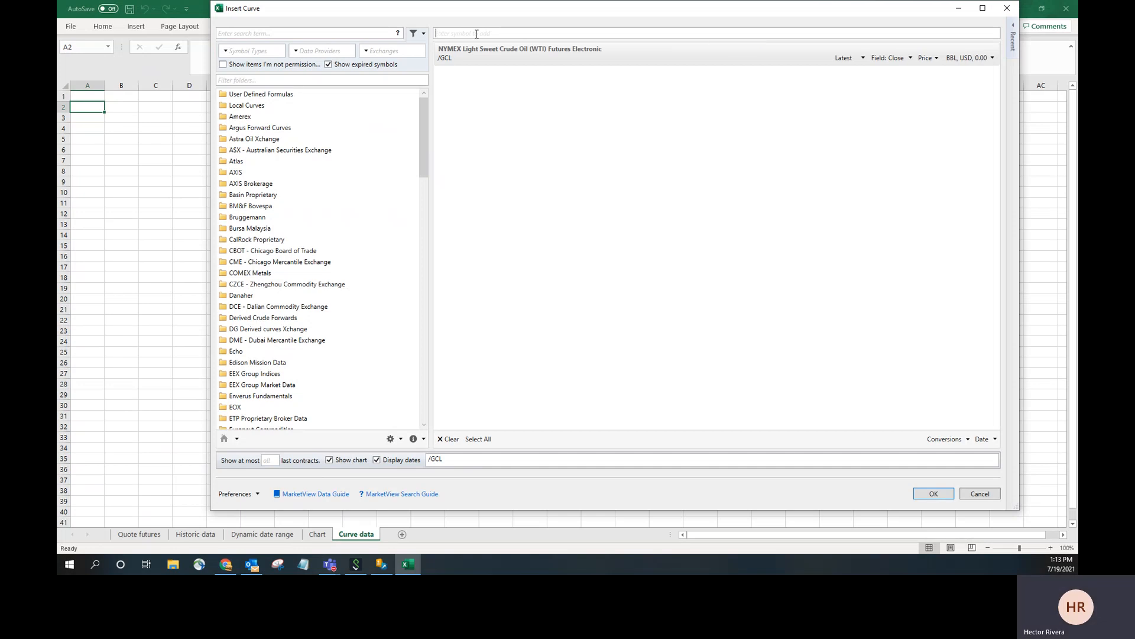
text(/GCL)
key(Return)
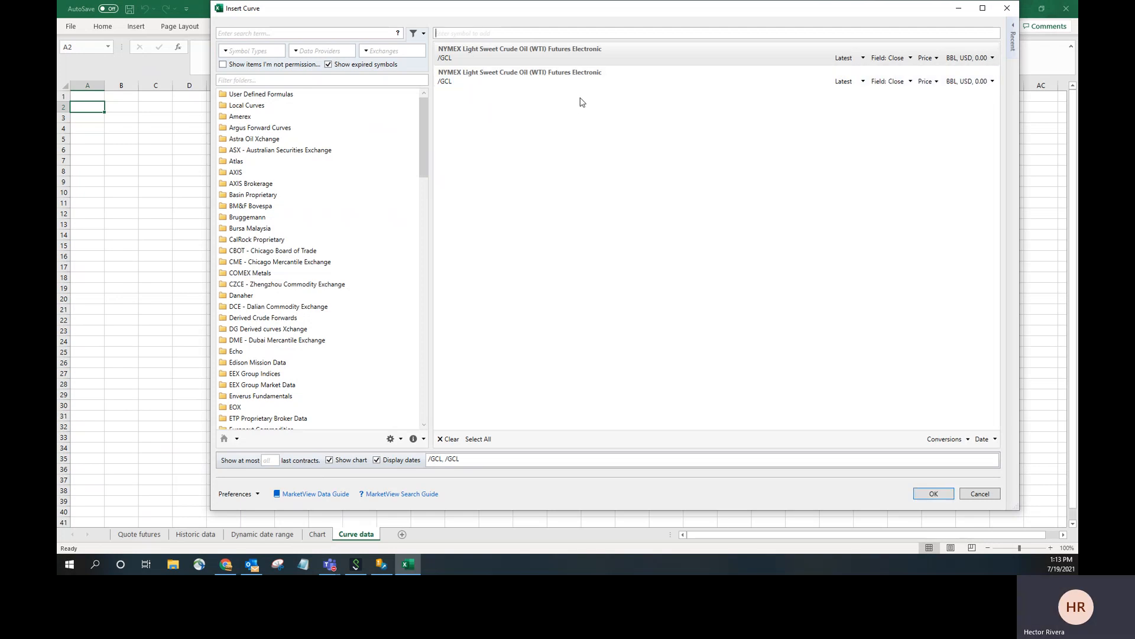
Set the first /GCL curve's date to 1 day ago and the second's to 6 months ago, and insert the curves
click(864, 59)
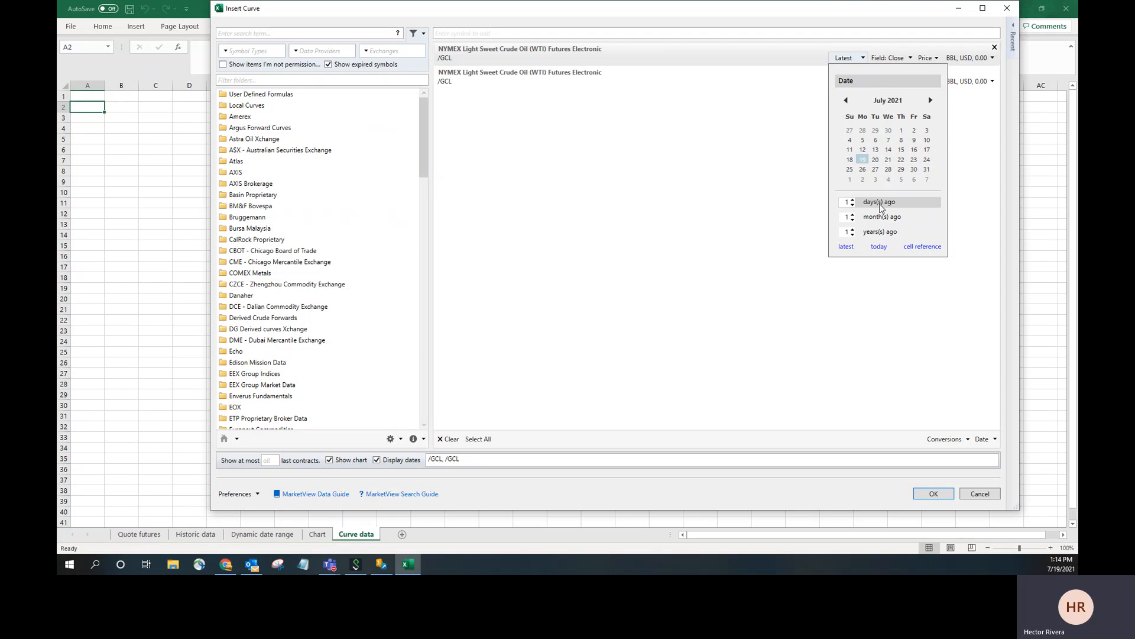
click(885, 204)
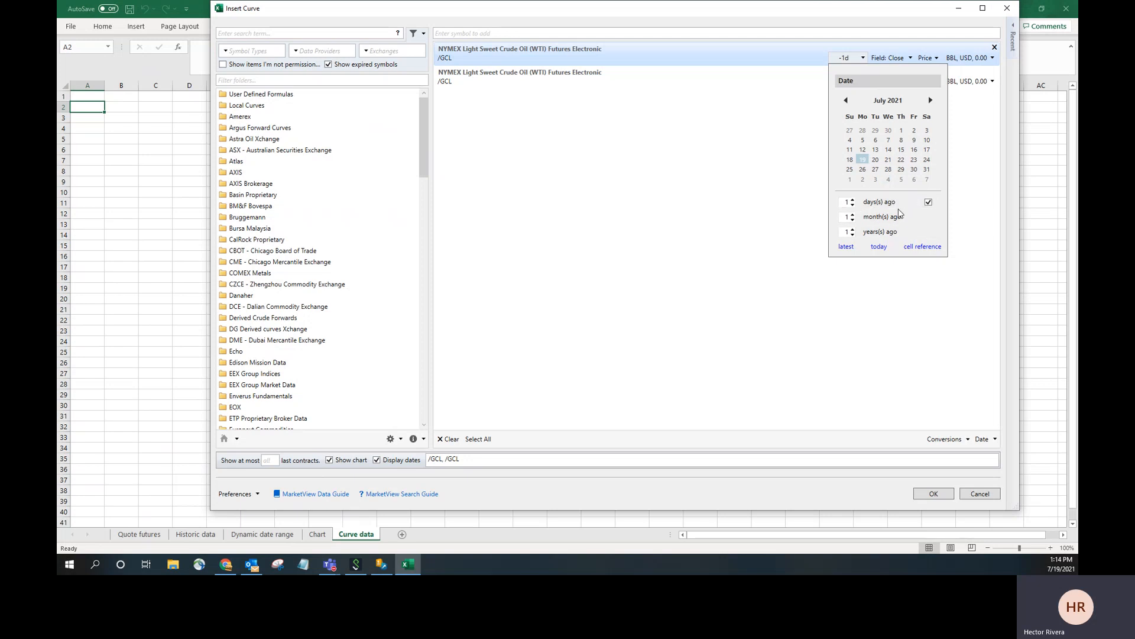
click(803, 195)
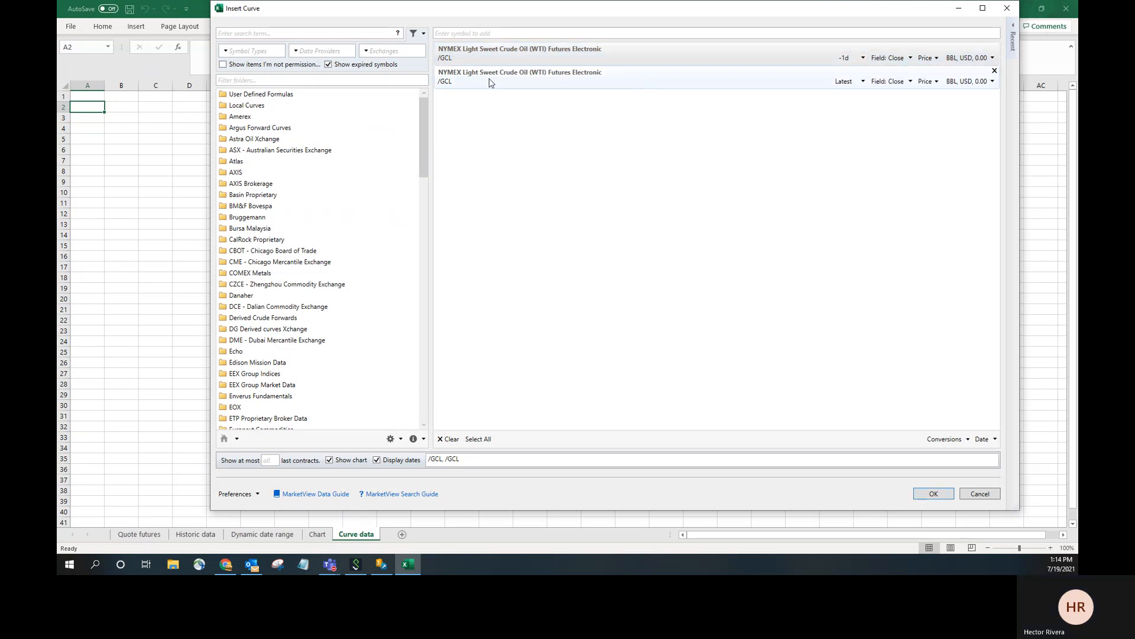
click(863, 82)
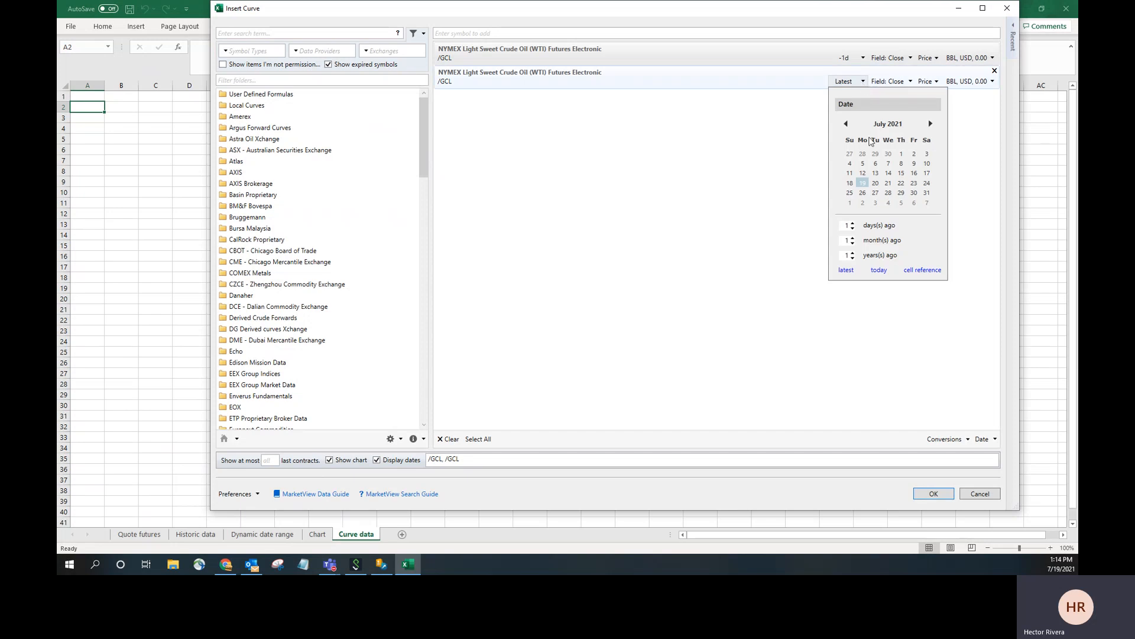
click(853, 238)
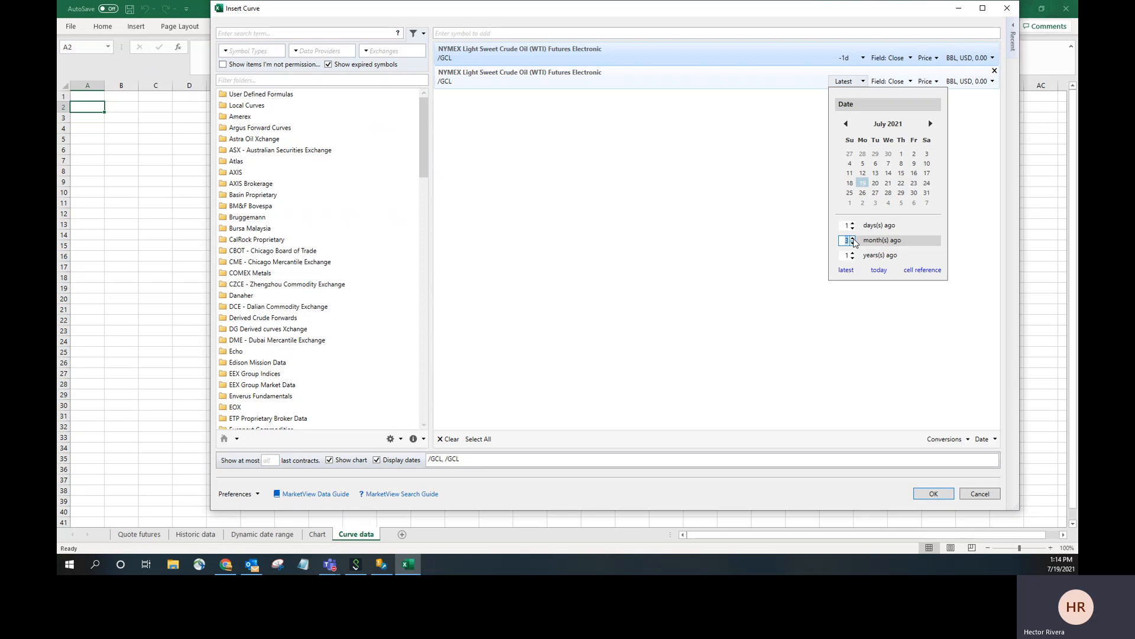
click(852, 238)
click(899, 242)
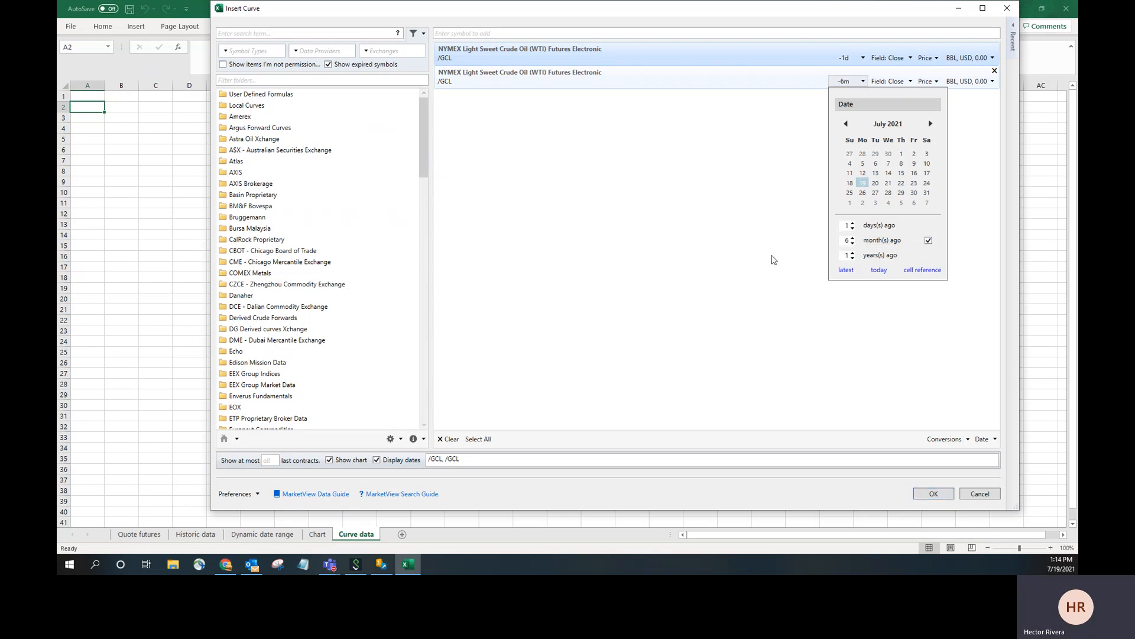
click(770, 254)
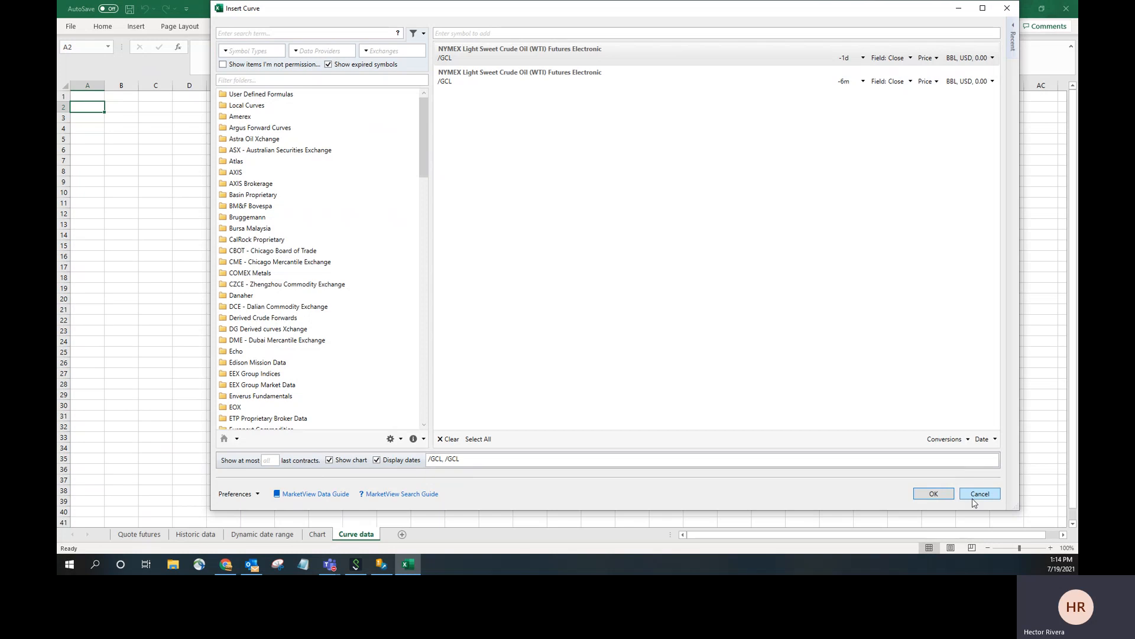
click(935, 492)
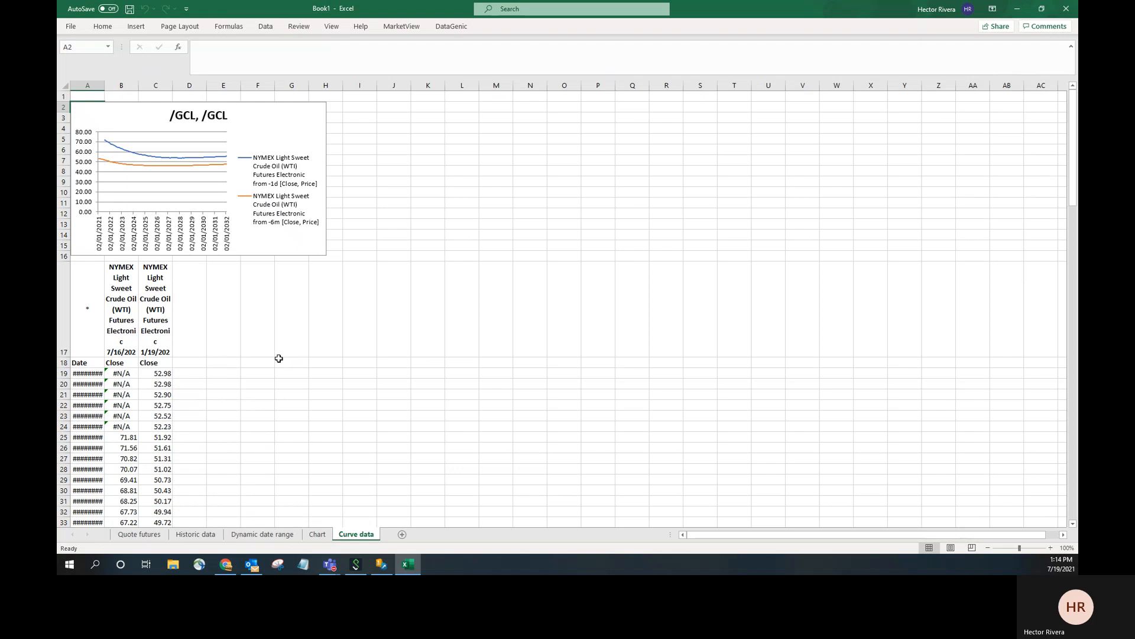
Widen columns A to C so the dates and headings fit, and inspect the chart and the two curve columns
drag(105, 86, 206, 88)
drag(239, 86, 265, 86)
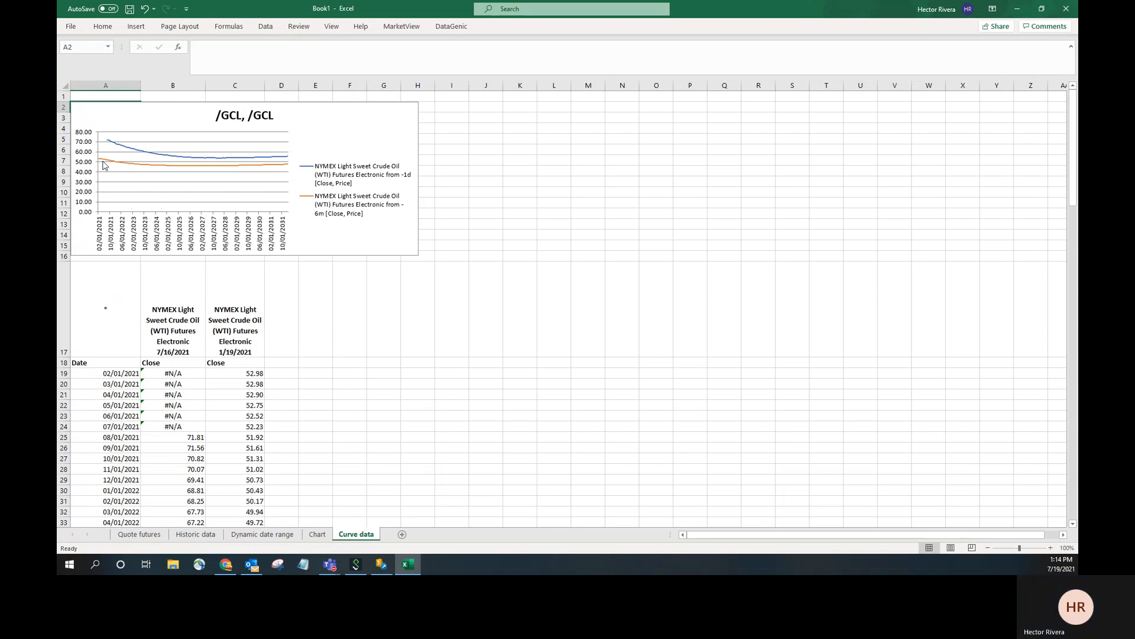
mouse_move(103, 165)
click(119, 330)
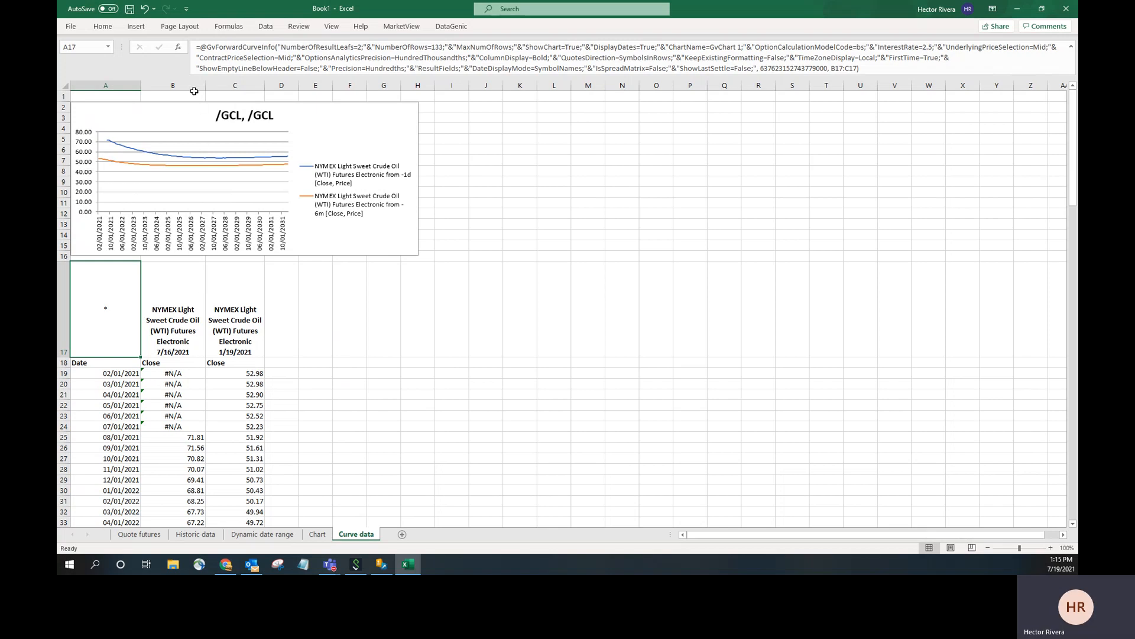
click(194, 84)
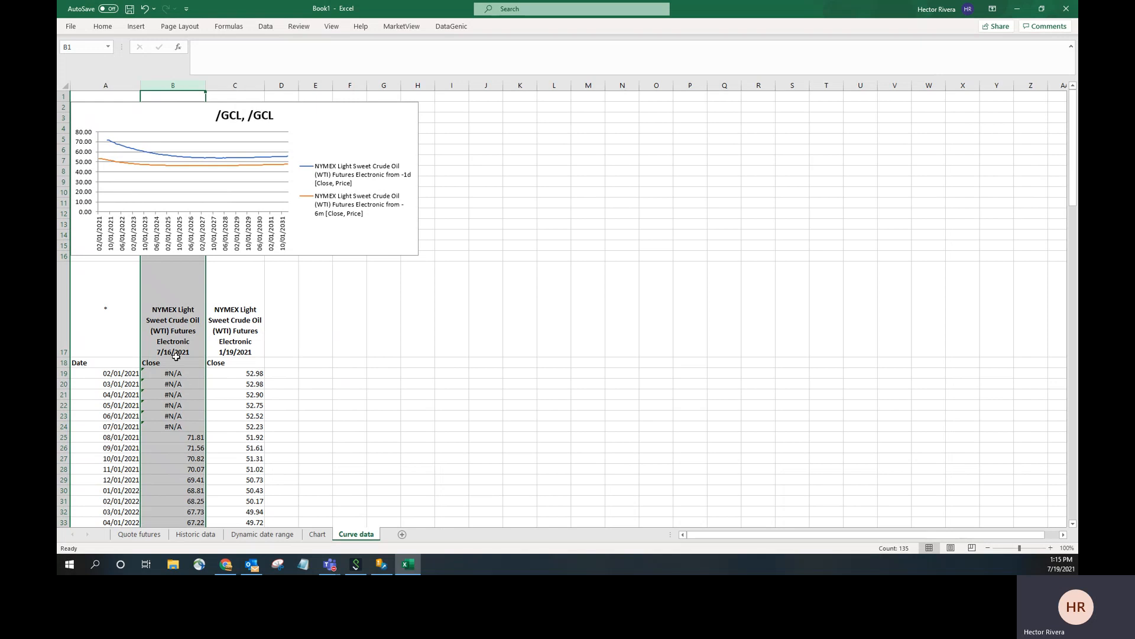
click(240, 85)
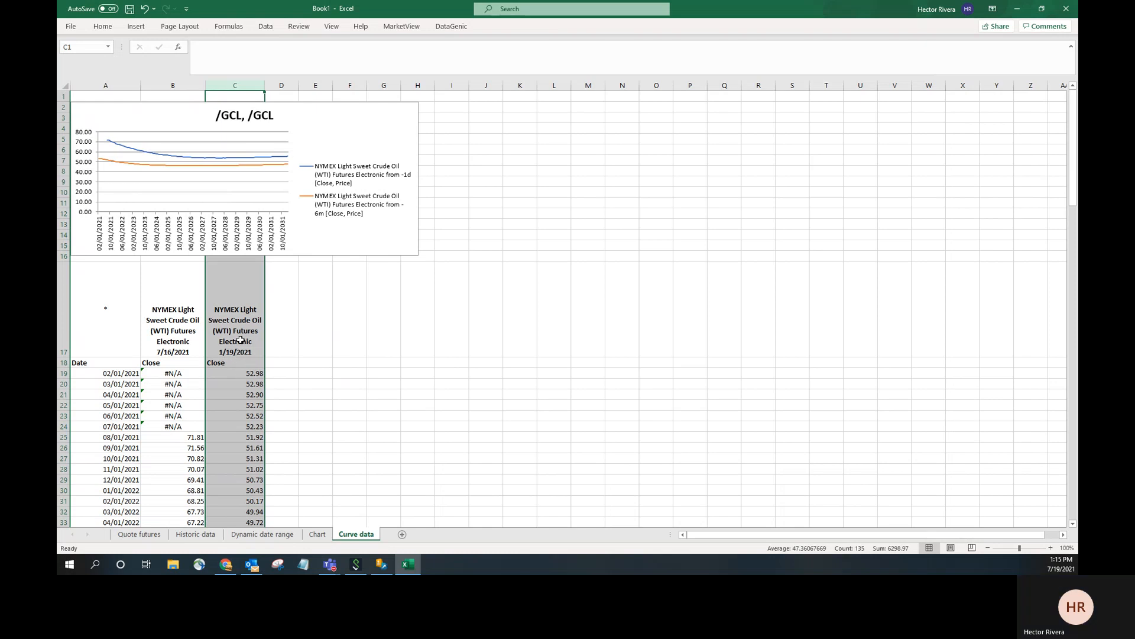
Compare both curves' close prices for the August and September 2021 contracts, and look through the forward months to the table's last row
click(235, 373)
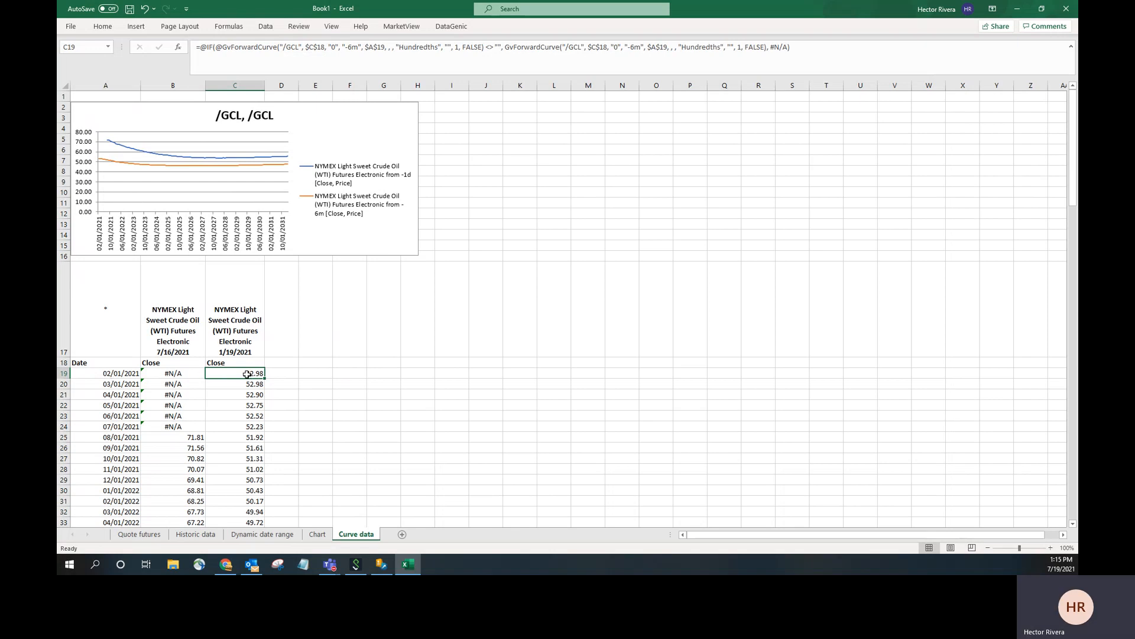
click(125, 439)
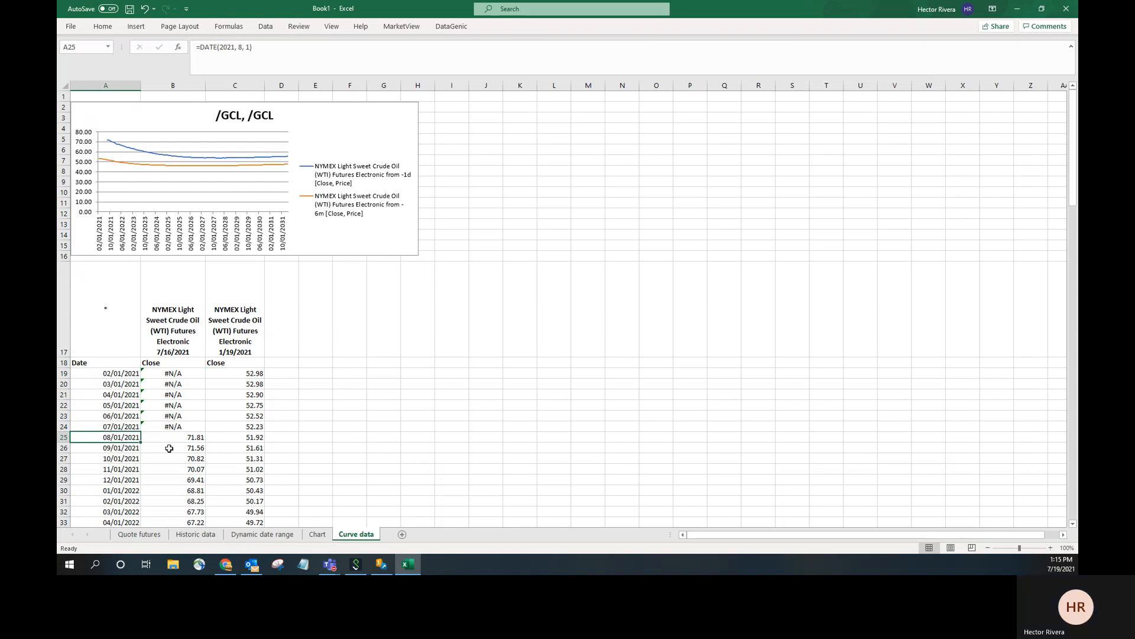
click(171, 439)
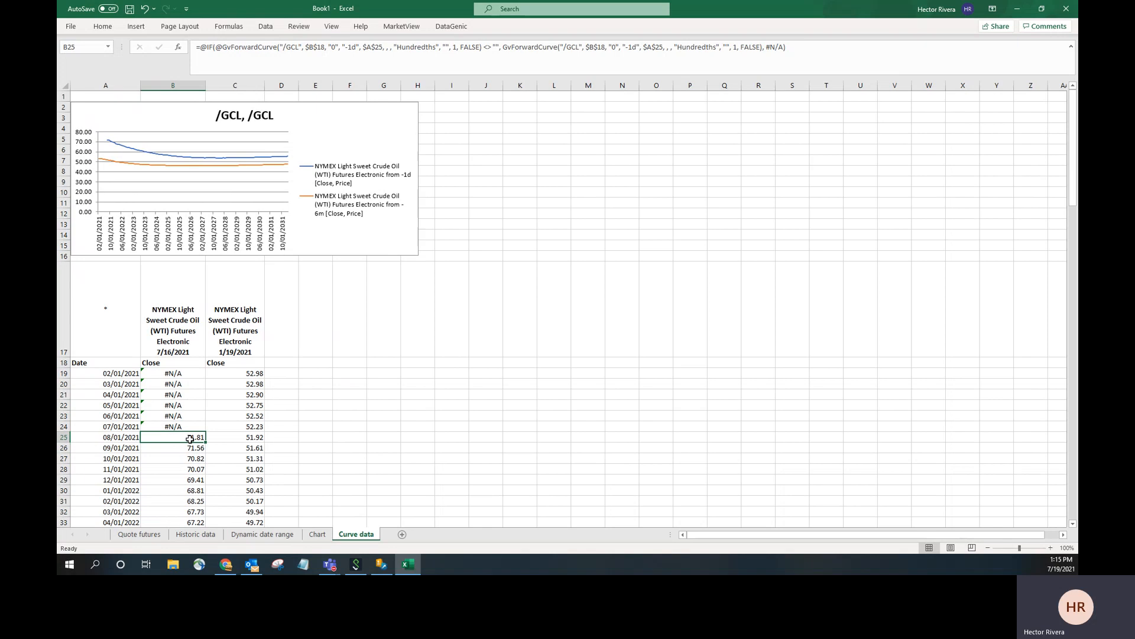
click(229, 437)
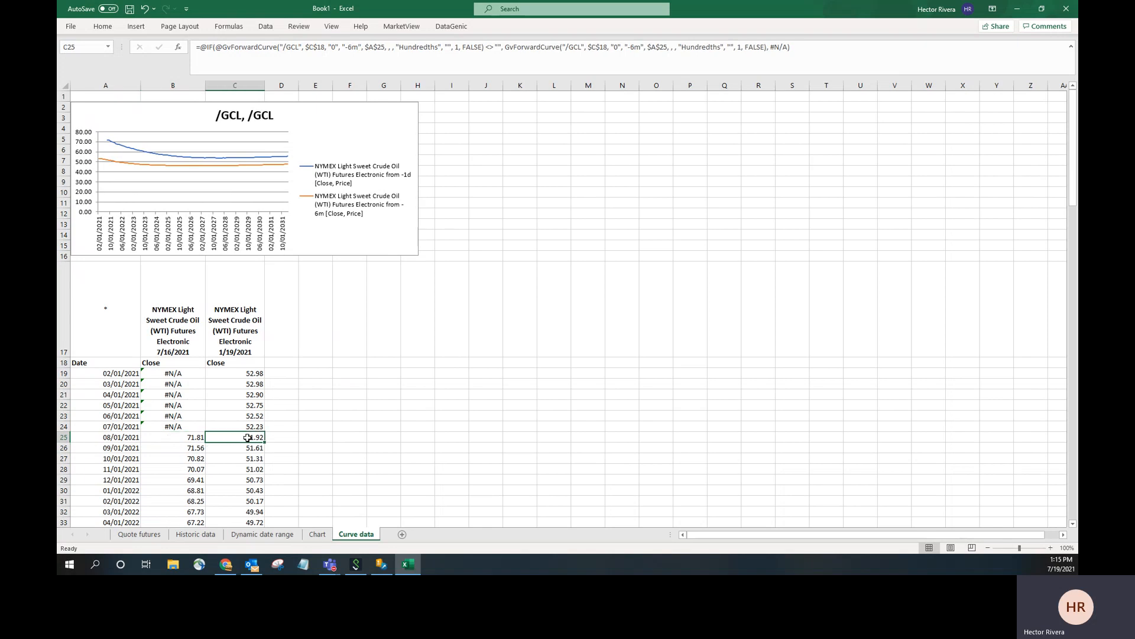
click(114, 450)
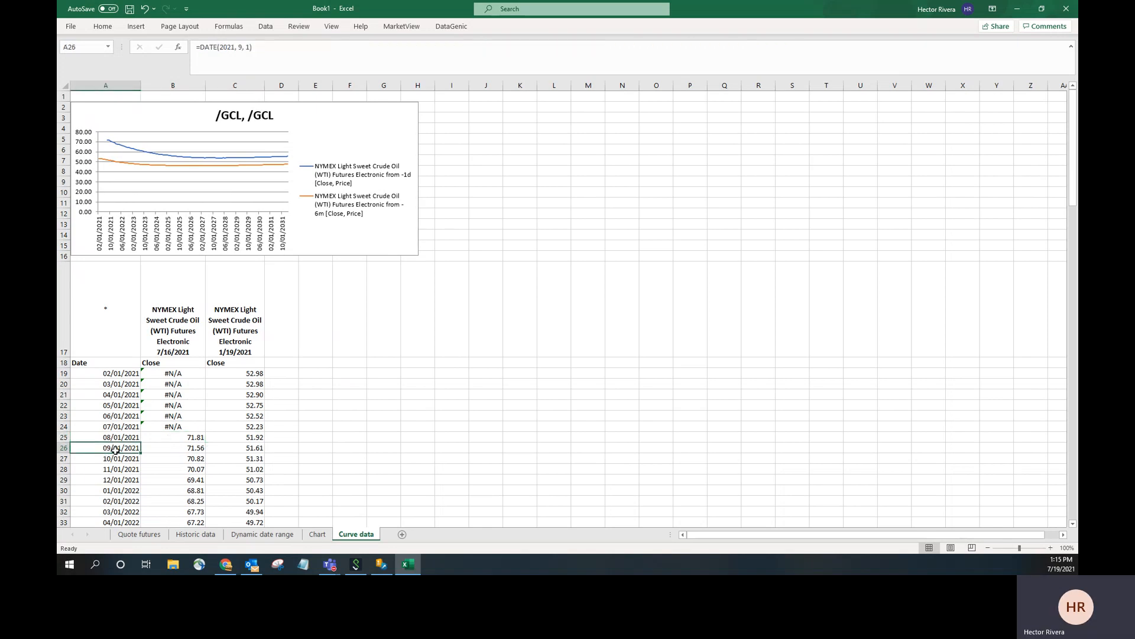
click(172, 450)
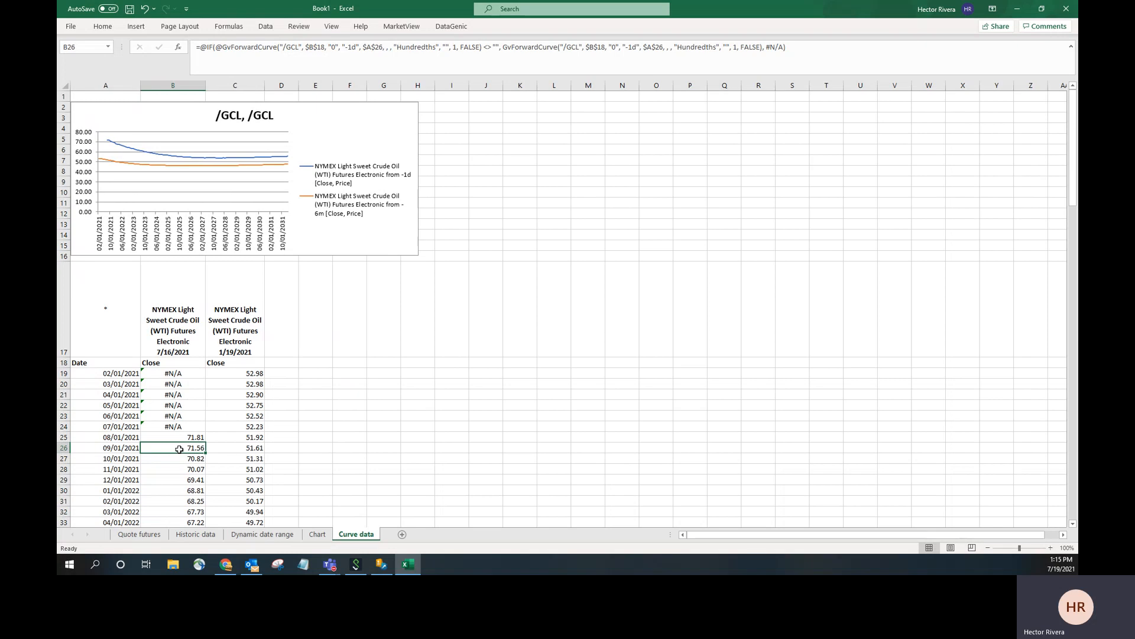
click(237, 451)
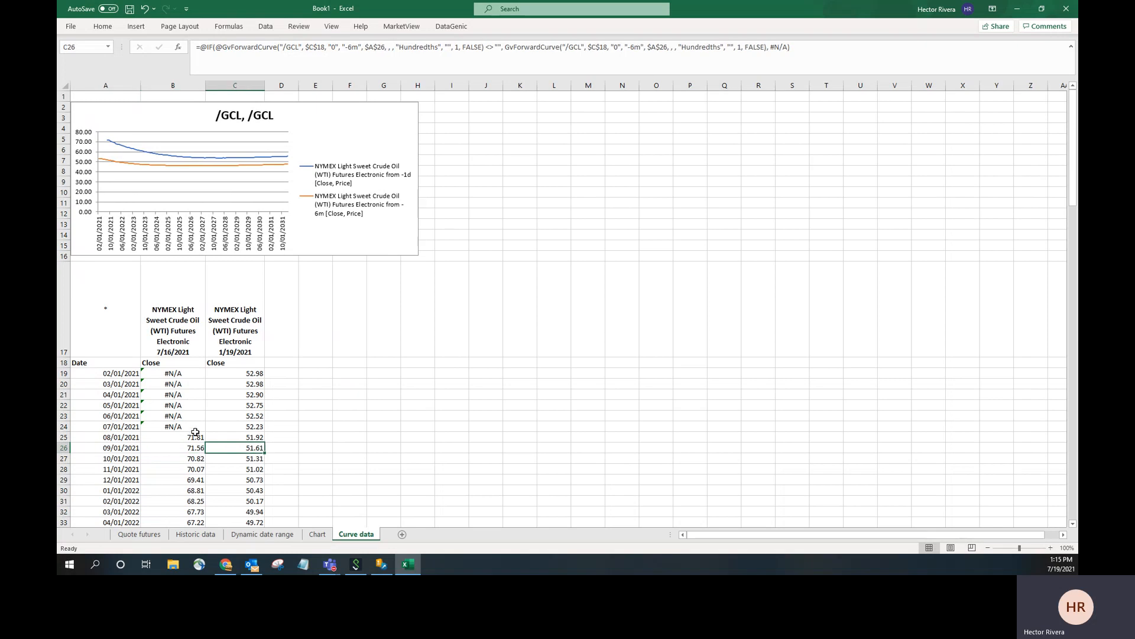
scroll(124, 412, down, 5)
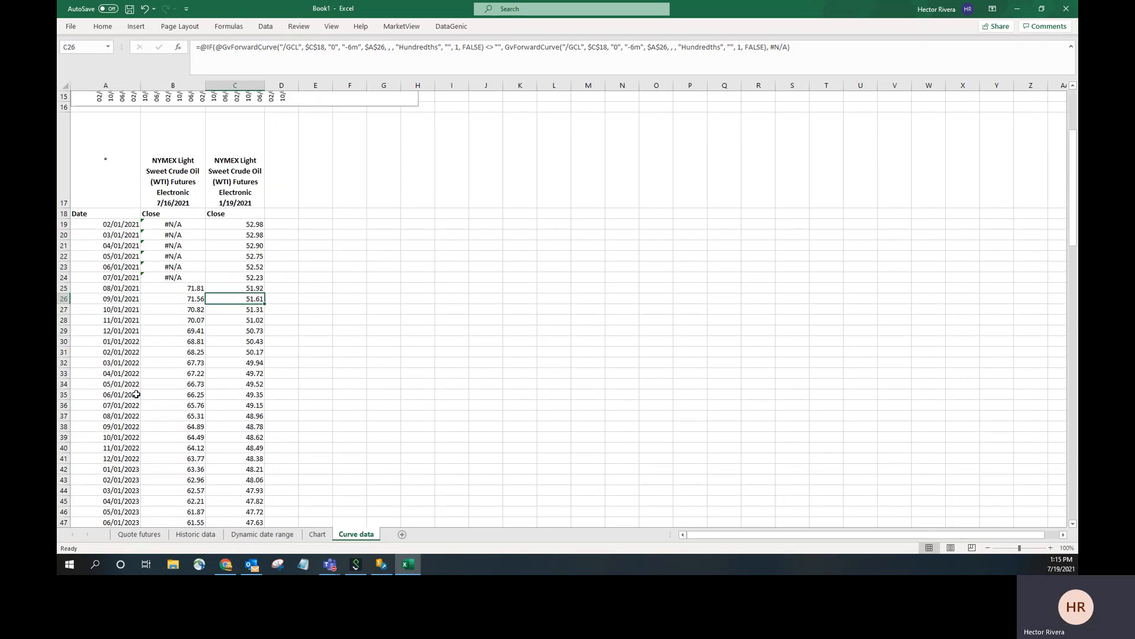
scroll(138, 378, down, 5)
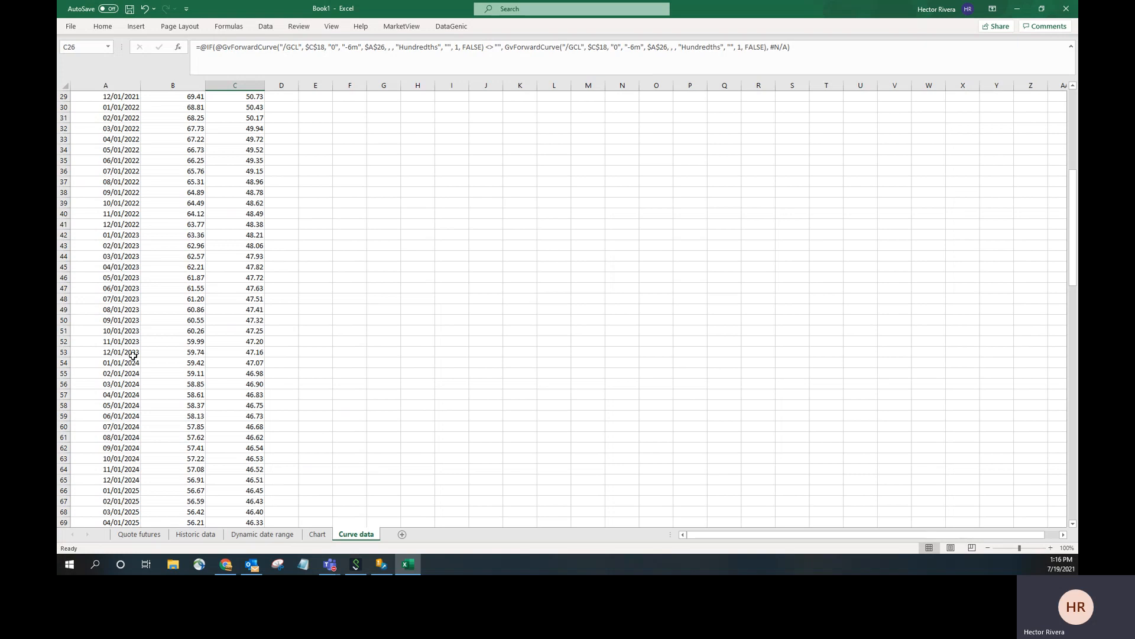
scroll(133, 352, down, 5)
scroll(131, 352, down, 5)
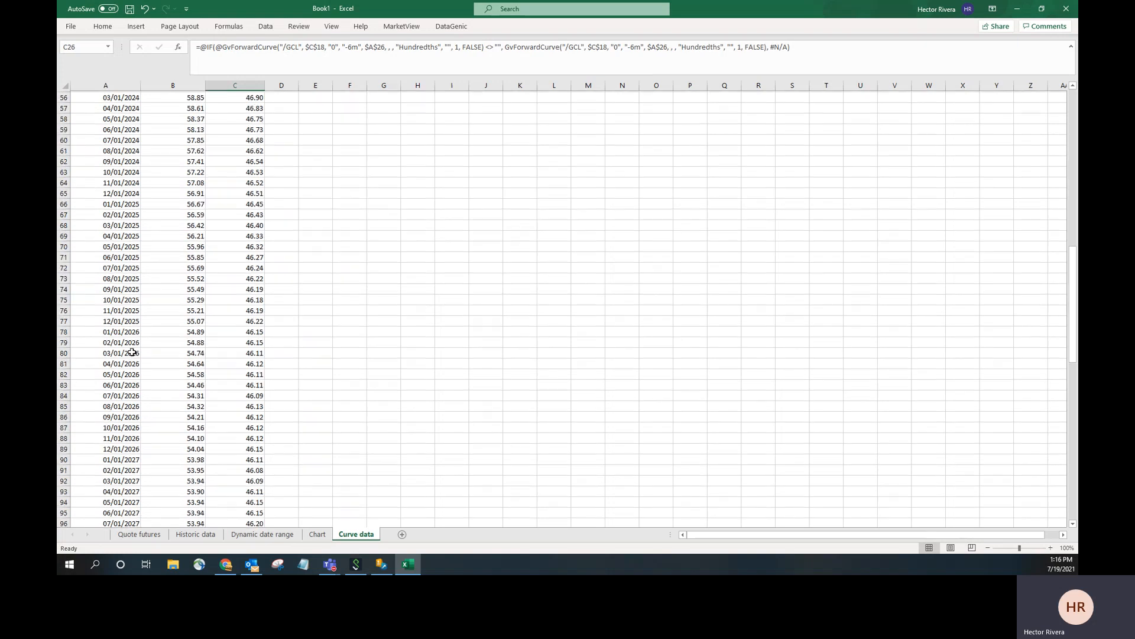
scroll(130, 353, down, 10)
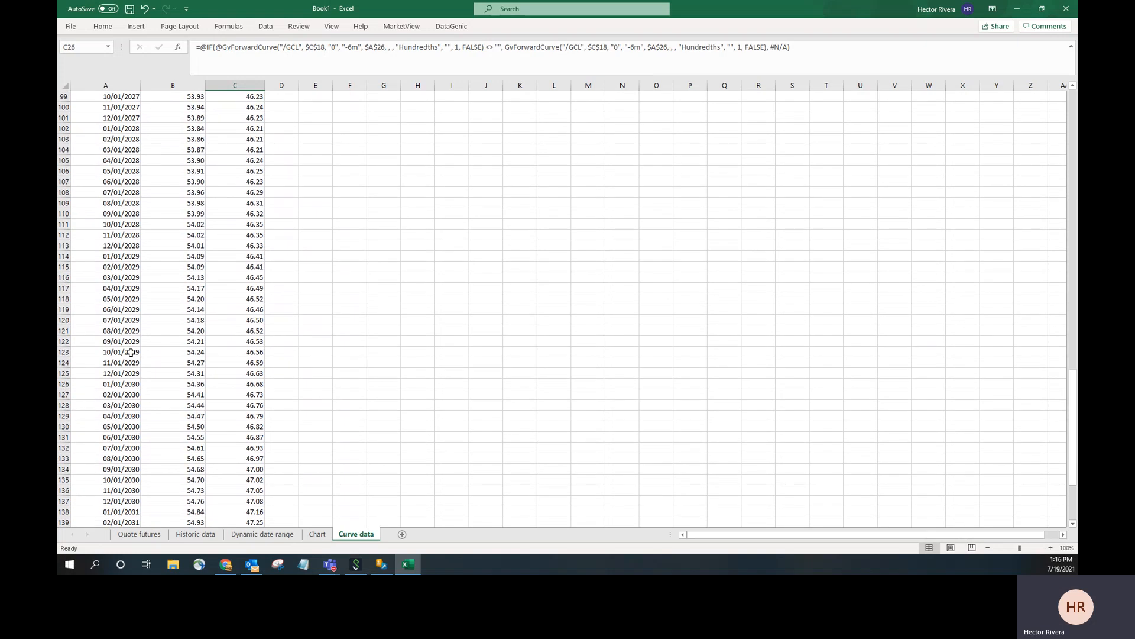
scroll(131, 353, down, 14)
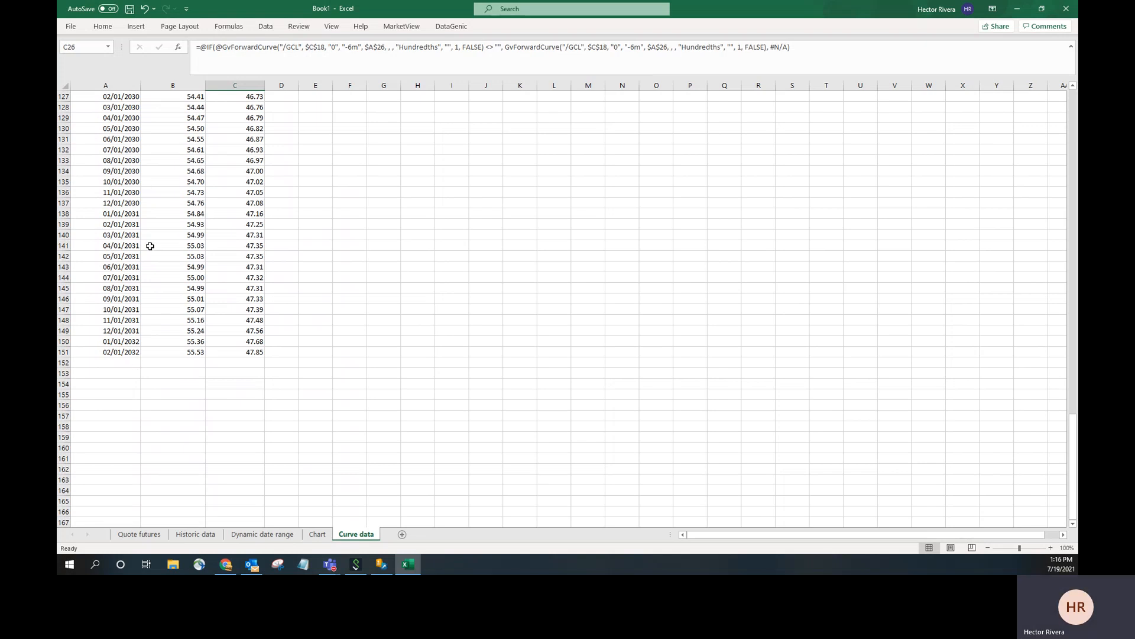
Examine the heading formulas and dates of the two /GCL curve columns on the Curve data sheet
scroll(165, 251, up, 20)
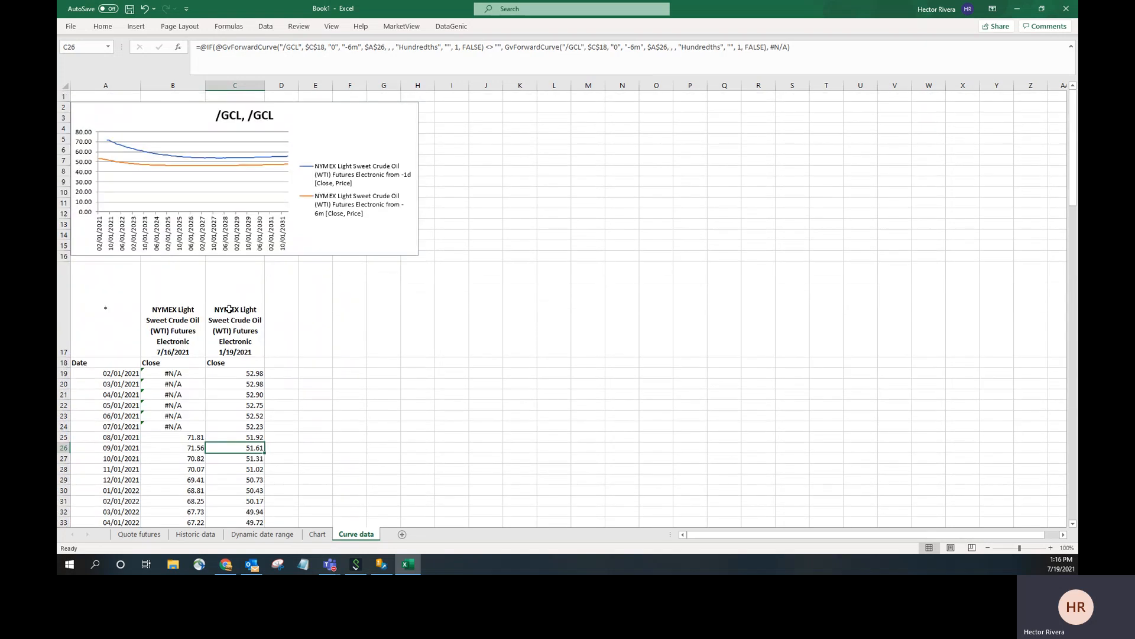
click(185, 351)
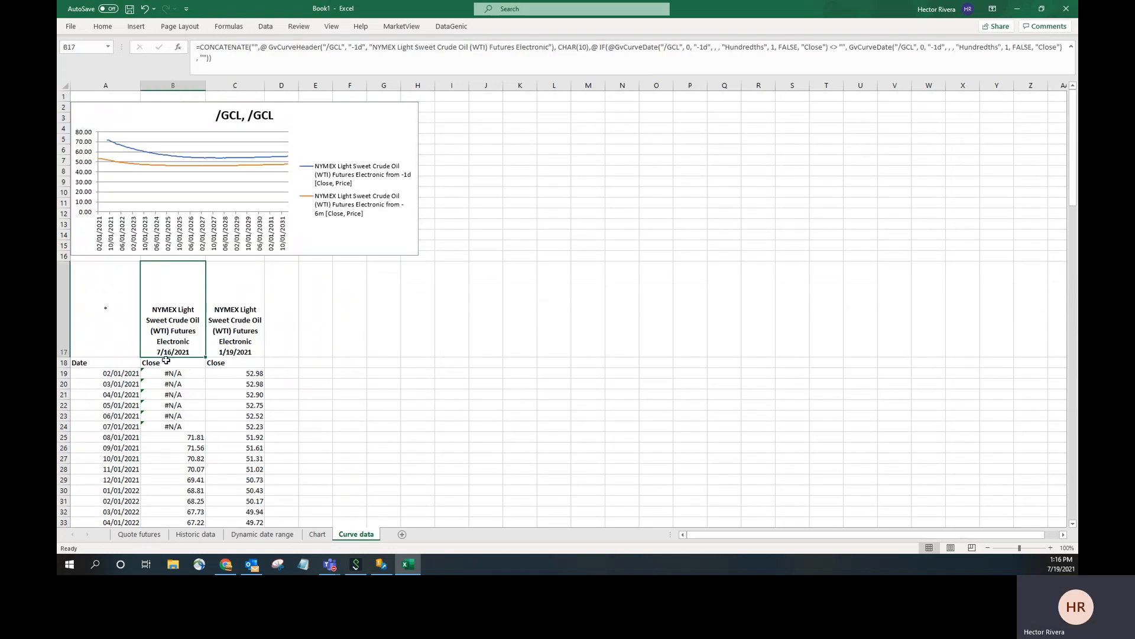
click(247, 342)
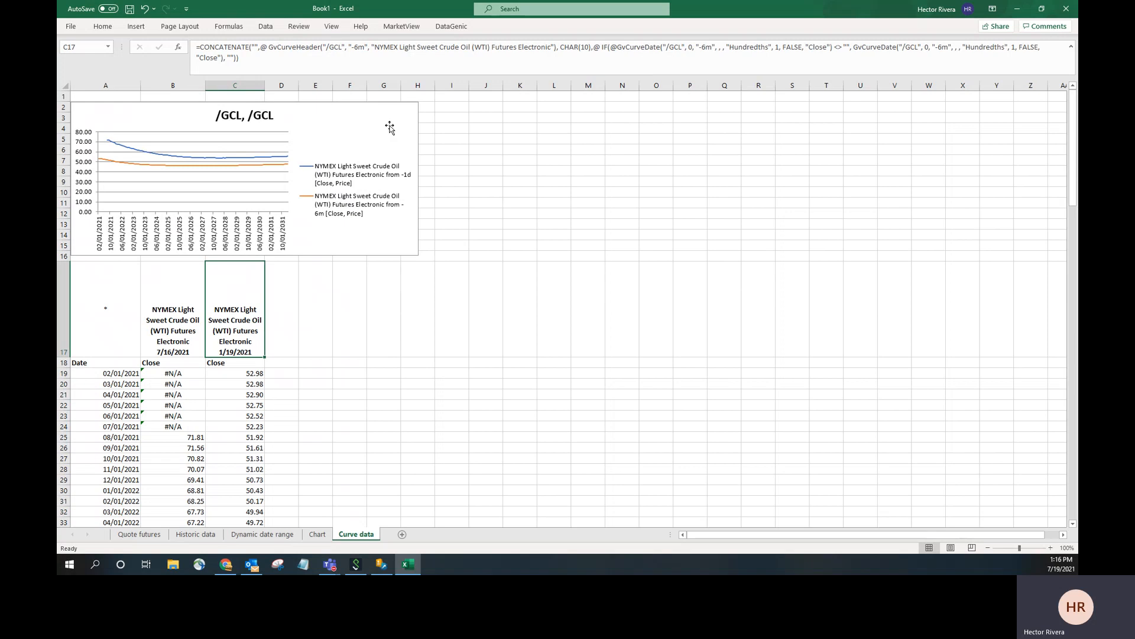
click(404, 28)
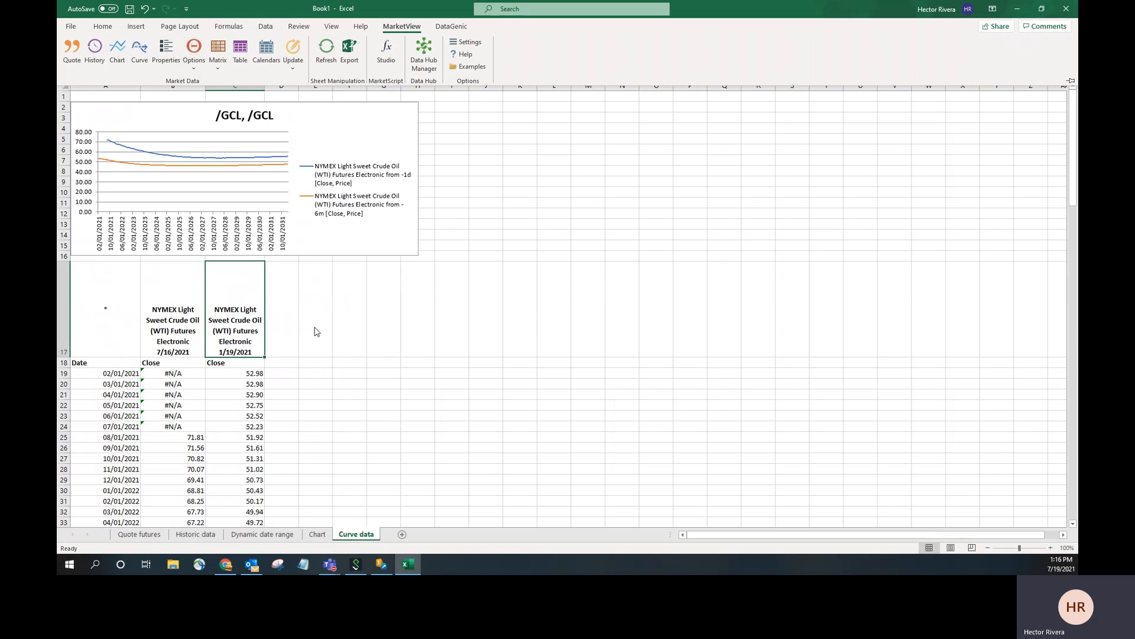
Add a new worksheet after Curve data and name it Options data
click(402, 535)
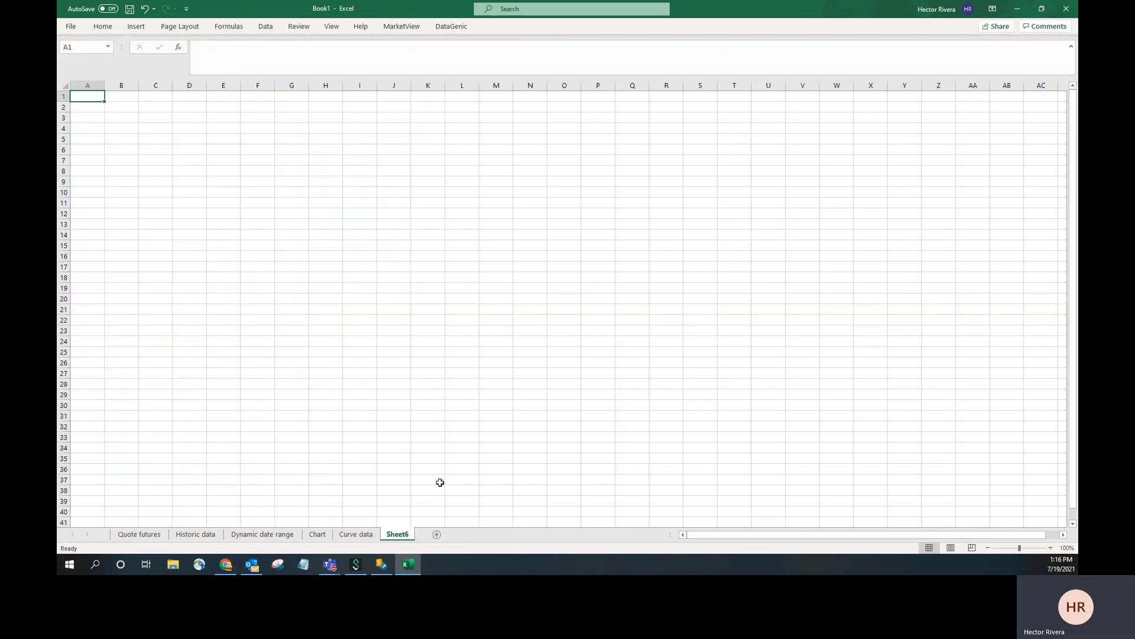
right_click(406, 536)
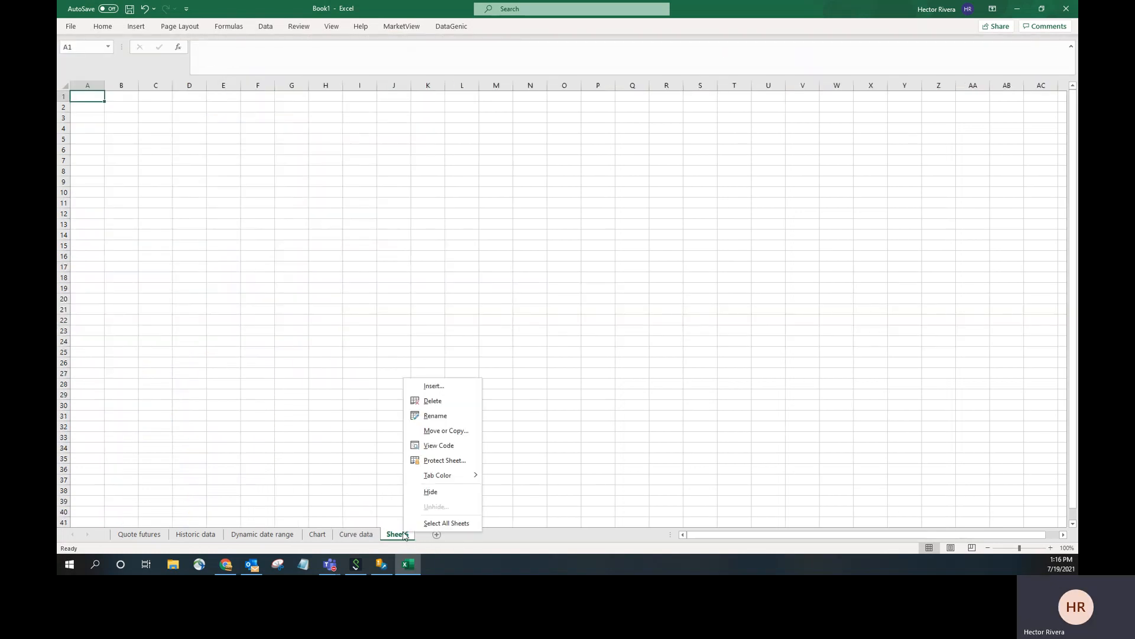
click(434, 416)
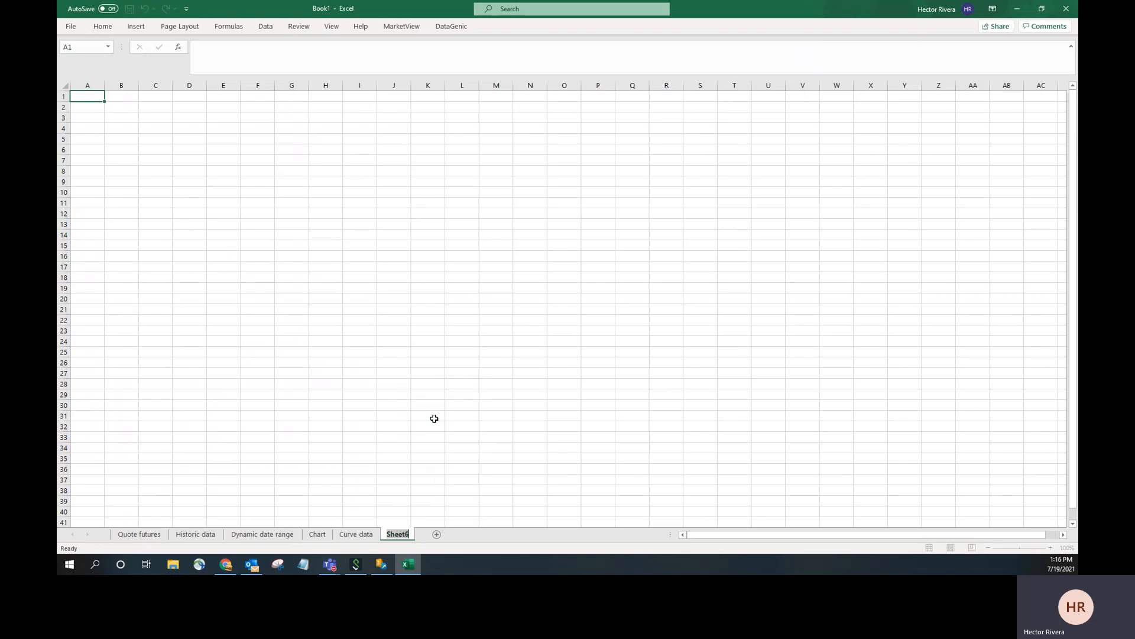
text(Option dat)
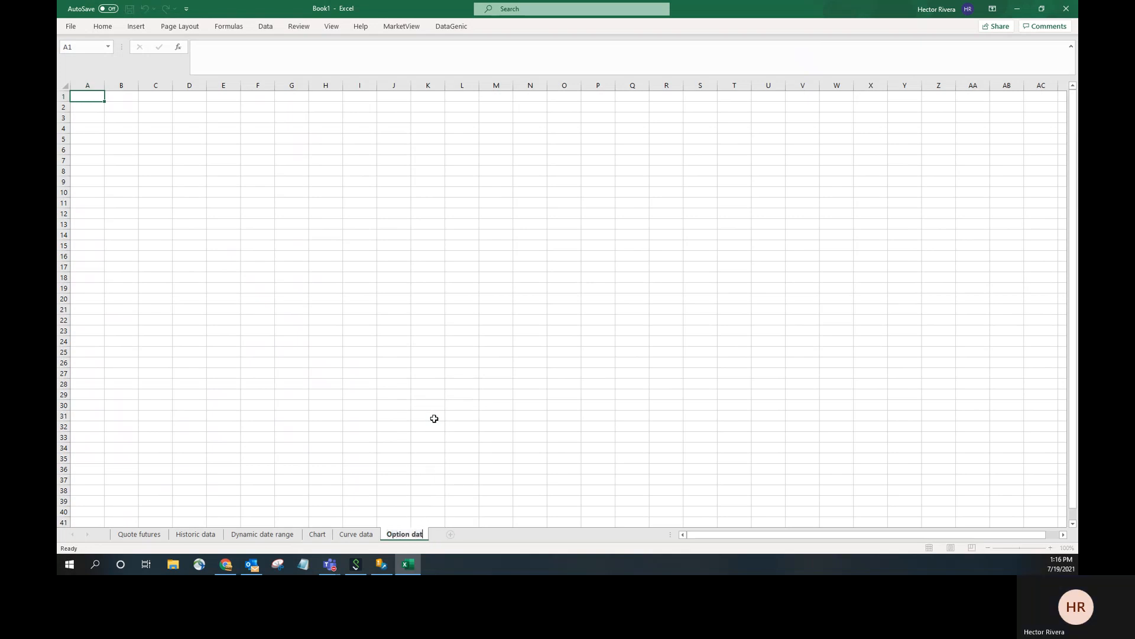
text(a)
text(s)
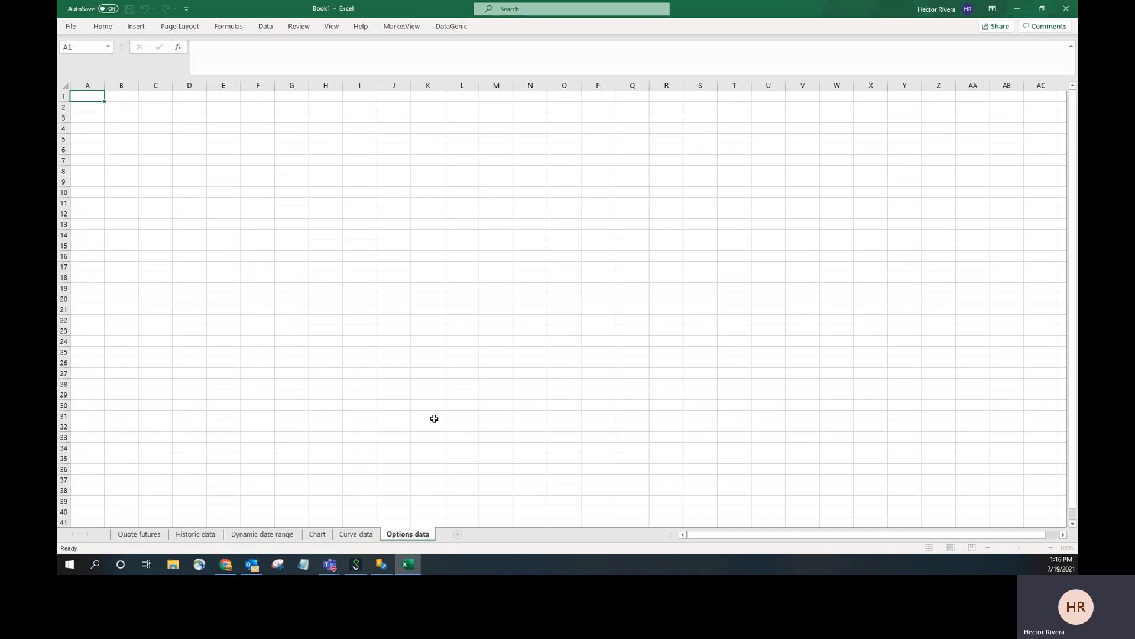
key(Return)
Start a new MarketView option chain at cell A1 of the Options data sheet
click(224, 245)
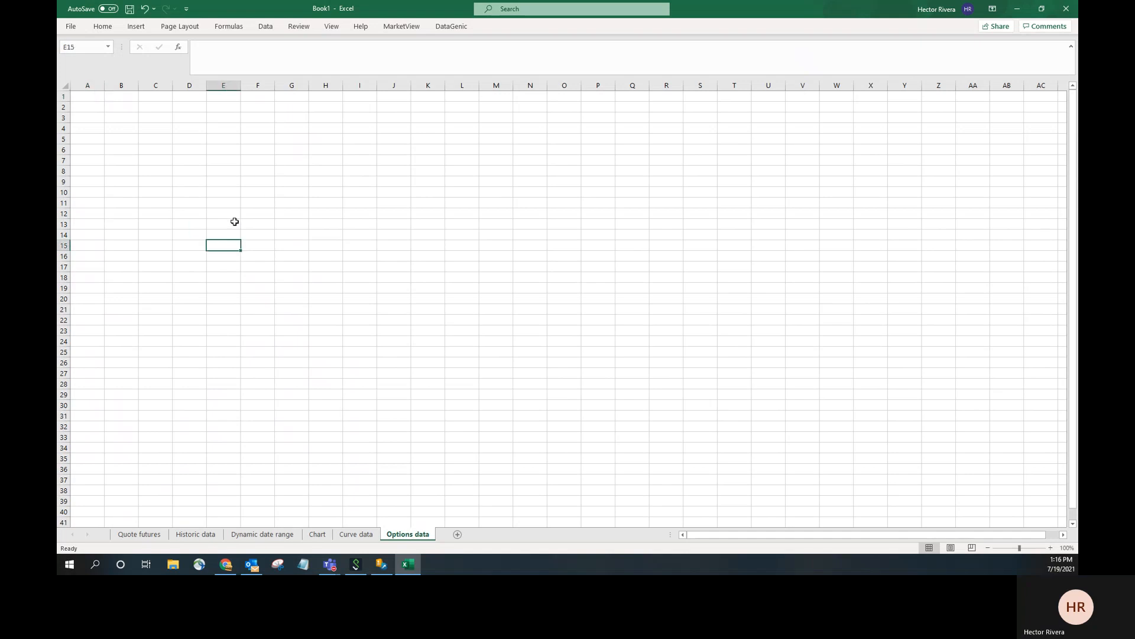
click(101, 137)
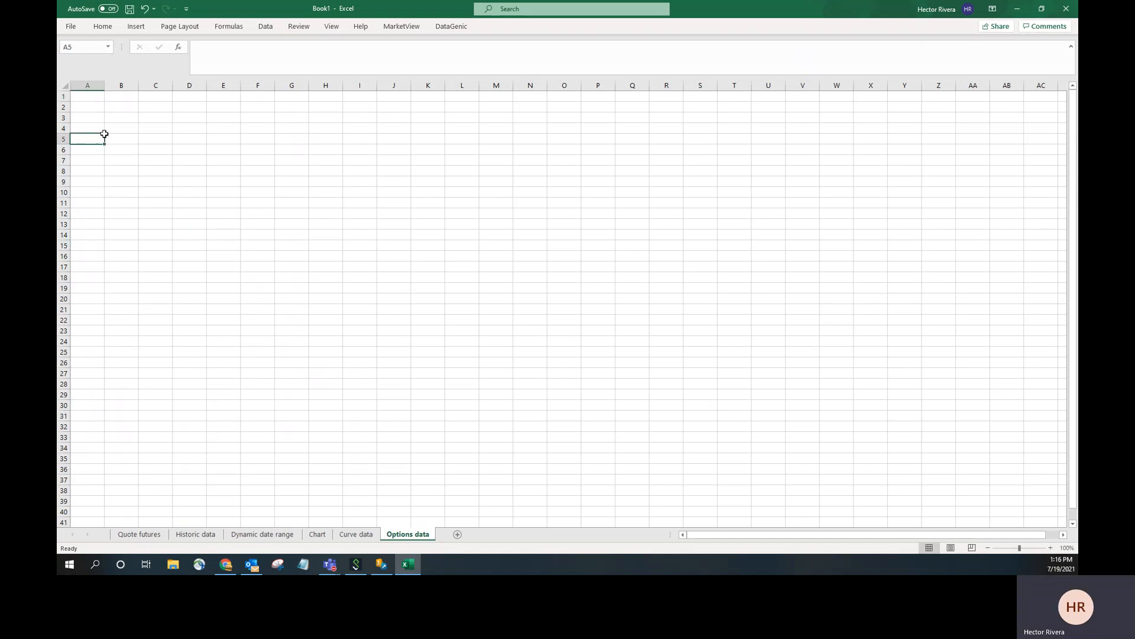
click(89, 95)
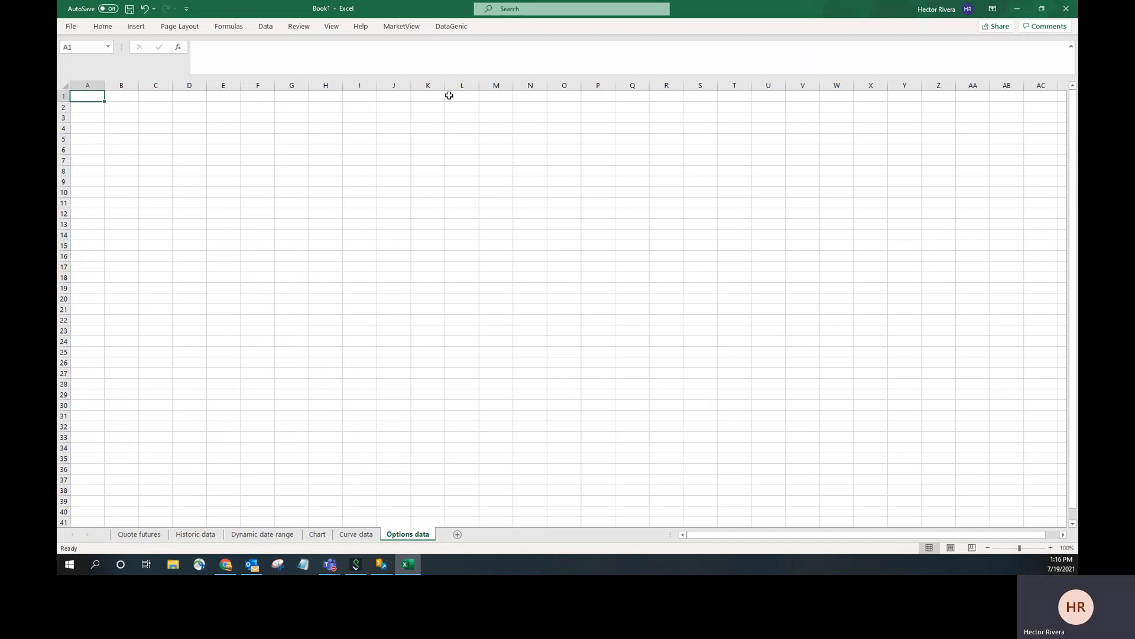
click(405, 31)
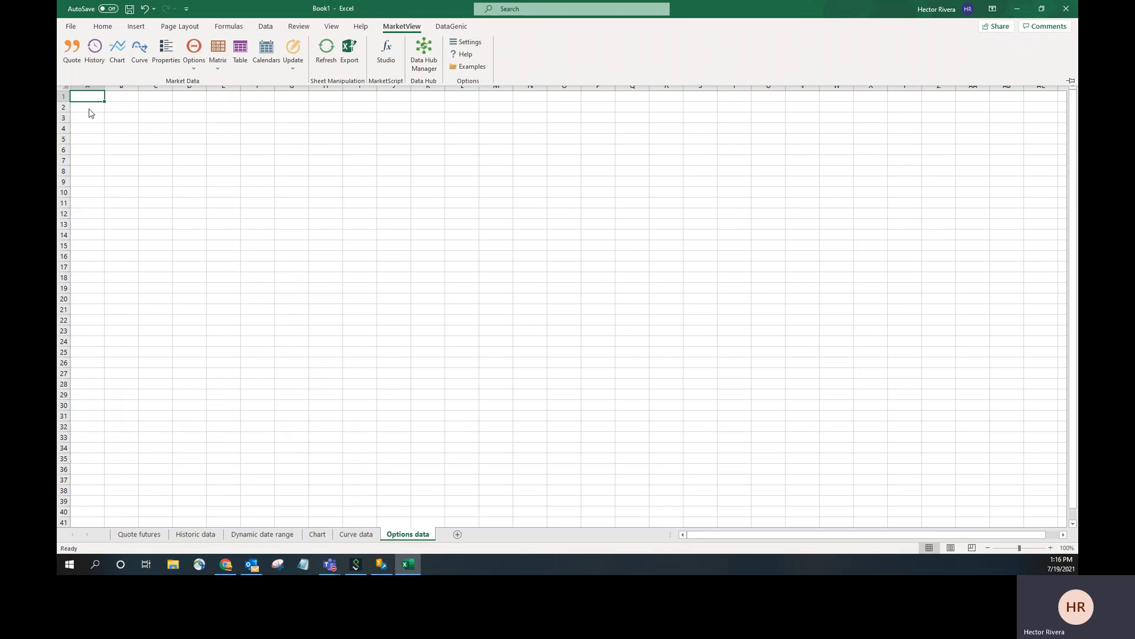
click(195, 69)
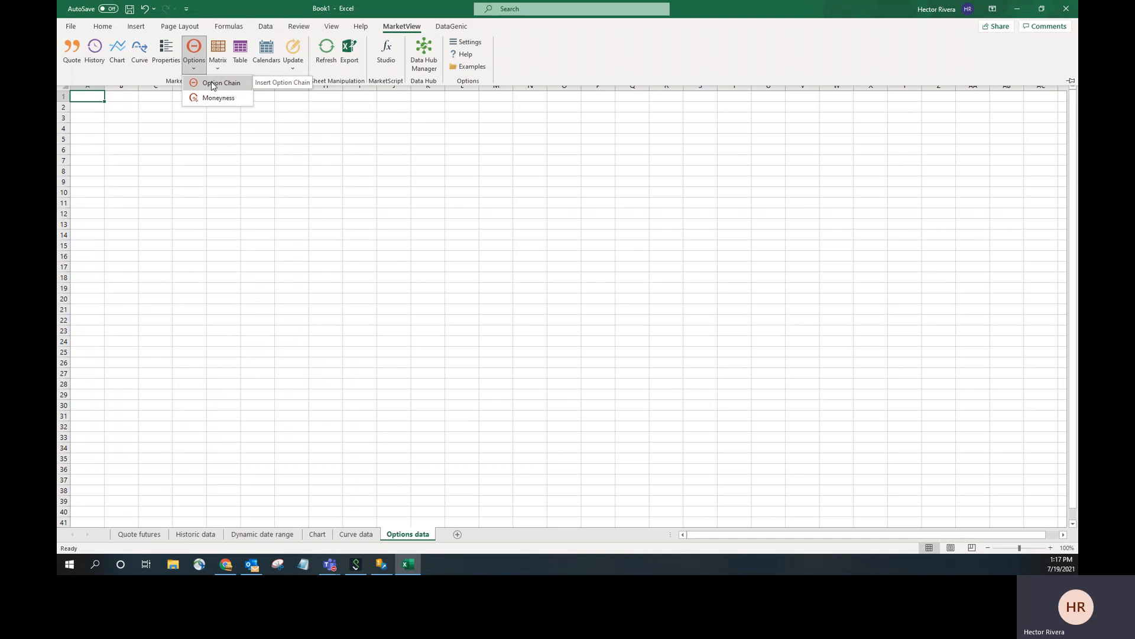
click(196, 48)
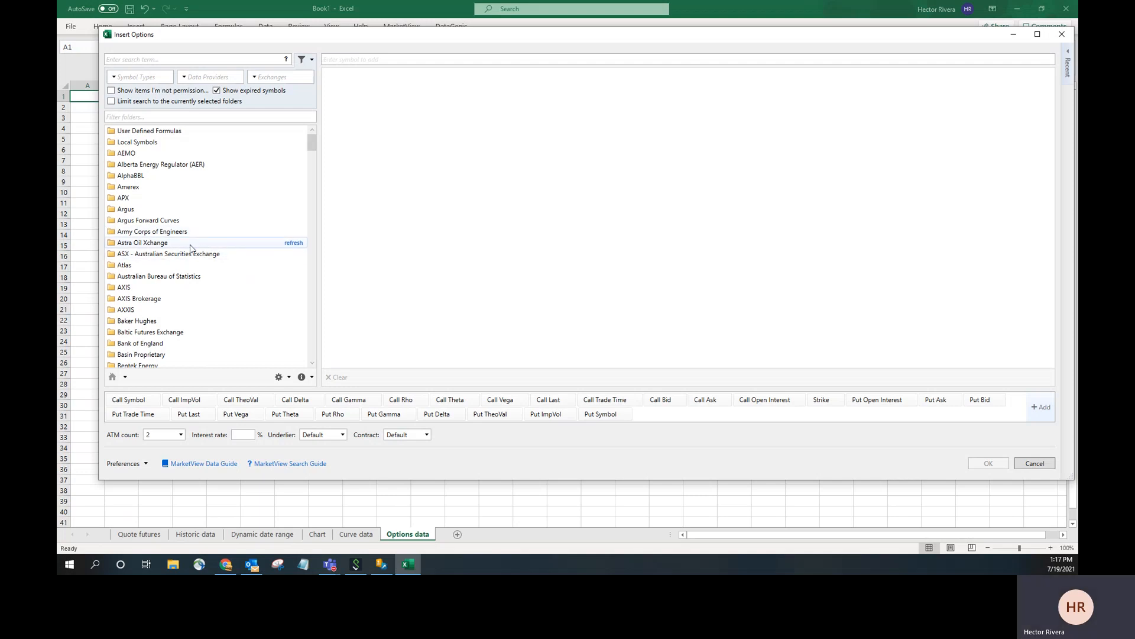
Browse the symbol folders to NYMEX - New York Mercantile Exchange, Benchmarks, Light Sweet Crude Oil, Continuous, Globex
scroll(191, 247, down, 5)
scroll(191, 248, down, 15)
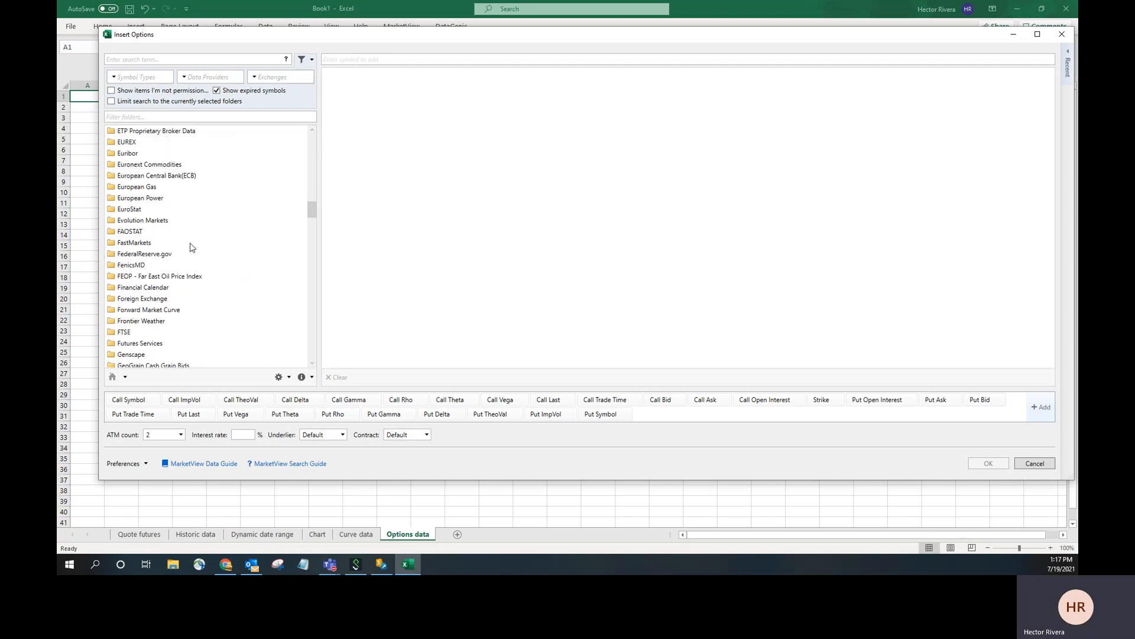
scroll(190, 247, down, 10)
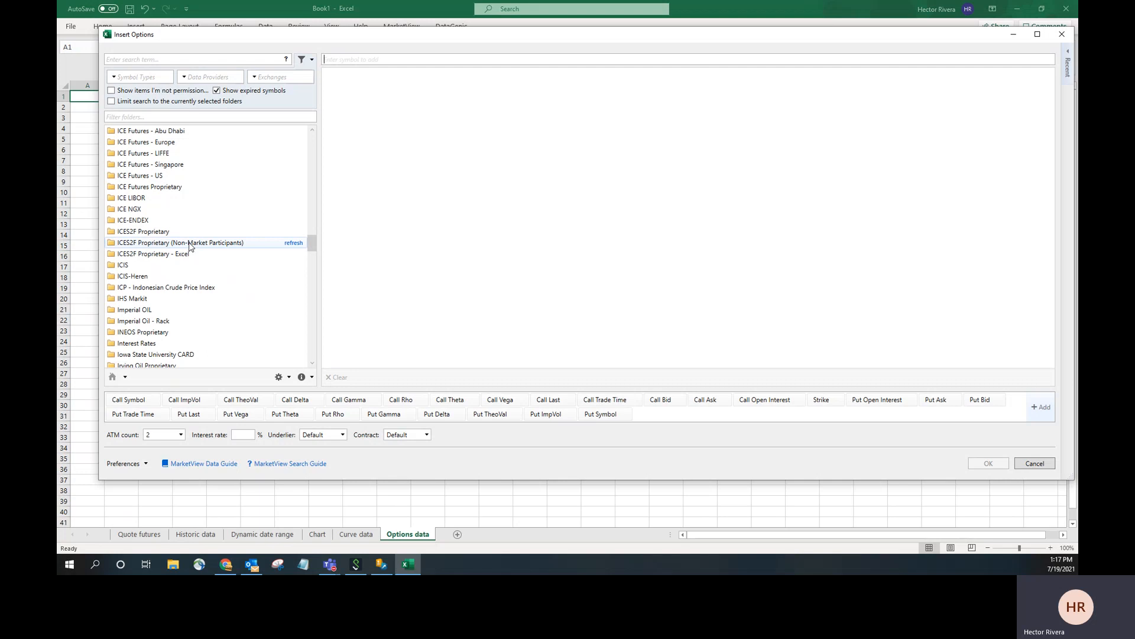
scroll(190, 247, down, 10)
scroll(187, 245, down, 5)
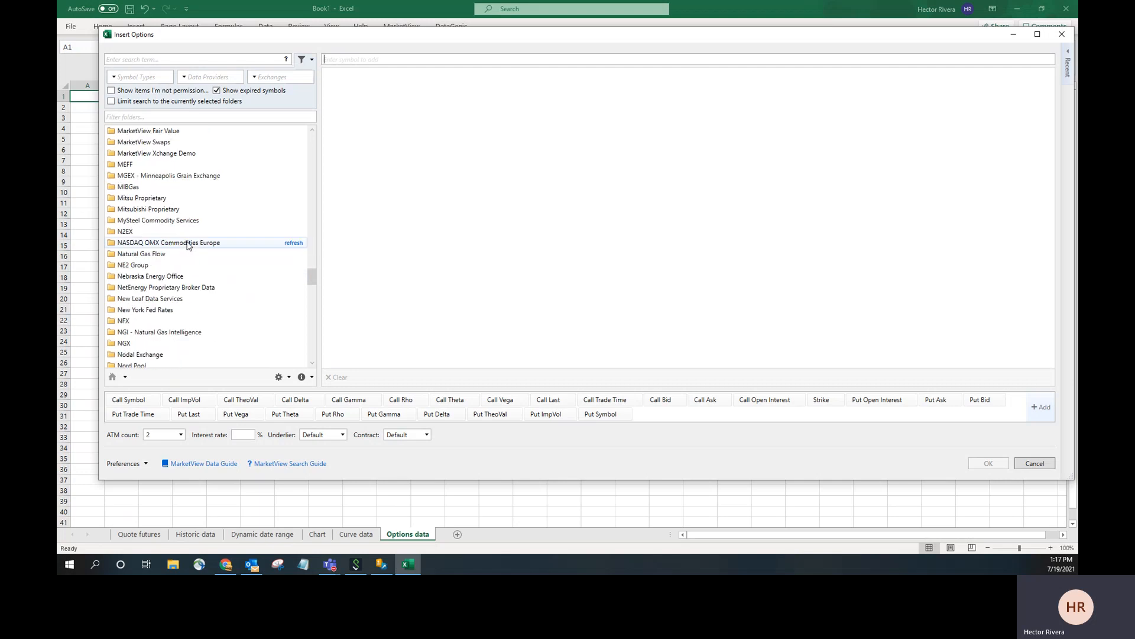
scroll(187, 245, down, 5)
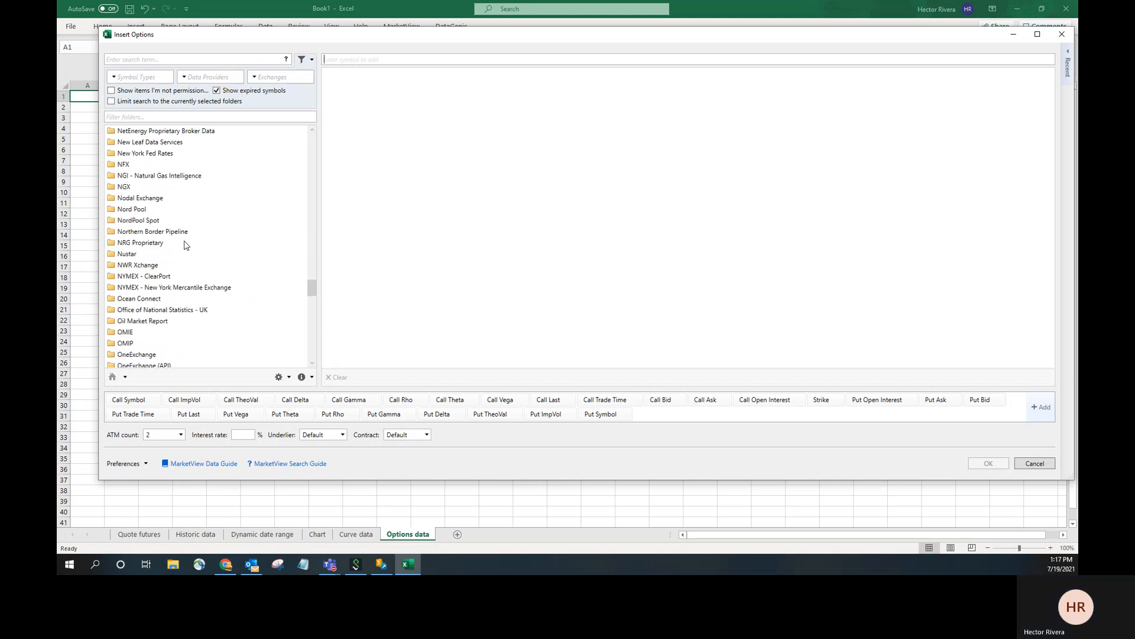
click(188, 288)
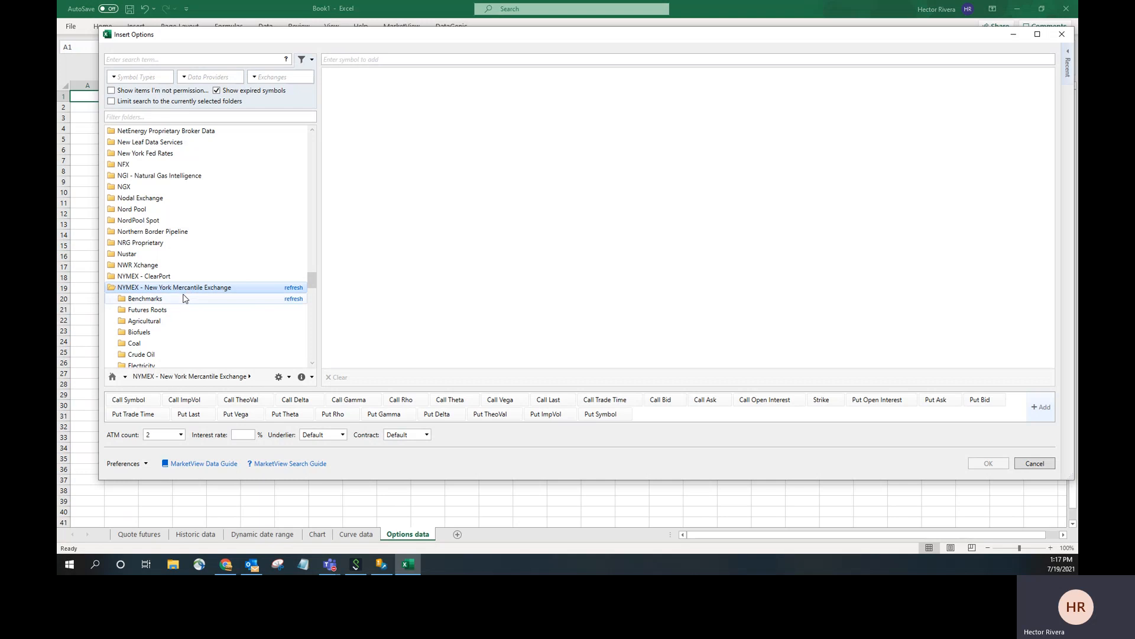
click(177, 297)
click(313, 356)
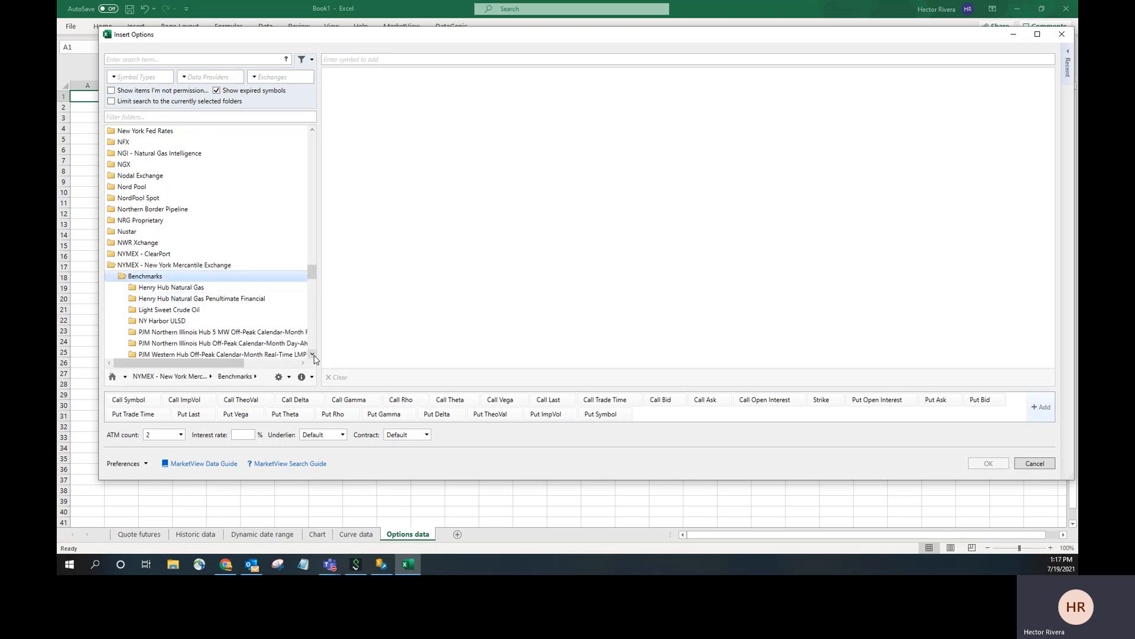
scroll(315, 359, down, 2)
click(169, 254)
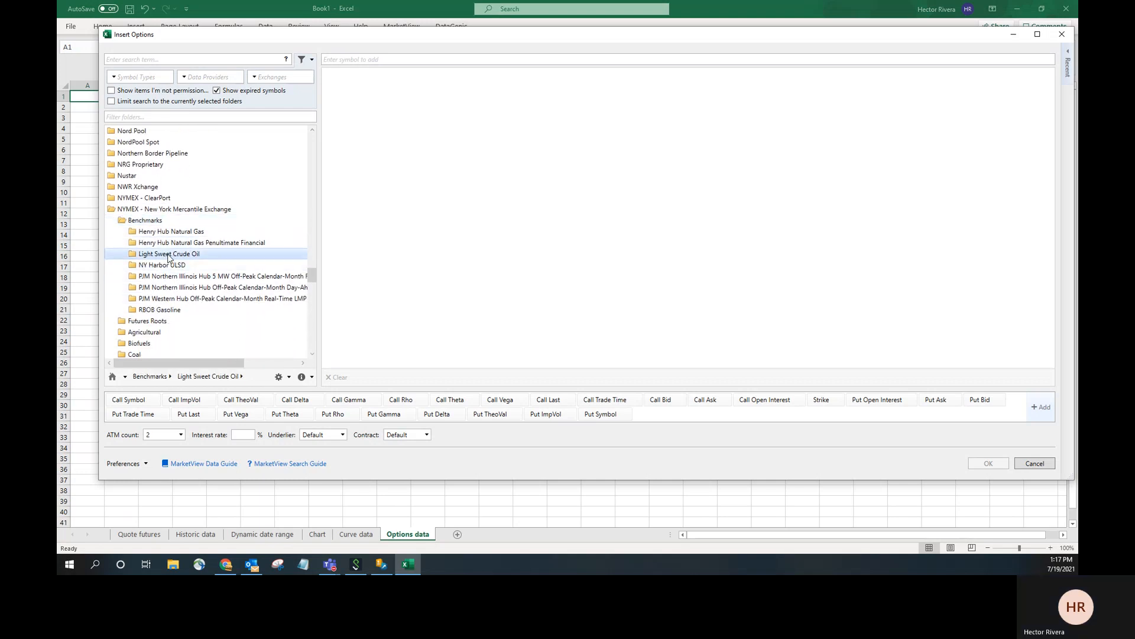
click(179, 277)
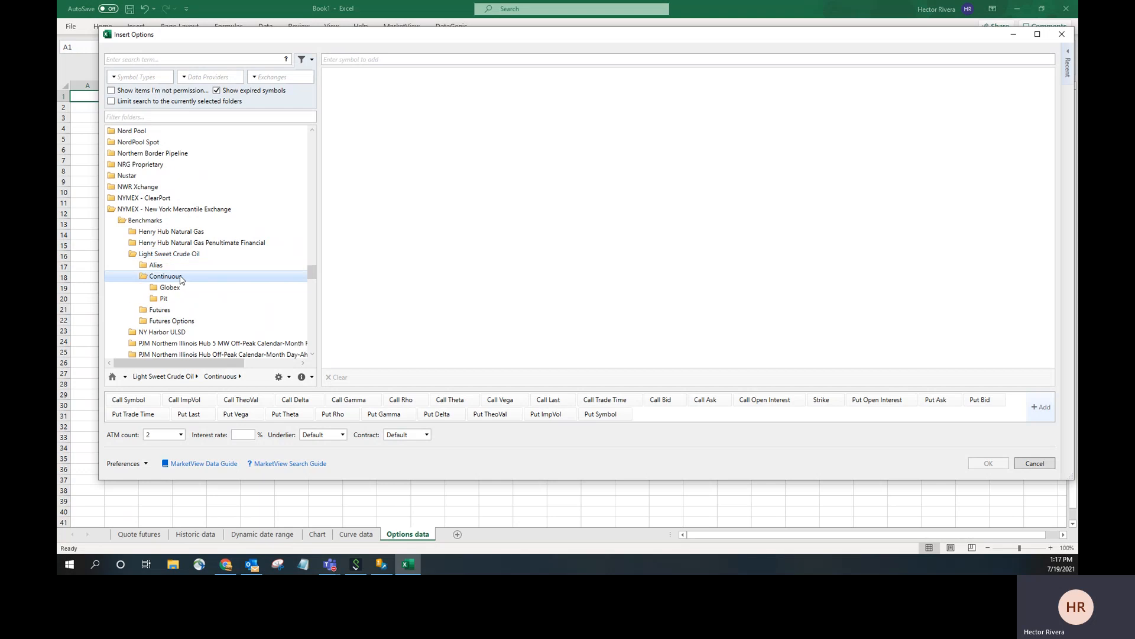
click(179, 287)
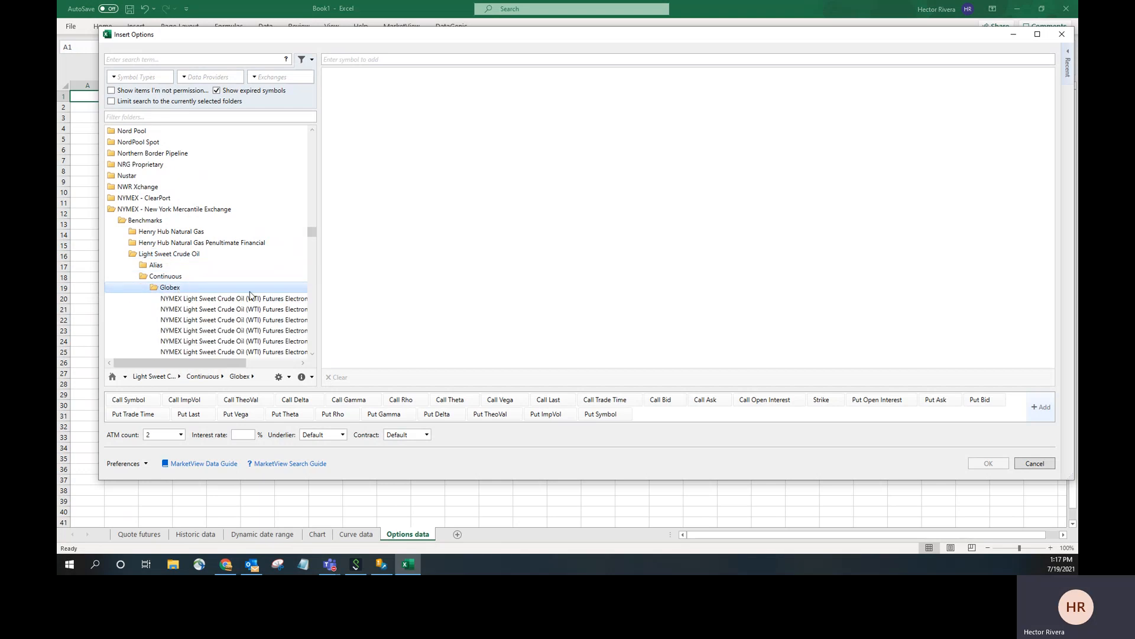
Add the front-month /GCL<0> and 2nd-month /GCL<1> WTI futures symbols and insert their option chains
drag(320, 284, 472, 280)
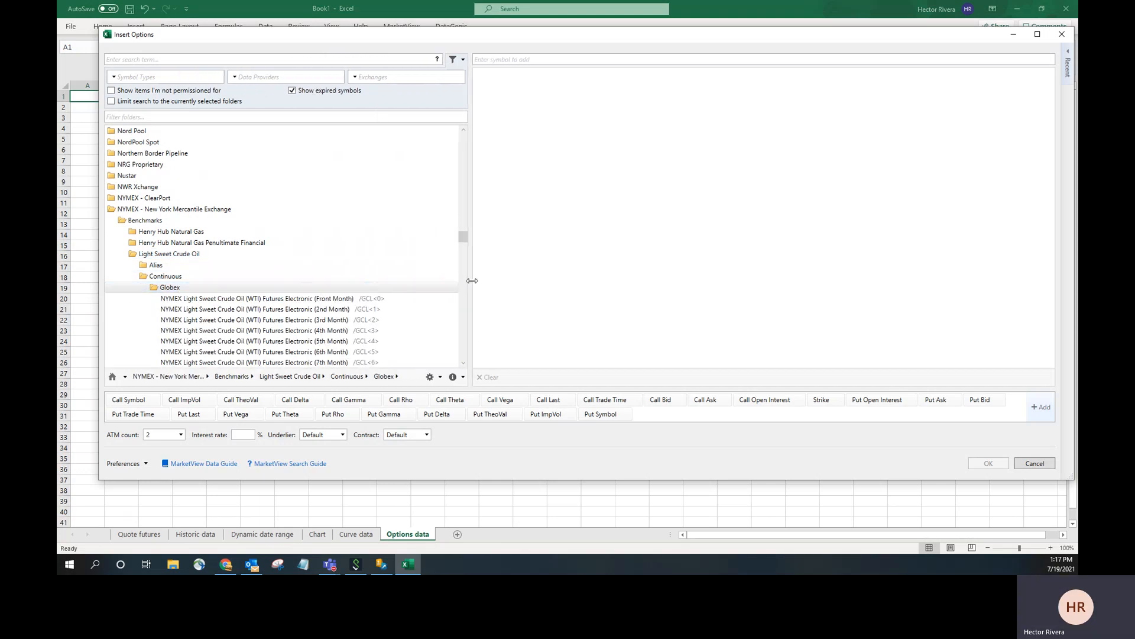
click(366, 302)
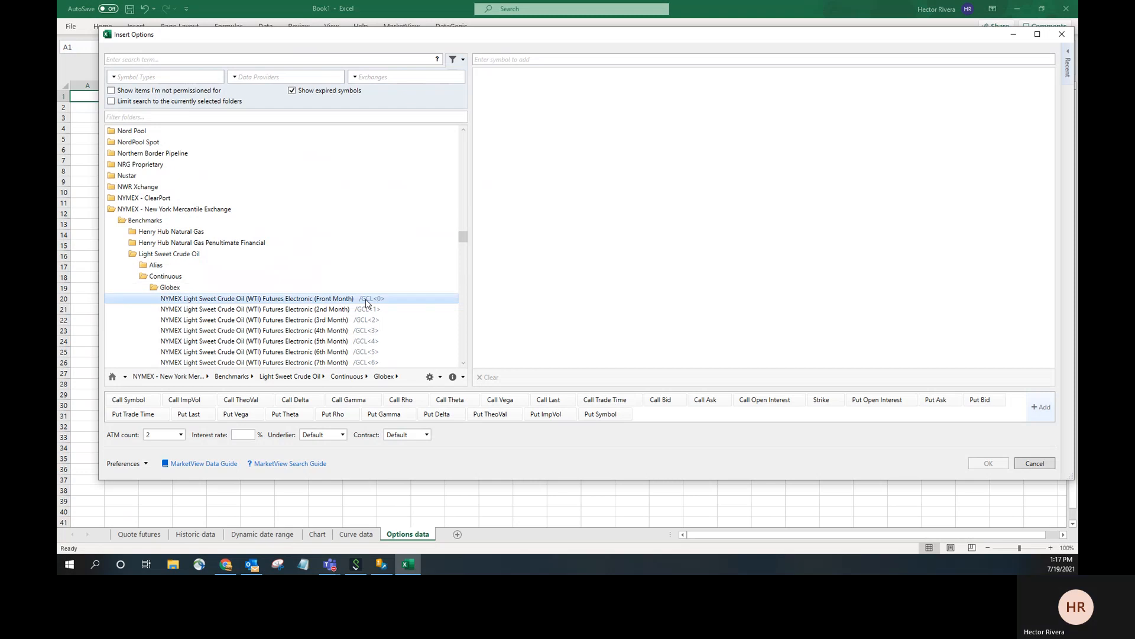
double_click(366, 302)
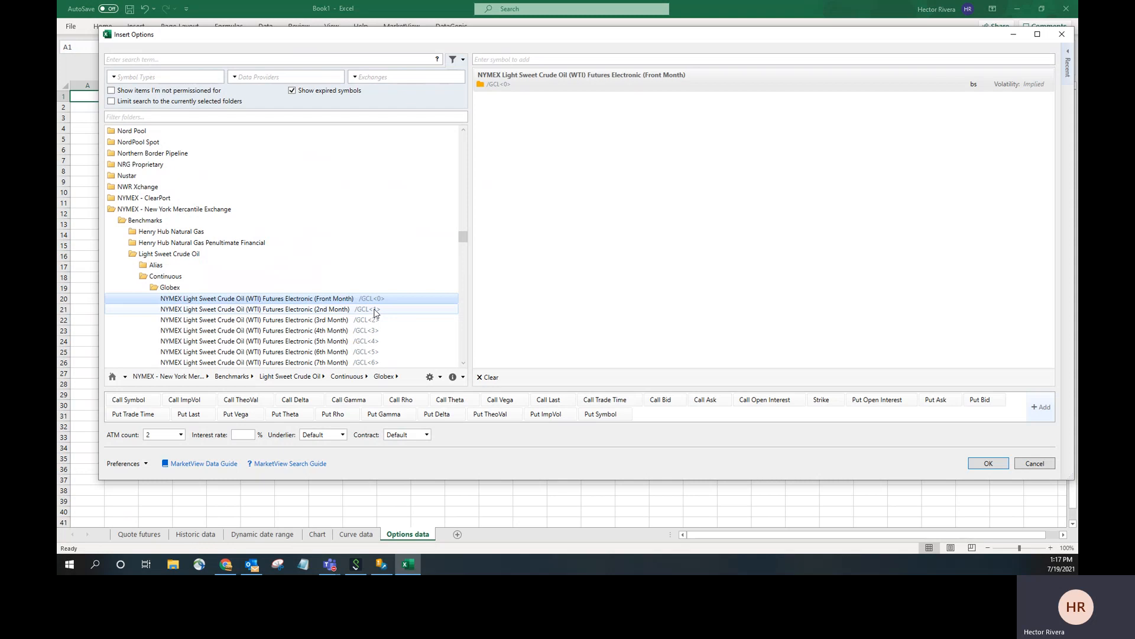
double_click(374, 311)
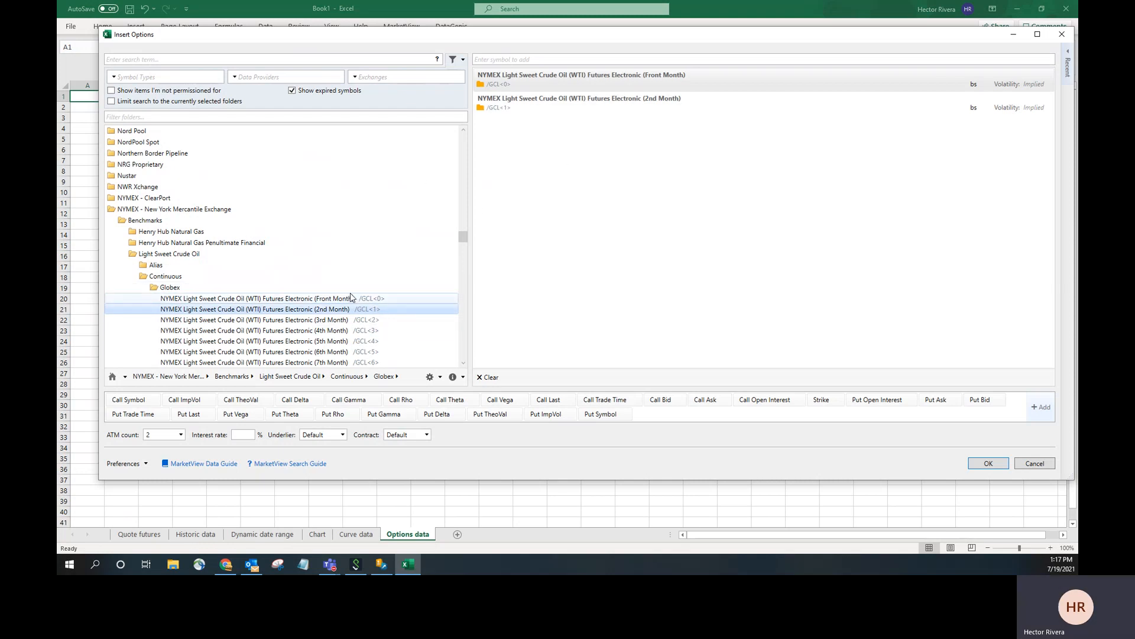
mouse_move(182, 402)
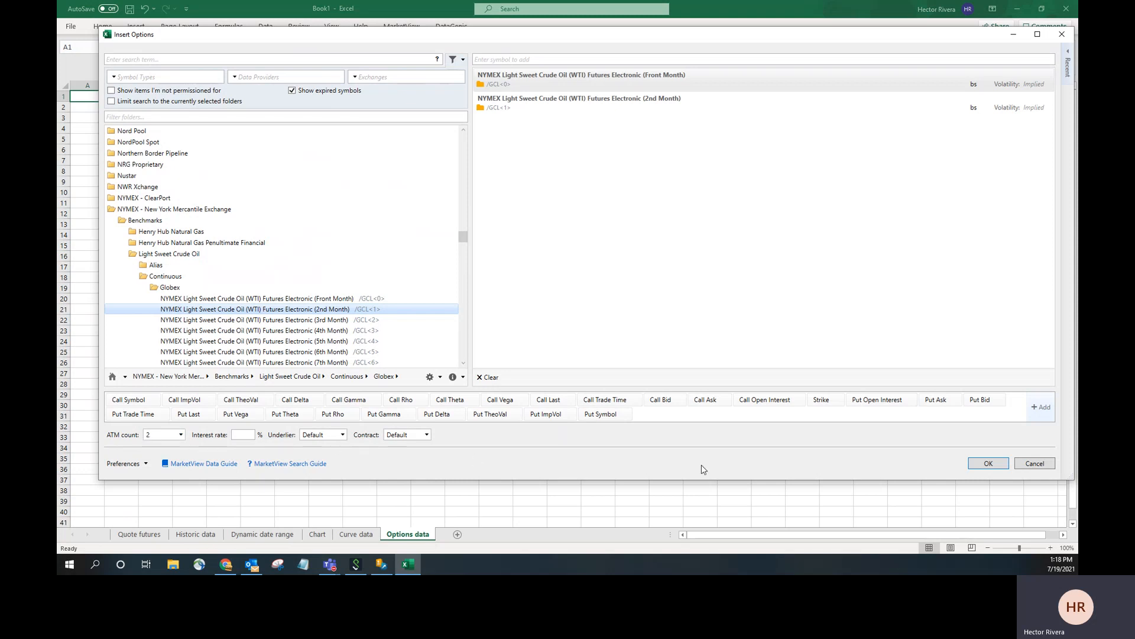
click(988, 464)
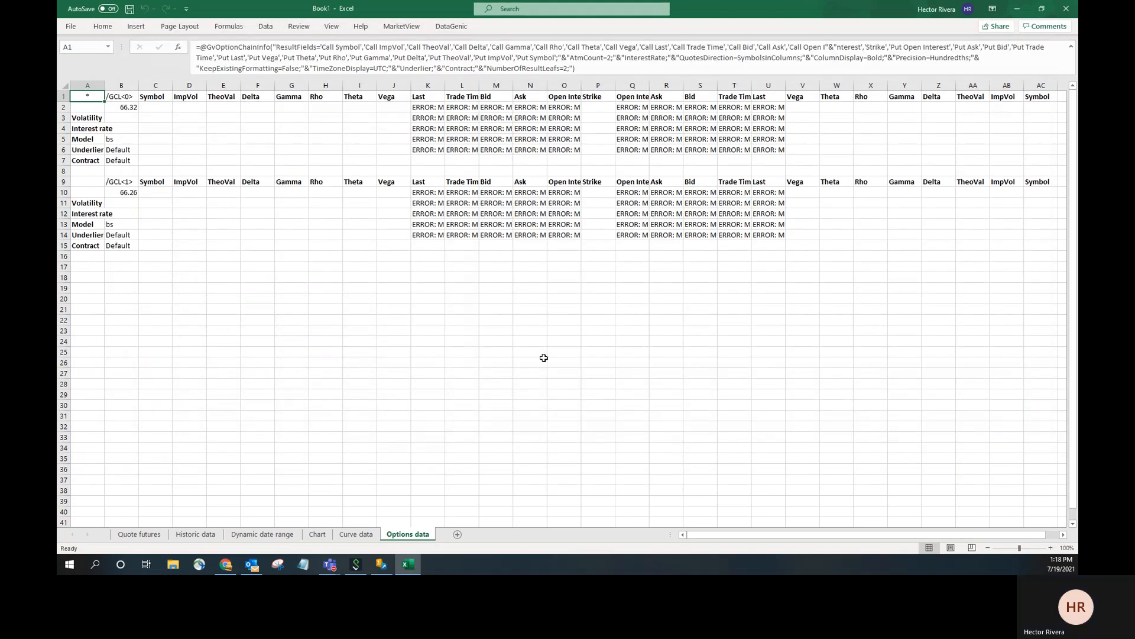
Widen the call Symbol, call Trade Time and Strike columns of the option chains, and select the Strike column
click(100, 290)
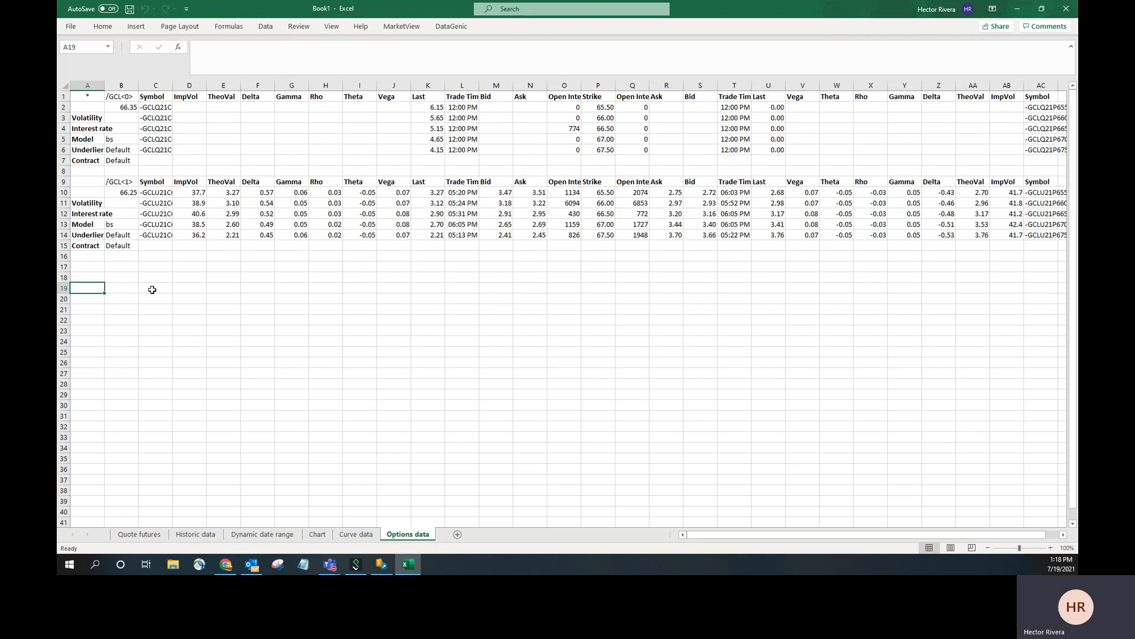
drag(173, 85, 195, 85)
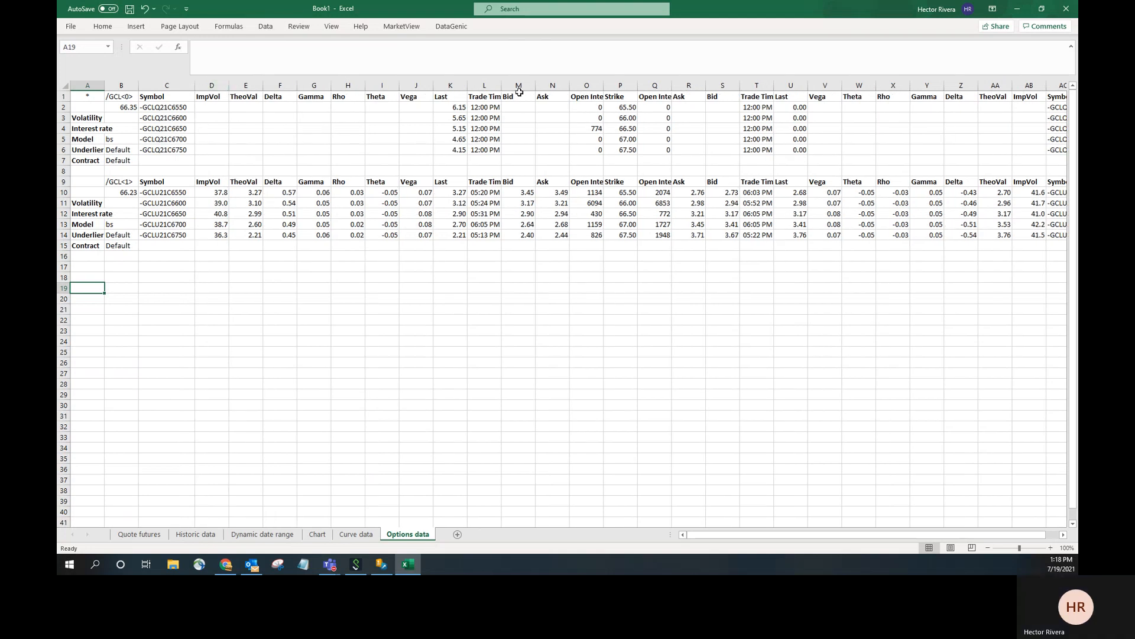
drag(501, 85, 512, 85)
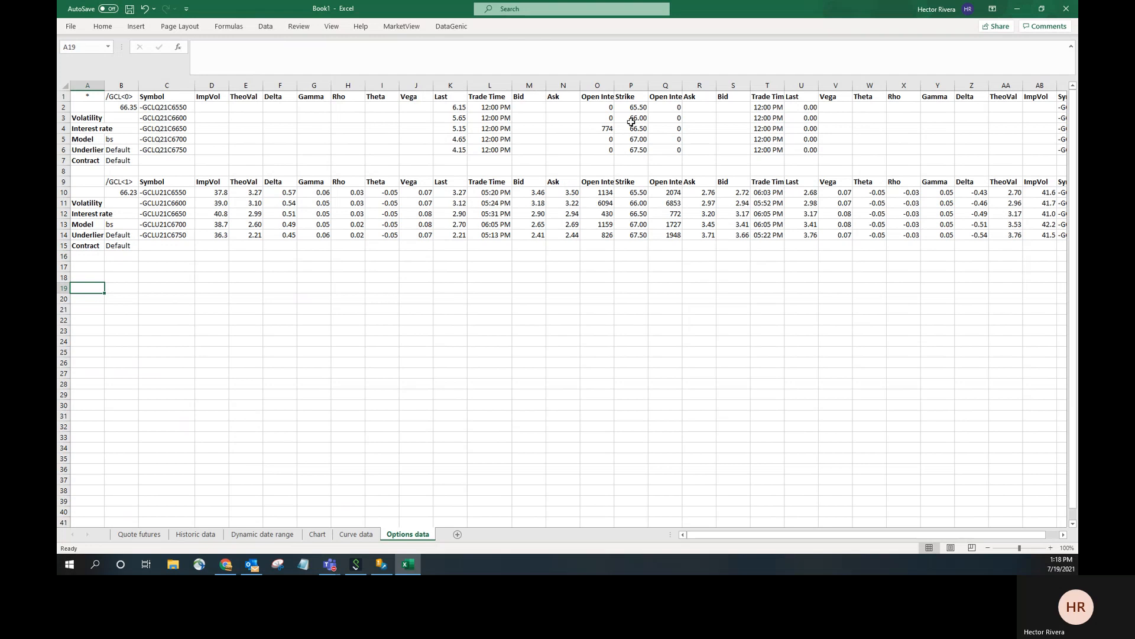
drag(649, 86, 663, 87)
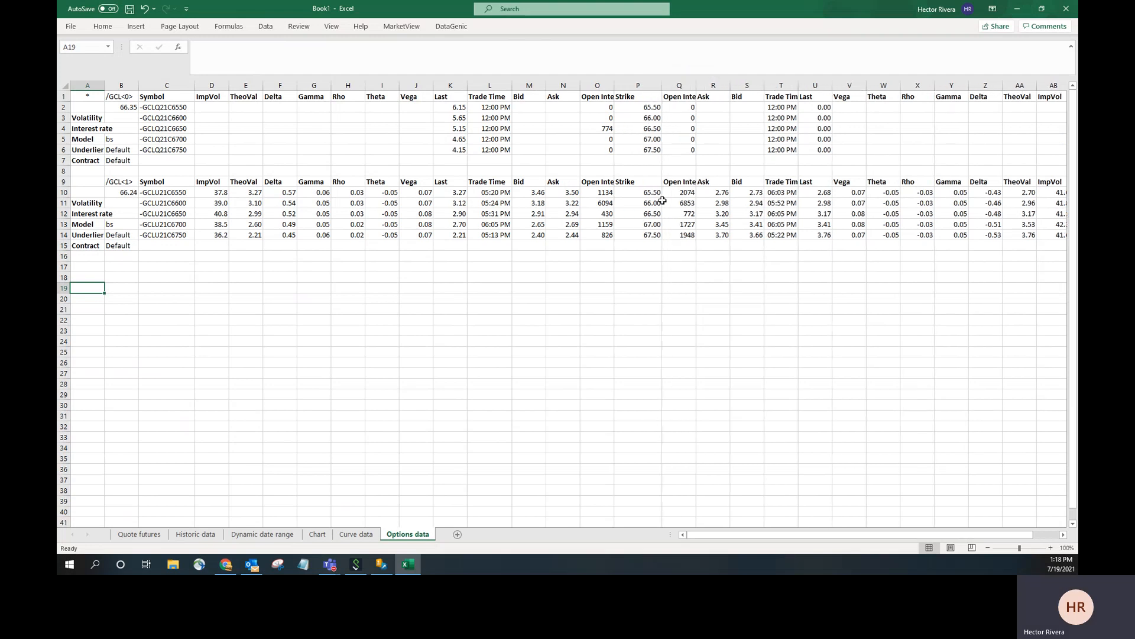
click(636, 85)
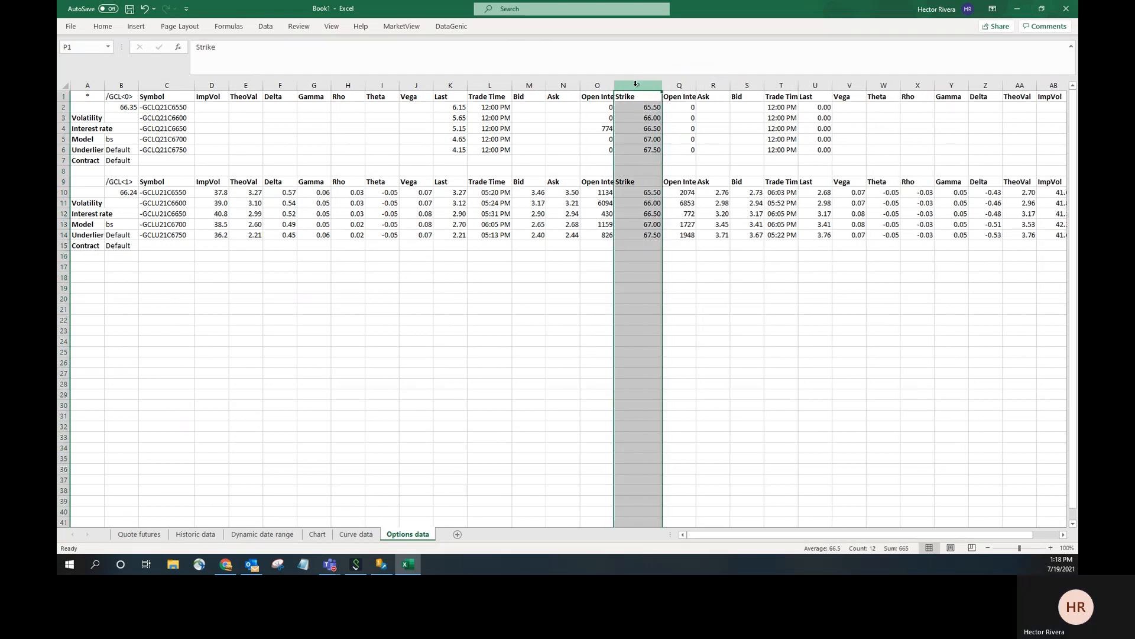
Examine the 2nd-month chain's strikes, its call symbols and the 67.00 strike row across to the put side
click(640, 217)
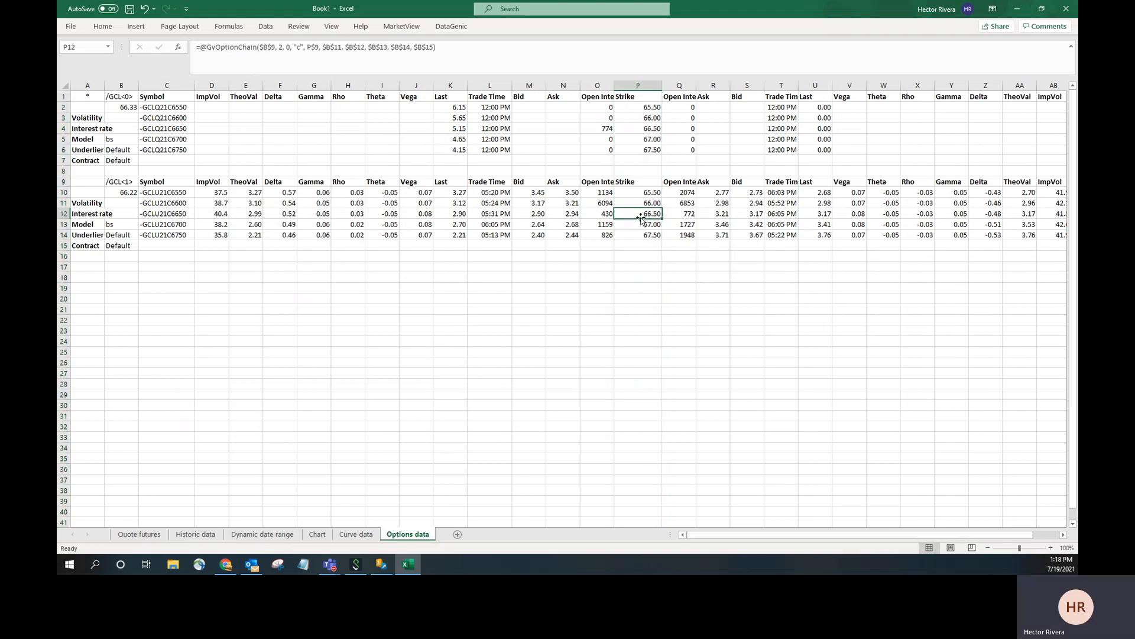
click(637, 193)
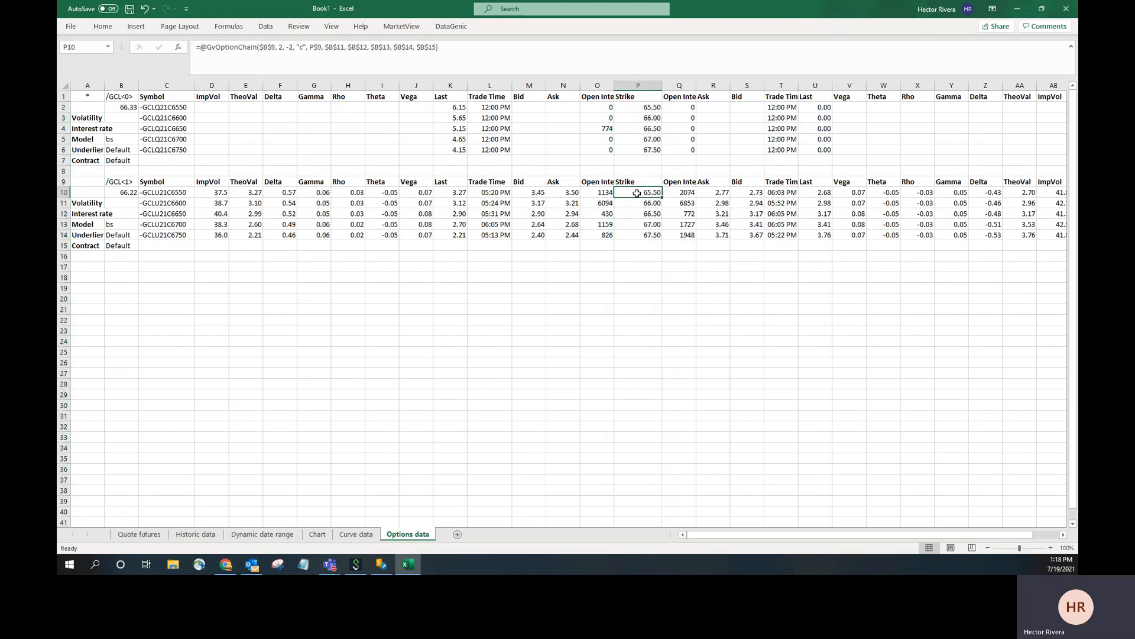
click(637, 202)
click(636, 225)
click(637, 235)
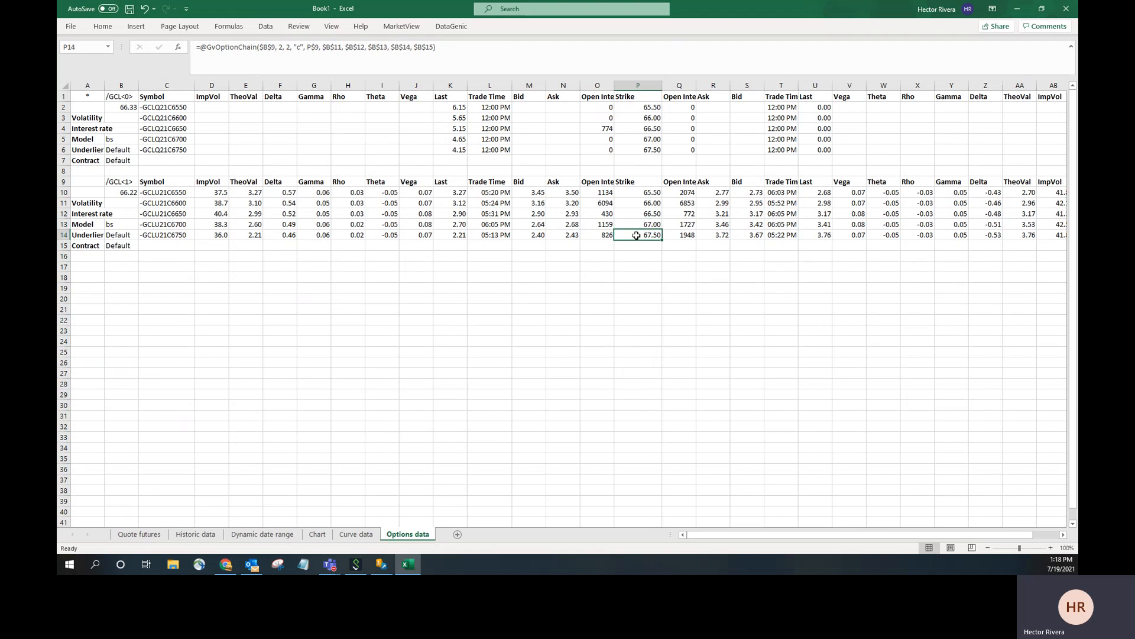
click(185, 193)
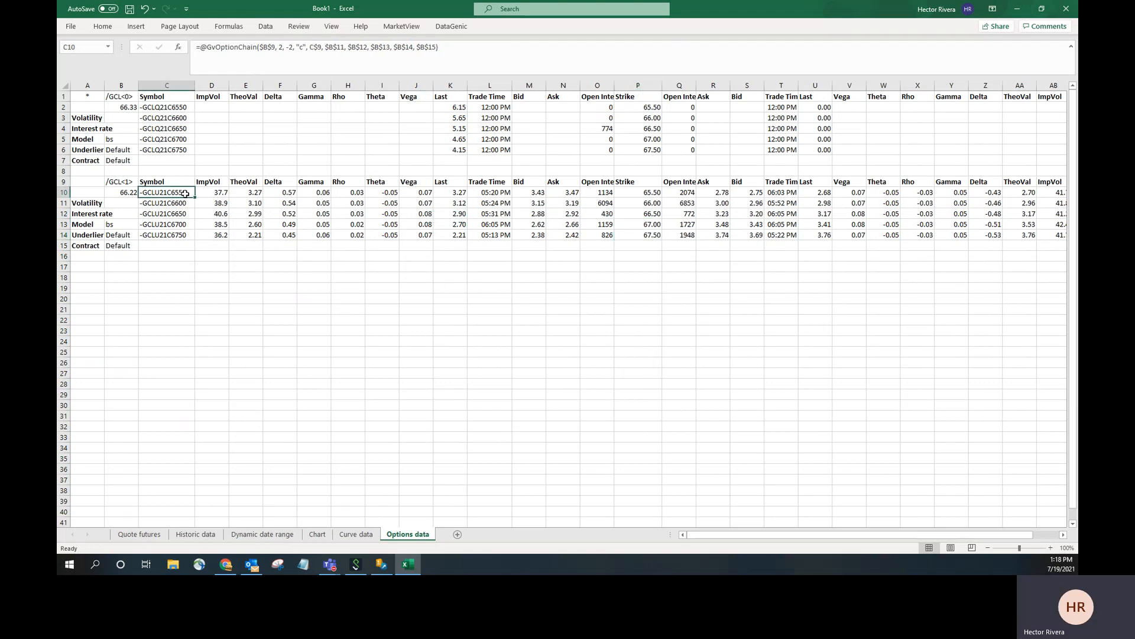
click(185, 204)
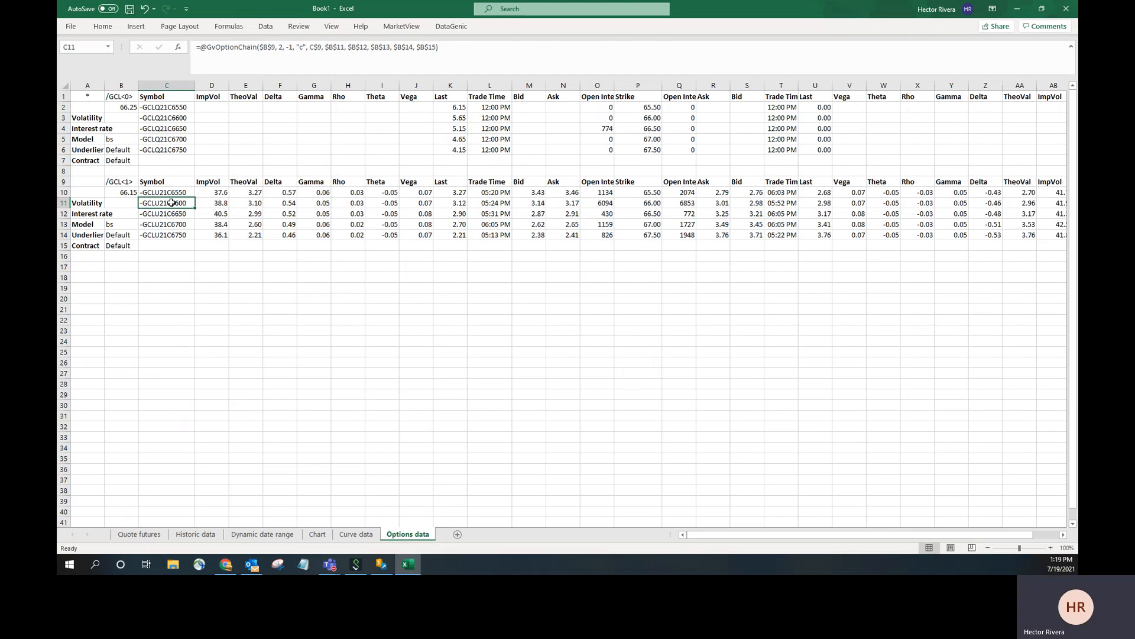
key(Down)
key(Down)
key(Right)
key(Right)
key(Right)
key(Right)
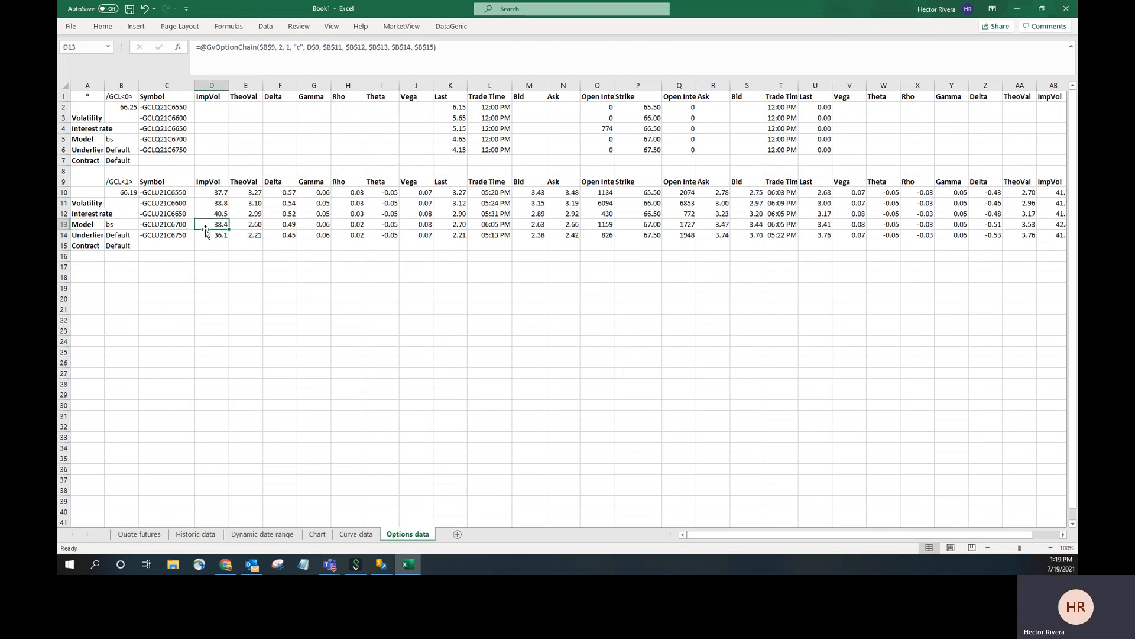
key(Right)
key(Right)
key(Right)
key(Right)
key(Right)
key(Right)
key(Right)
key(Right)
key(Right)
key(Right)
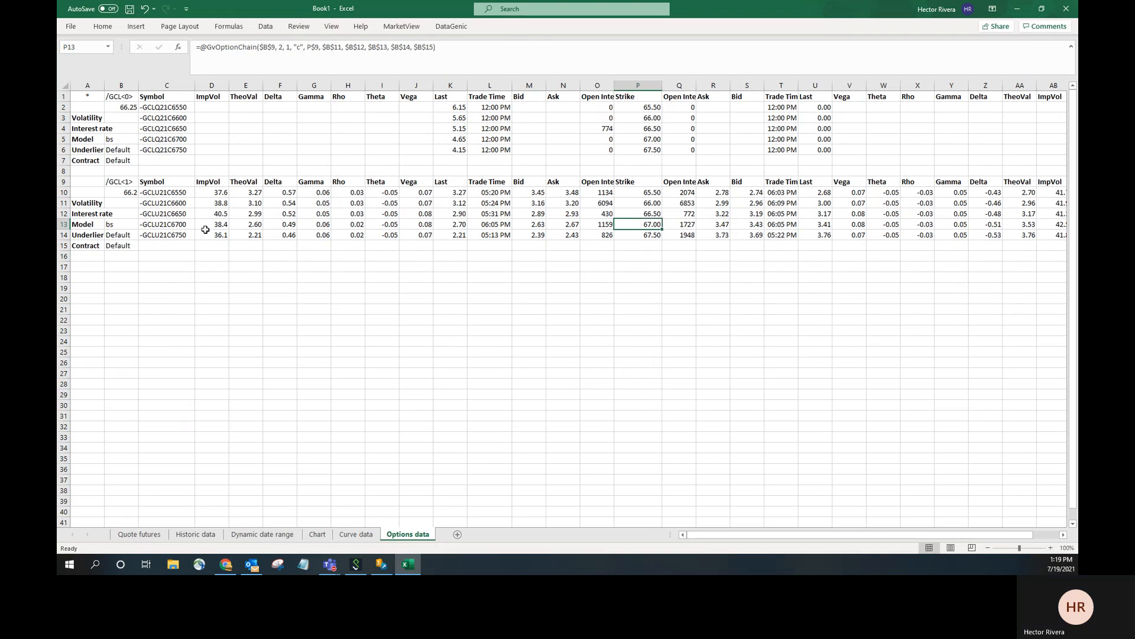
key(Right)
key(Right)
key(Right)
key(Right)
key(Right)
key(Right)
key(Right)
key(Right)
key(Right)
key(Right)
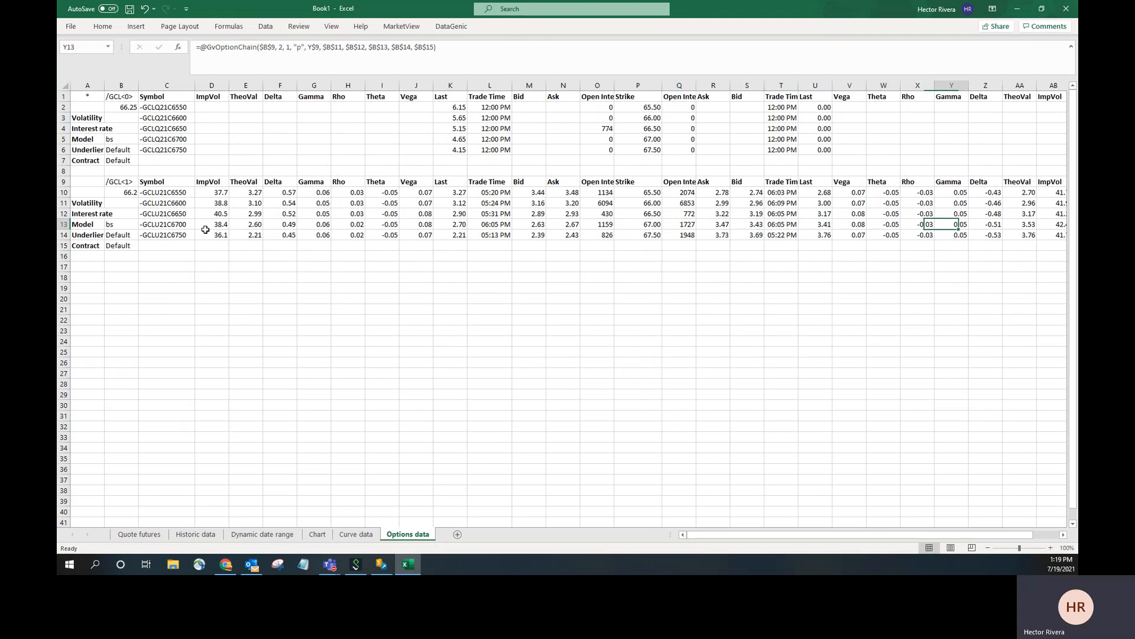
key(Right)
key(Right)
key(Right)
key(Right)
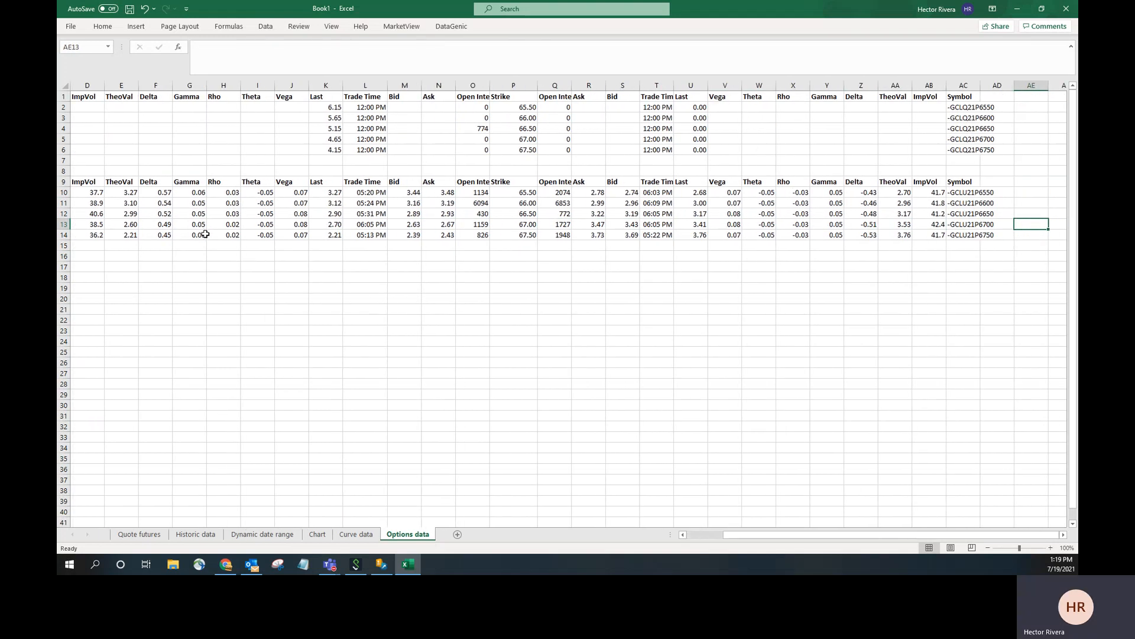
Widen the put Symbol column to fit its contents and select the 2nd-month chain's first put symbol
double_click(982, 87)
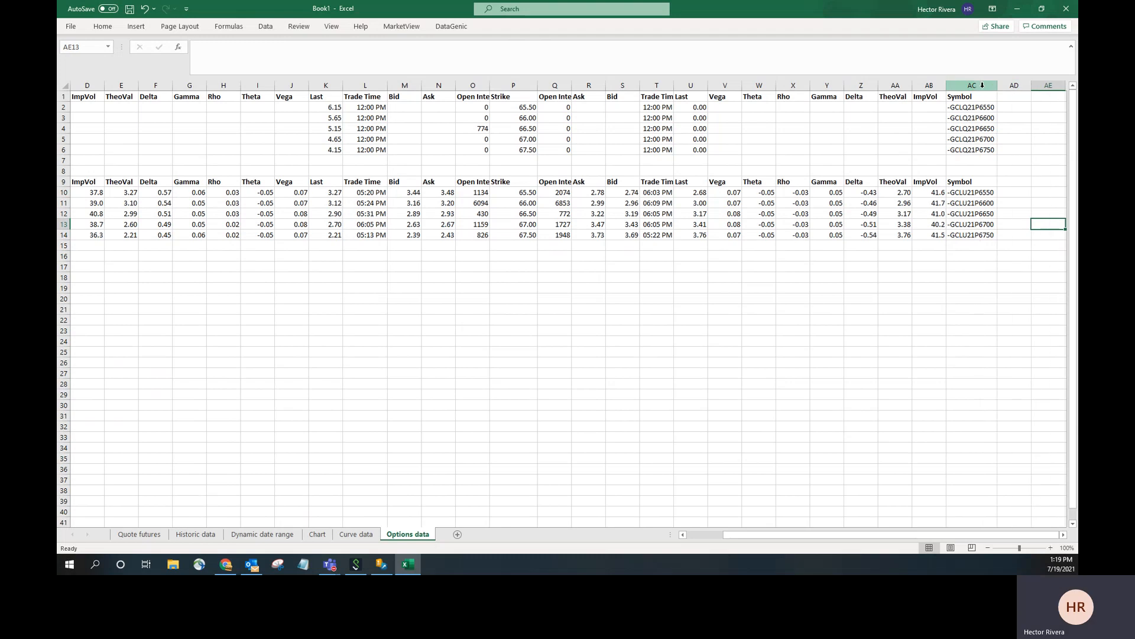
click(978, 193)
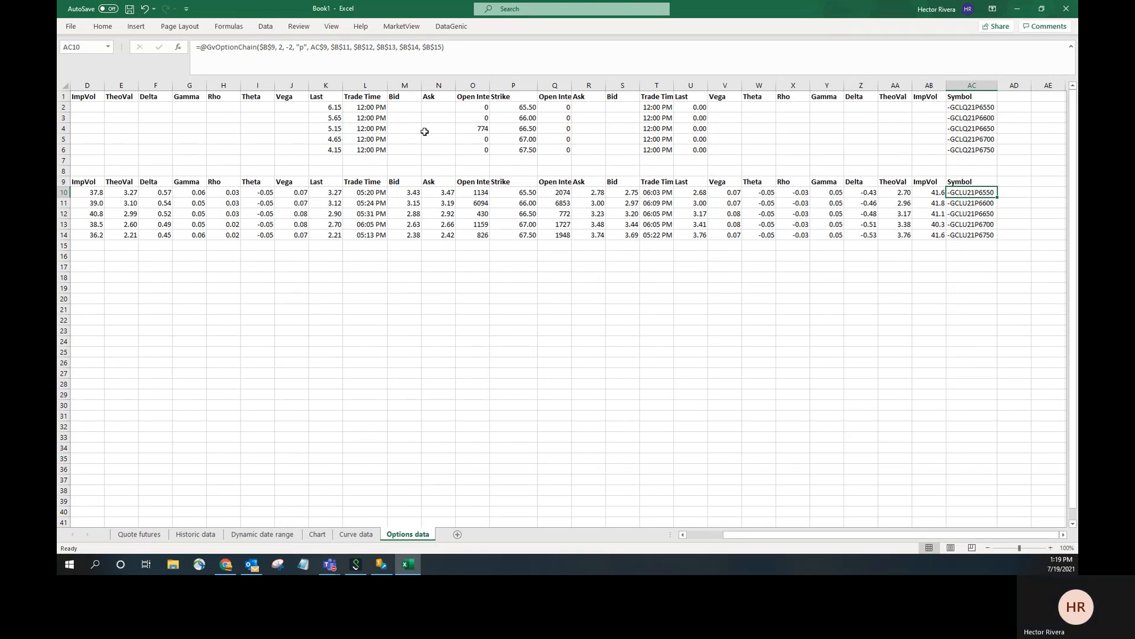
Review the Strike column dividing calls from puts, and go back to column A below the chains
click(514, 85)
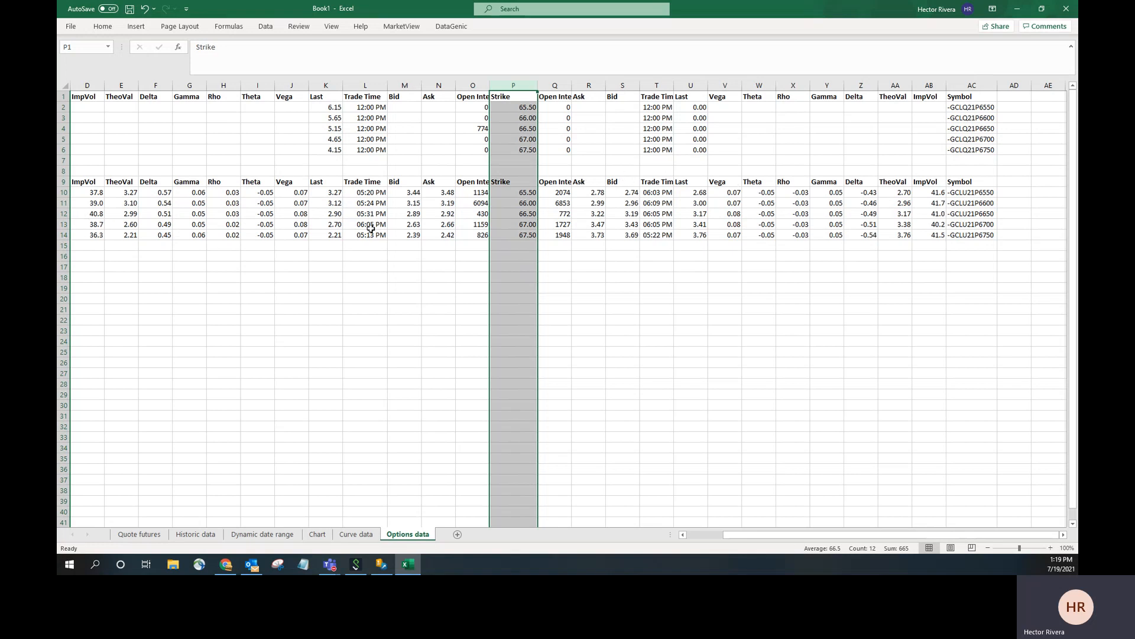
click(440, 267)
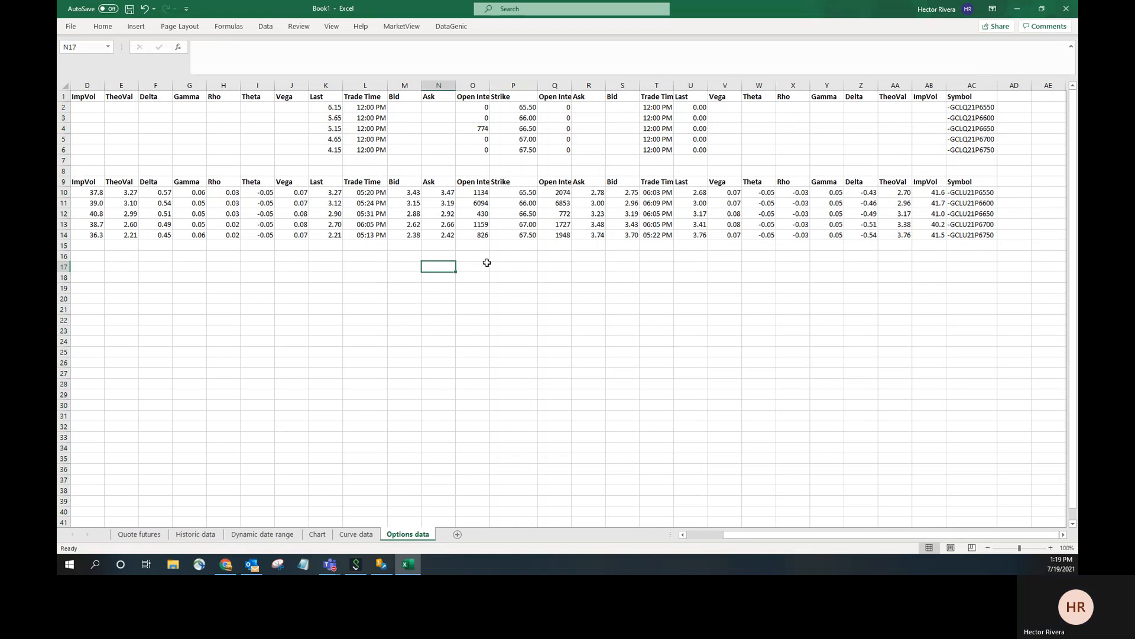
key(Left)
key(Left)
key(Left)
key(Left)
key(Left)
key(Left)
key(Left)
key(Left)
key(Left)
key(Left)
key(Left)
key(Left)
key(Left)
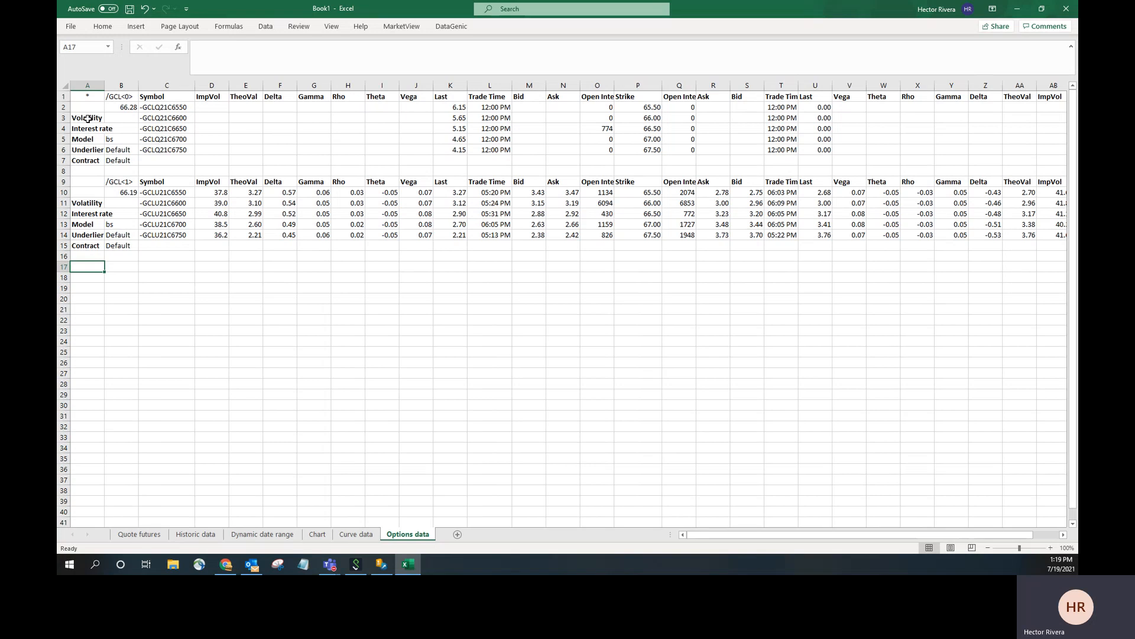
Reopen the option chain definition at cell A1 and reinsert both WTI chains with an ATM count of 5
click(86, 95)
click(406, 26)
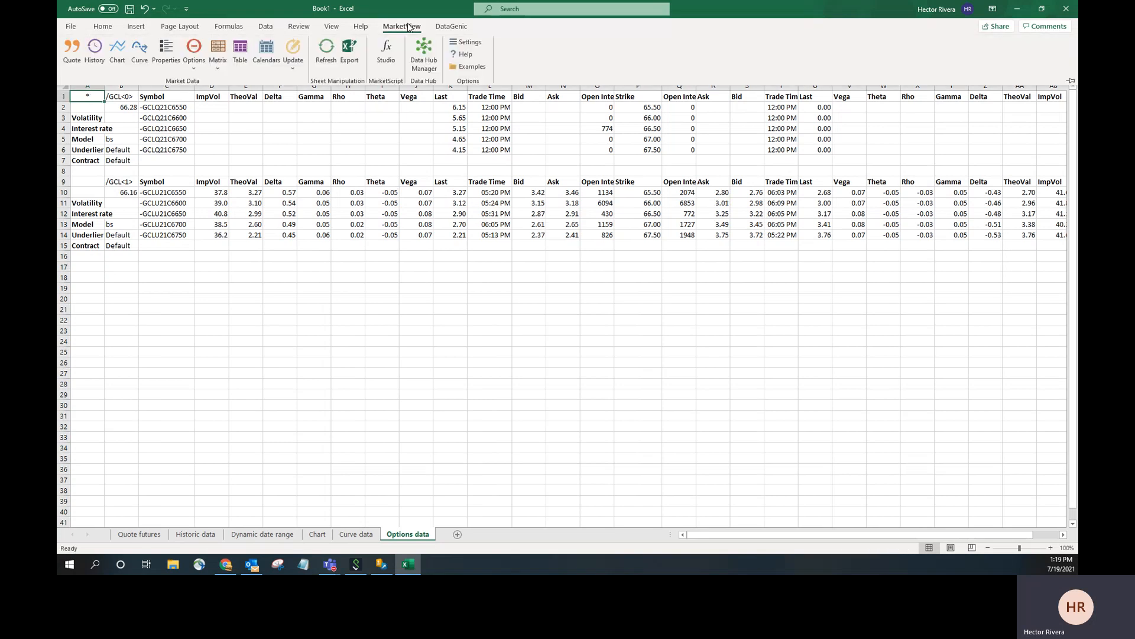
click(194, 46)
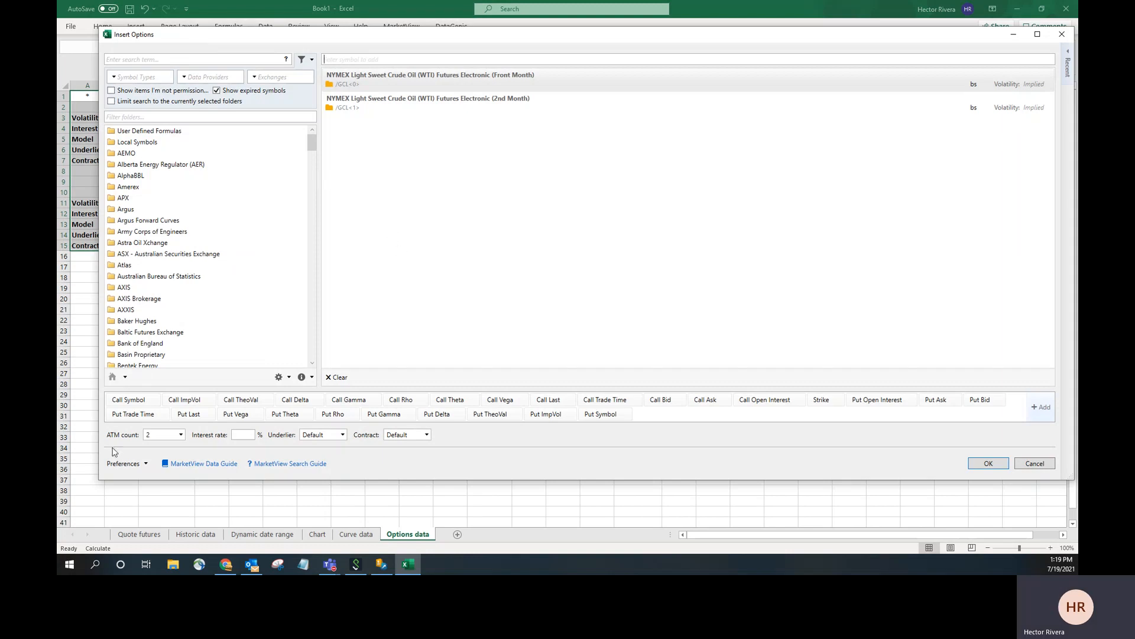
click(181, 436)
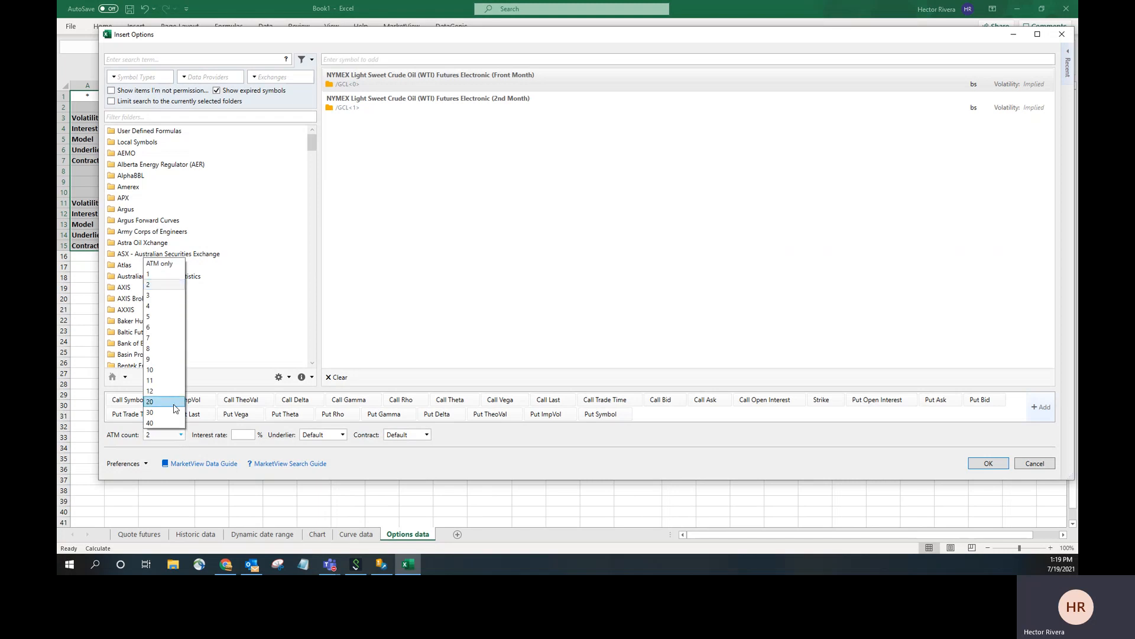
click(160, 321)
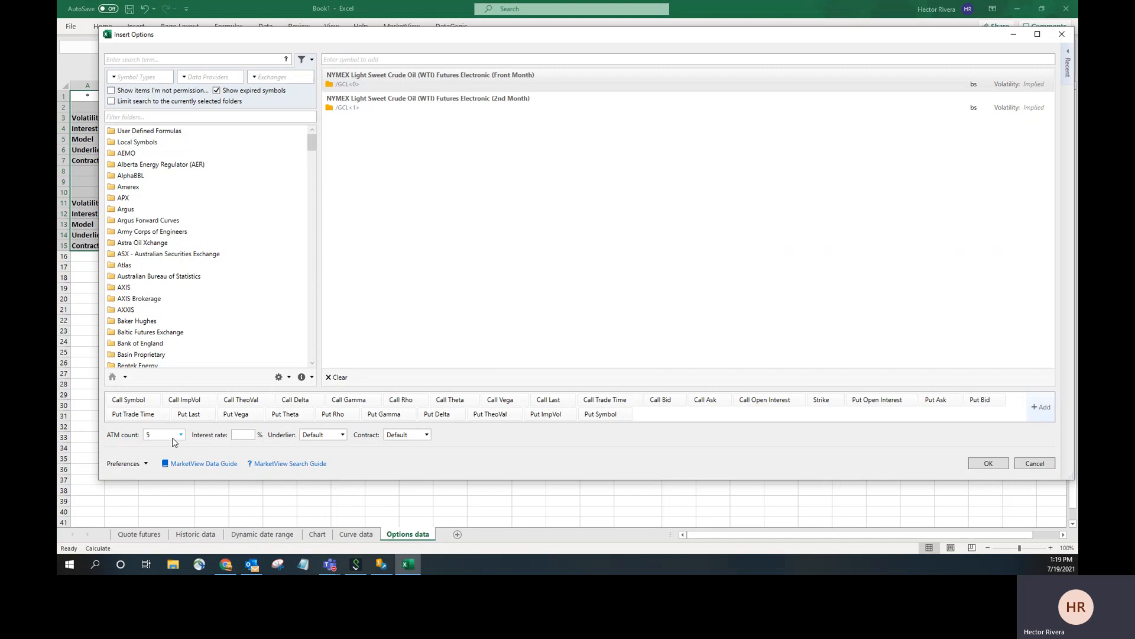
click(988, 464)
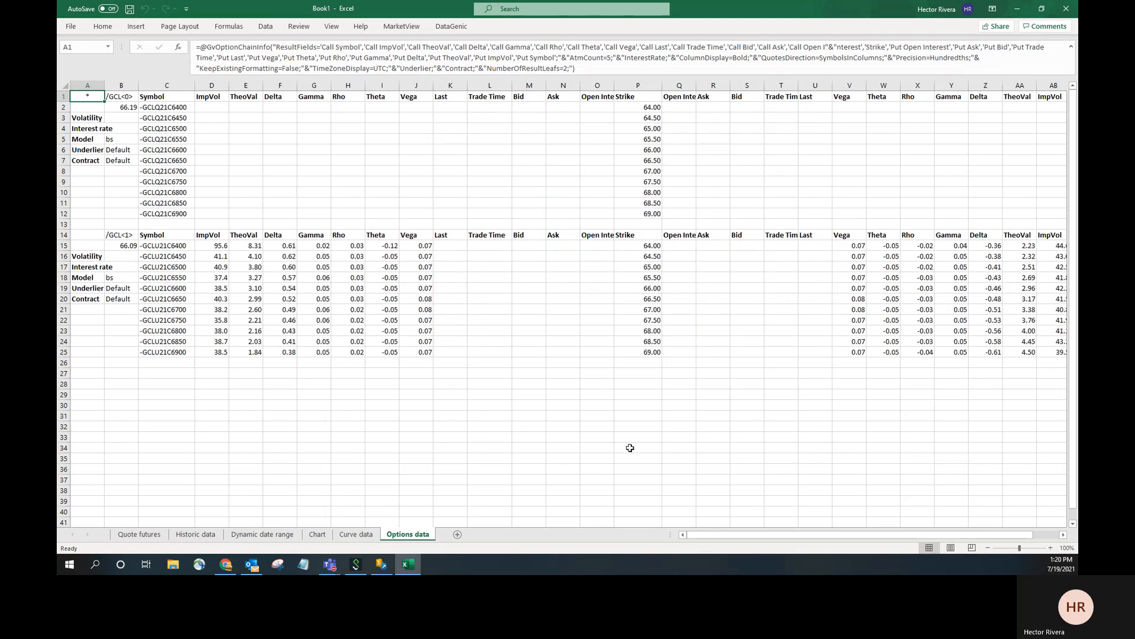
Examine the expanded 2nd-month chain's call symbols, strikes and put values across its rows, and return to column A
click(247, 299)
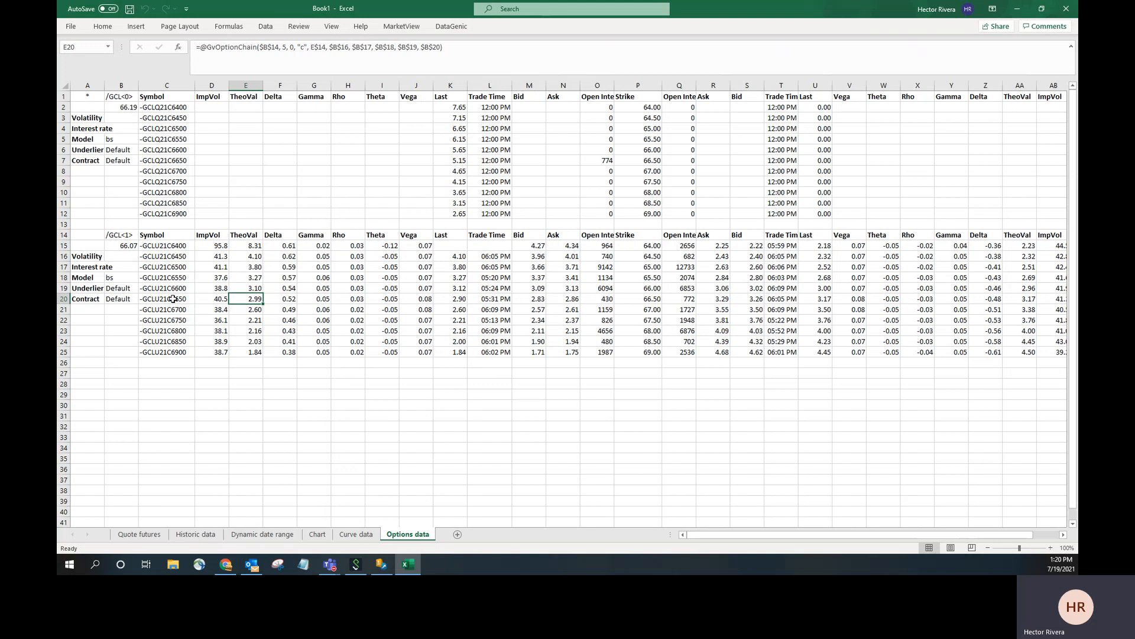
click(163, 321)
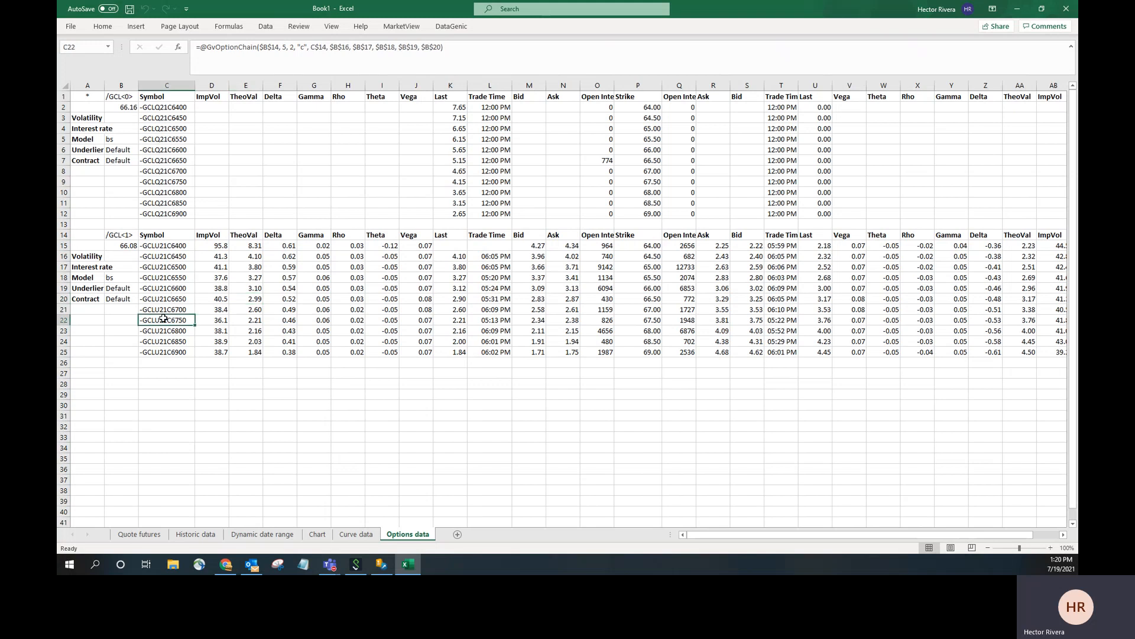
click(628, 298)
click(896, 289)
key(Right)
key(Right)
key(Right)
key(Right)
key(Right)
key(Right)
key(Right)
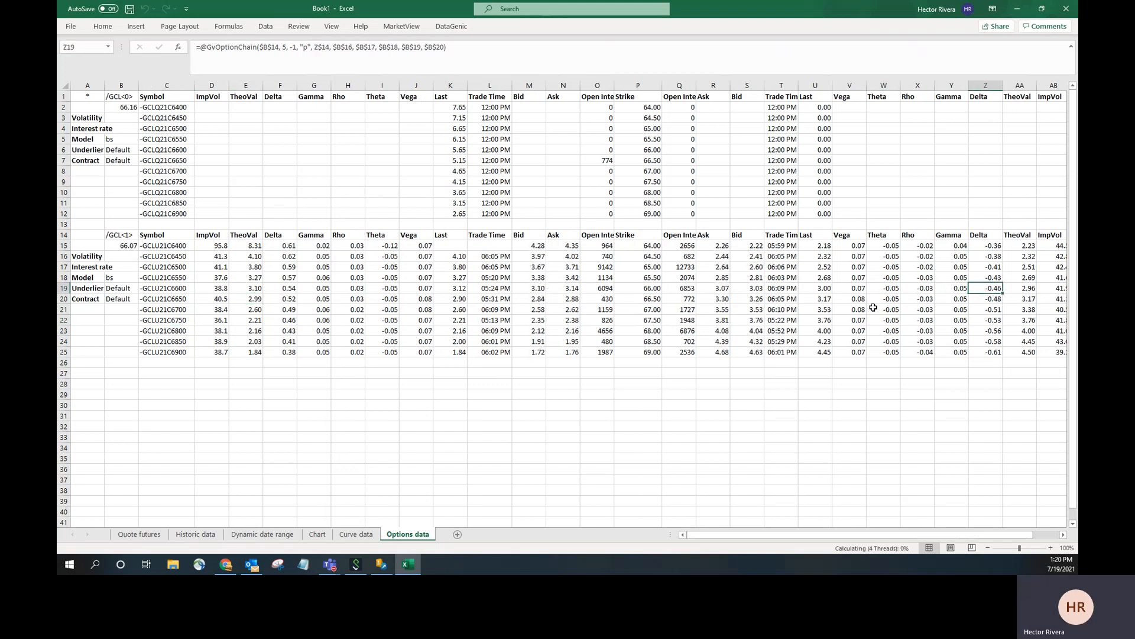
key(Left)
key(Left)
key(Left)
key(Left)
key(Left)
key(Left)
key(Left)
key(Left)
key(Left)
key(Left)
key(Left)
key(Left)
key(Left)
key(Left)
key(Left)
key(Left)
key(Left)
key(Left)
key(Left)
key(Left)
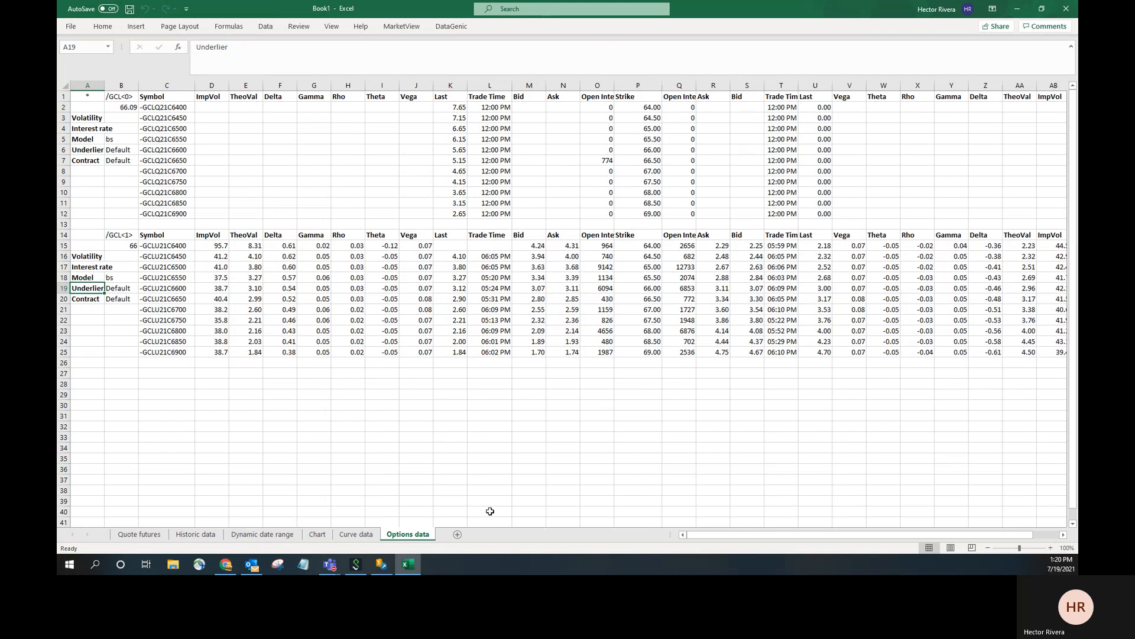
Add a new worksheet and start a MarketView spread matrix at its cell A1
click(457, 534)
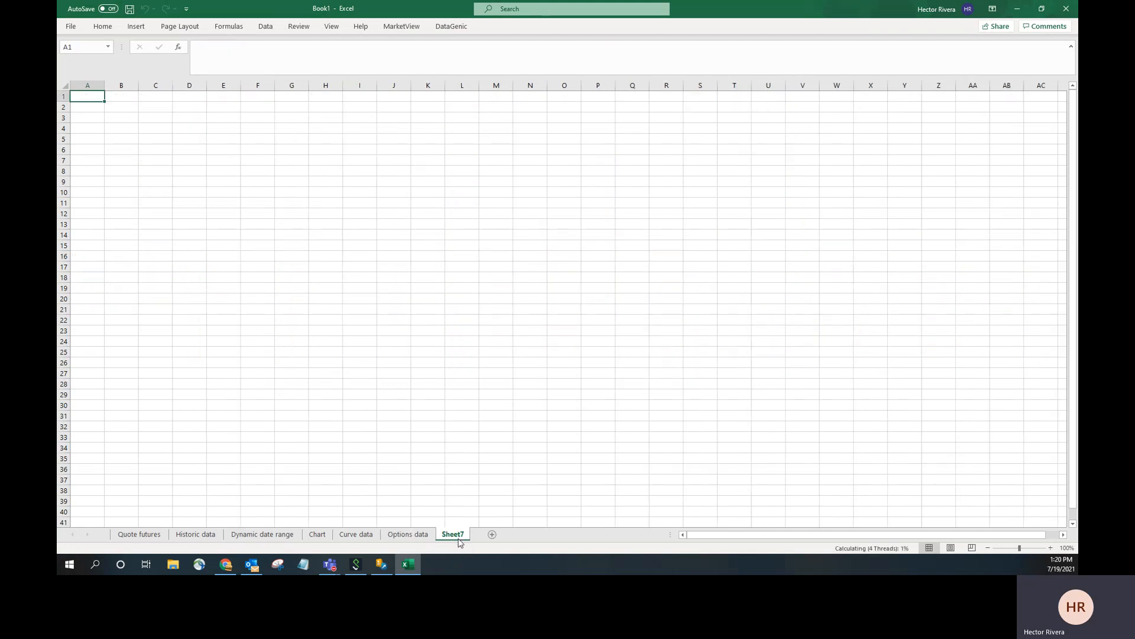
click(405, 29)
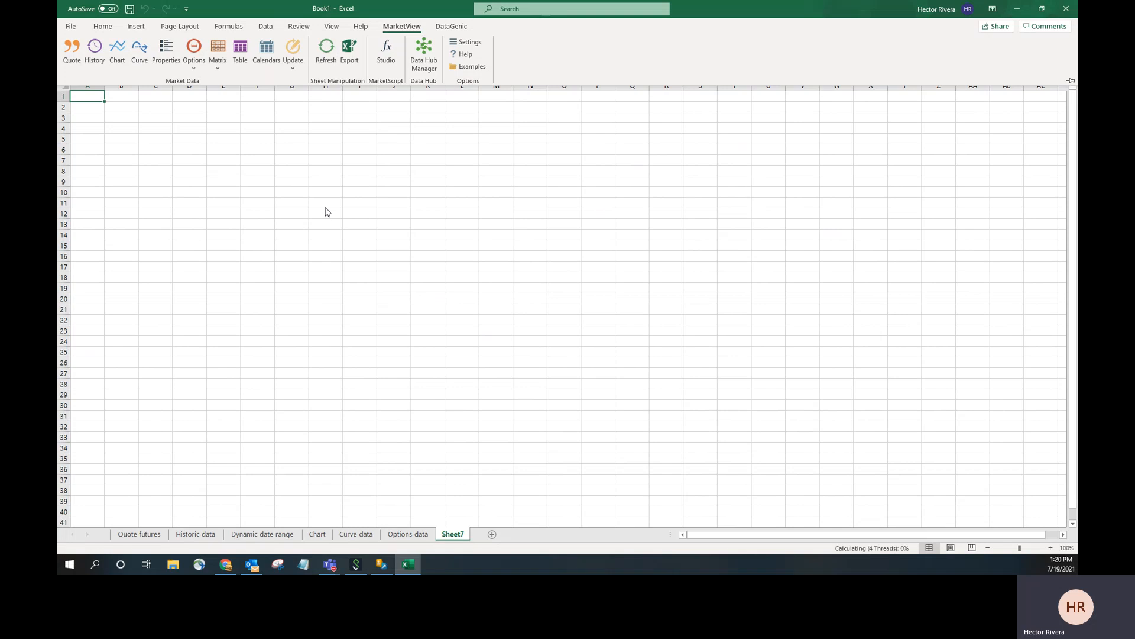
click(218, 70)
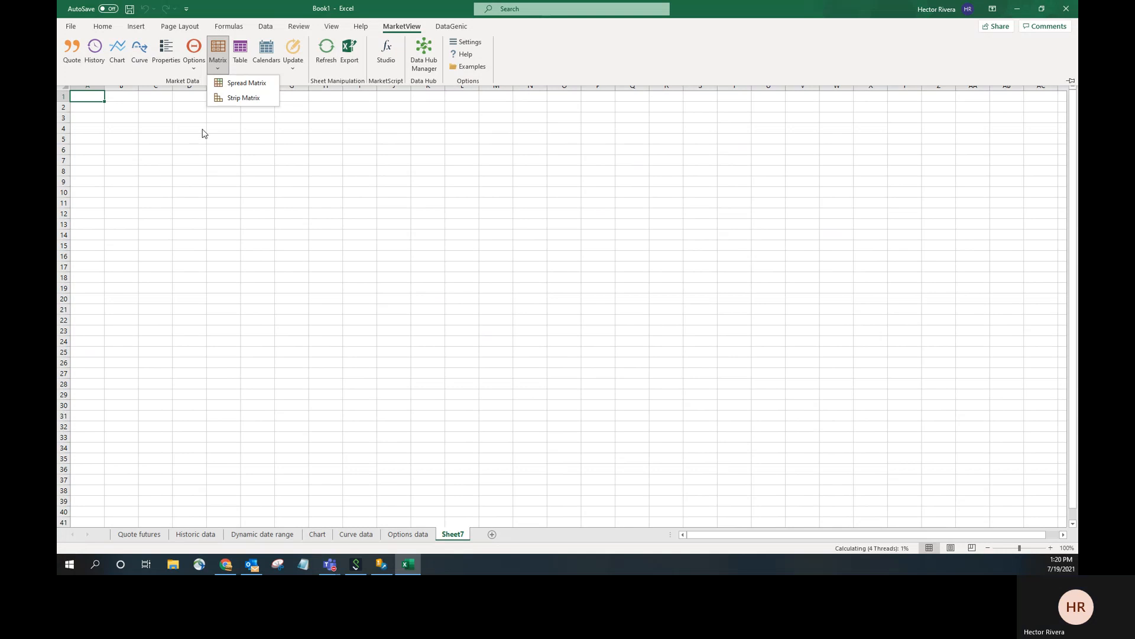
click(246, 88)
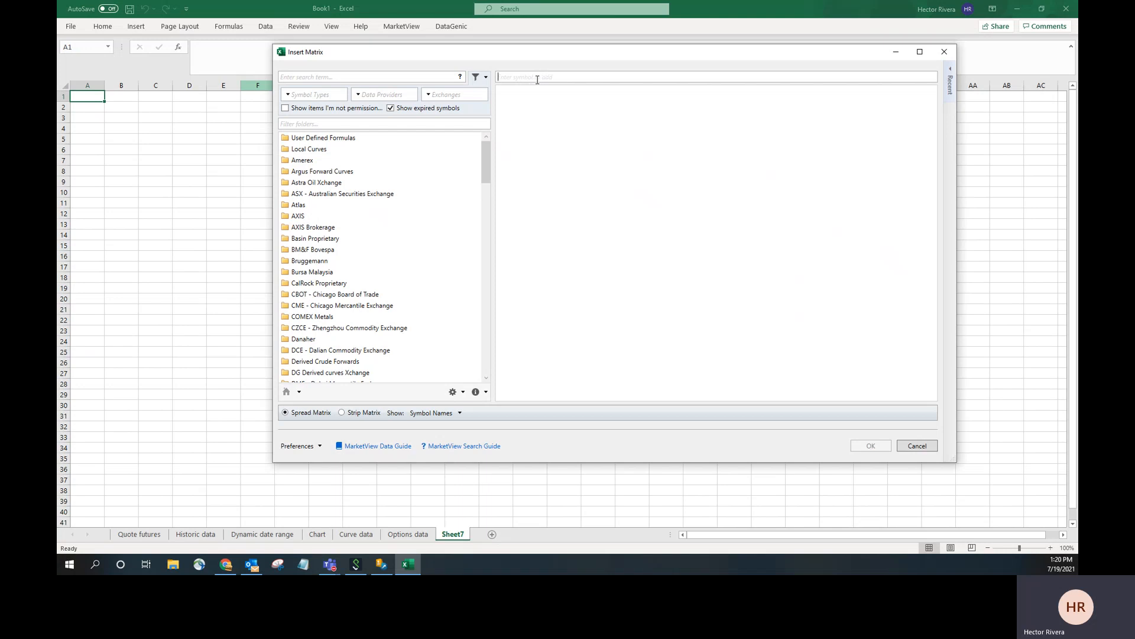
Enter /GCL as the matrix symbol and browse the symbol folders to NYMEX - New York Mercantile Exchange, Futures Roots, Crude Oil, Outrights
text(/GCL)
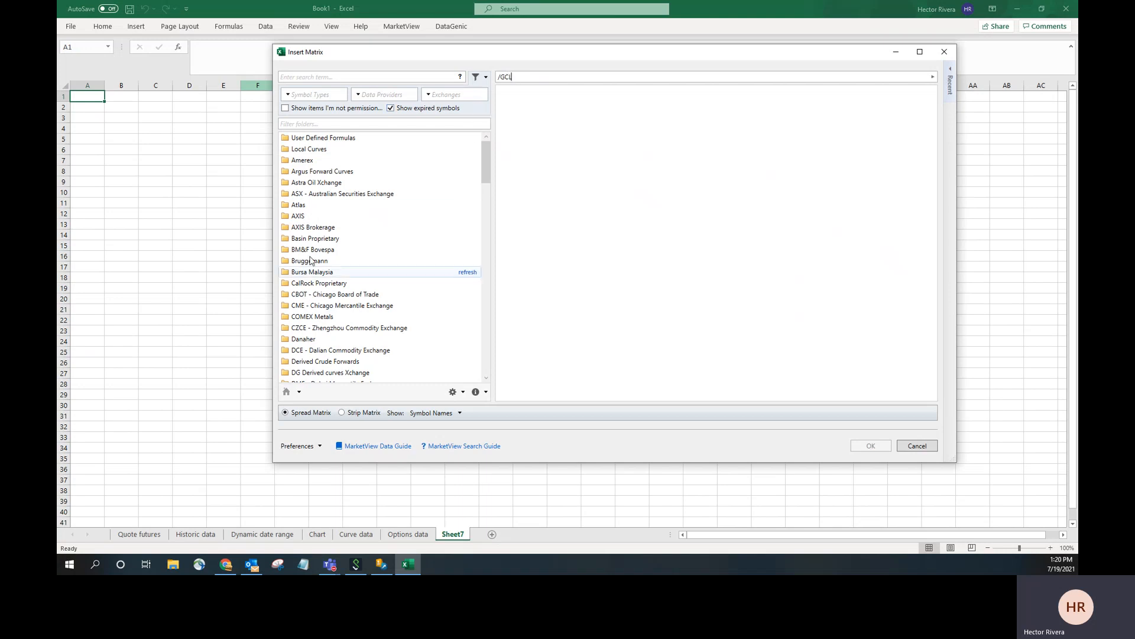
scroll(315, 284, down, 4)
scroll(315, 285, down, 10)
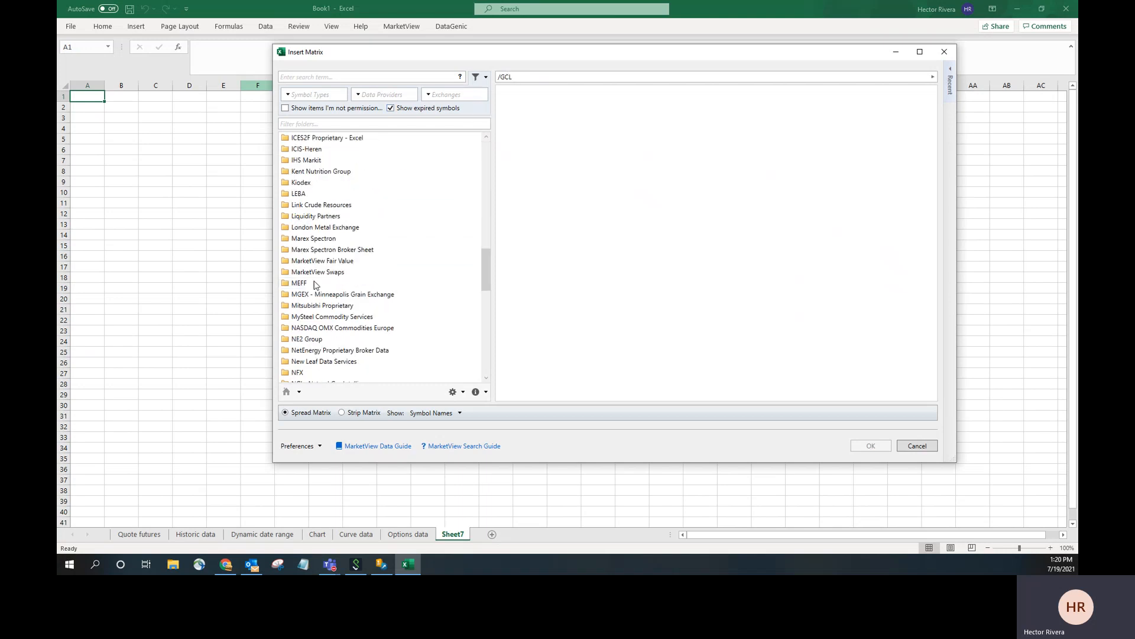
scroll(315, 284, down, 5)
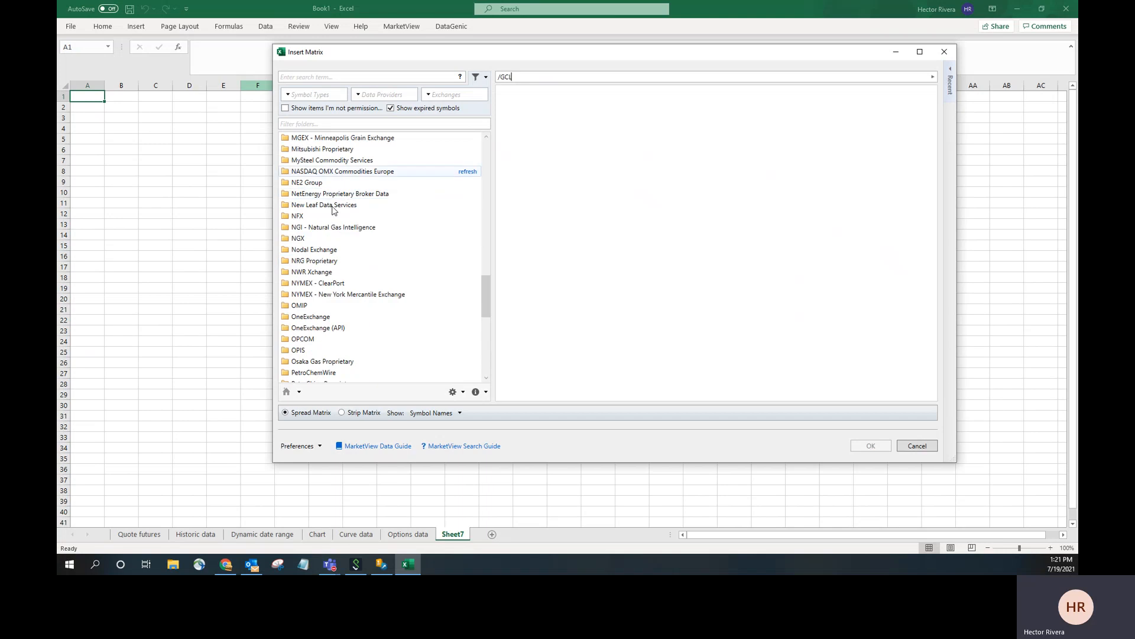
click(335, 295)
click(331, 306)
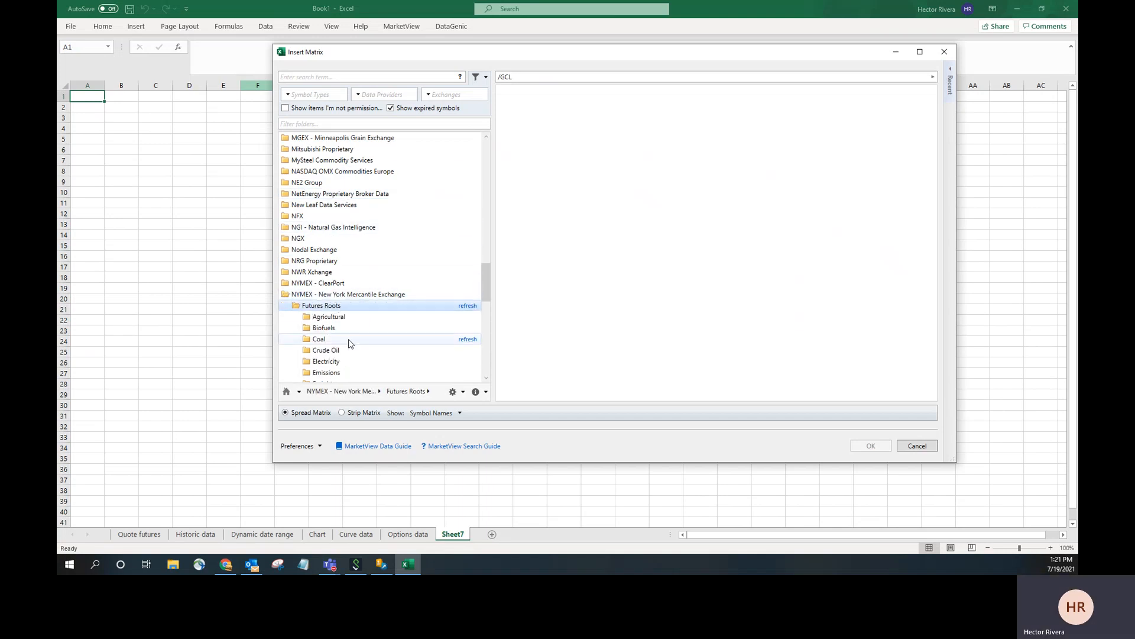
scroll(379, 341, down, 5)
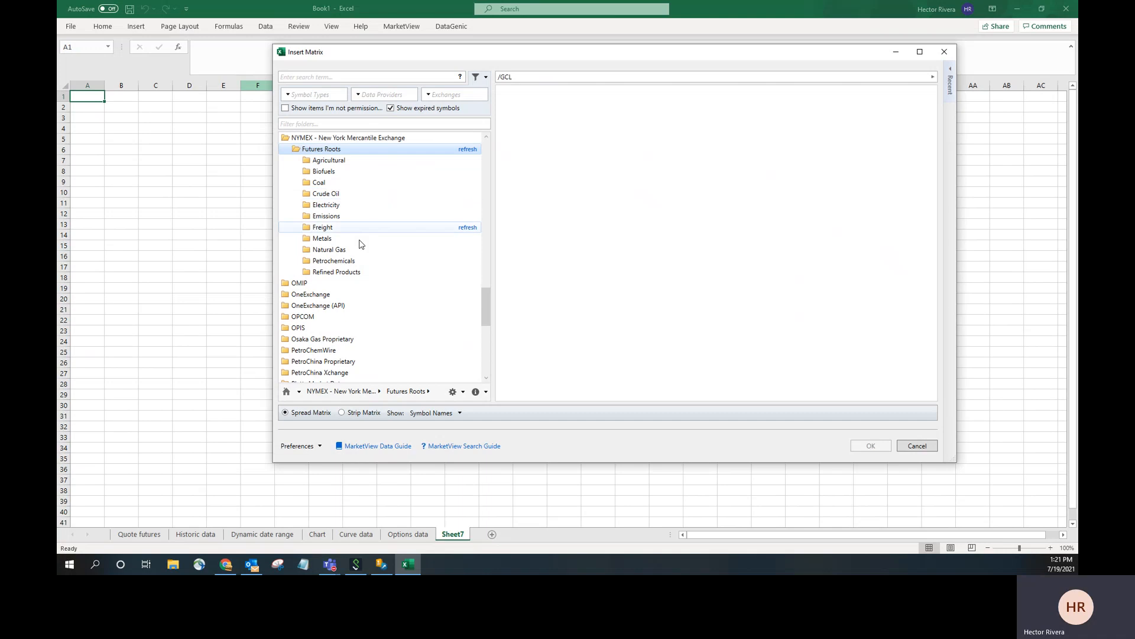
click(328, 194)
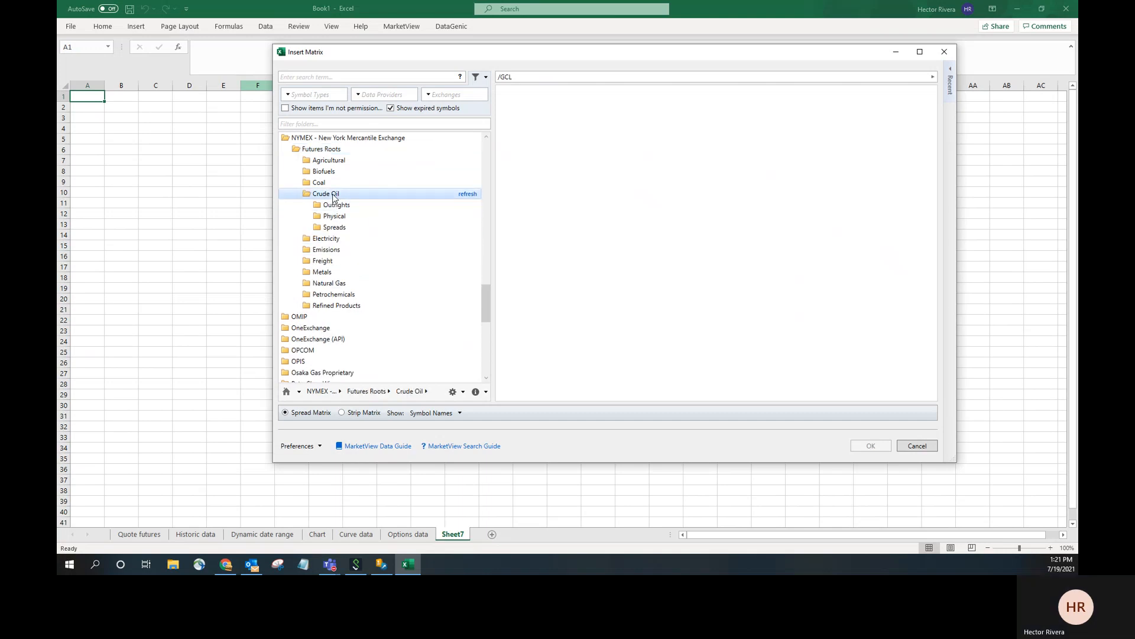
click(348, 206)
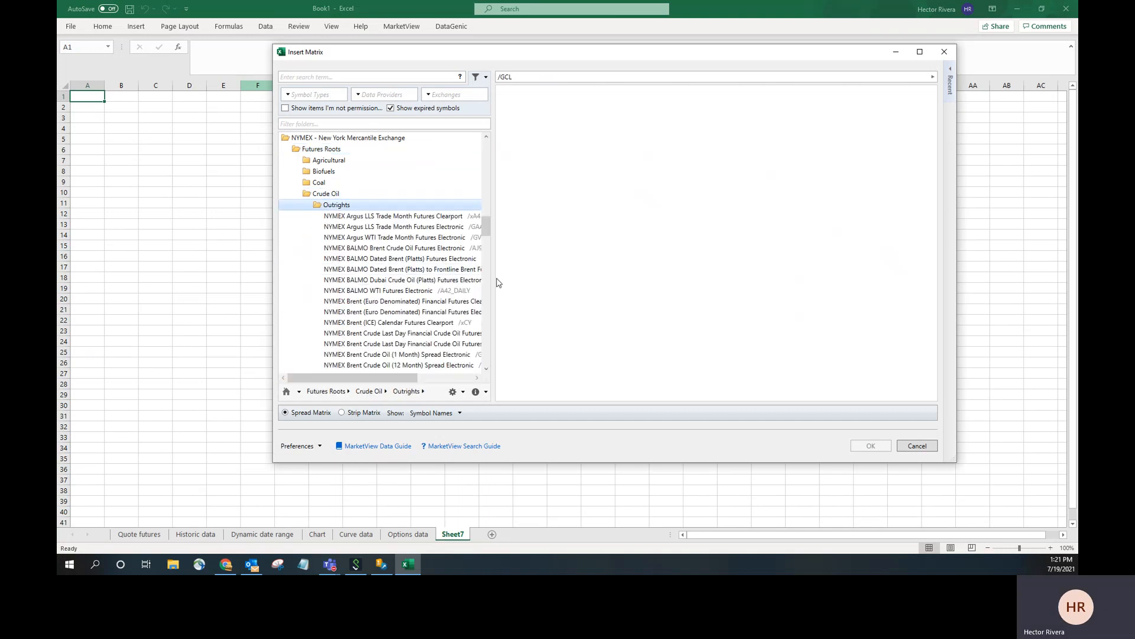
drag(494, 277, 633, 278)
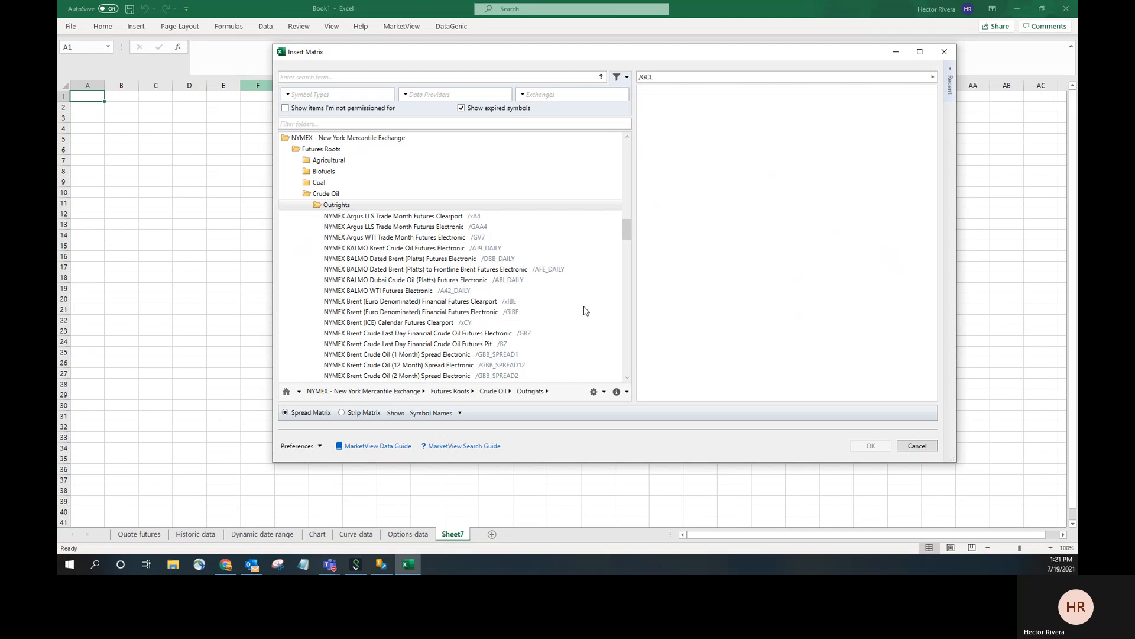
Add /GCL to the matrix and insert it as a spread matrix showing expiration dates
scroll(485, 290, down, 5)
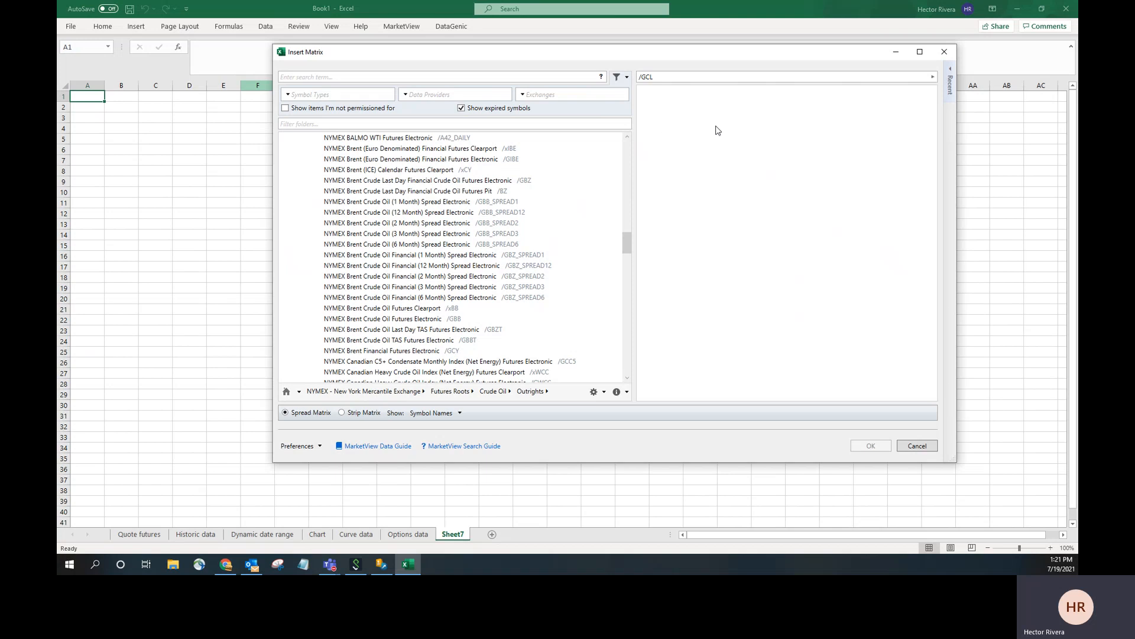
click(676, 79)
key(Return)
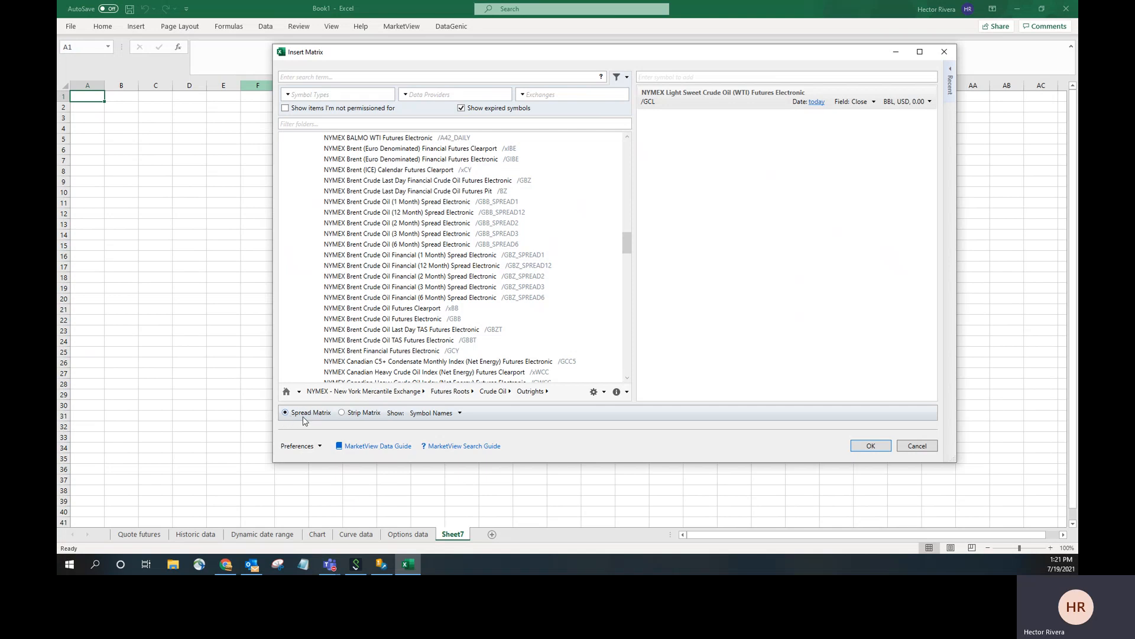
click(460, 413)
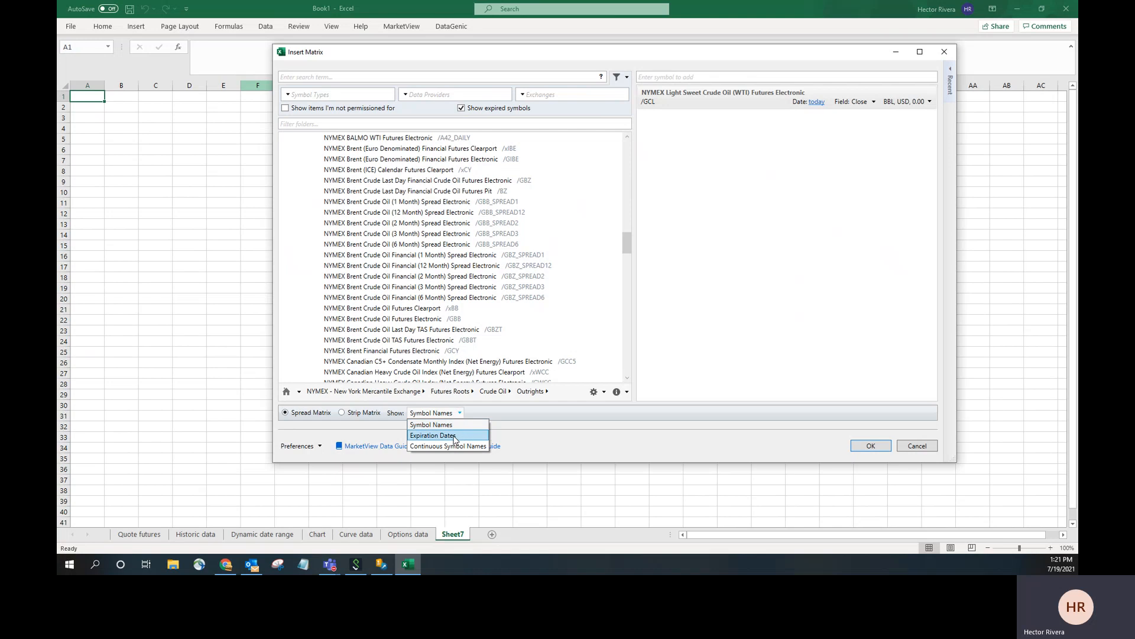
click(454, 437)
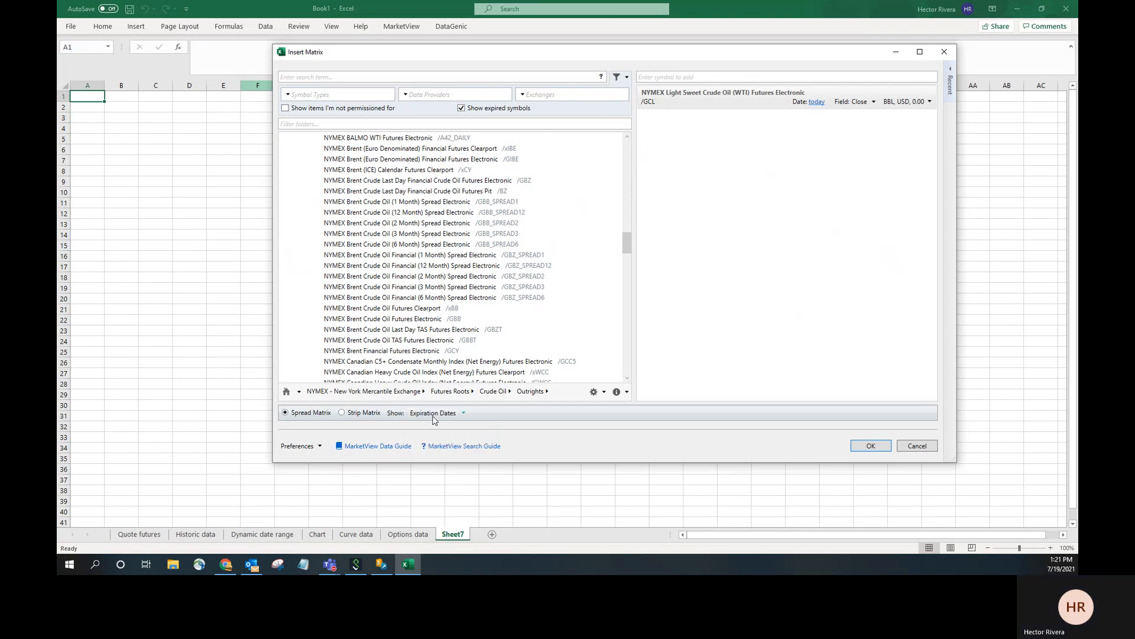
click(869, 445)
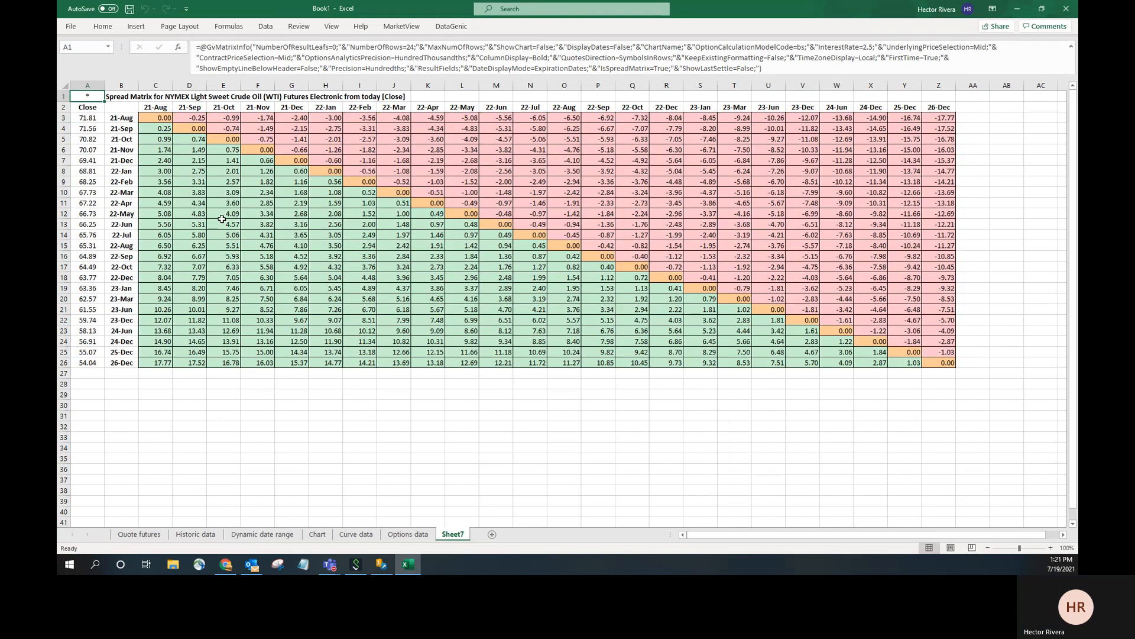
Examine the spread matrix's month headers, close price formula and the subtraction formulas in the 21-Aug column
click(164, 164)
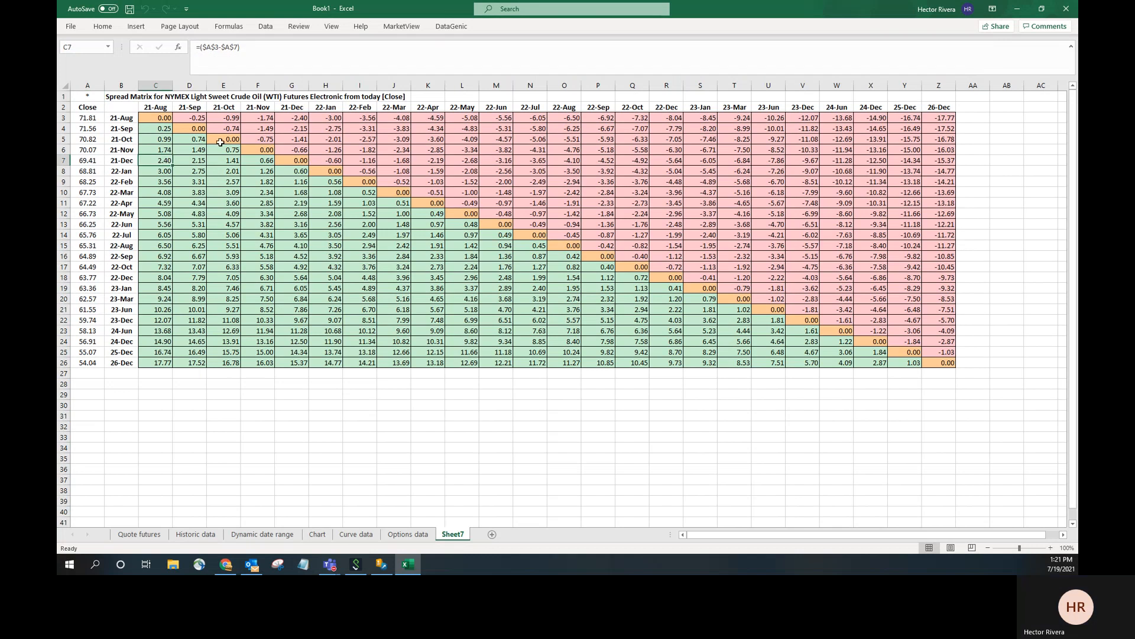
click(131, 120)
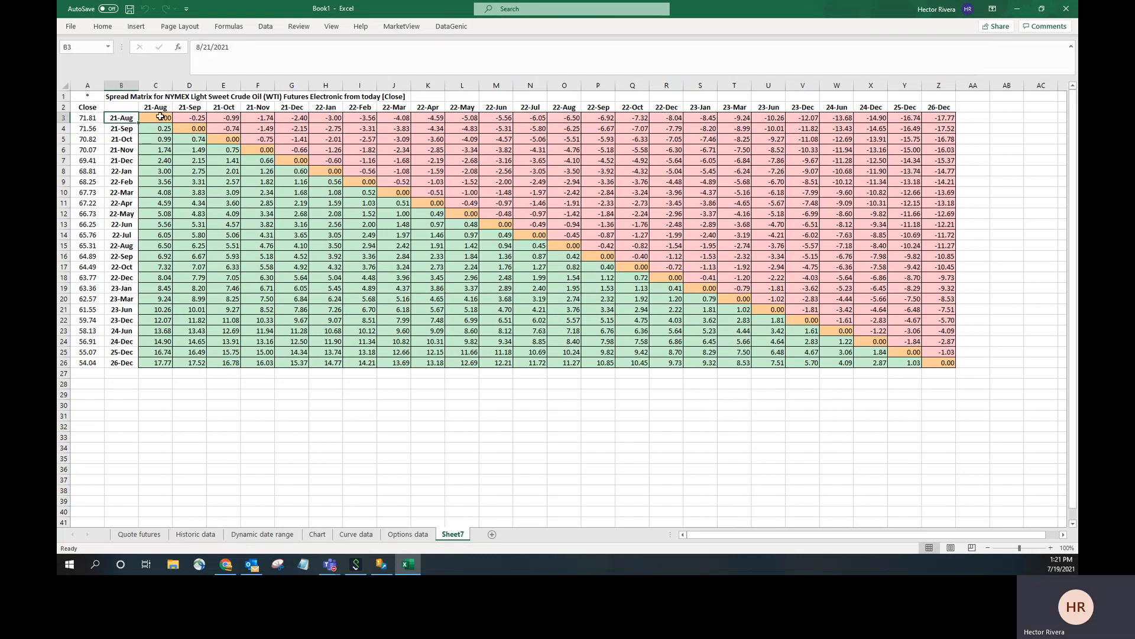
click(162, 108)
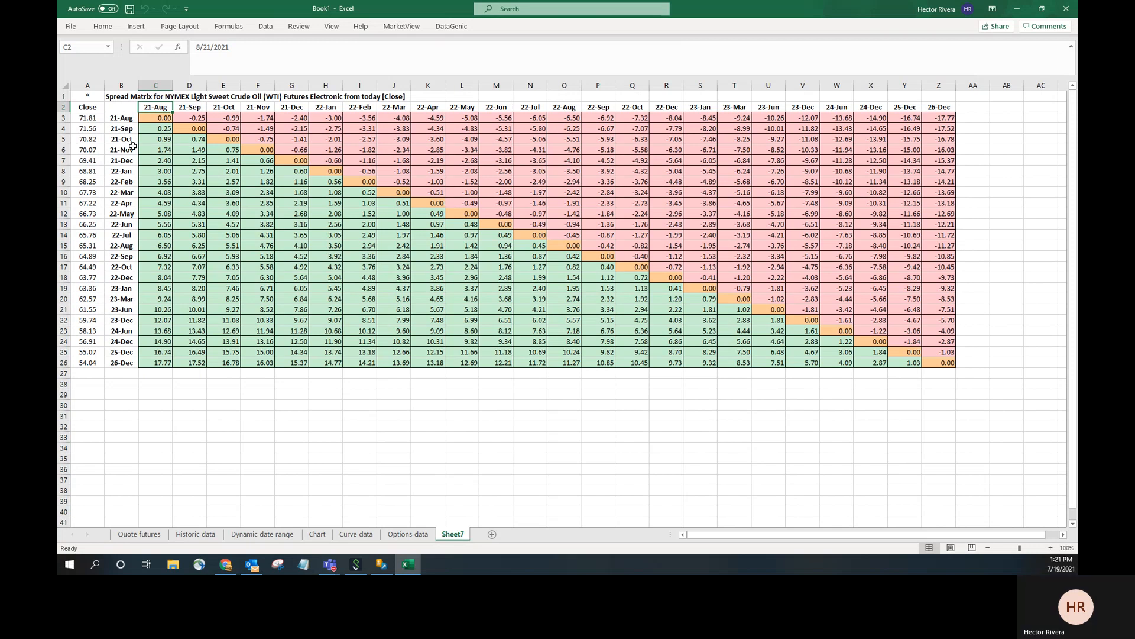
click(89, 120)
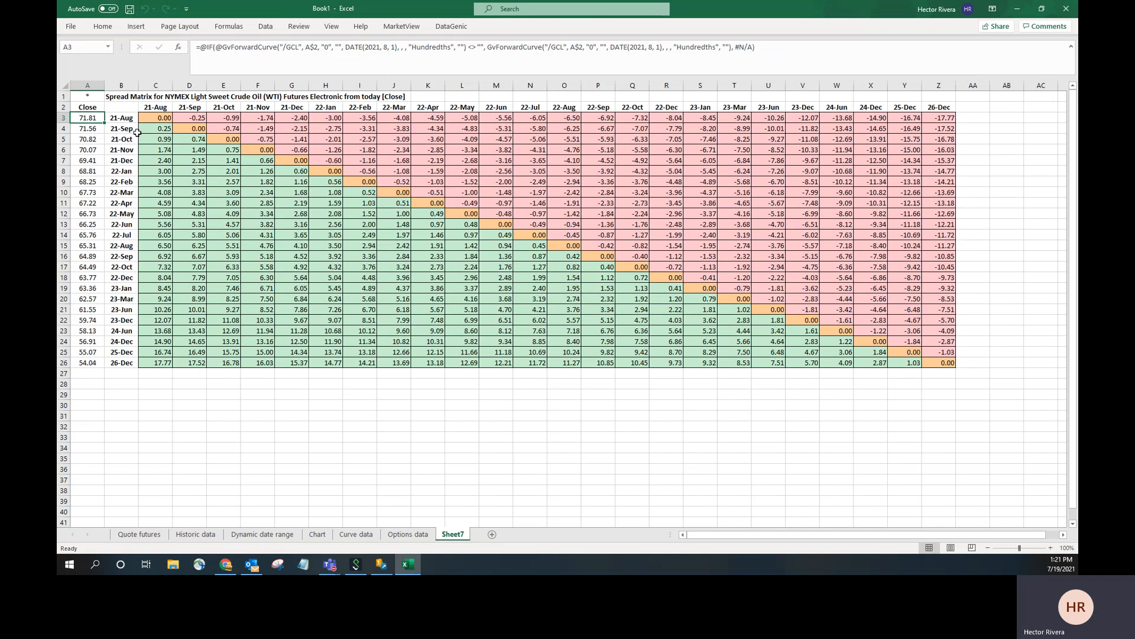
click(153, 120)
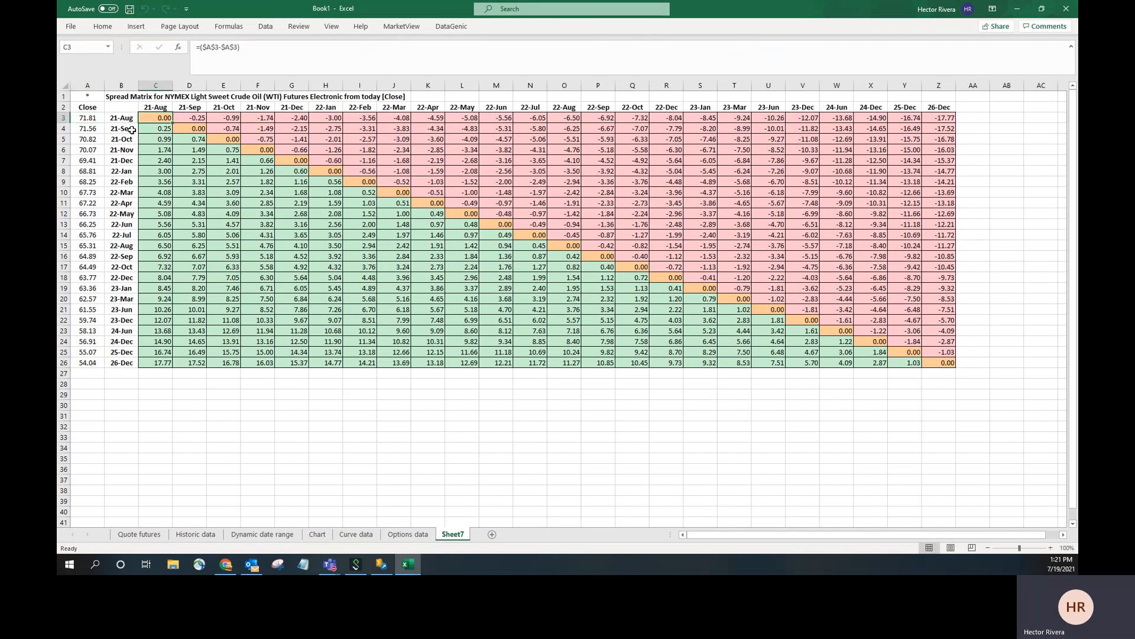
click(162, 131)
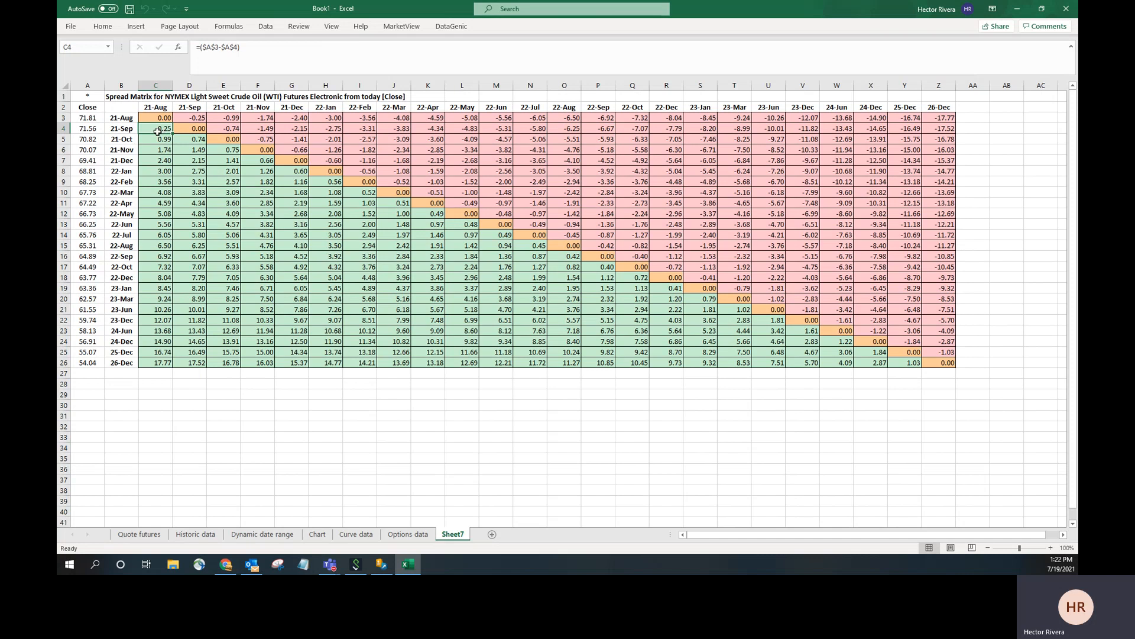
click(156, 143)
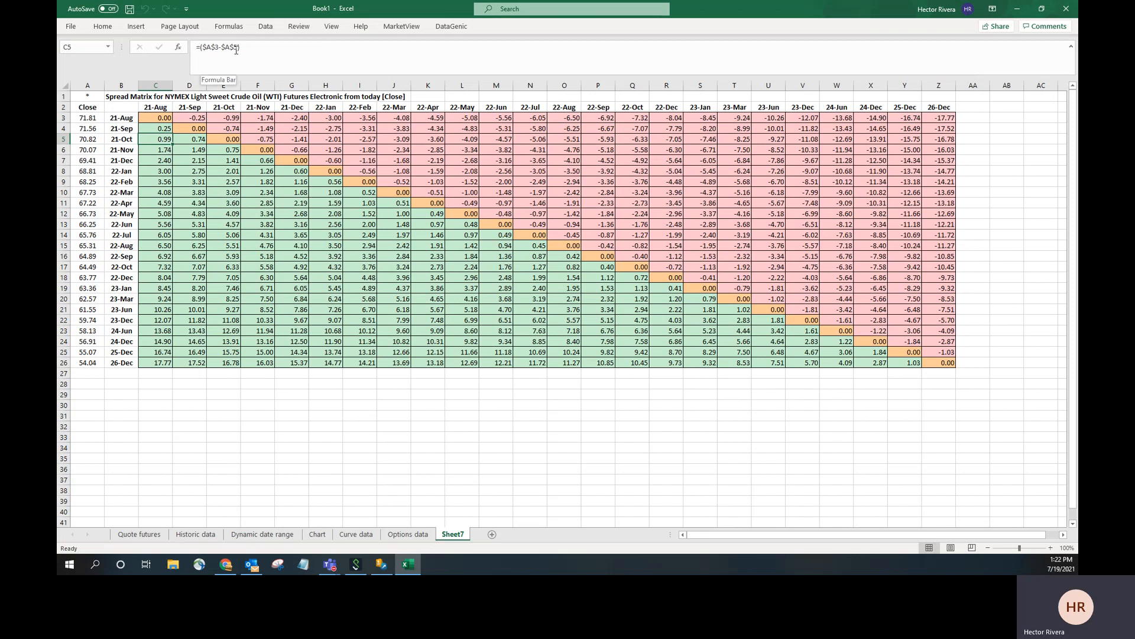
click(167, 172)
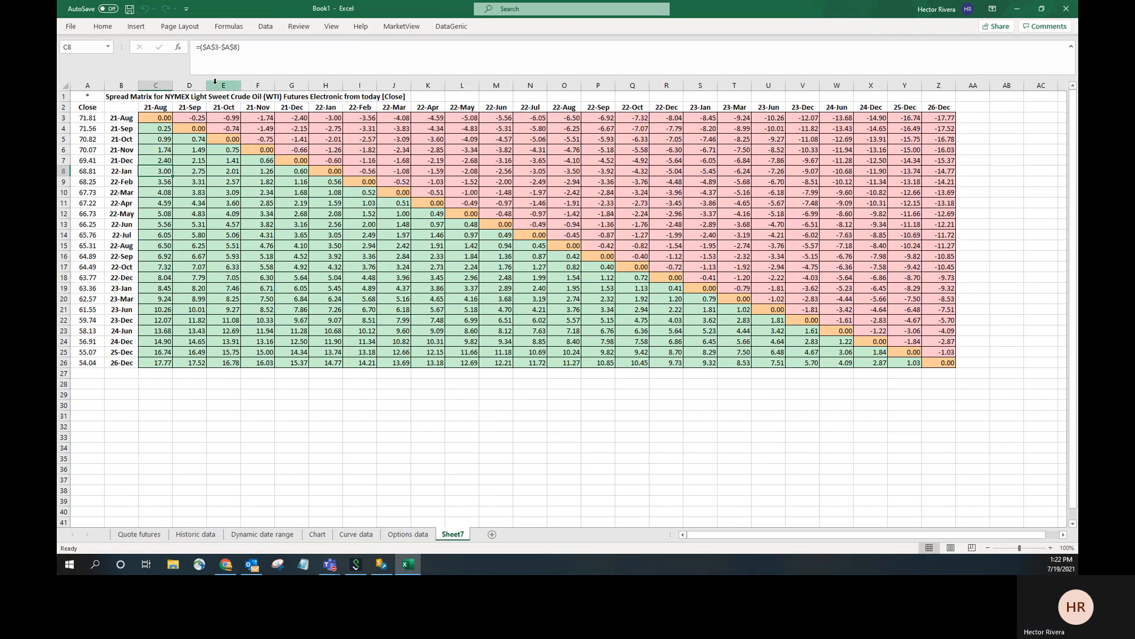
click(156, 193)
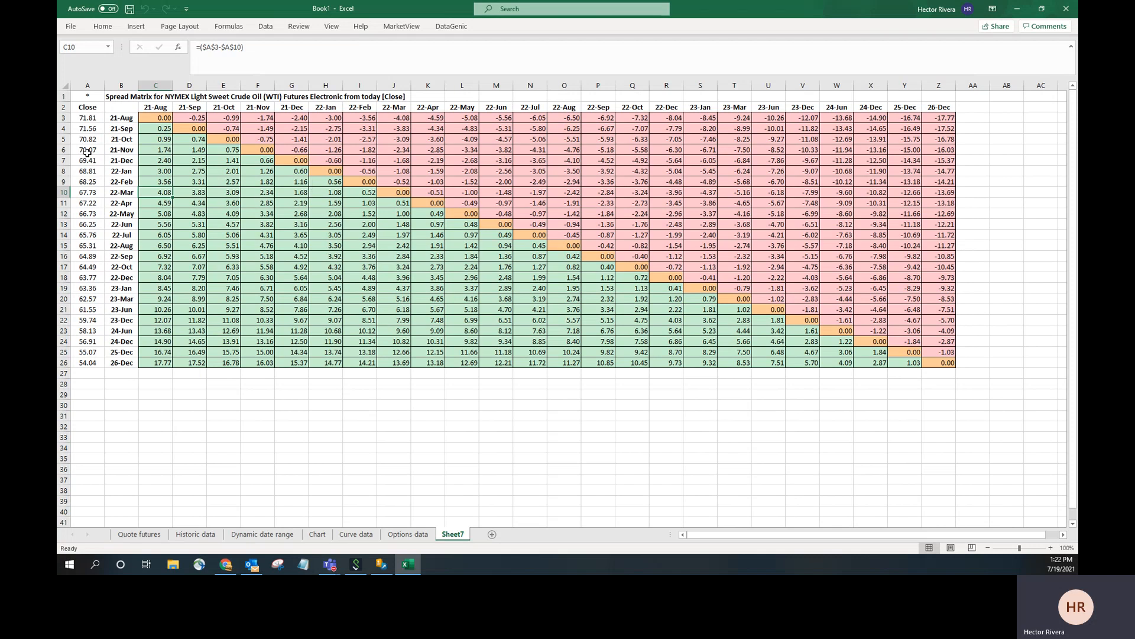
Reopen the matrix definition at cell A1 and reinsert the /GCL data as a strip matrix
click(94, 98)
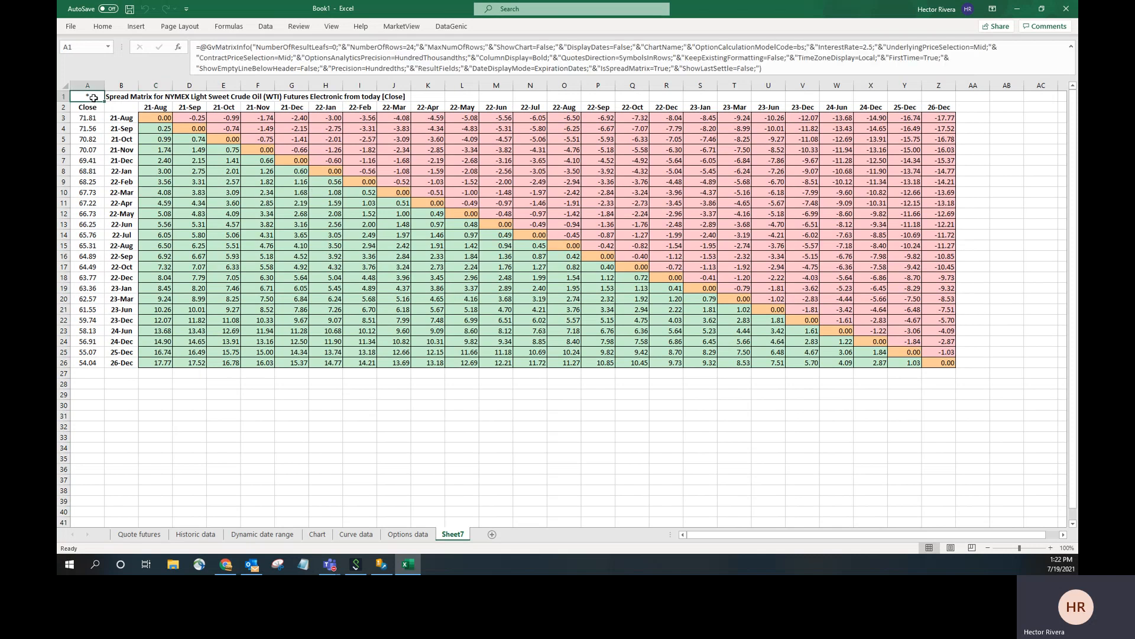
click(403, 27)
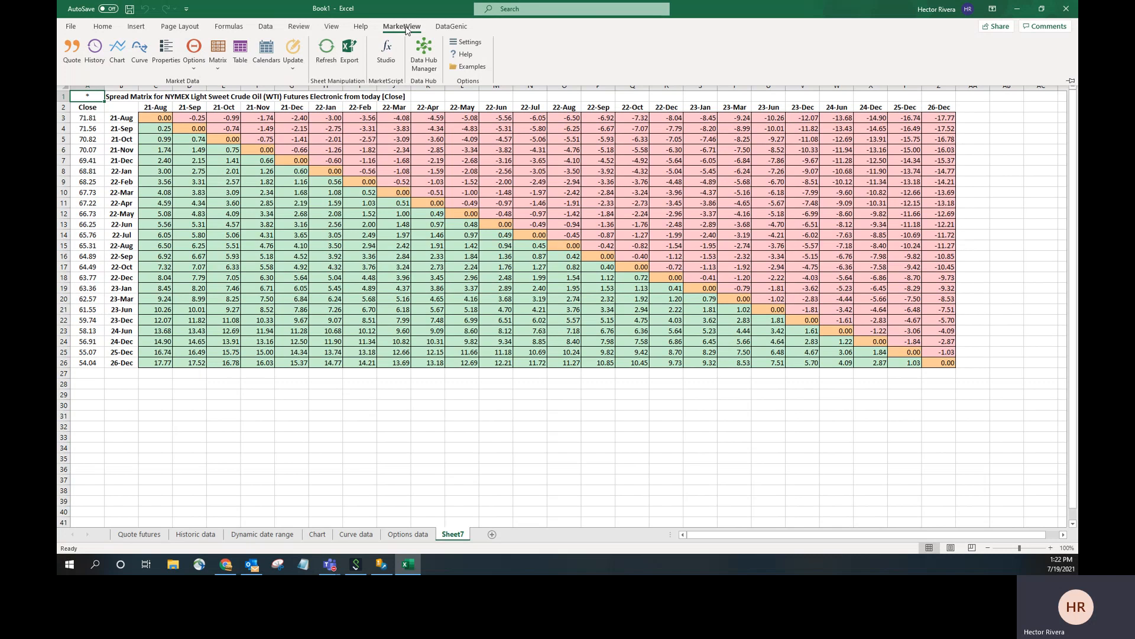
click(218, 50)
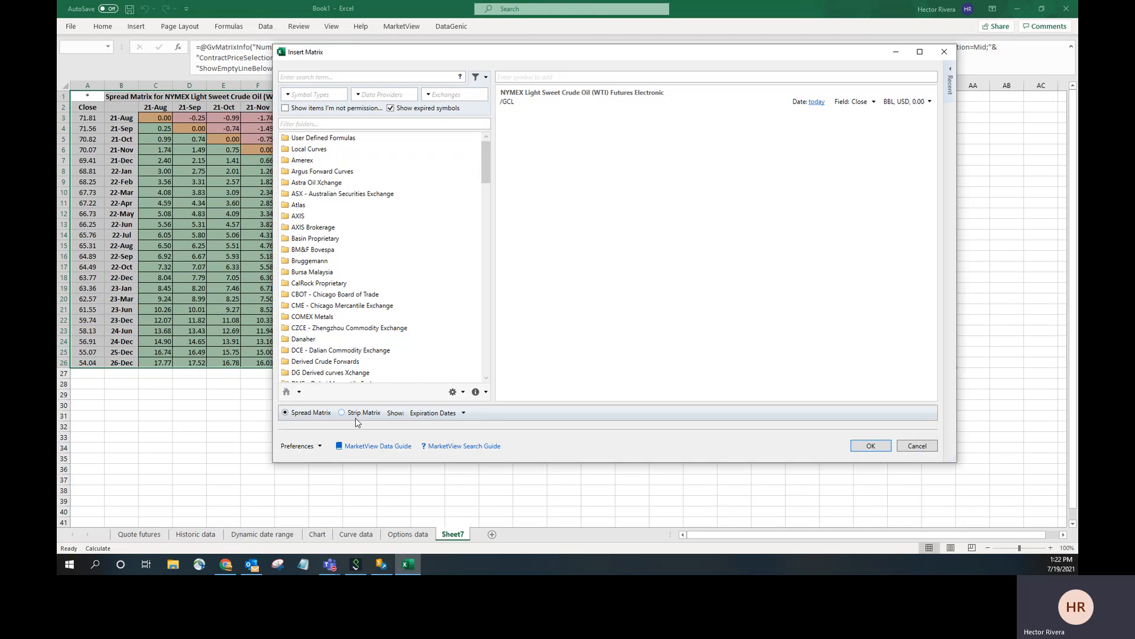
click(881, 447)
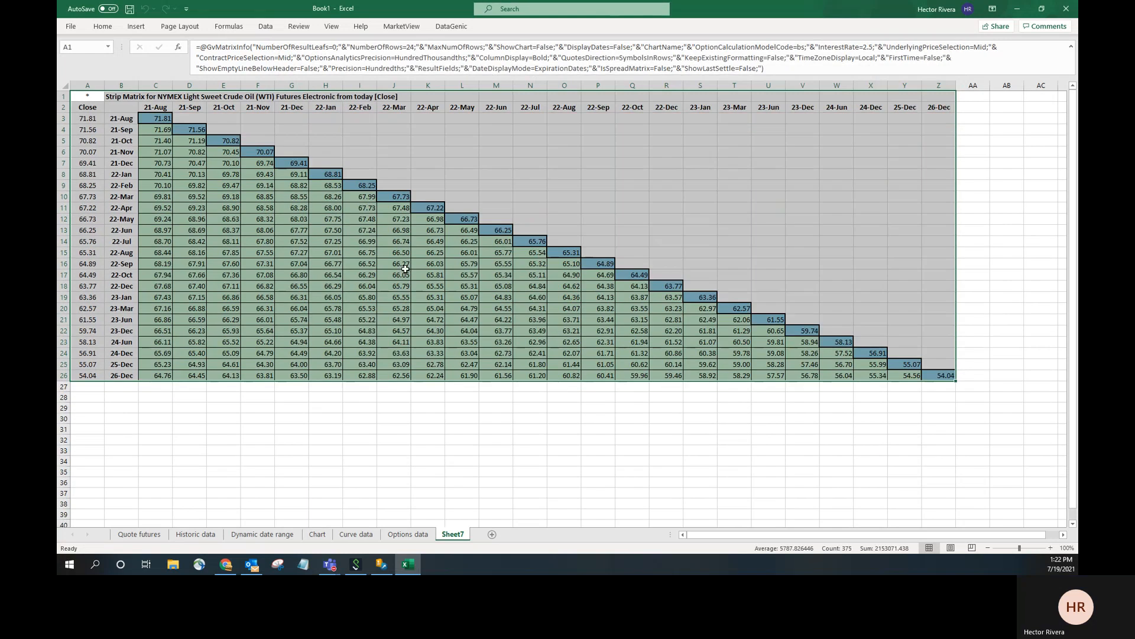
Examine the averaging formulas in several strip matrix cells across the 21-Aug to 21-Nov columns
click(152, 198)
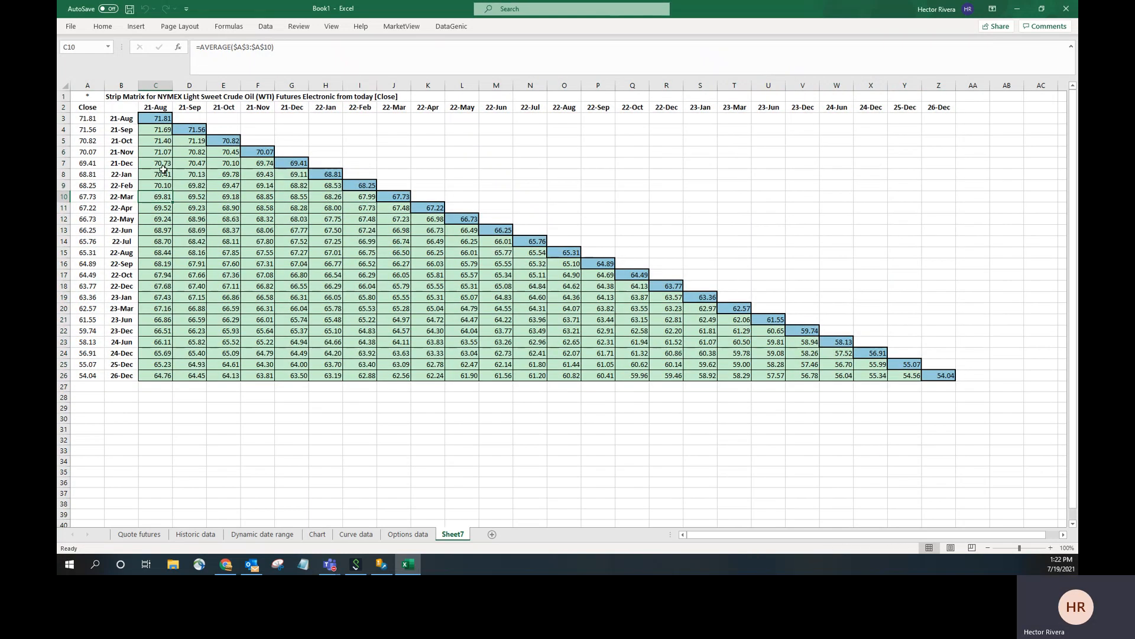
click(157, 135)
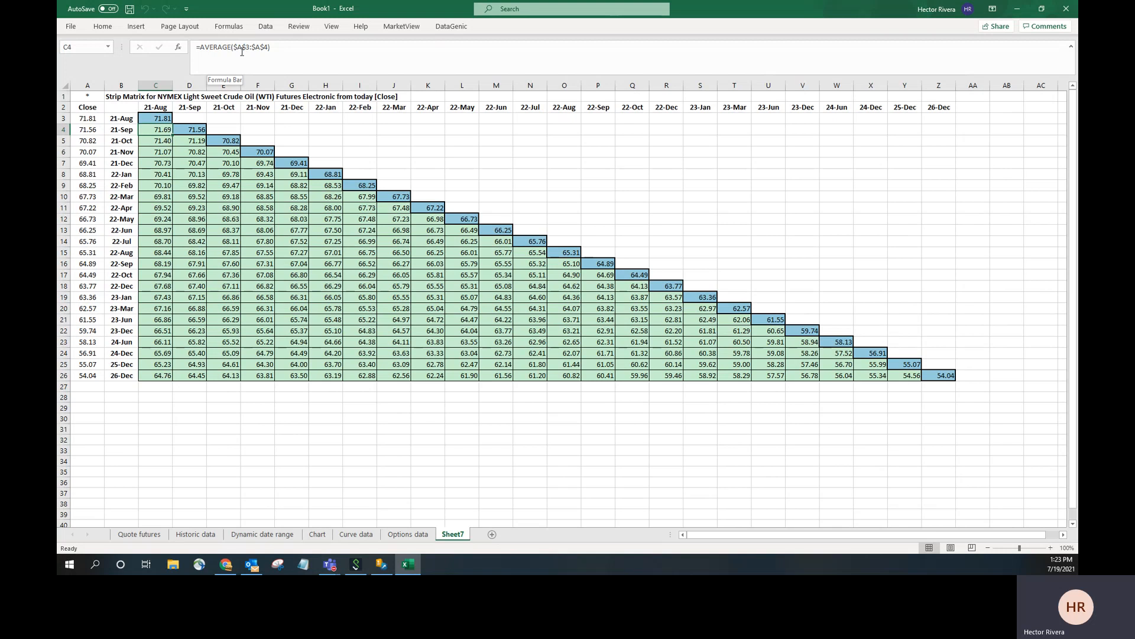
click(164, 174)
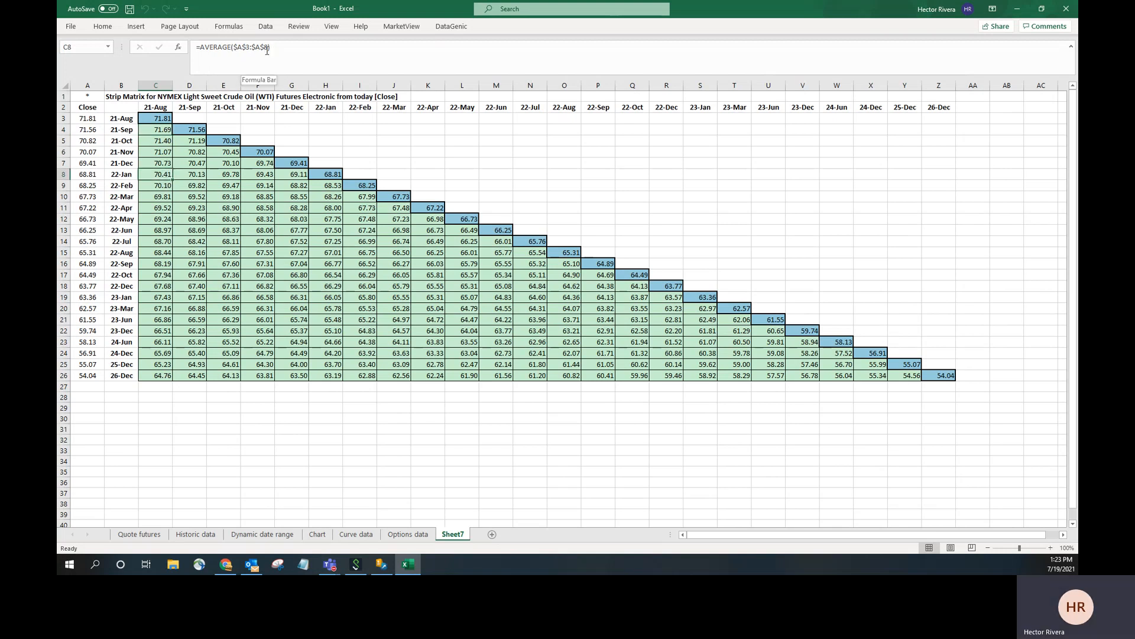
click(188, 217)
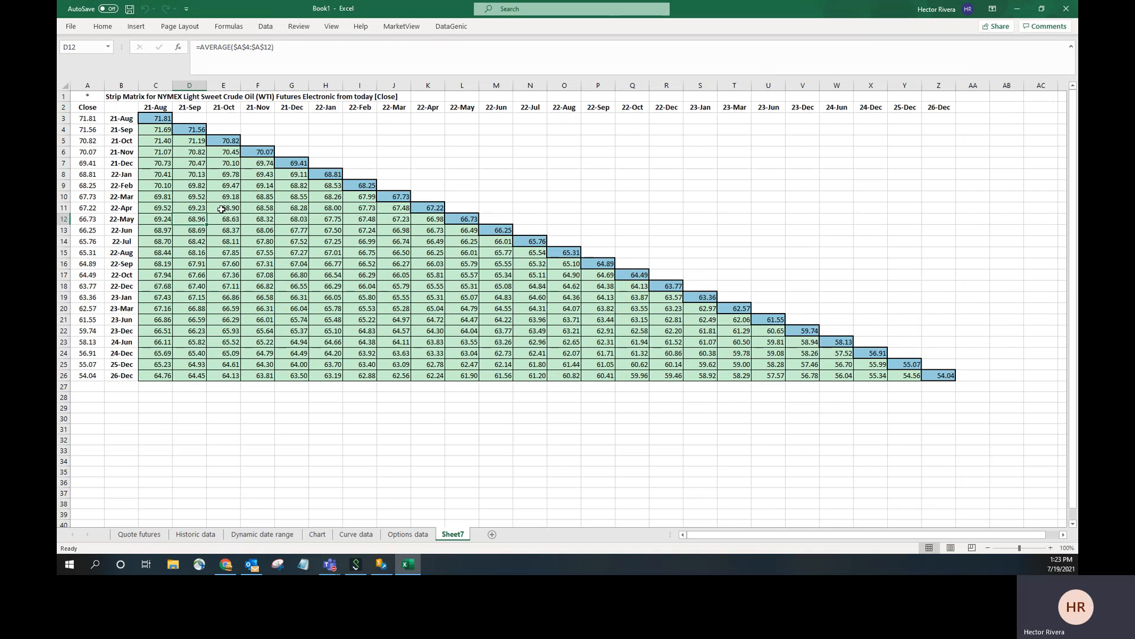
click(233, 209)
click(272, 220)
click(181, 183)
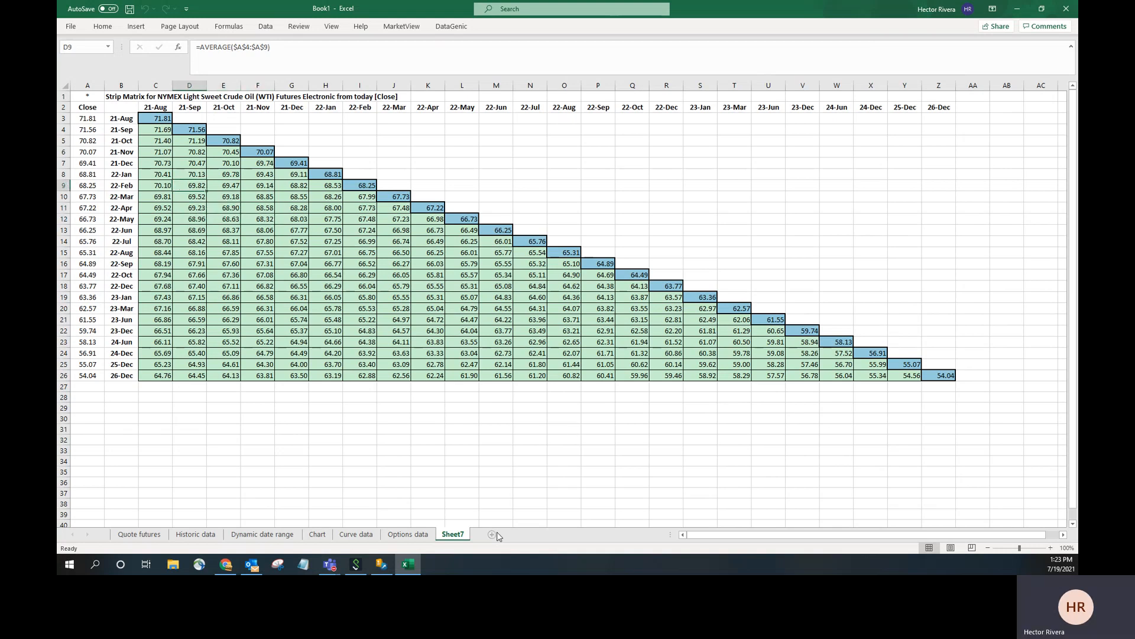
Rename the Sheet7 worksheet as Matrix futures data
right_click(454, 539)
click(485, 421)
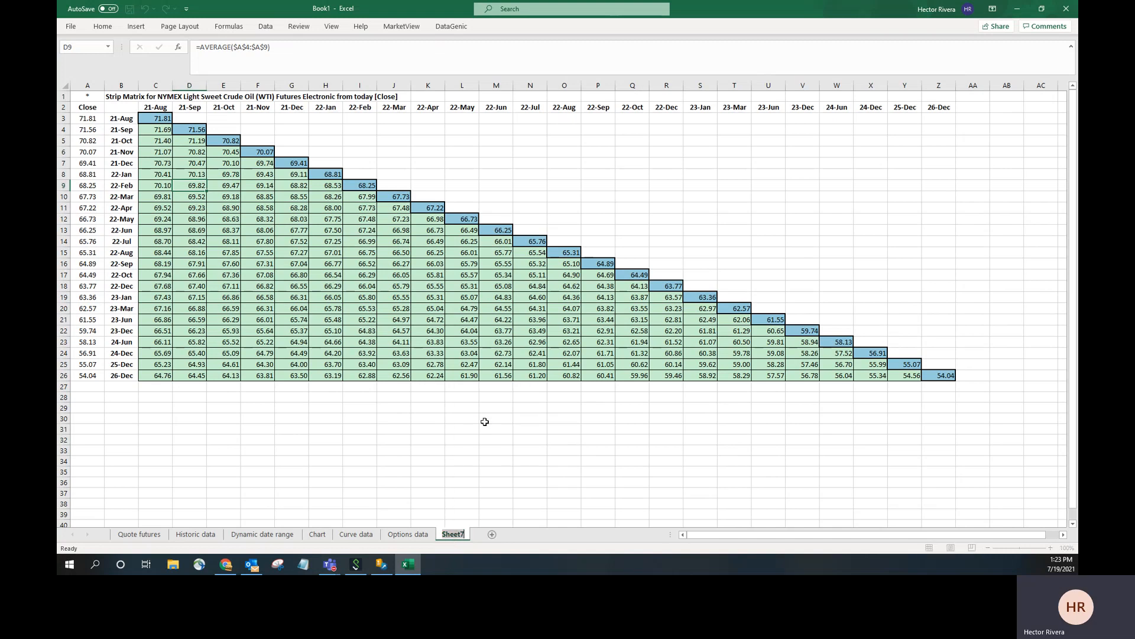
text(Mat)
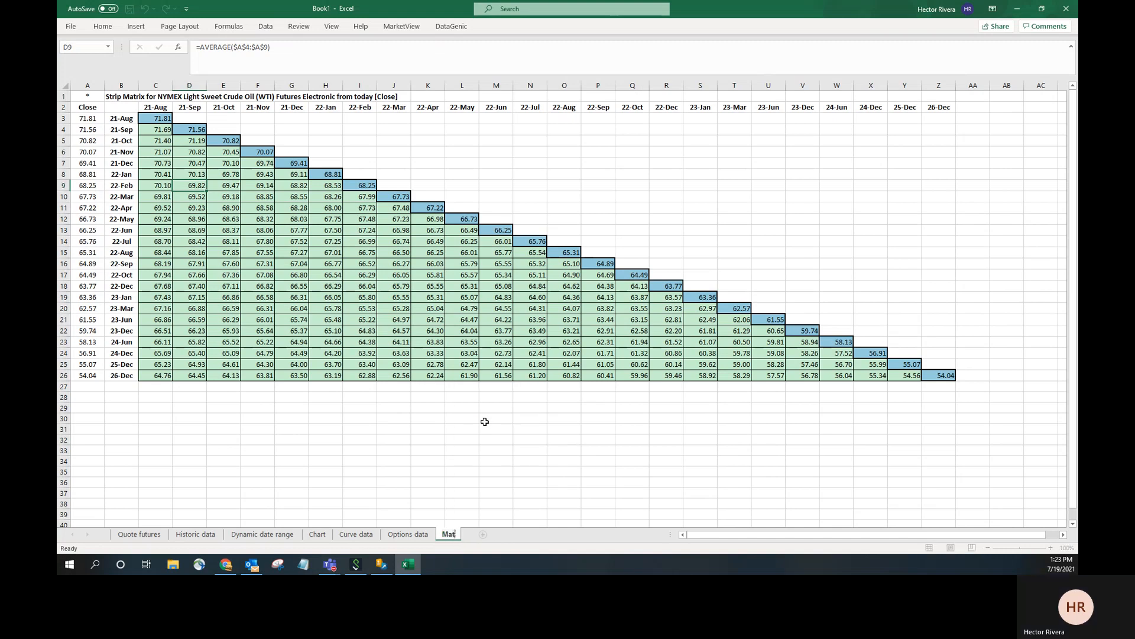
text(rix data)
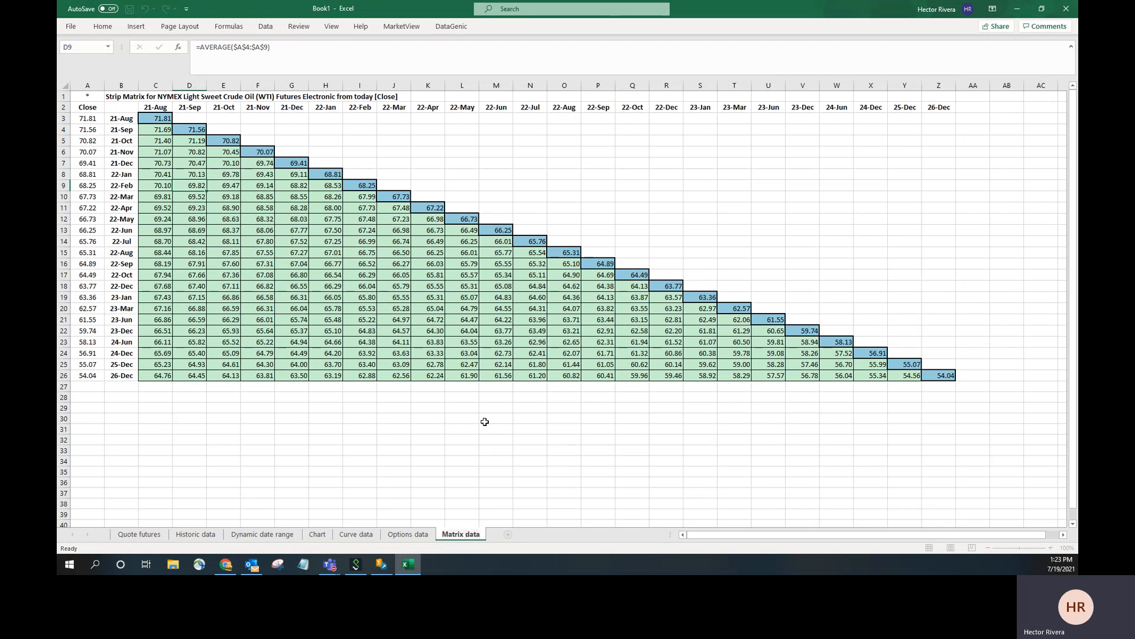
text(fuures)
key(Left)
key(Left)
key(Left)
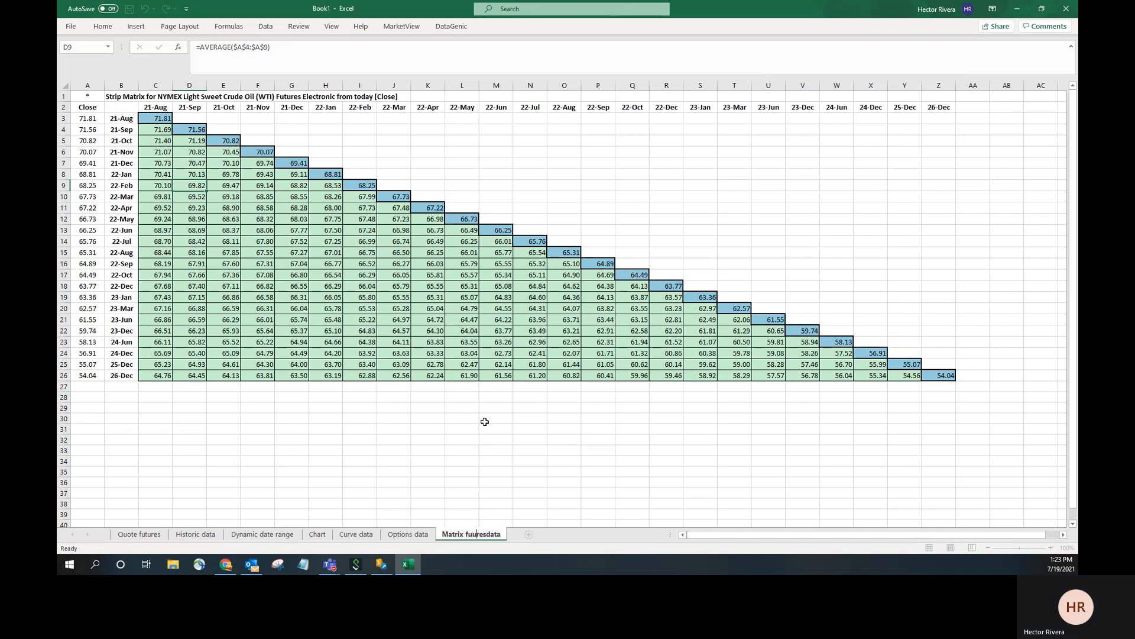
text(tu)
key(Return)
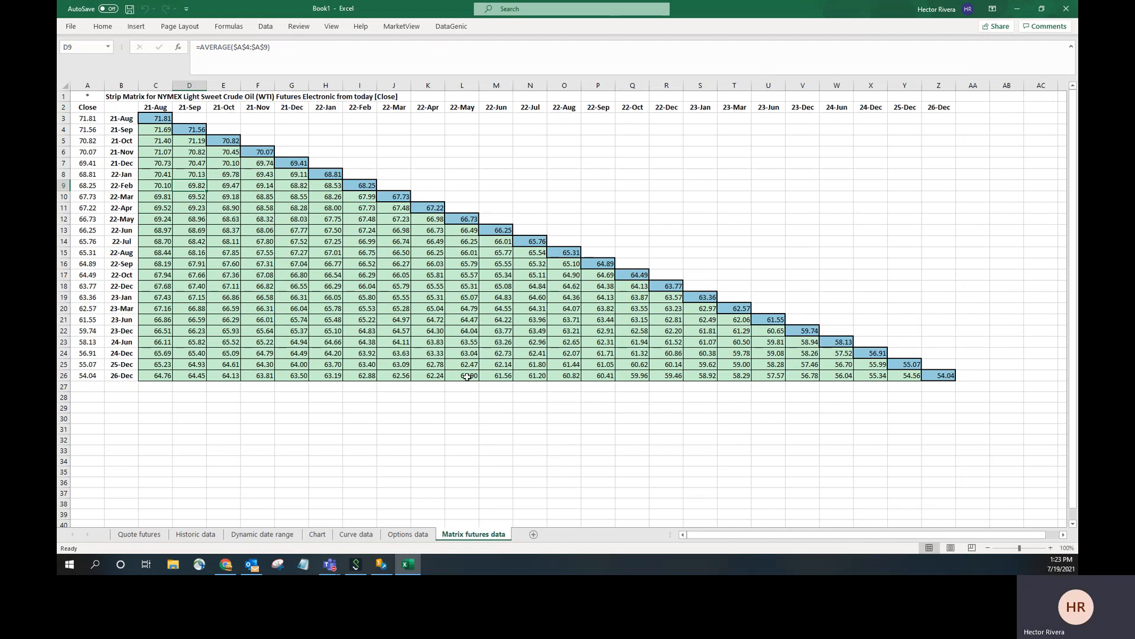
Reopen the history definition at cell A1 of the Historic data sheet and reinsert it as static data marked with a different color
click(400, 28)
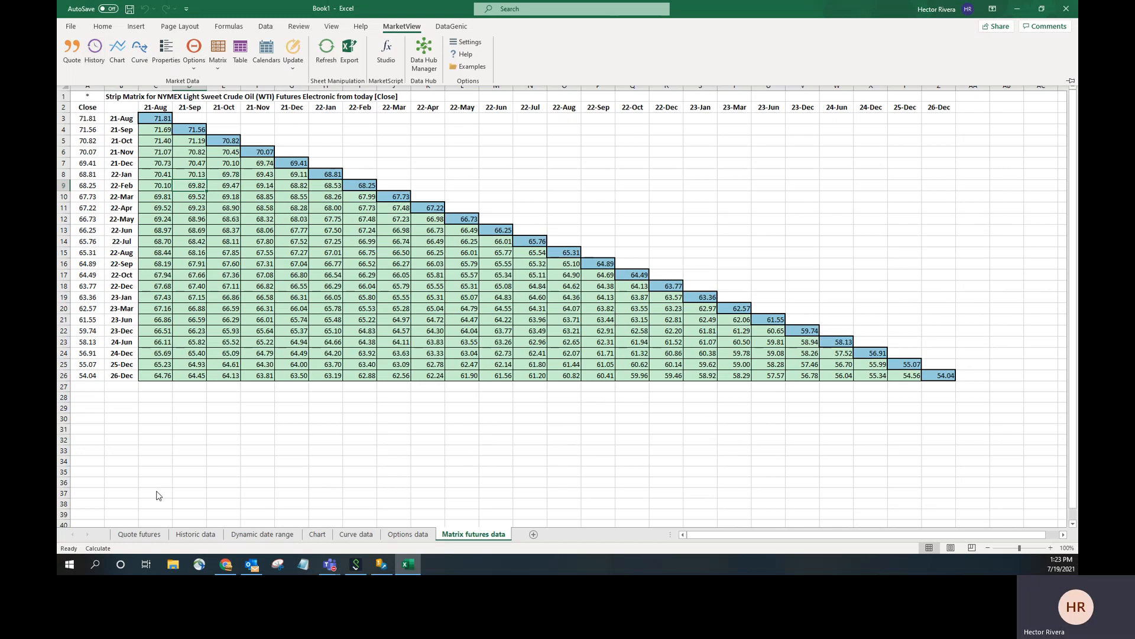
click(195, 534)
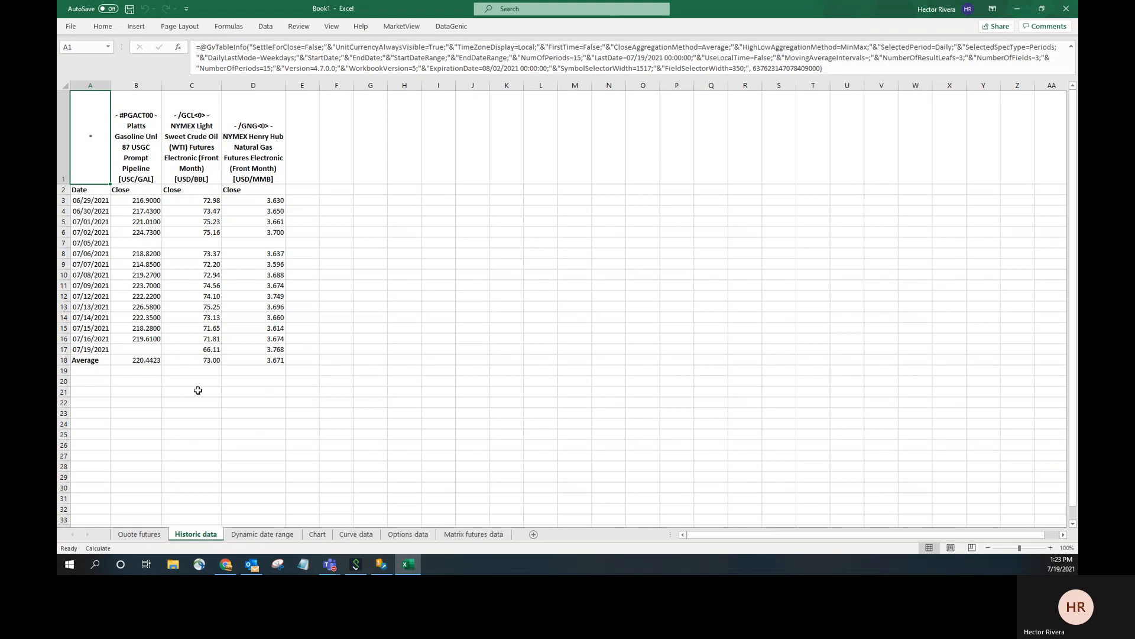
click(405, 33)
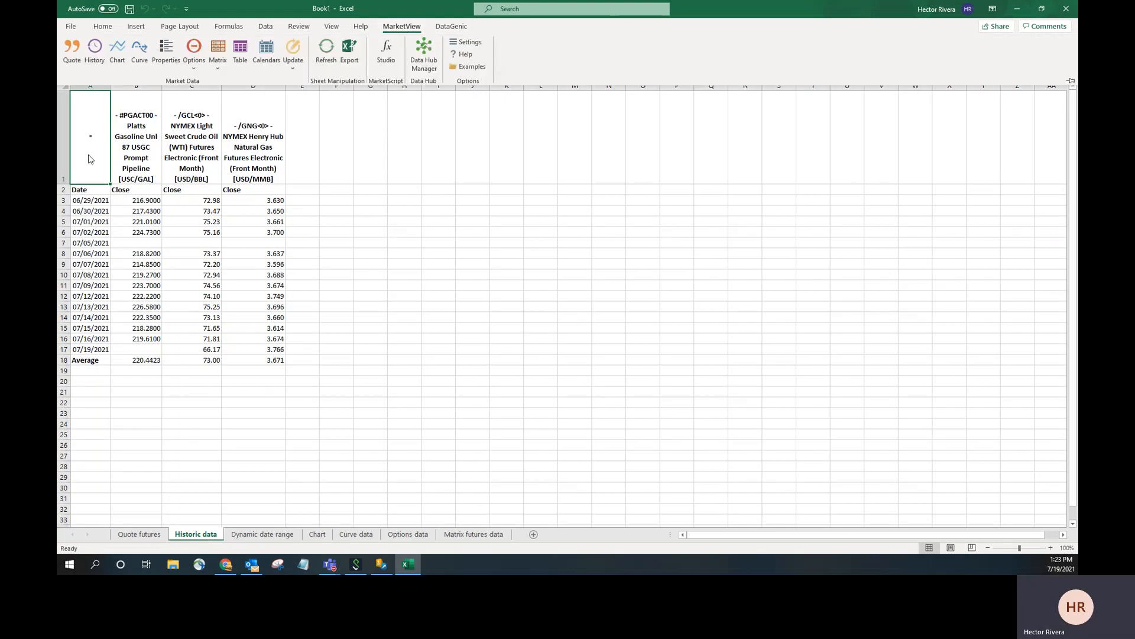
click(94, 66)
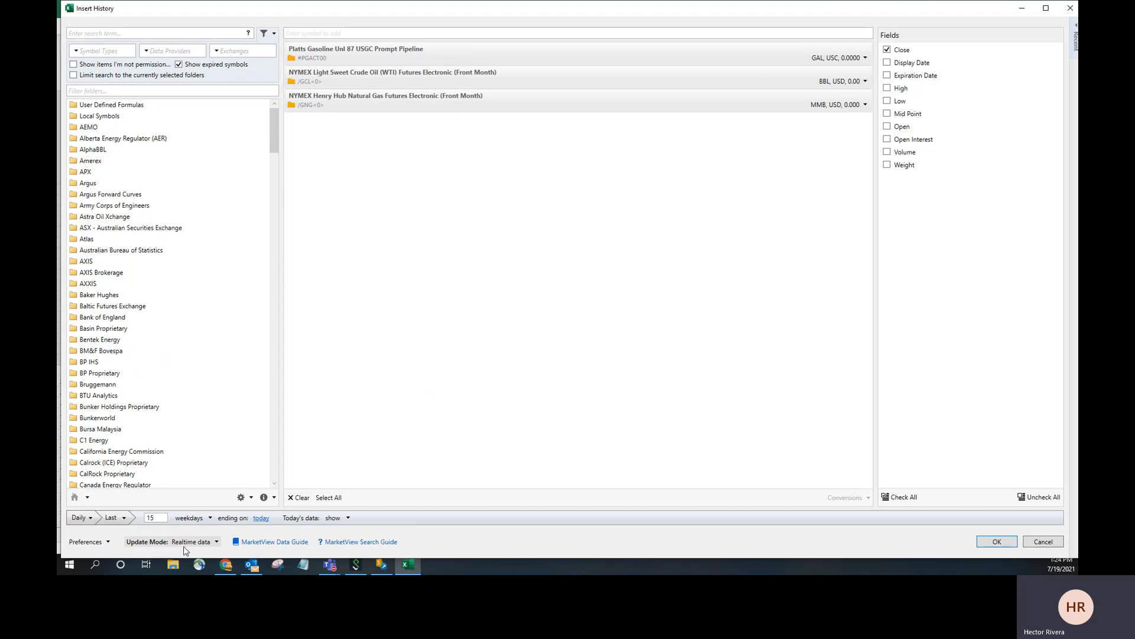
click(217, 541)
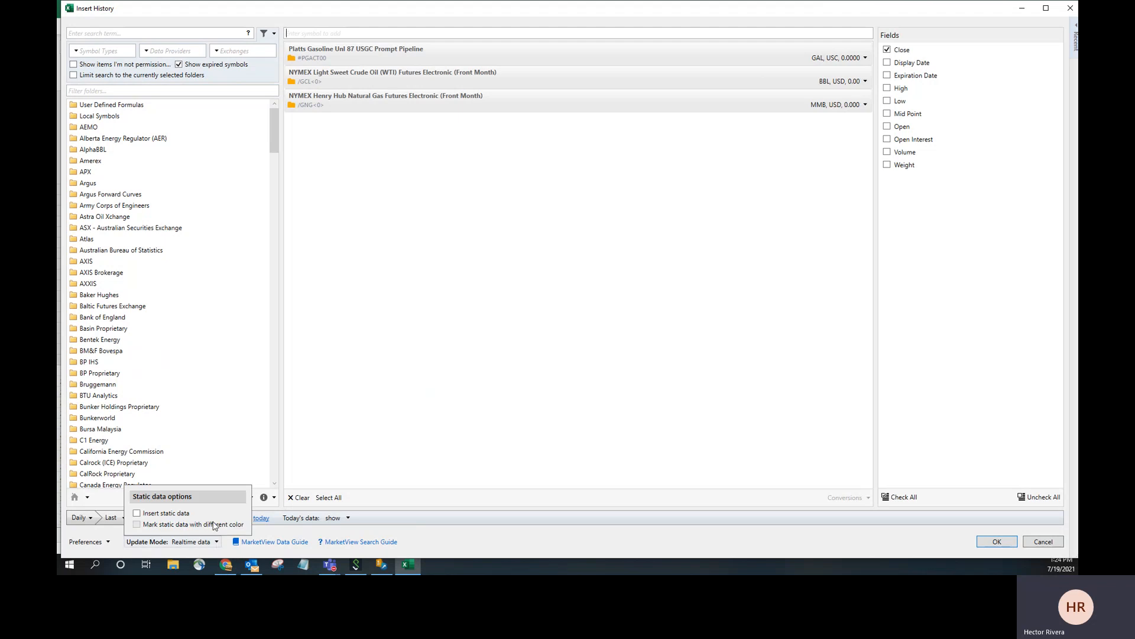
click(162, 516)
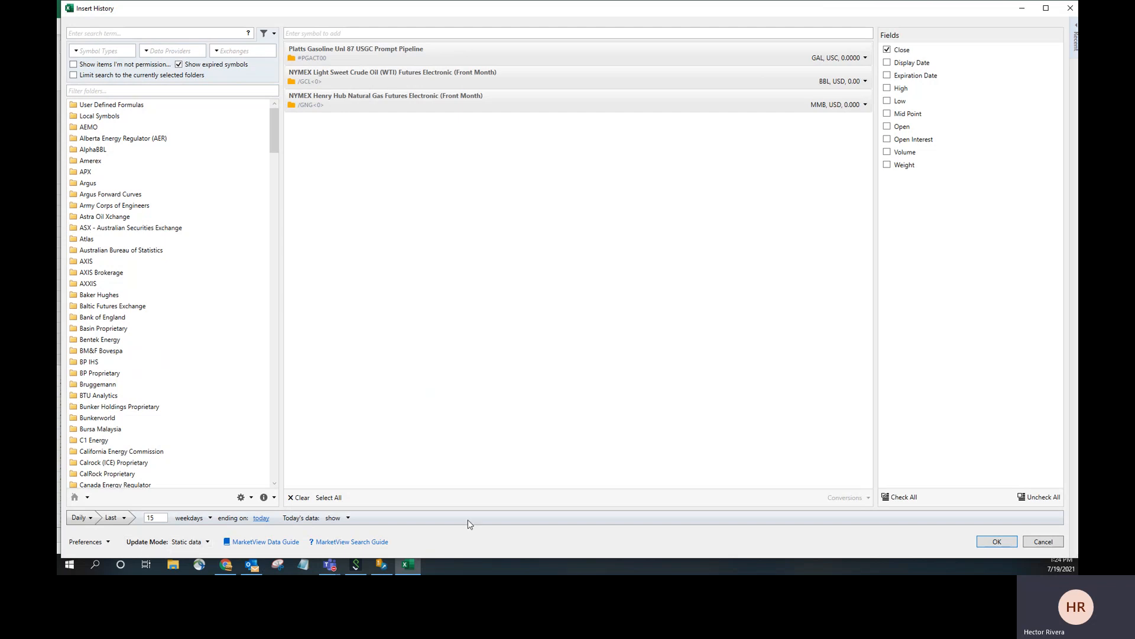
click(994, 543)
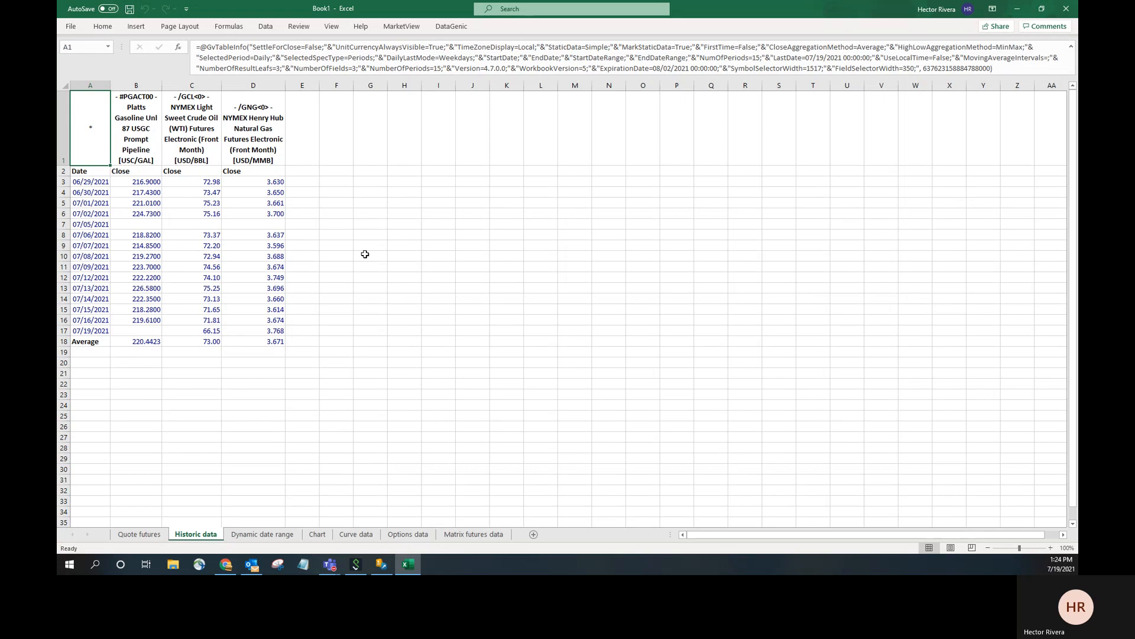
Try to refresh the static history data on the Historic data sheet
click(316, 202)
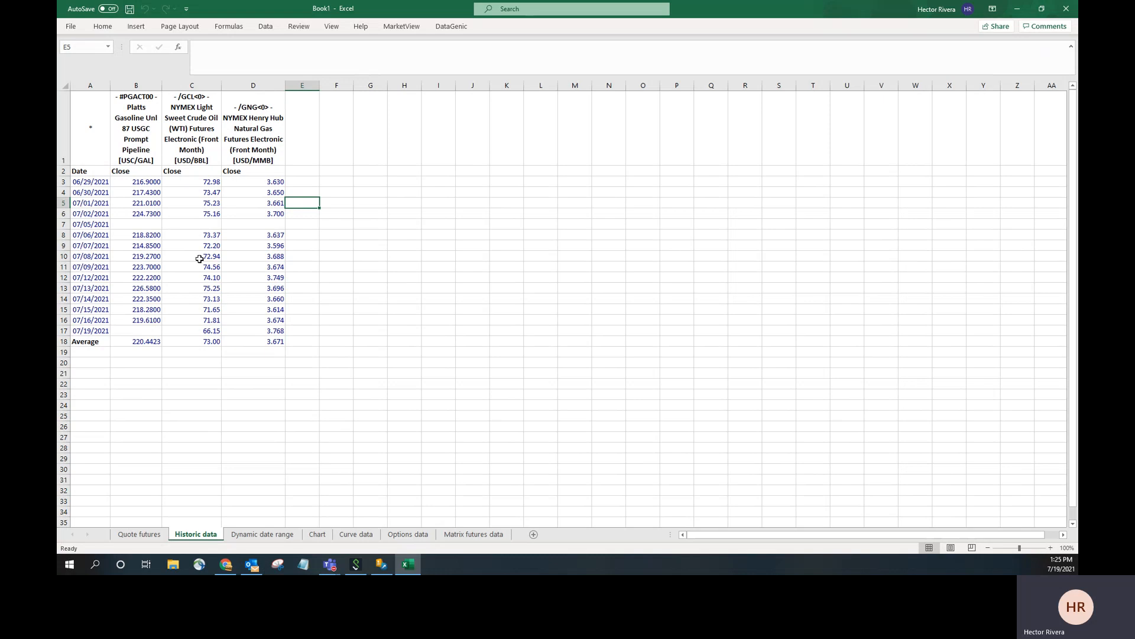
click(400, 27)
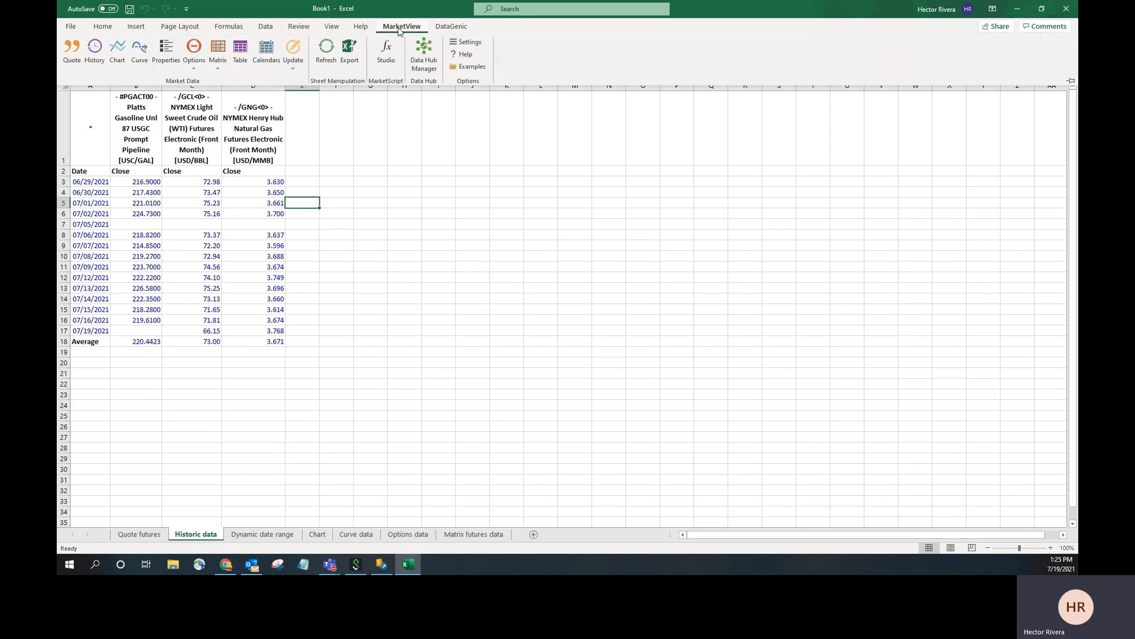
click(326, 70)
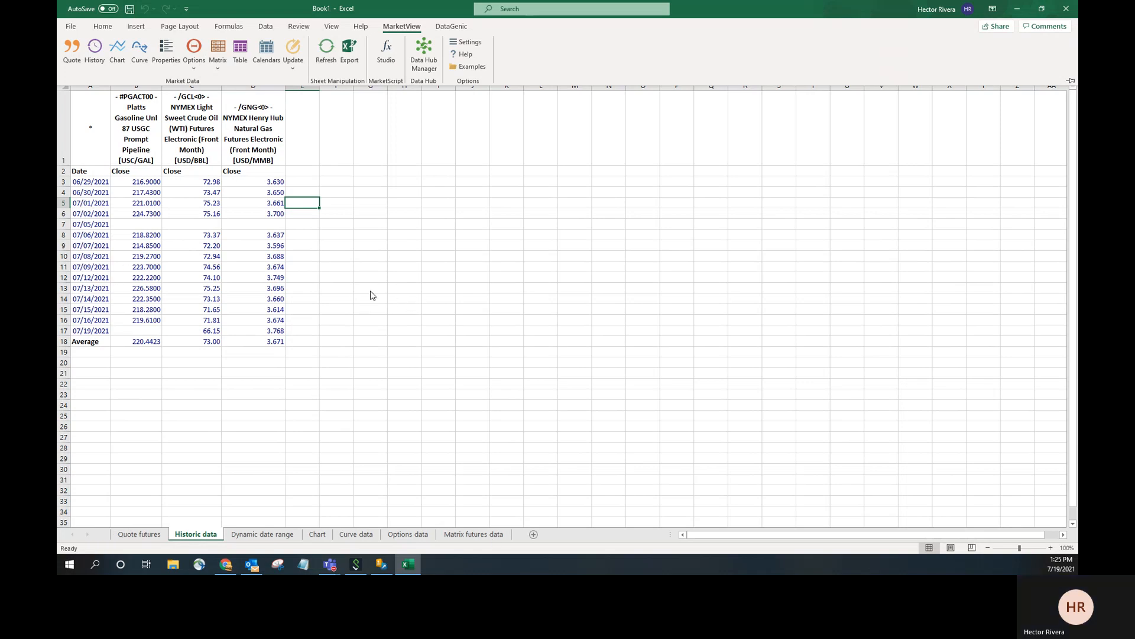
click(332, 67)
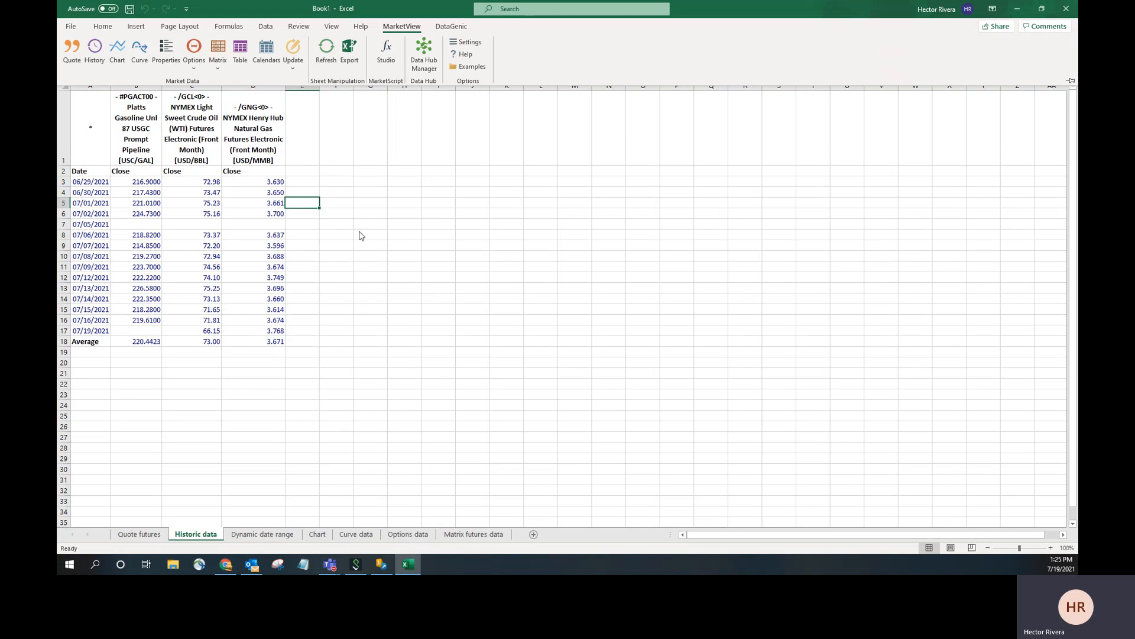
Reopen the history definition at cell A1 and reinsert it as real-time data with static data insertion turned off
click(92, 137)
click(92, 133)
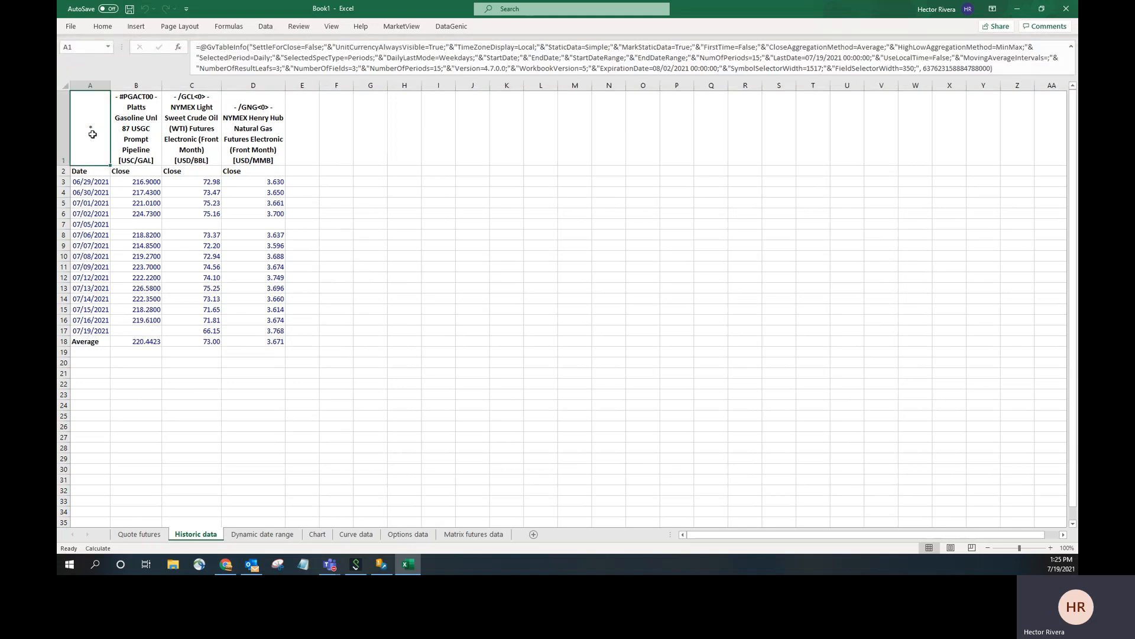
click(405, 30)
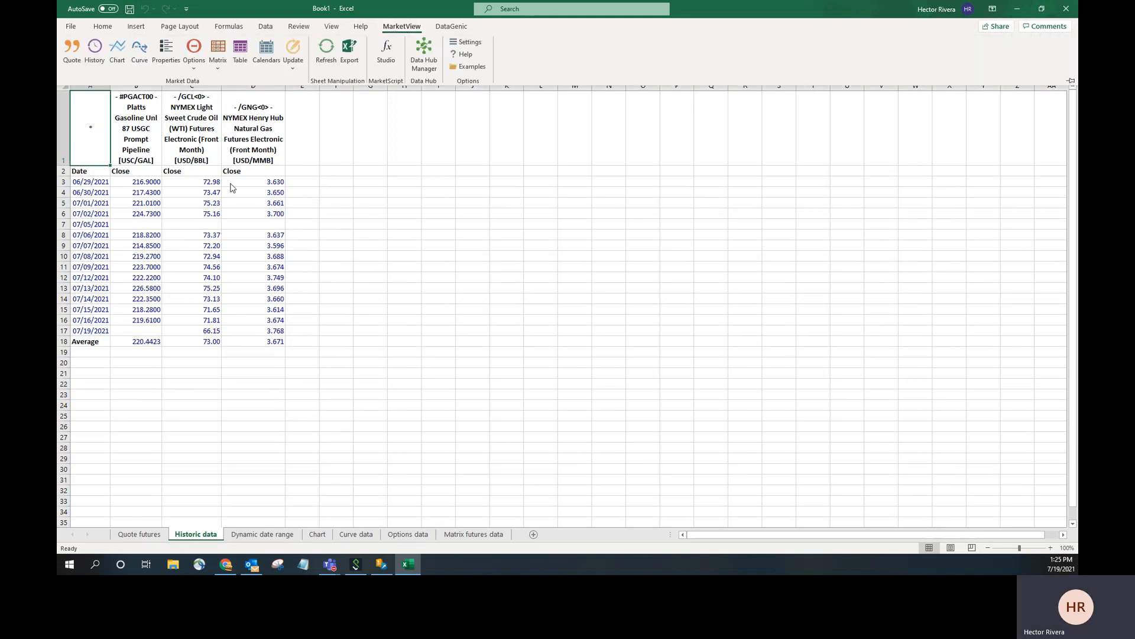
click(97, 66)
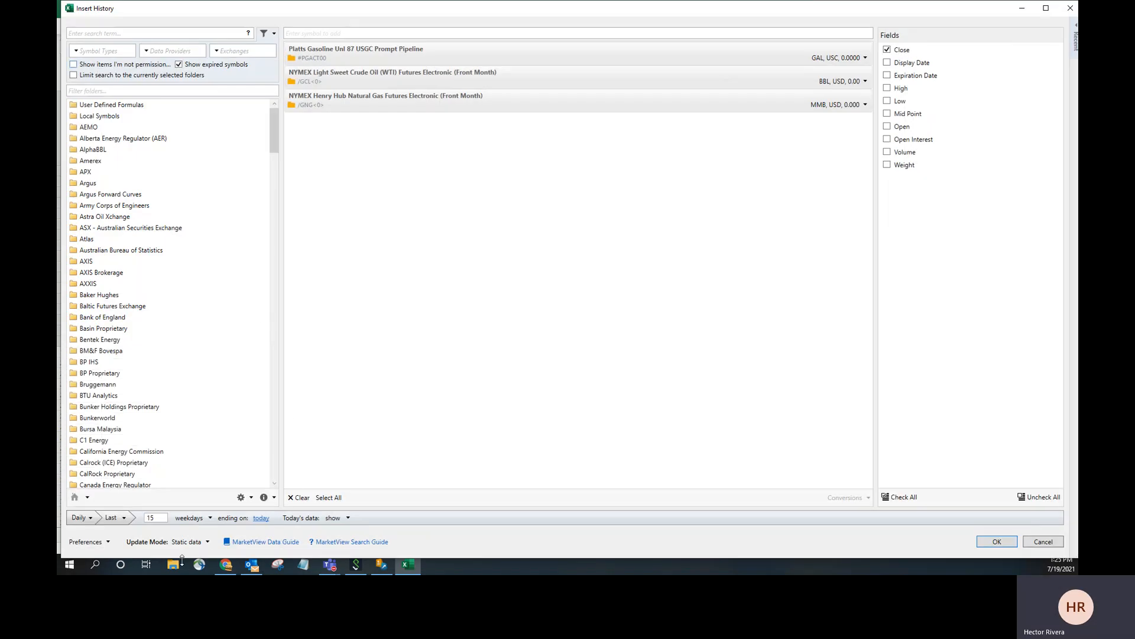
click(207, 542)
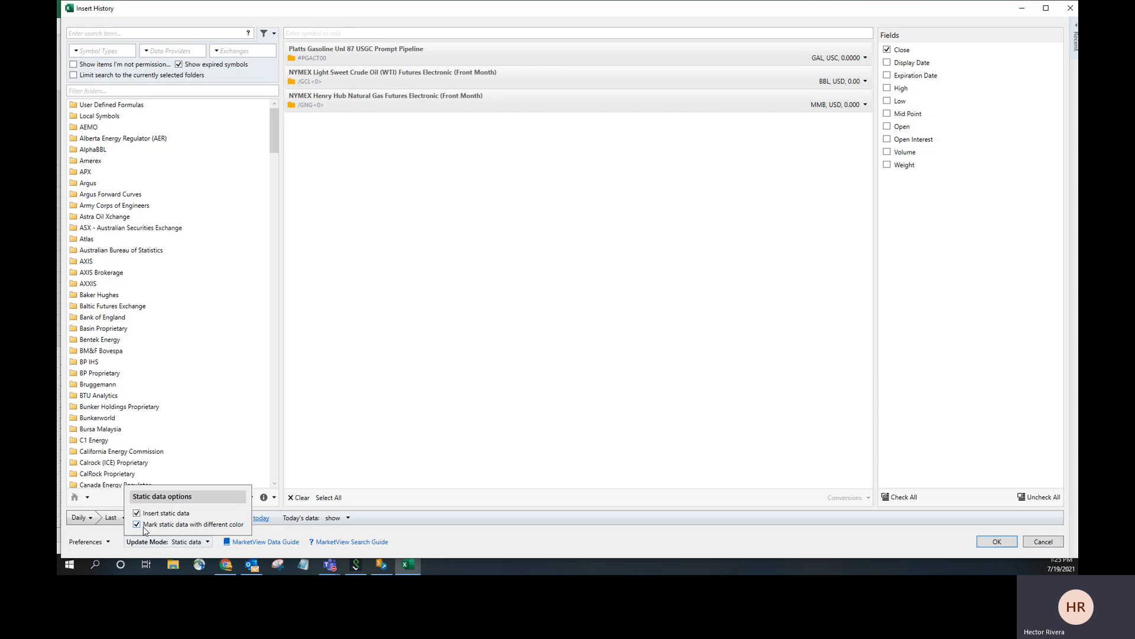
click(137, 513)
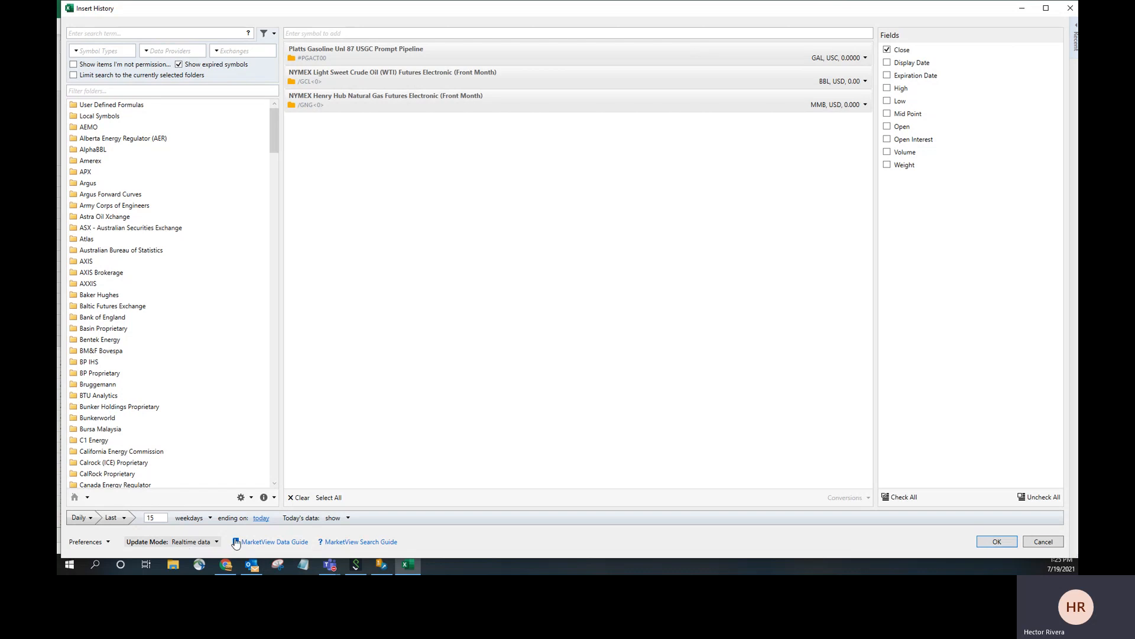
click(998, 542)
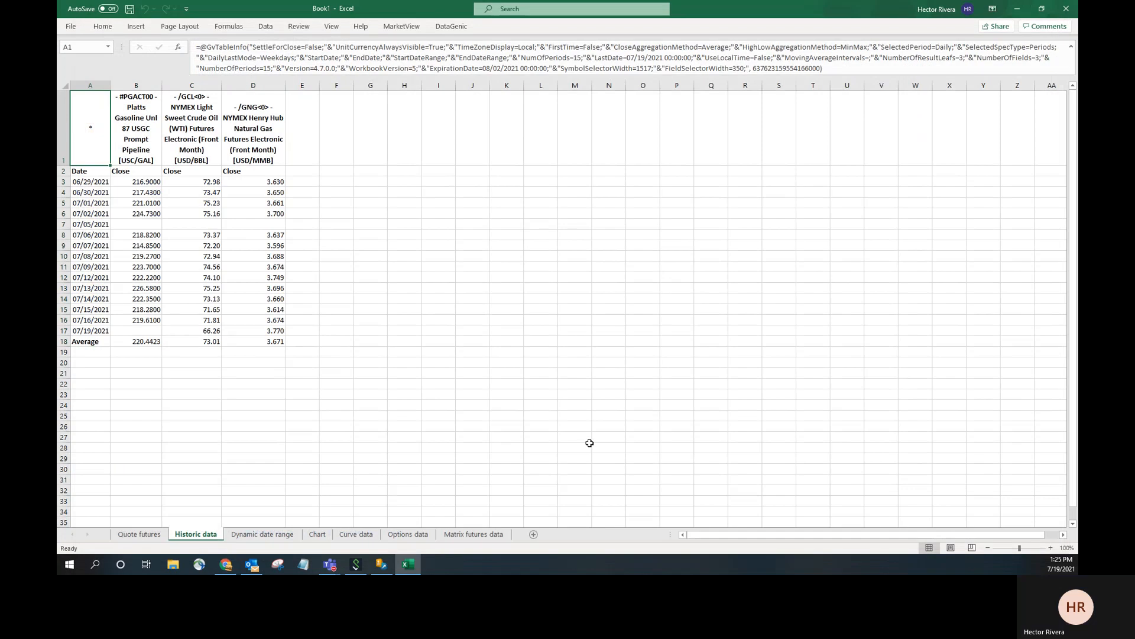
click(308, 256)
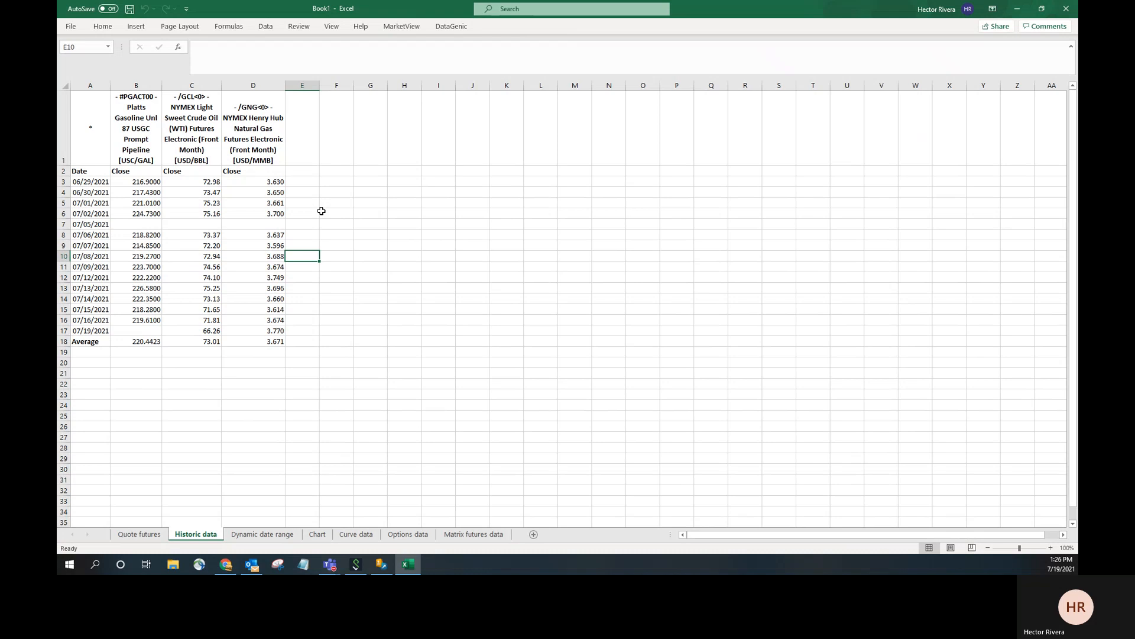
click(322, 210)
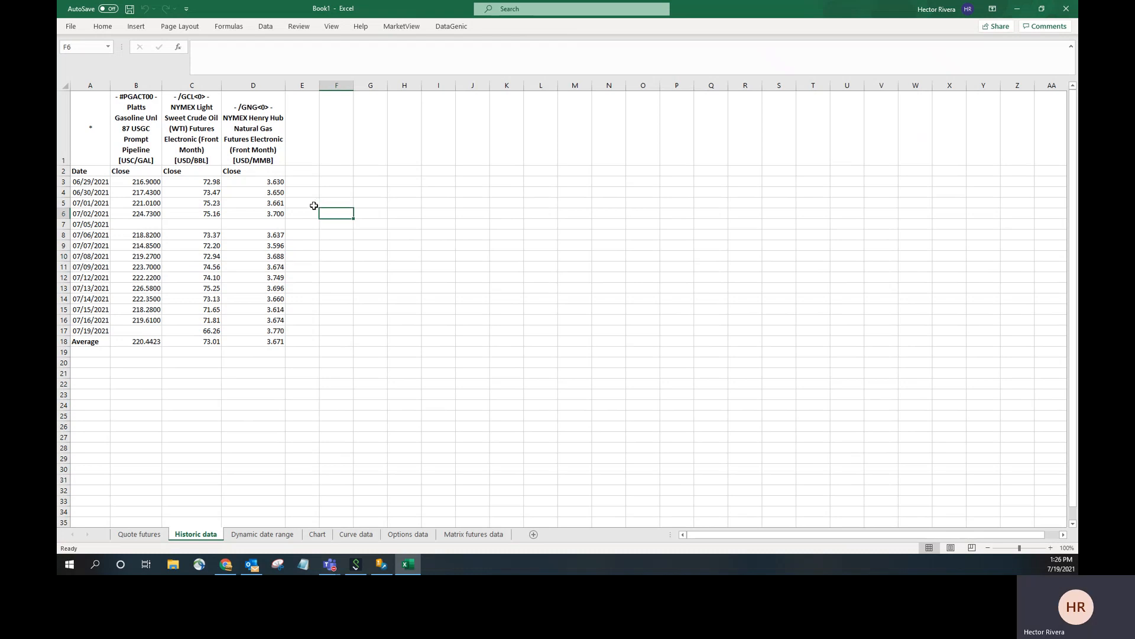
Export only the active Historic data worksheet to a file named Export of Example11 that opens once exported
click(398, 28)
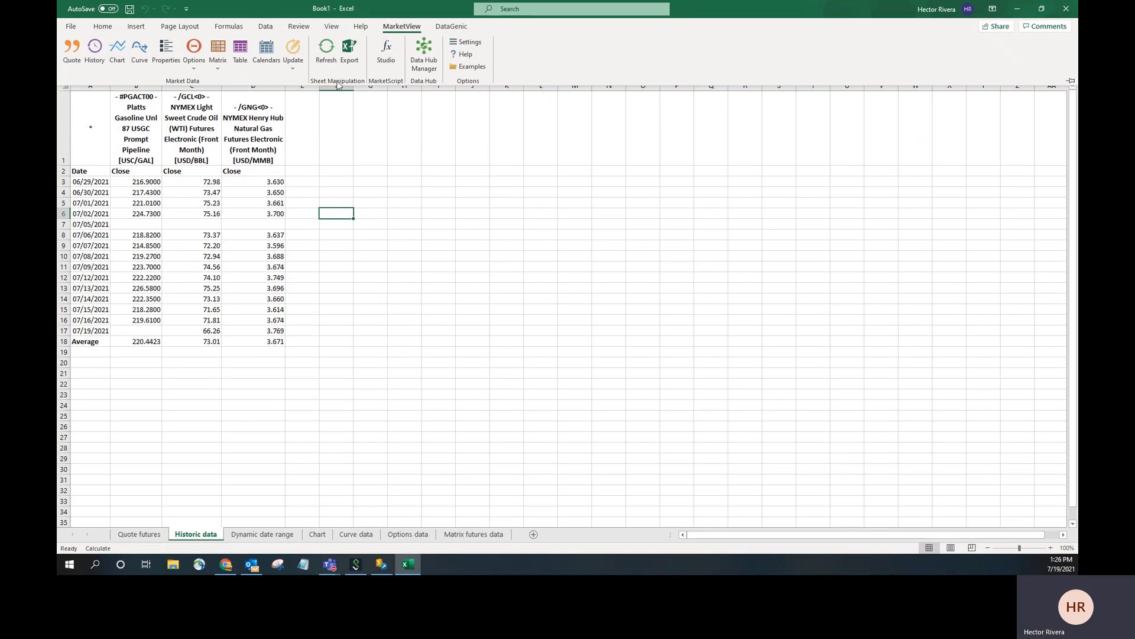
click(350, 52)
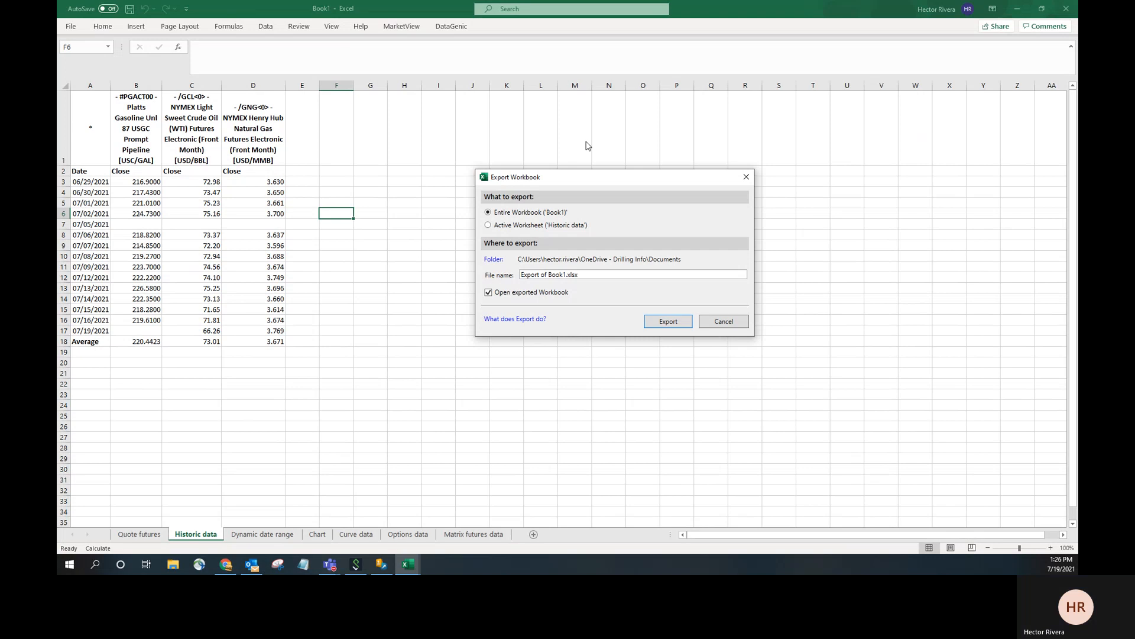
click(488, 226)
key(BackSpace)
key(BackSpace)
key(BackSpace)
key(BackSpace)
key(BackSpace)
key(BackSpace)
key(BackSpace)
key(BackSpace)
key(BackSpace)
key(BackSpace)
key(BackSpace)
key(BackSpace)
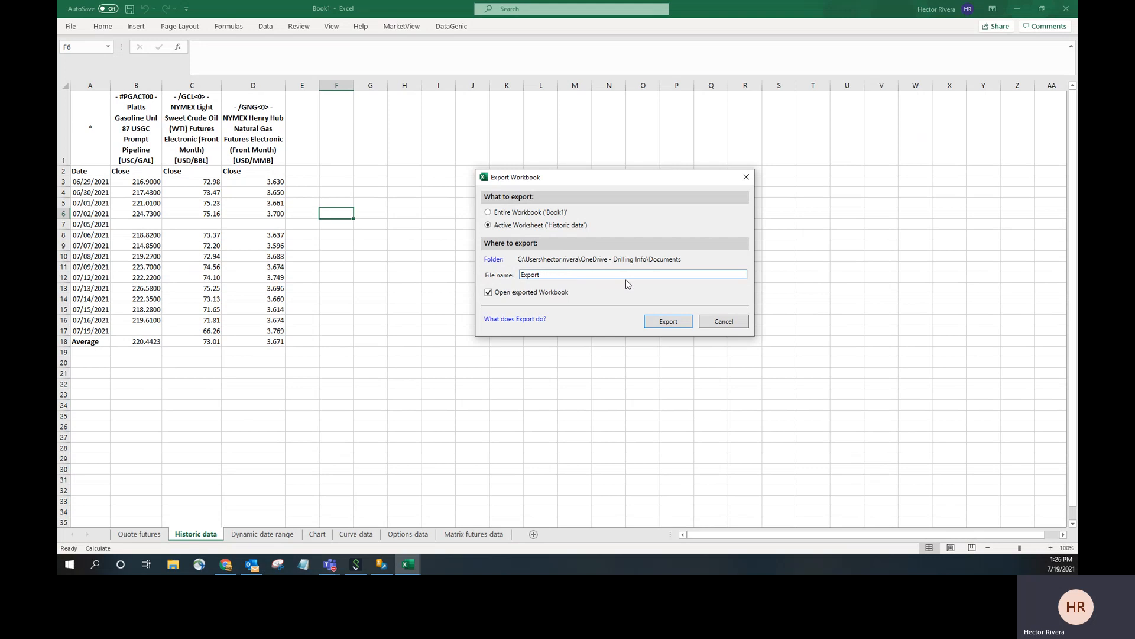
text(of)
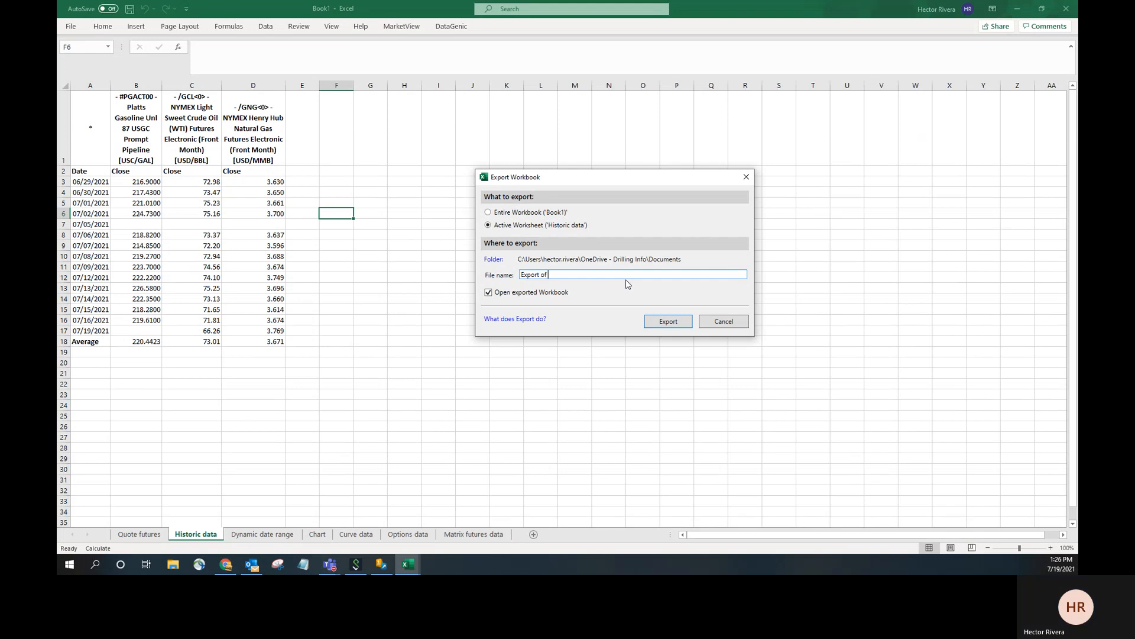
text( Exaple)
text(m)
text(11)
click(664, 323)
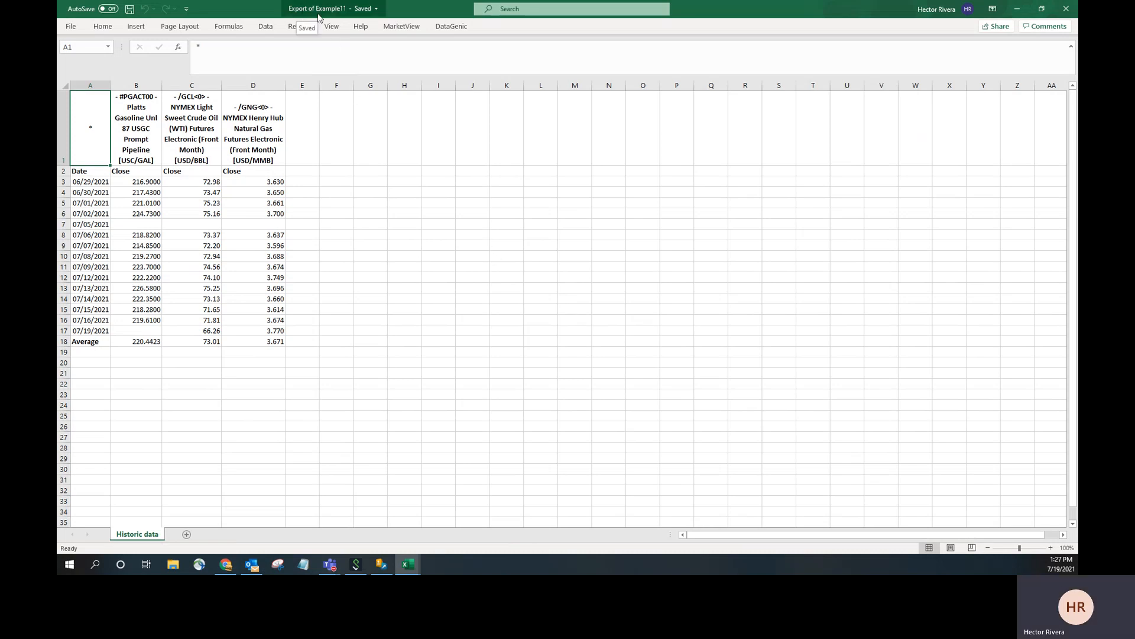
Check the content of cell A1 in the exported workbook, then close it and compare with the A1 formula in Book1
click(437, 201)
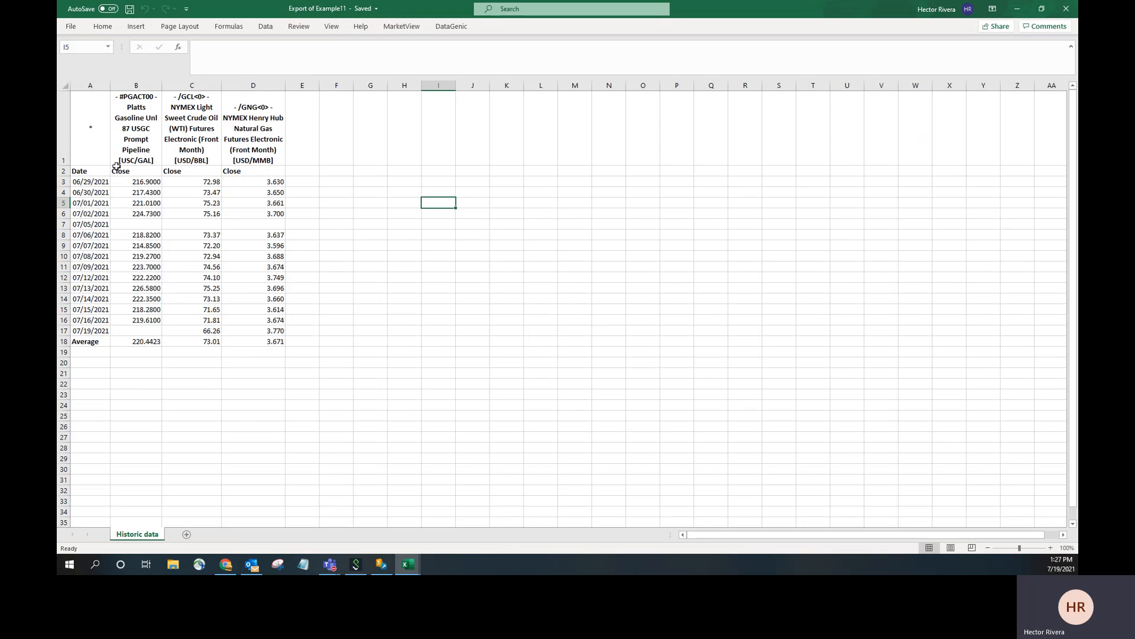
click(101, 147)
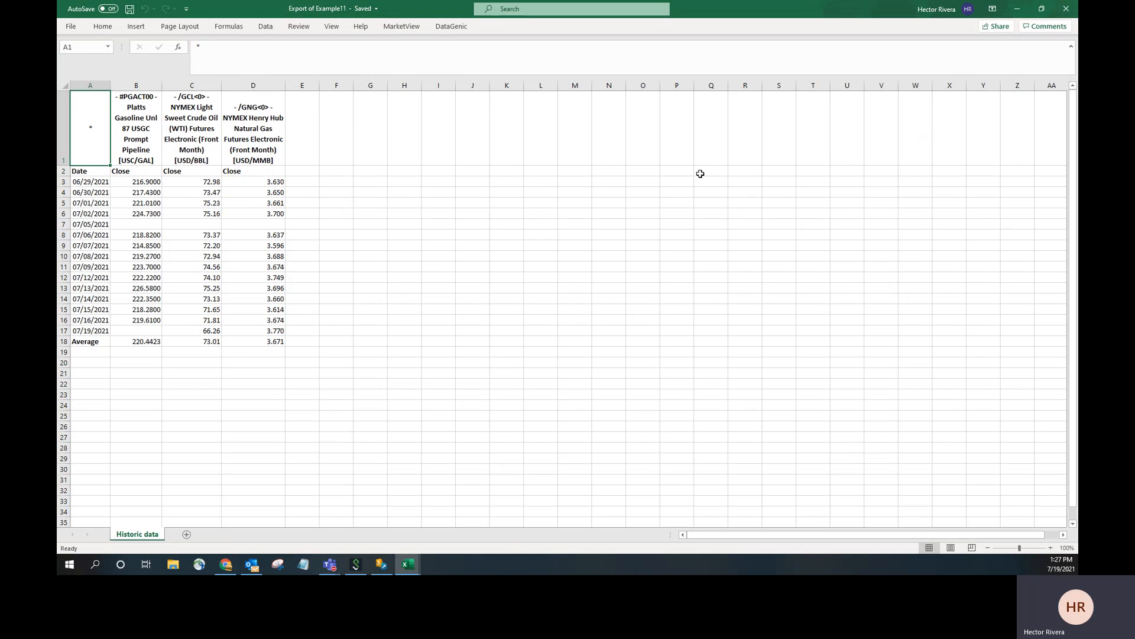
click(1067, 10)
click(472, 213)
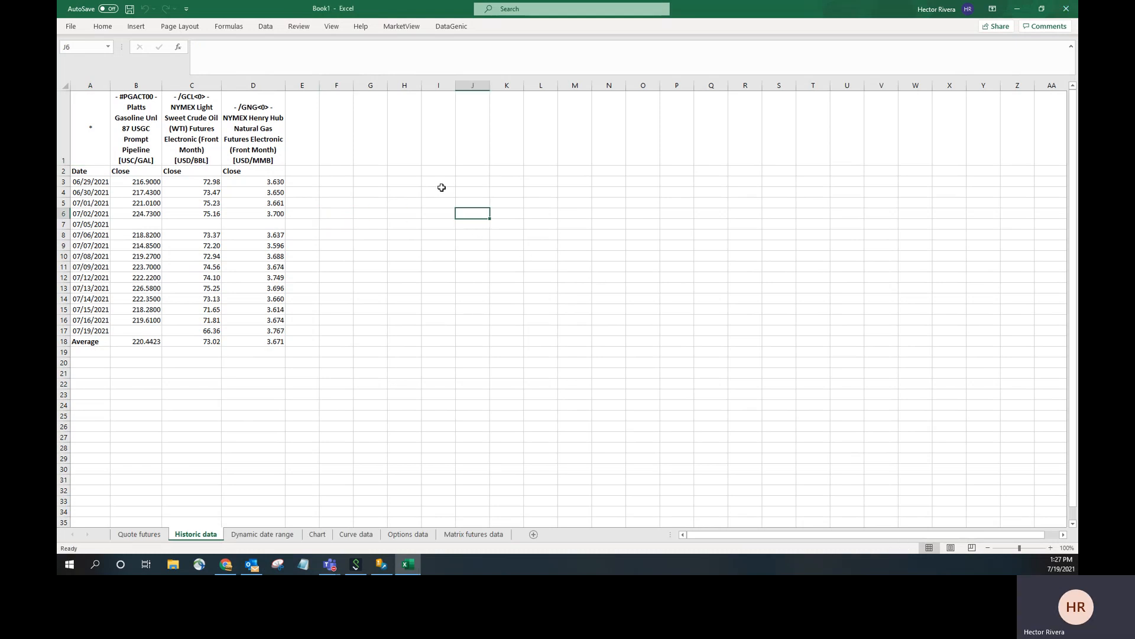
click(102, 147)
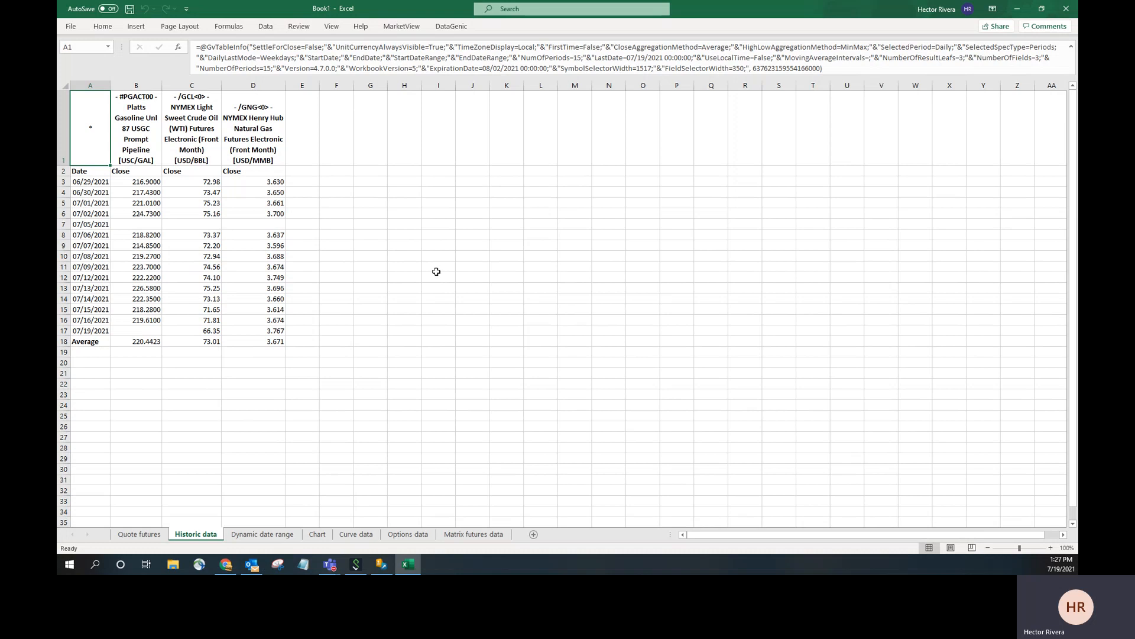
Open the Energy View workbook from the MarketView examples
click(407, 31)
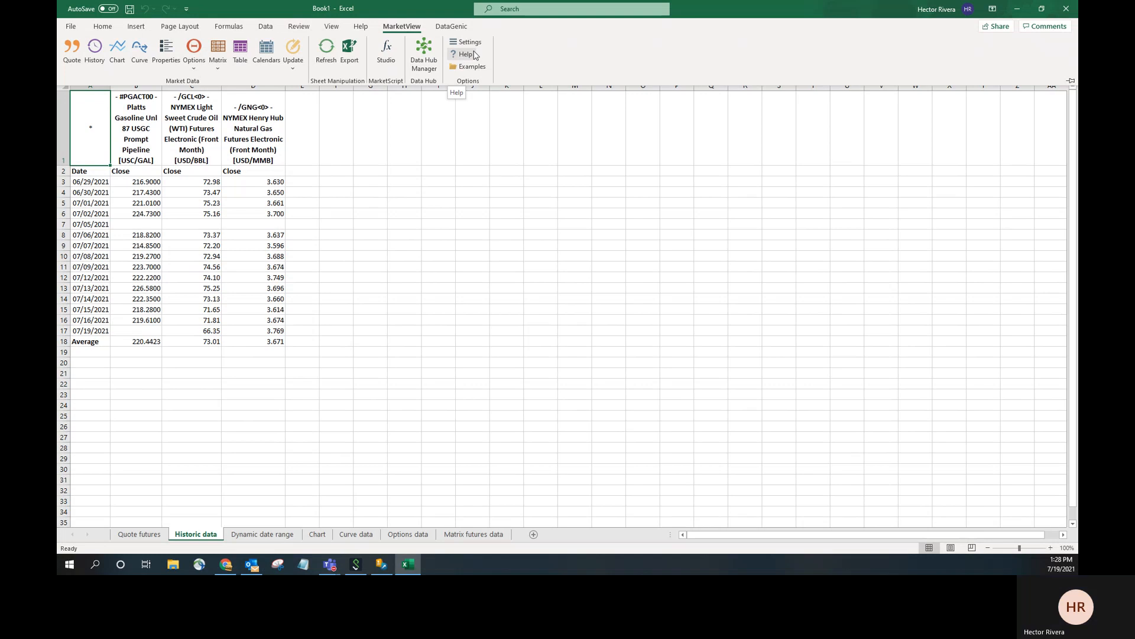
click(465, 68)
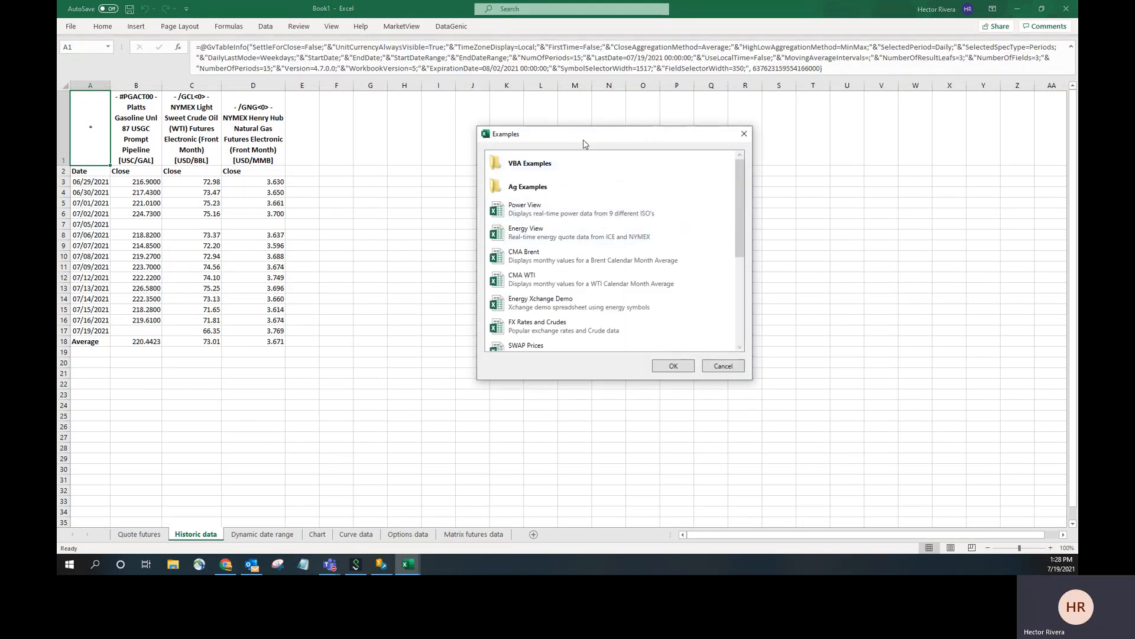
drag(582, 135, 524, 84)
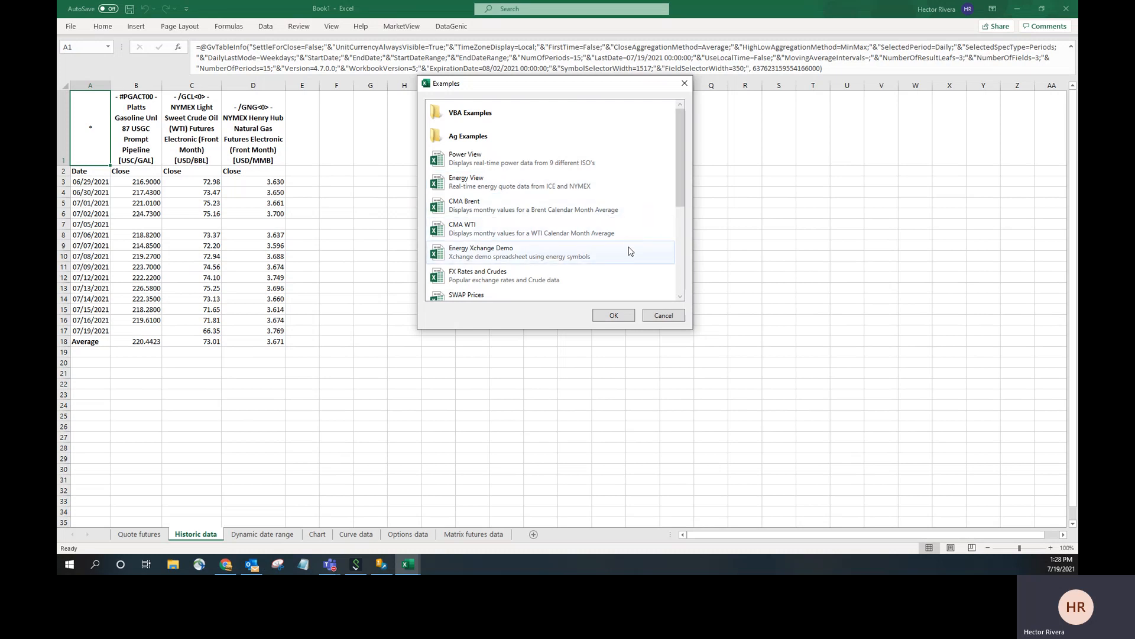
click(471, 185)
click(600, 316)
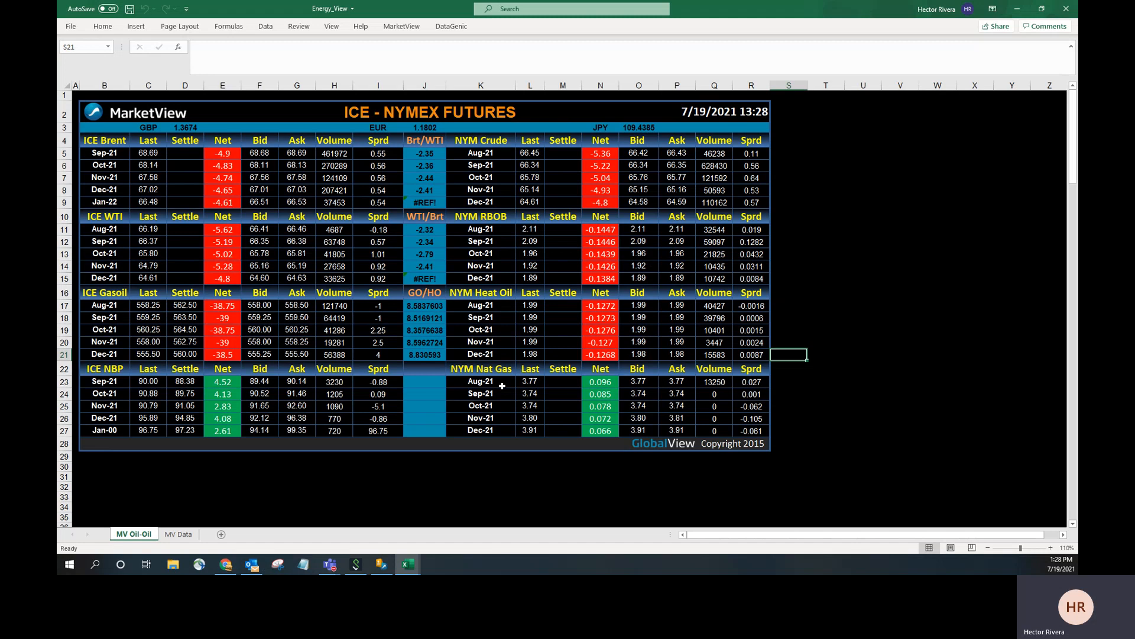
Examine the cell references behind the NYM Crude, NYM RBOB and ICE WTI quotes on the MV Oil-Oil sheet
click(531, 190)
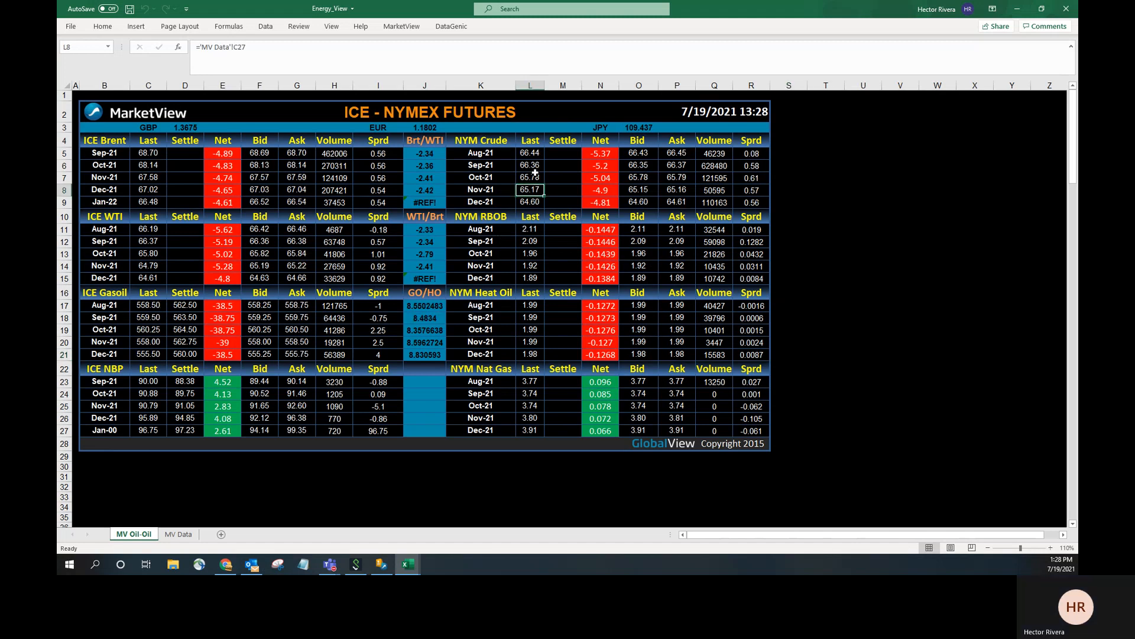
click(612, 177)
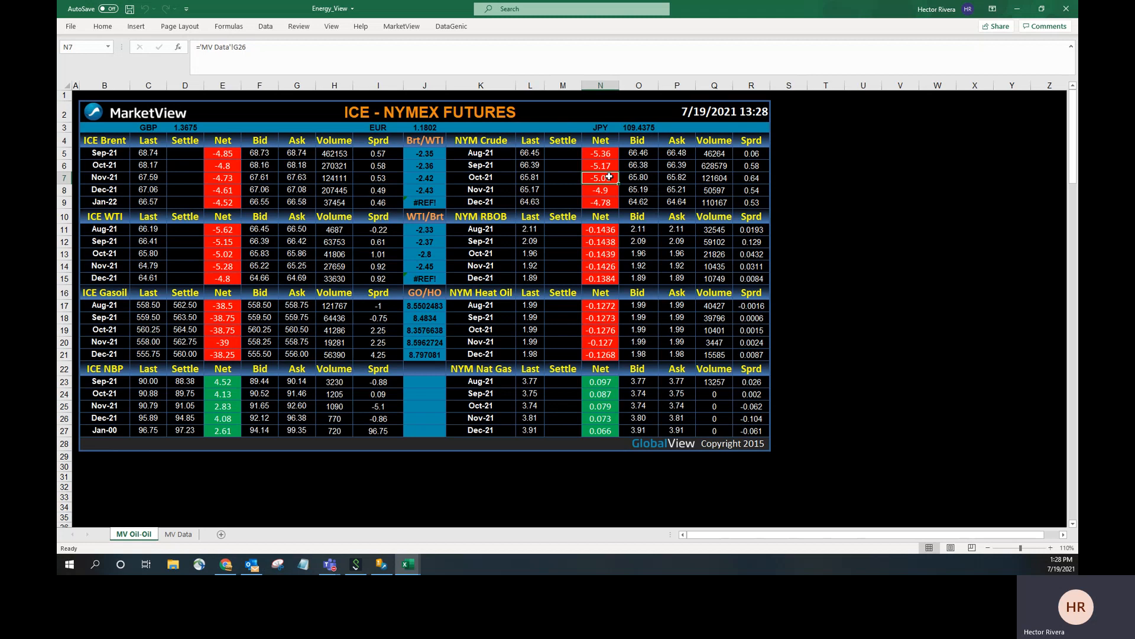
click(653, 176)
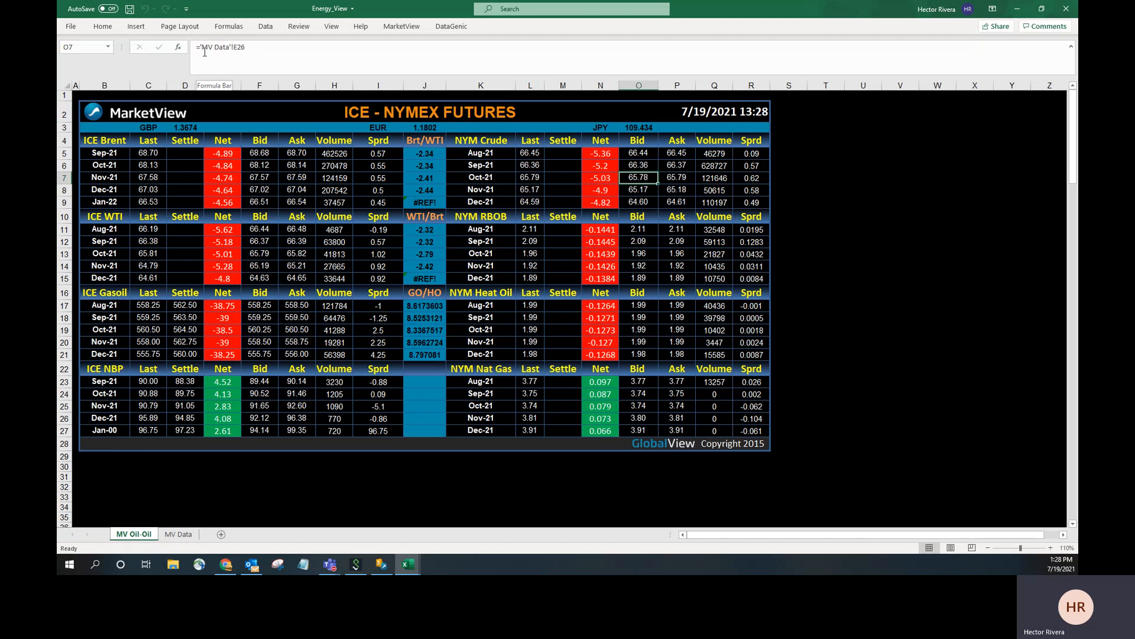
click(677, 254)
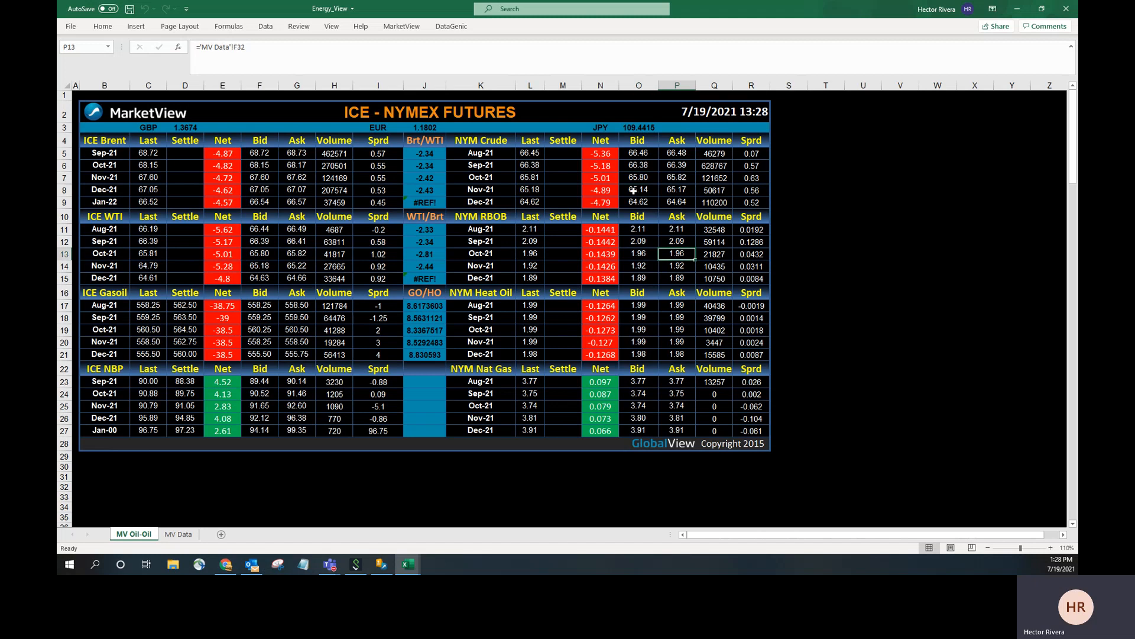
click(293, 251)
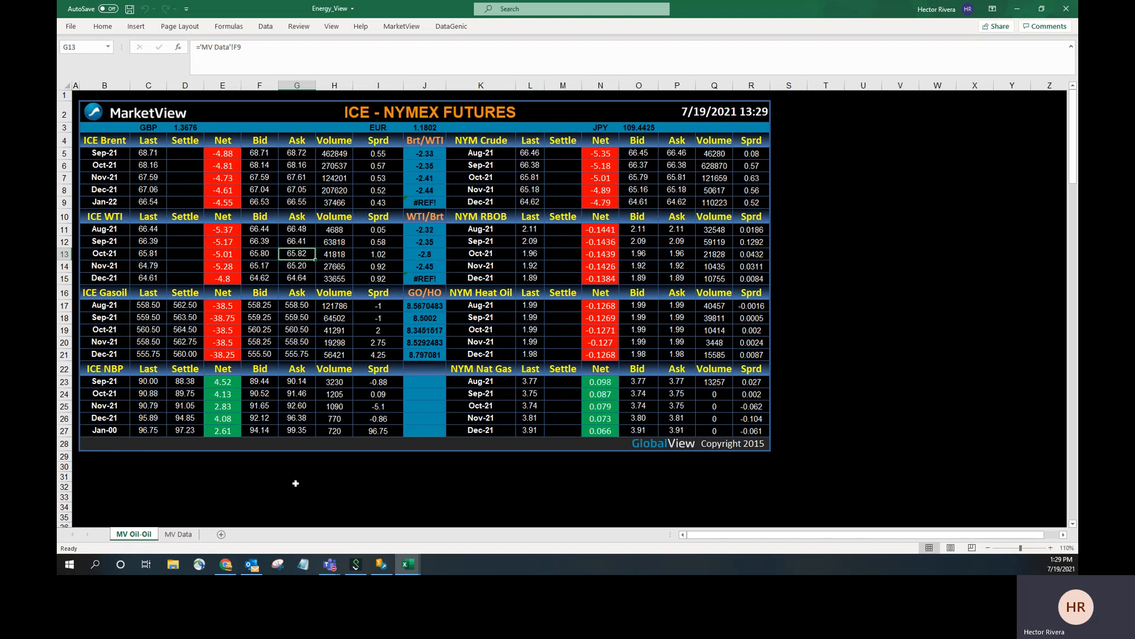
Examine the quote formulas on the MV Data sheet, including the volume in H15 and contract date in B8
click(182, 535)
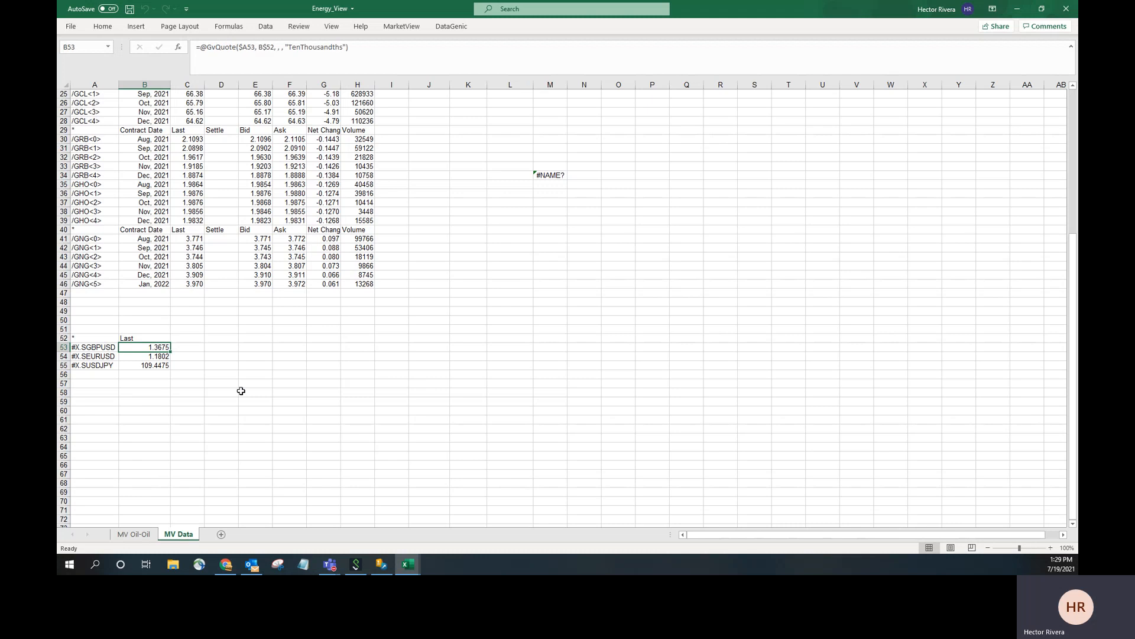
click(432, 194)
scroll(433, 195, up, 8)
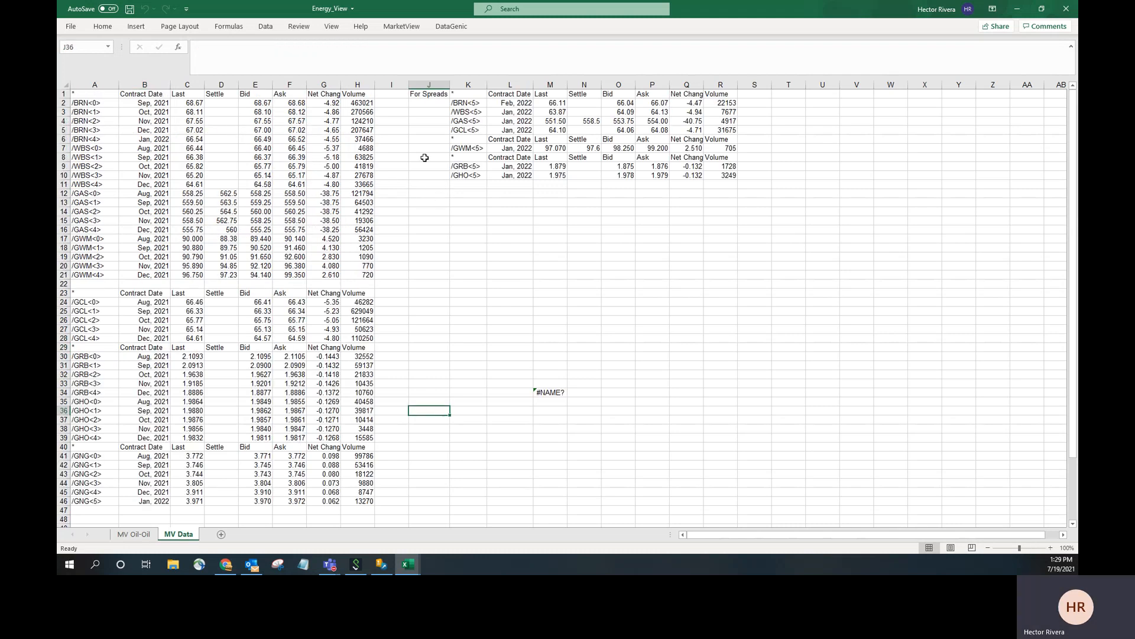
click(357, 220)
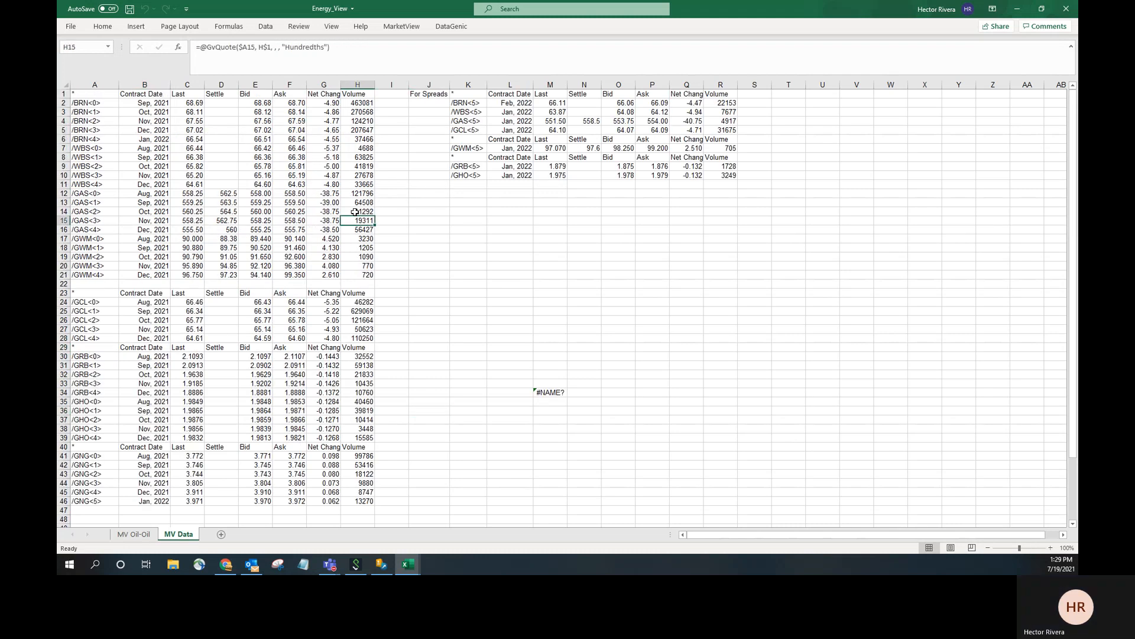
click(131, 156)
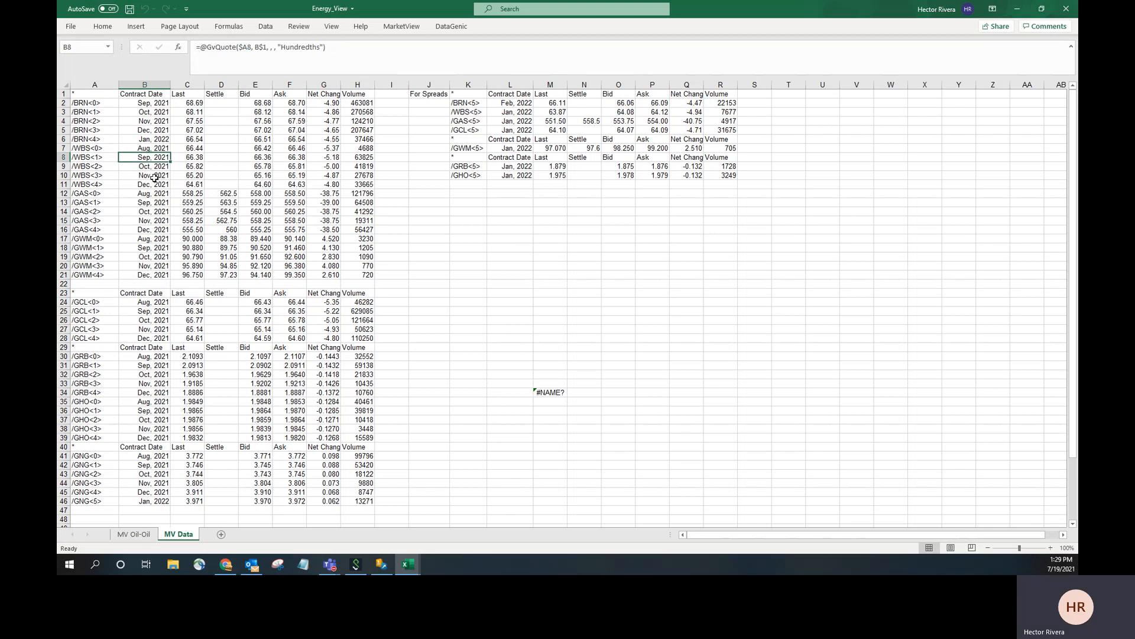
Return to the MV Oil-Oil sheet and check the formulas behind the Oct-21 ICE WTI volume and spread
click(134, 534)
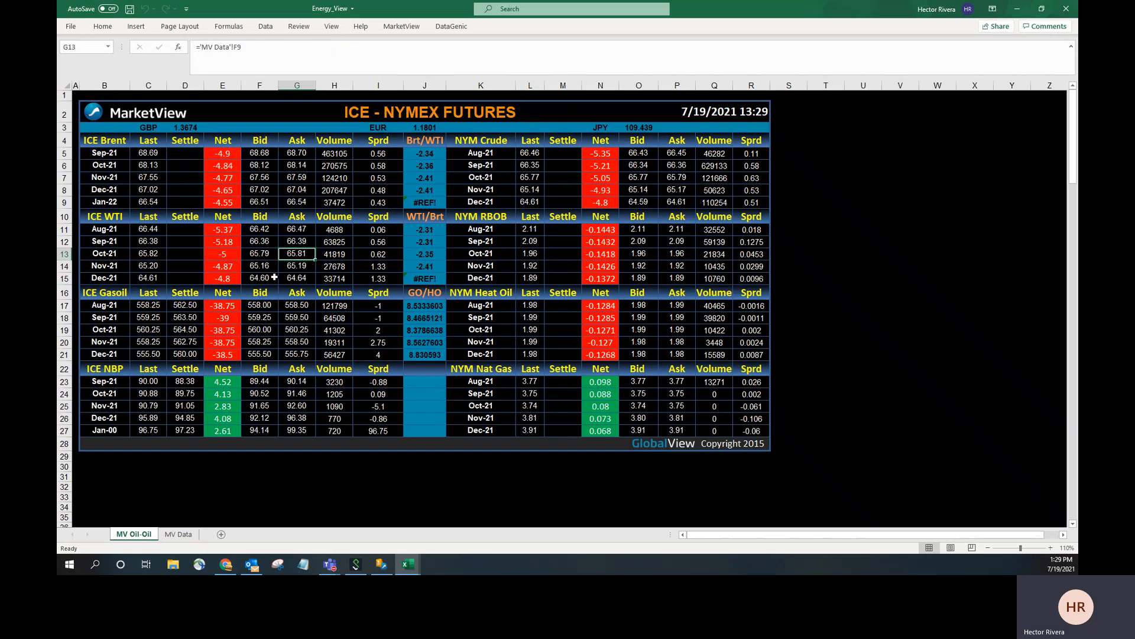
click(328, 257)
click(373, 254)
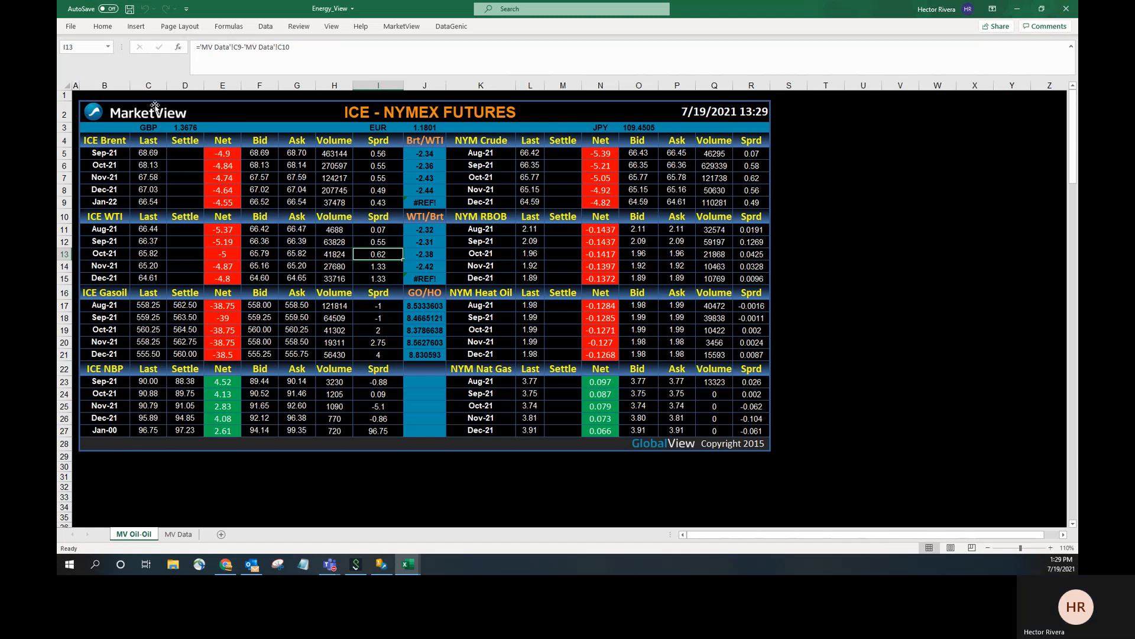
click(410, 27)
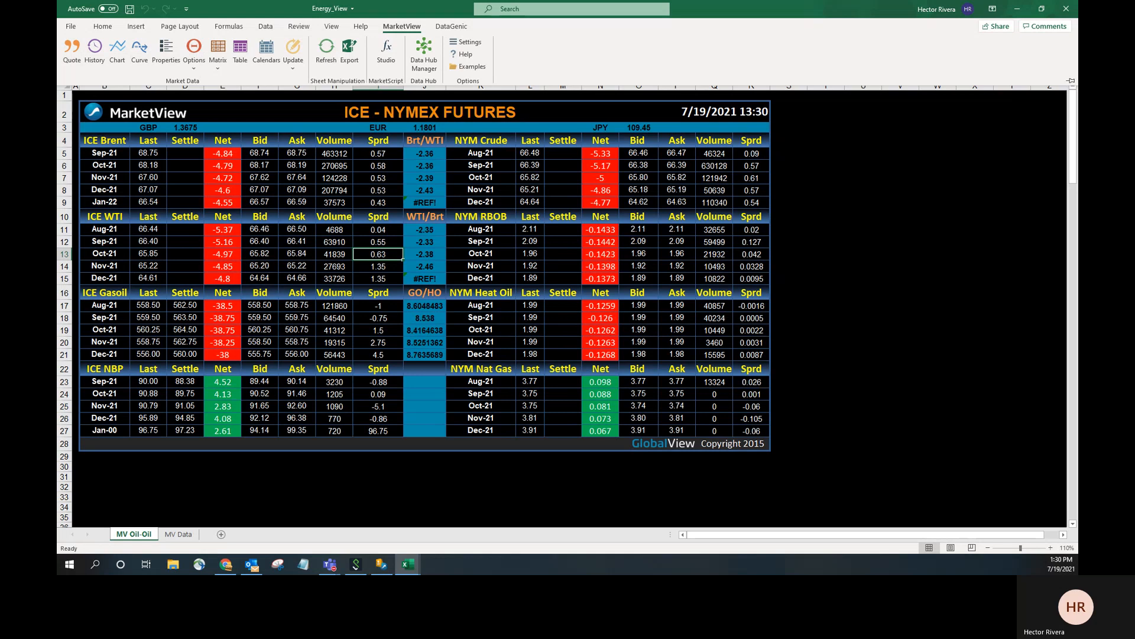
key(alt+Tab)
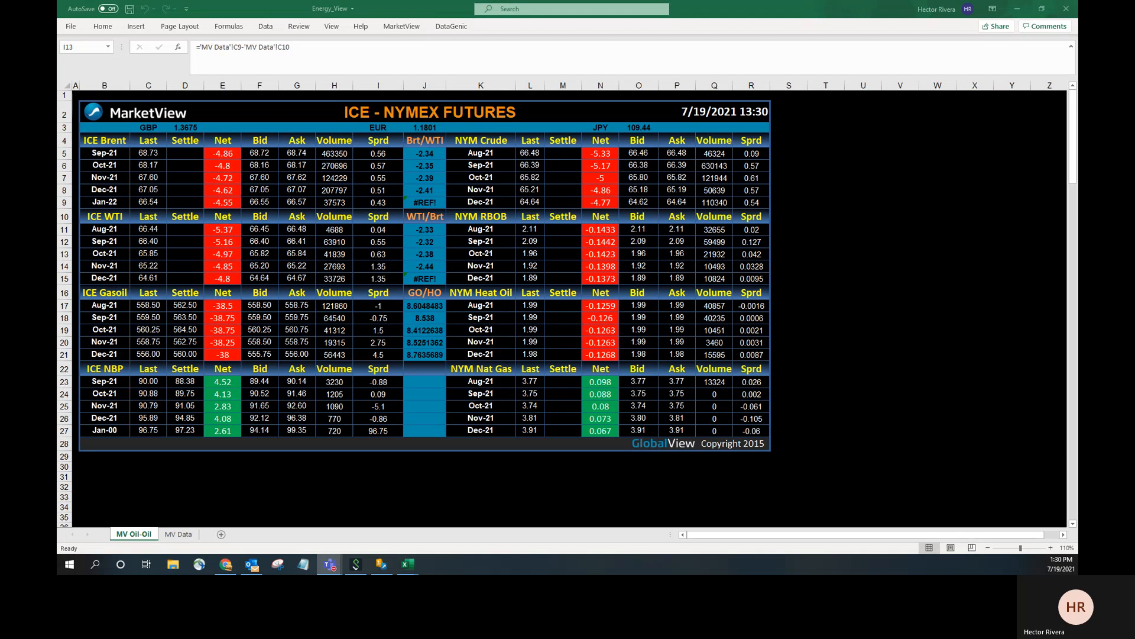